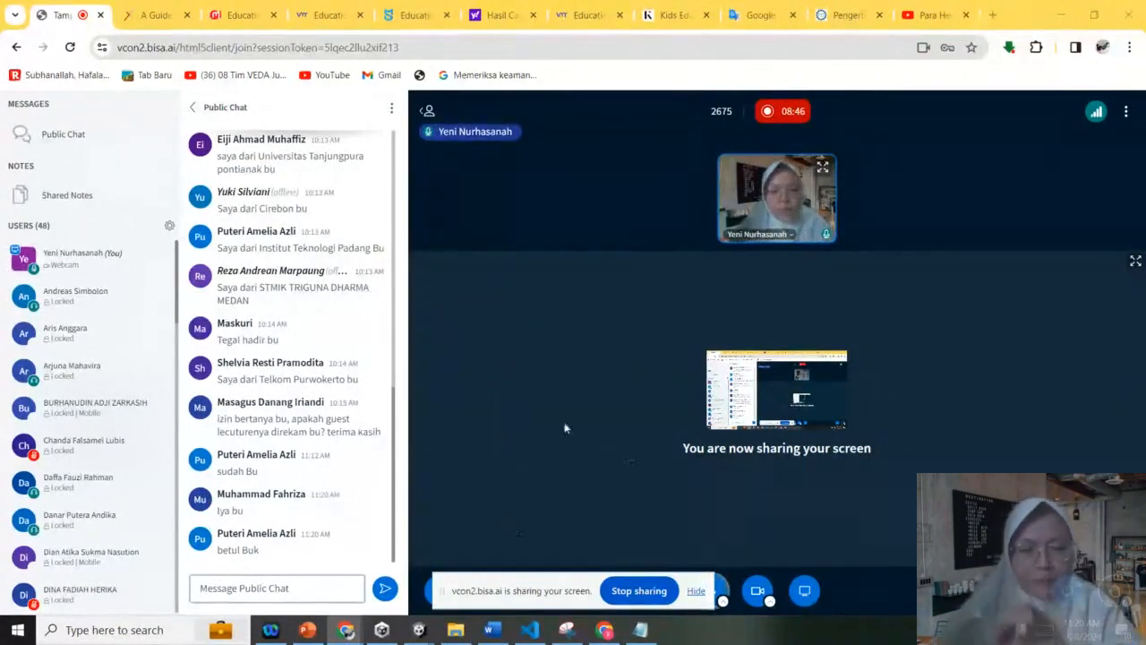
# - Switch to the PowerPoint presentation on educational games and return to its title slide
pyautogui.click(309, 634)
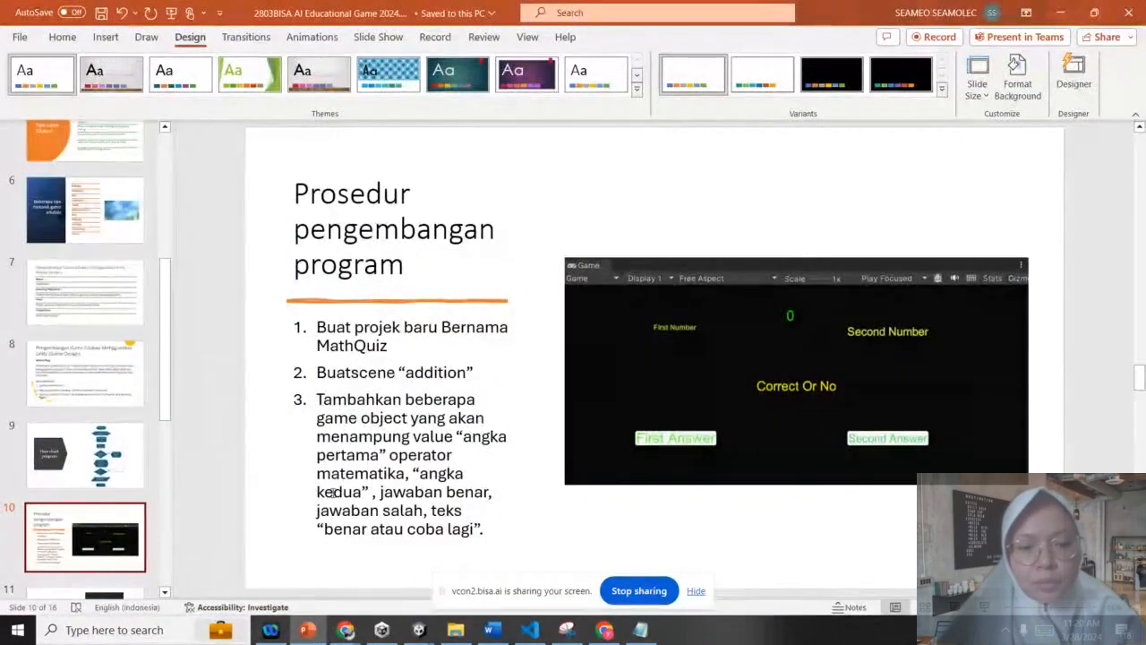
pyautogui.moveTo(170, 393); pyautogui.dragTo(179, 220)
pyautogui.click(107, 187)
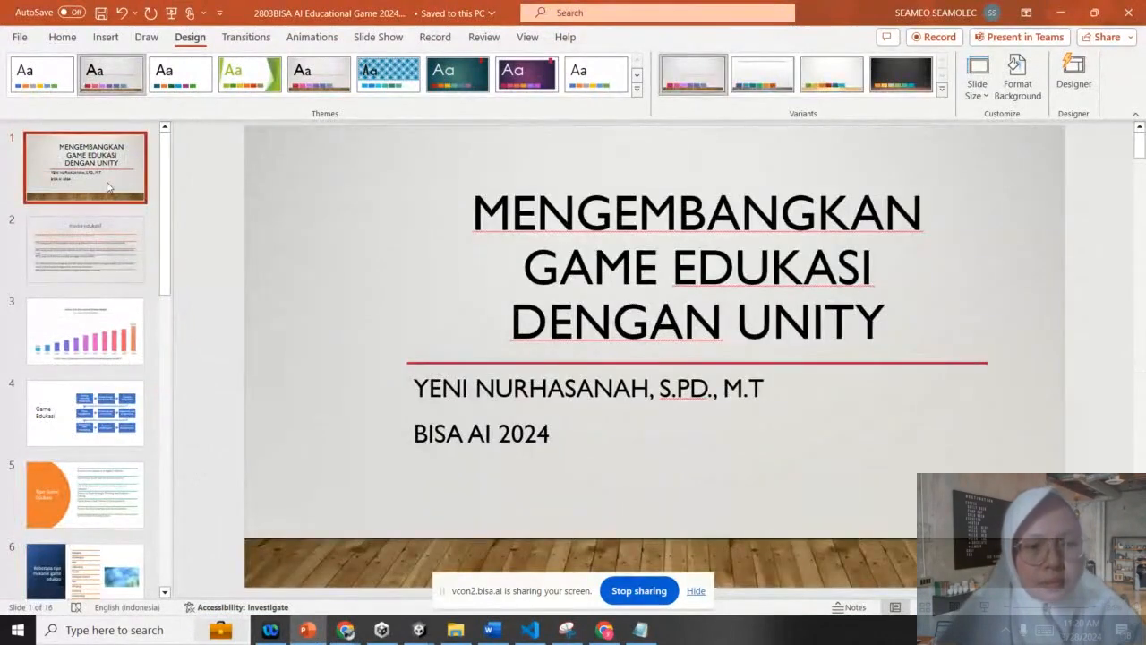
# - Go through the slides one by one from "media edukatif" to "Prosedur pengembangan program"
pyautogui.press('Down')
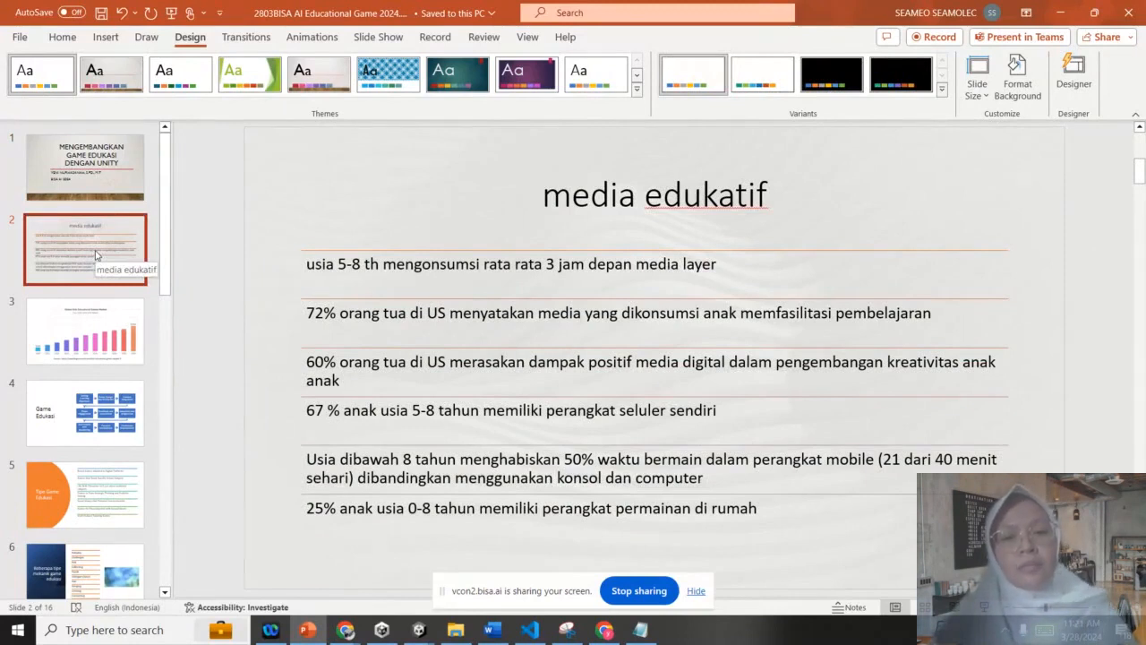
pyautogui.press('Down')
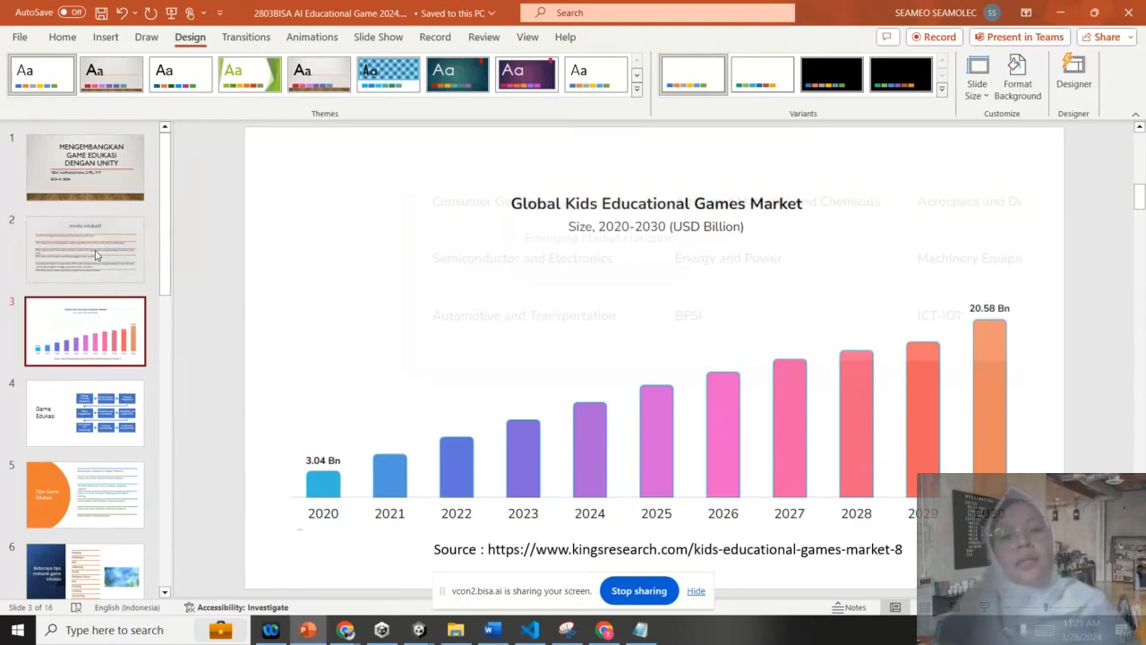
pyautogui.press('Down')
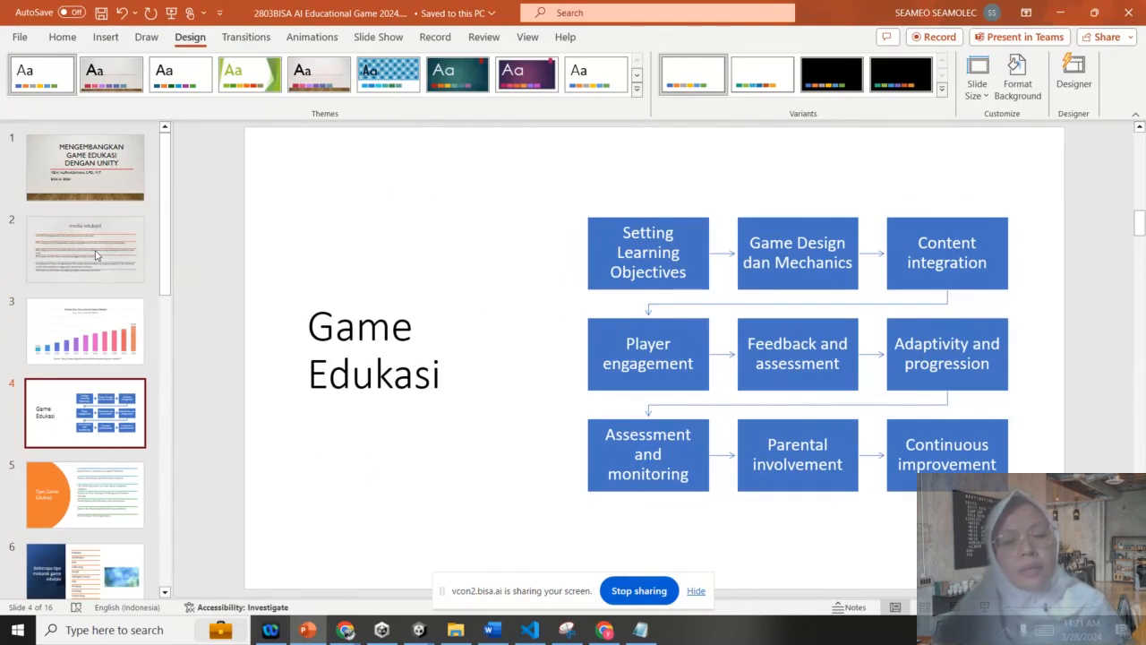
pyautogui.press('Down')
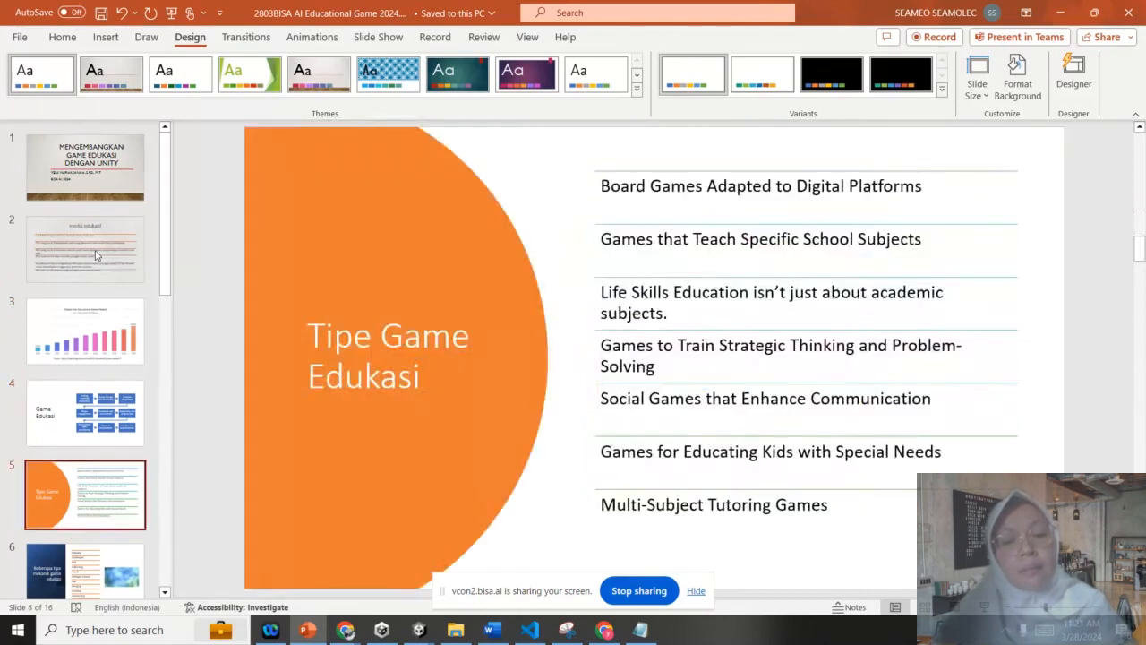
pyautogui.press('Down')
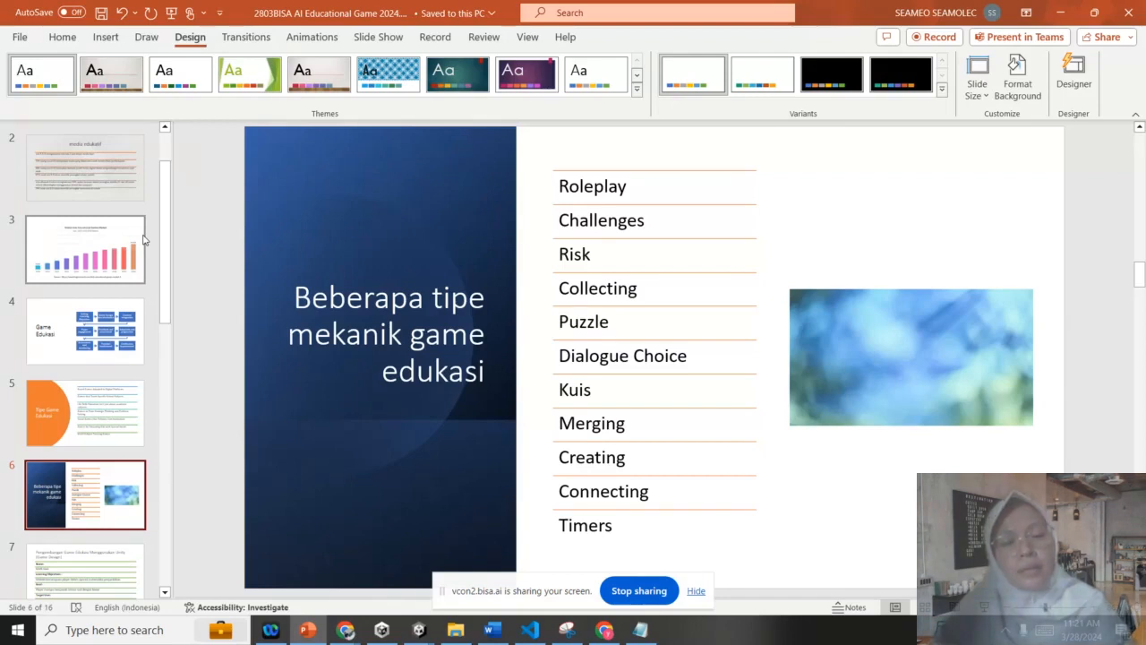
pyautogui.press('Down')
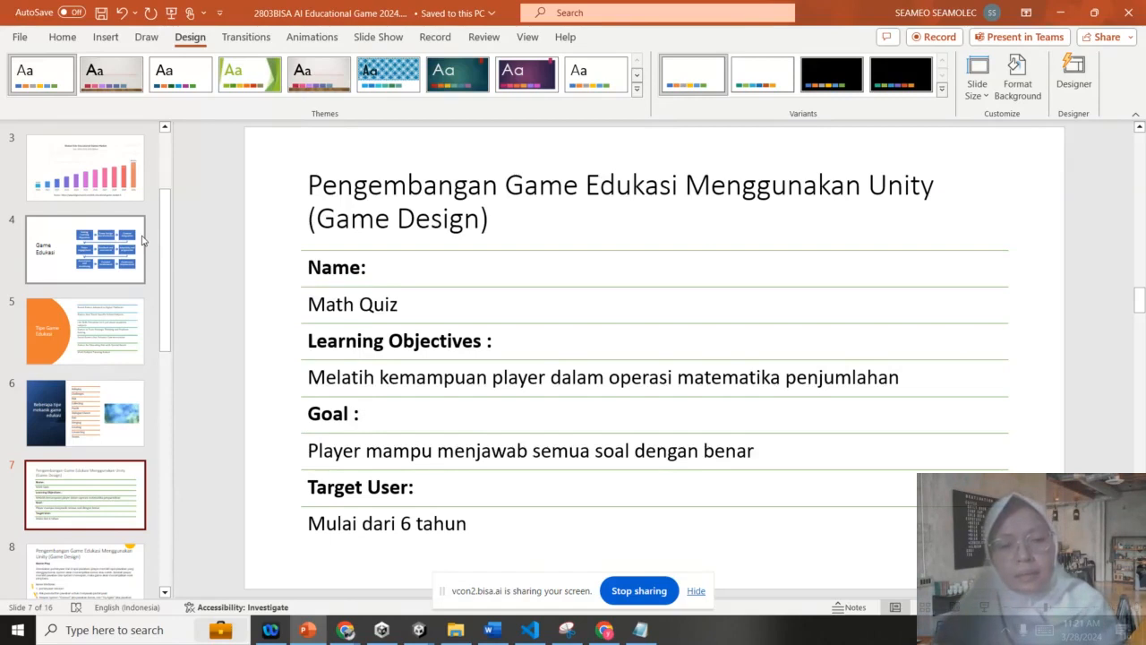
pyautogui.press('Down')
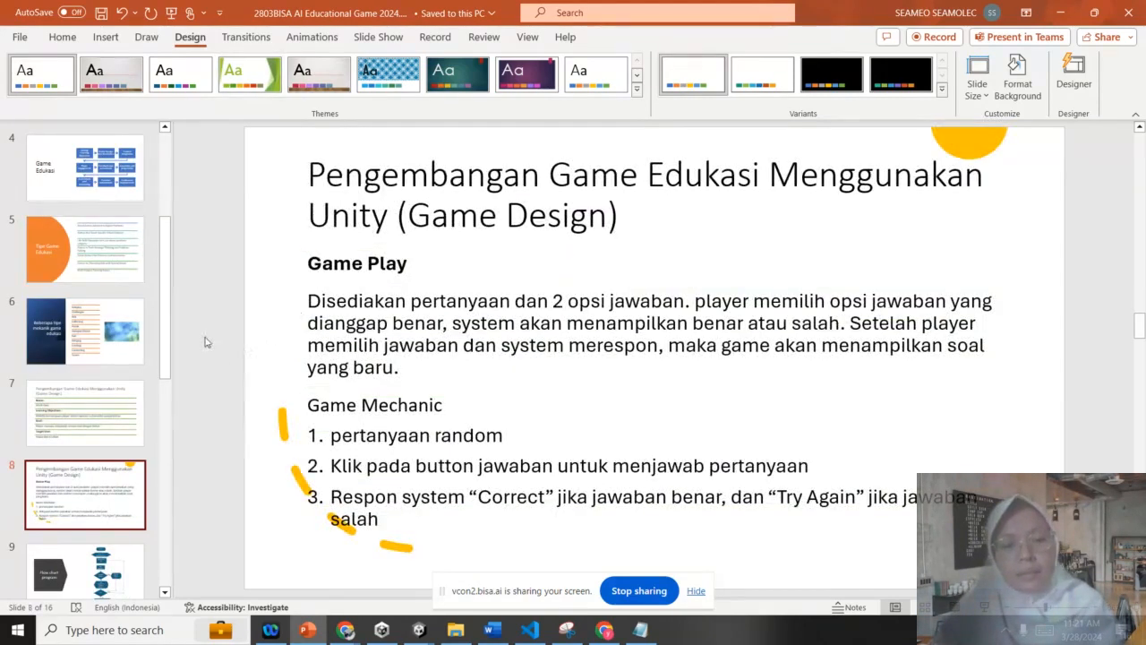
pyautogui.press('Down')
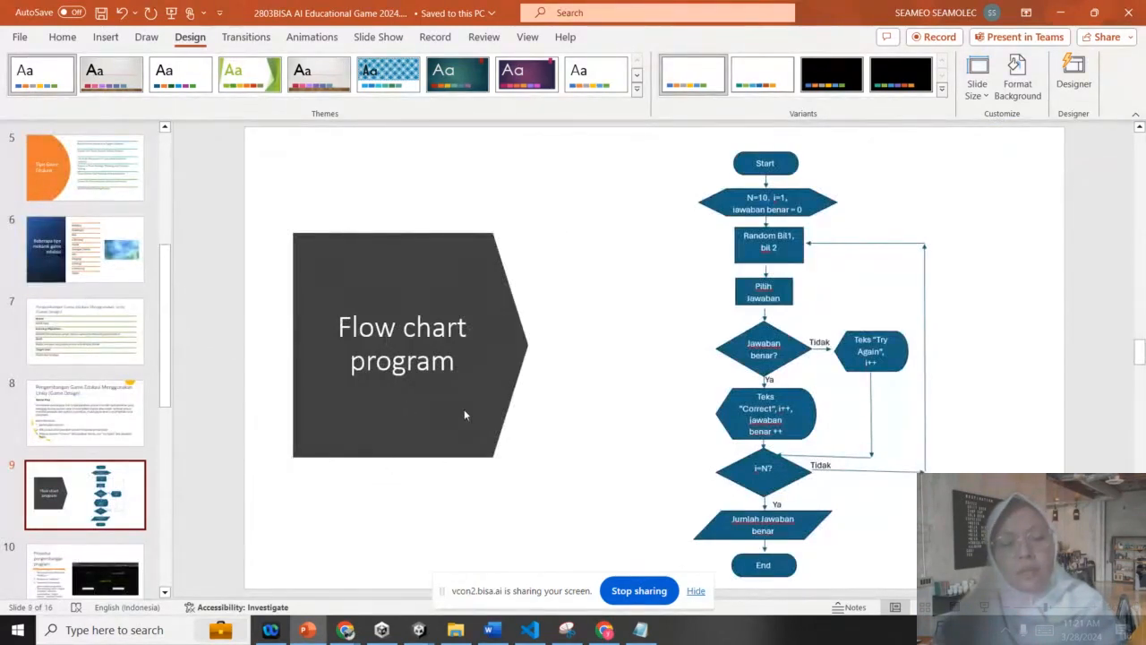
pyautogui.scroll(-1, 477, 399)
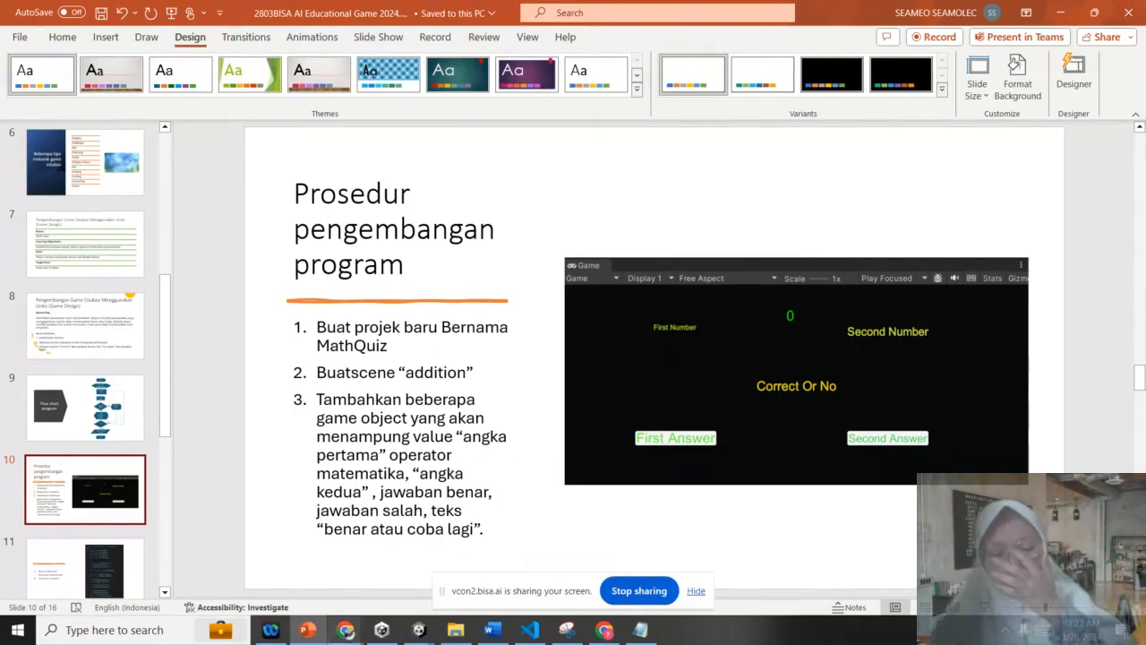
# - Switch to the MathGame2024 project in Unity and hide the screen-sharing notice
pyautogui.moveTo(347, 632)
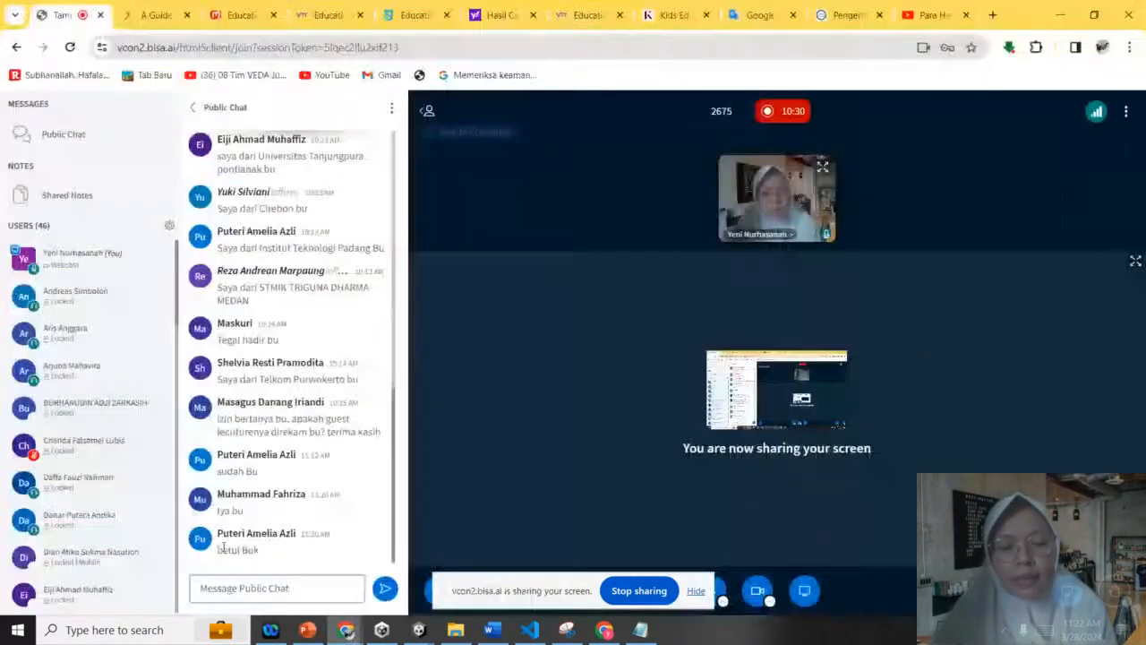
pyautogui.click(354, 537)
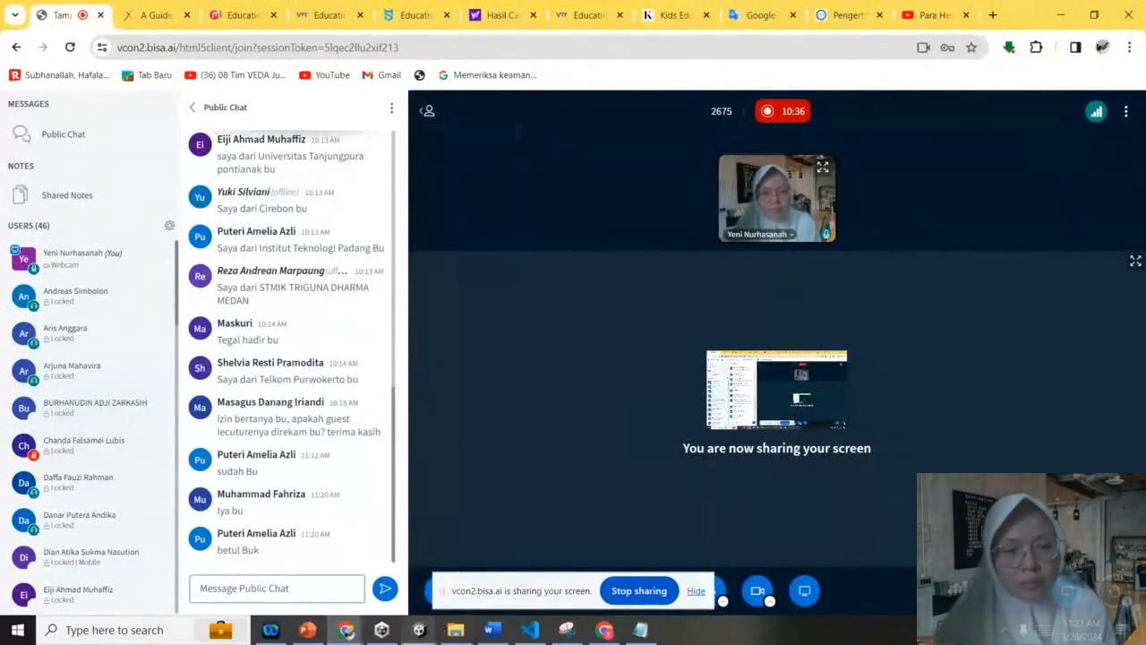
pyautogui.moveTo(418, 630)
pyautogui.click(379, 576)
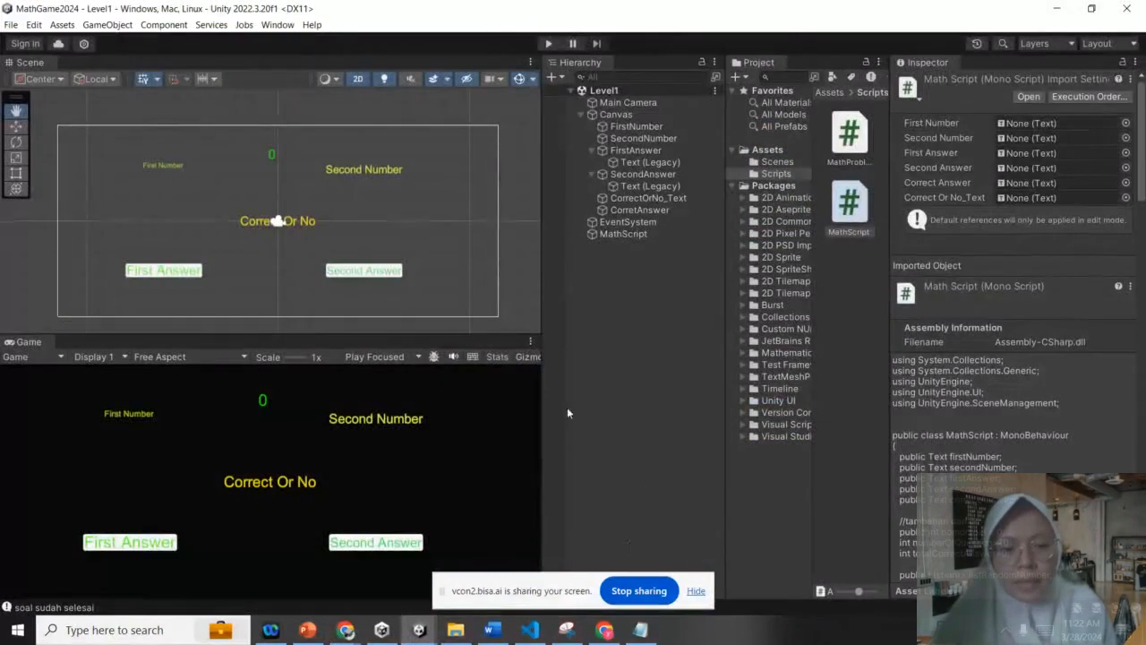
pyautogui.click(696, 590)
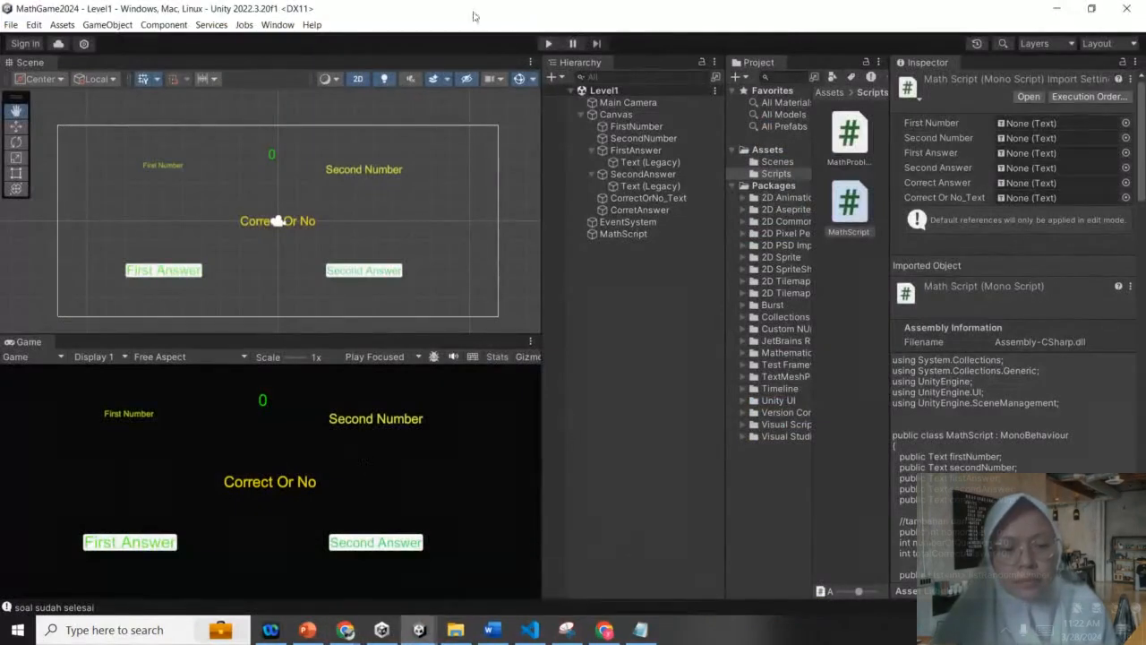
# - Playtest the math quiz, answering 17 for 9 and 9, 8 for 4 and 4, 13 for 2 and 7, and 16 for 8 and 8
pyautogui.click(547, 44)
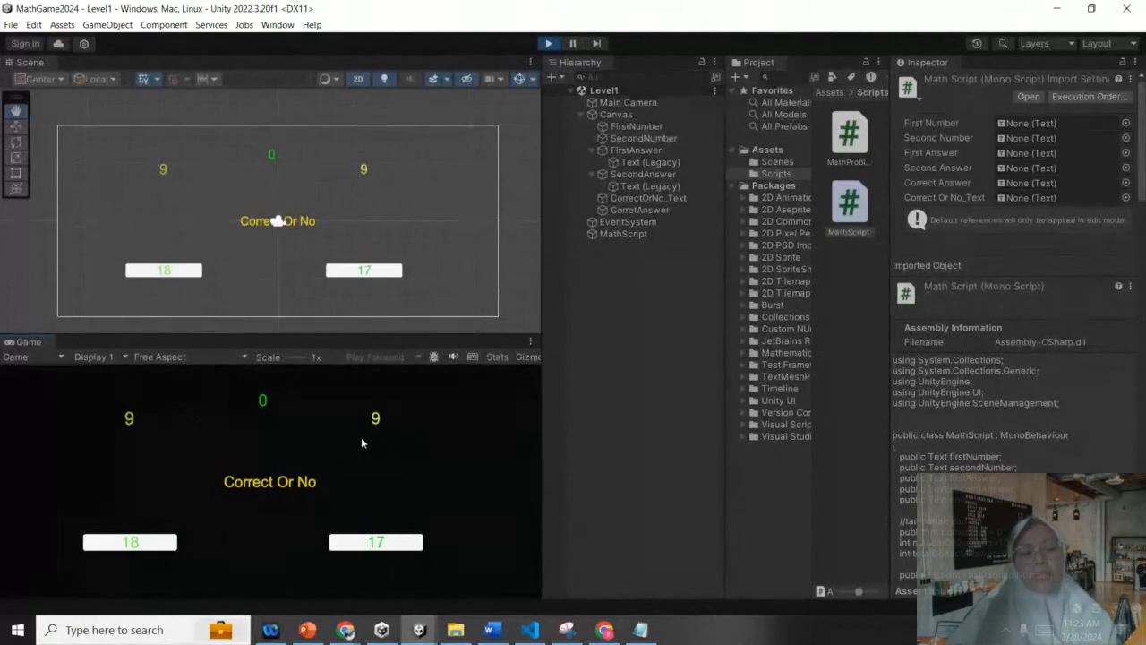
pyautogui.click(376, 548)
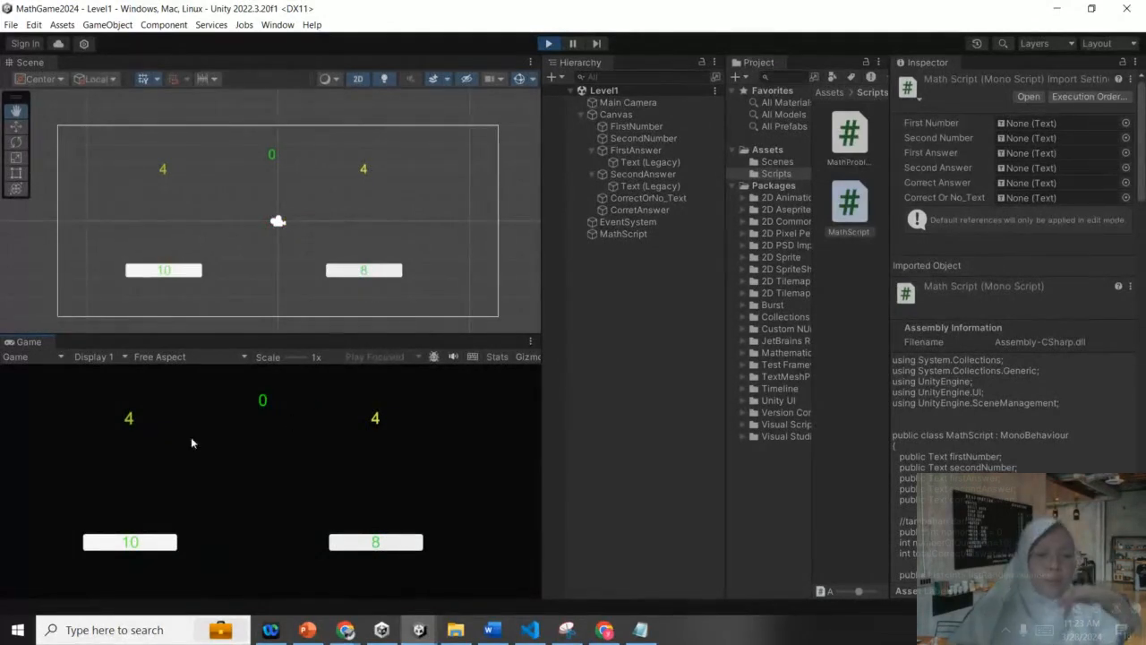
pyautogui.click(377, 543)
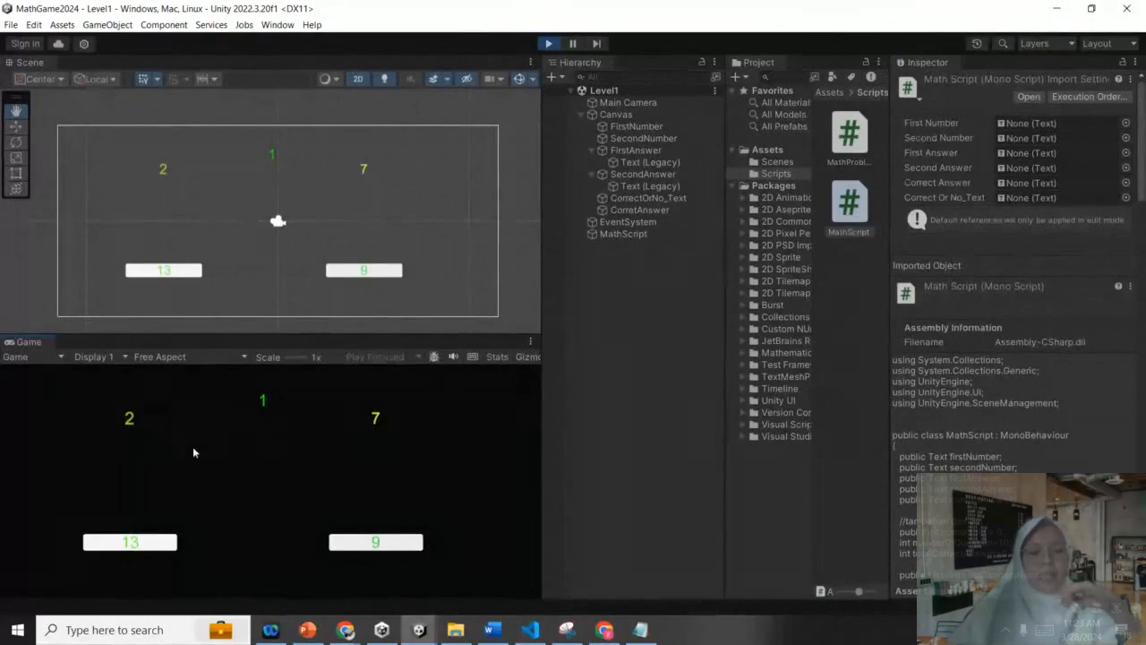
pyautogui.click(140, 542)
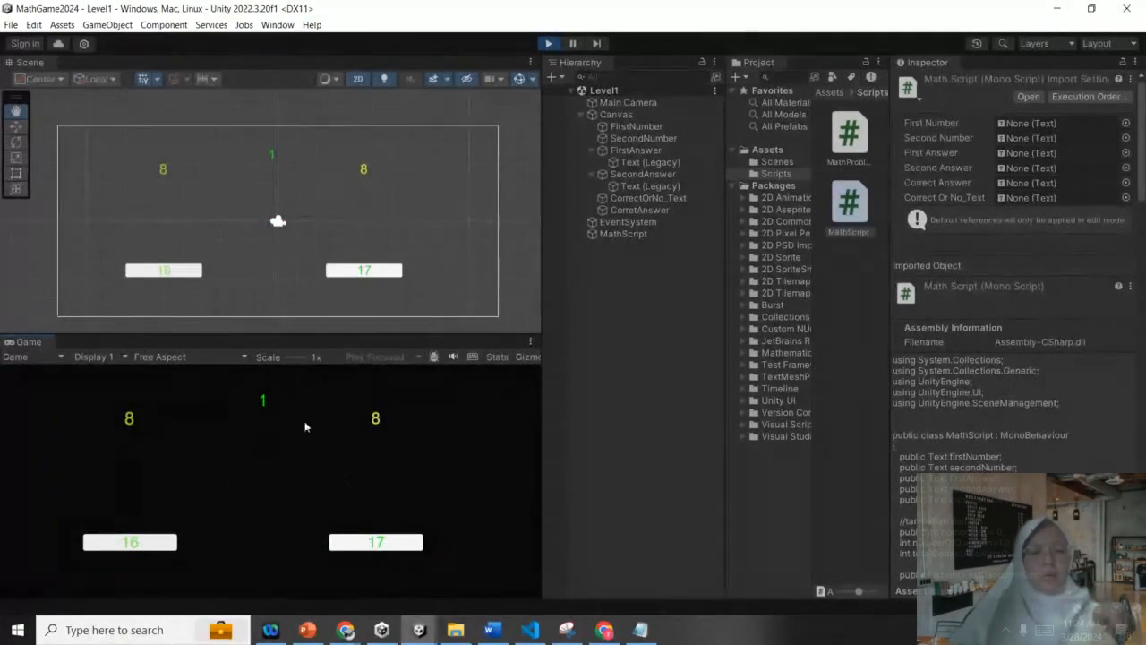
pyautogui.click(153, 541)
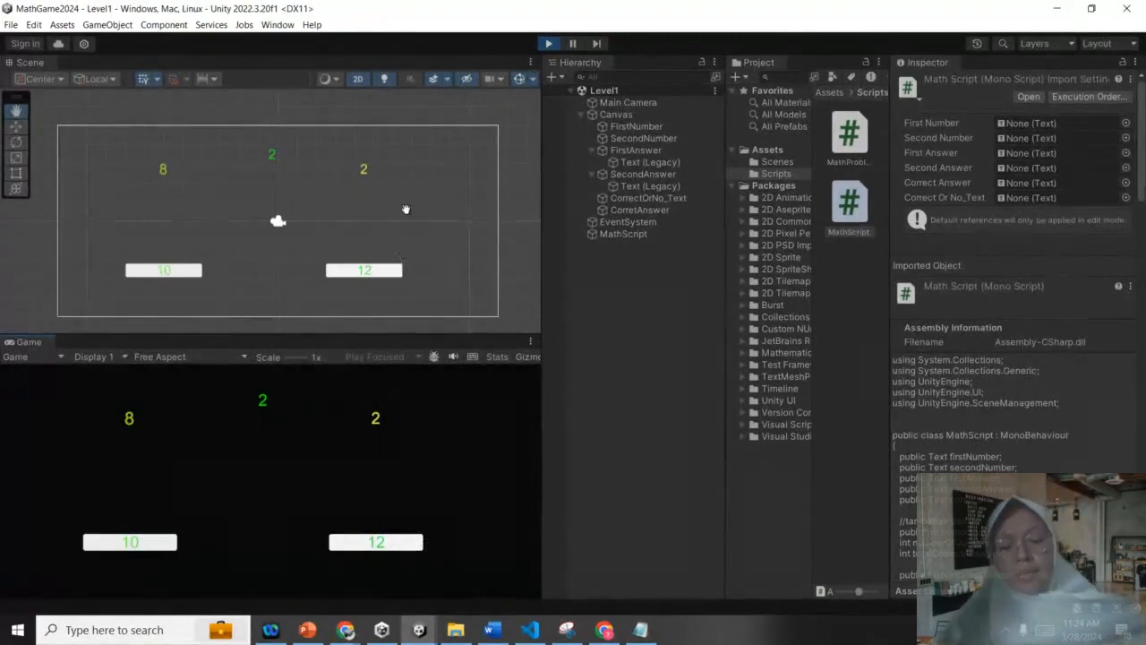
pyautogui.click(548, 43)
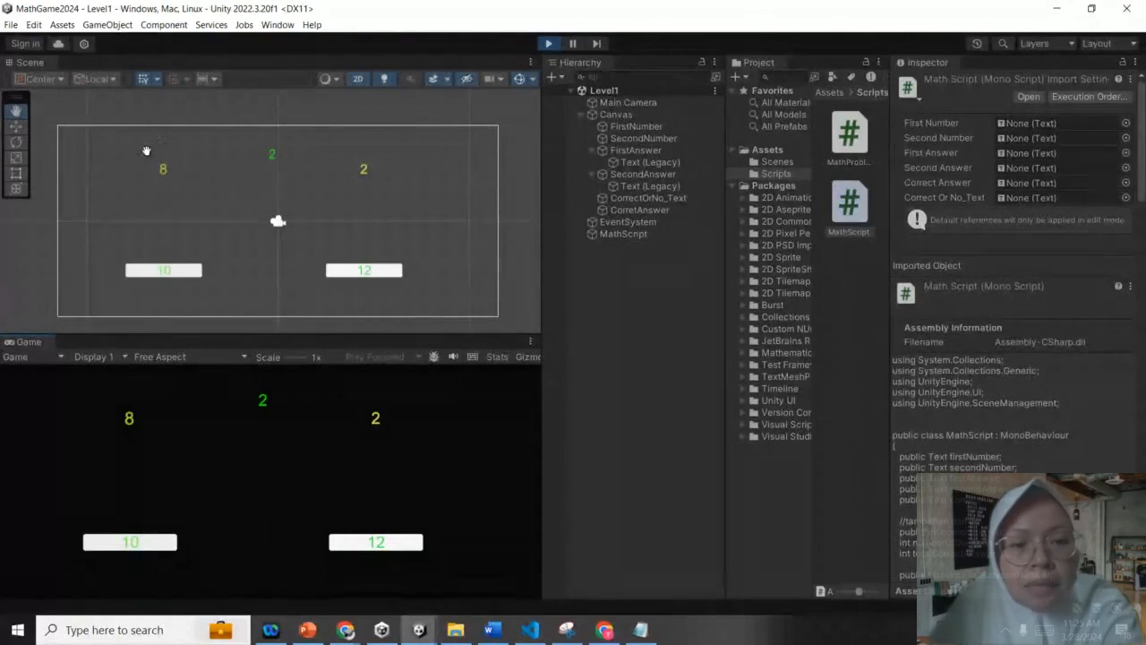
# - Examine the FirstNumber and SecondNumber text objects under the Canvas and where they sit in the scene
pyautogui.click(615, 129)
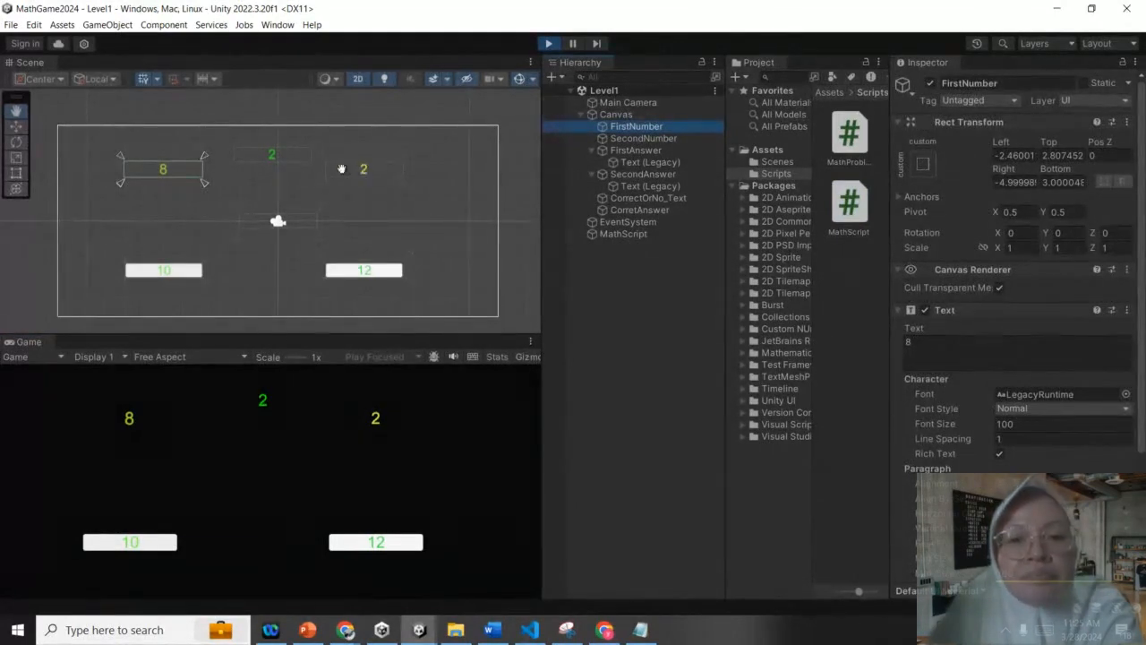
pyautogui.moveTo(364, 170); pyautogui.dragTo(317, 209)
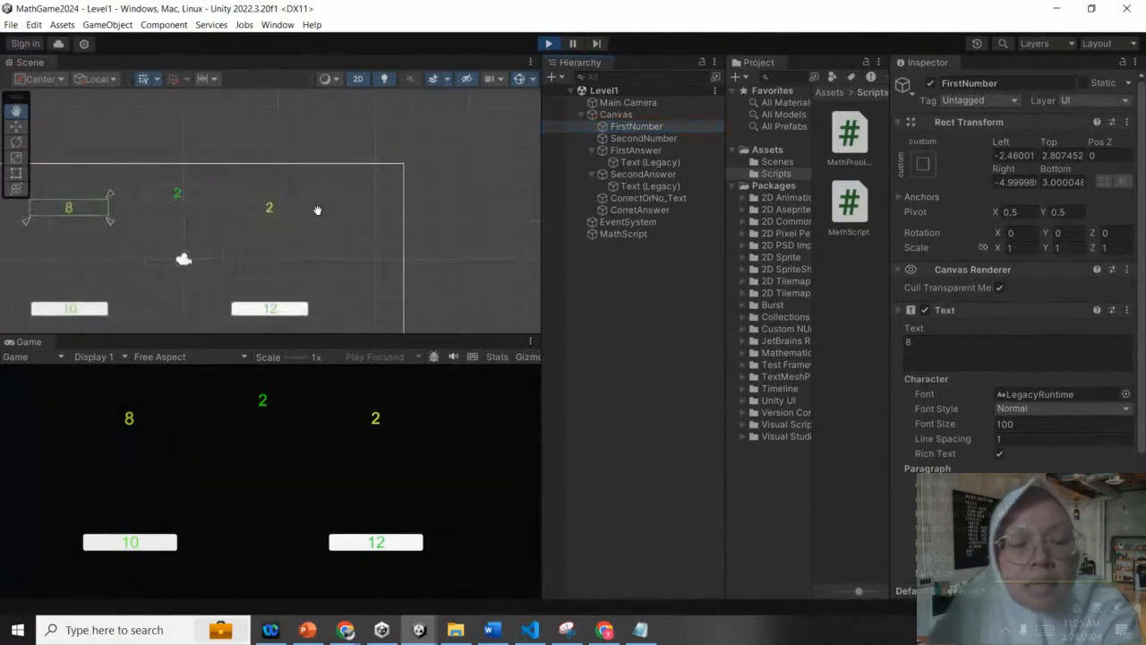
pyautogui.click(622, 138)
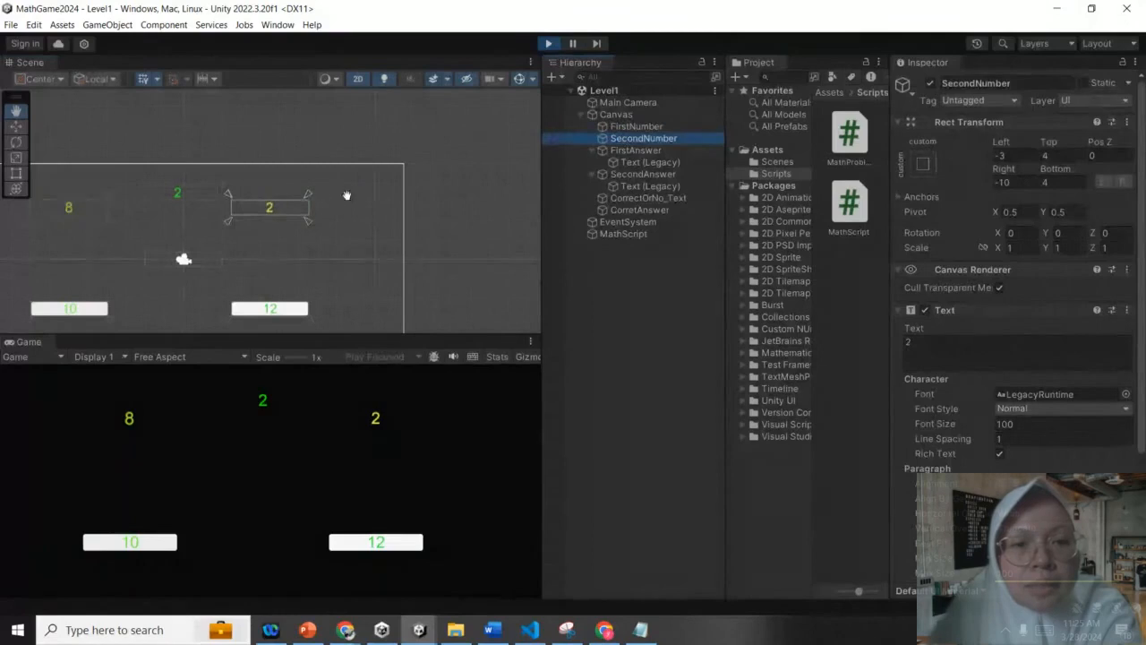
pyautogui.click(625, 128)
pyautogui.click(630, 140)
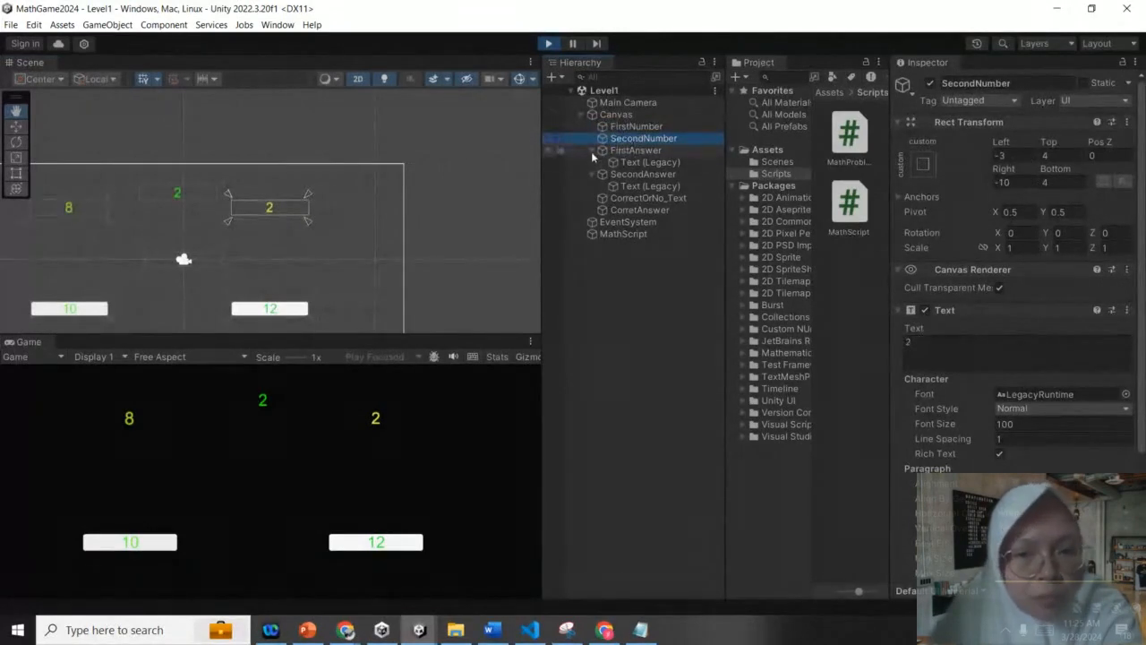
pyautogui.click(591, 151)
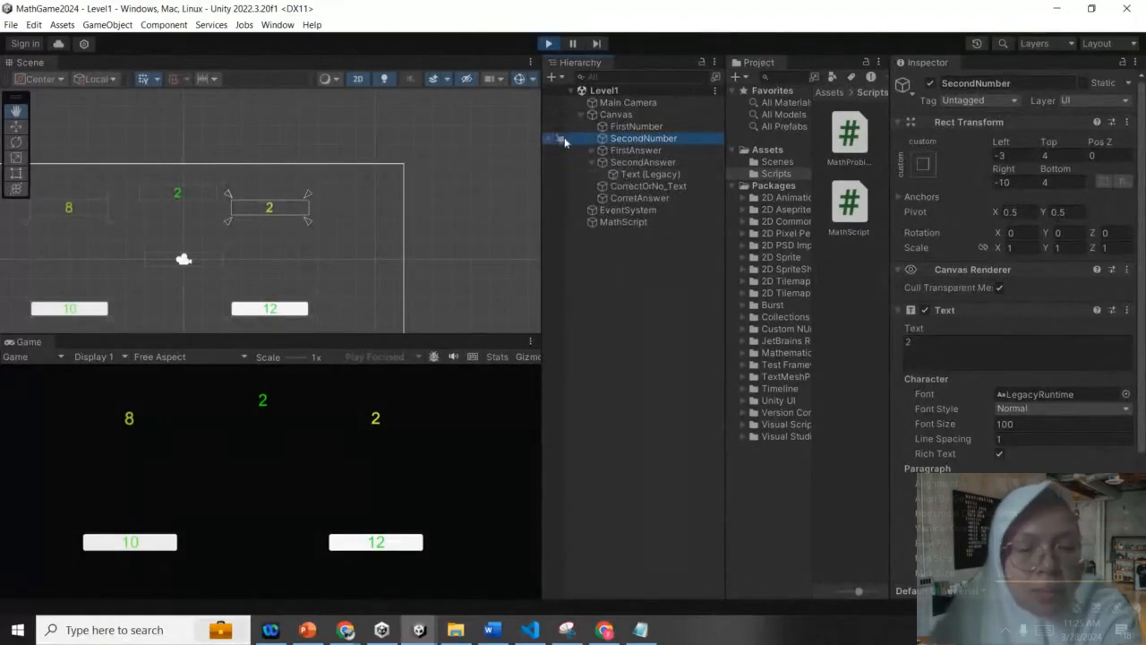
pyautogui.click(590, 150)
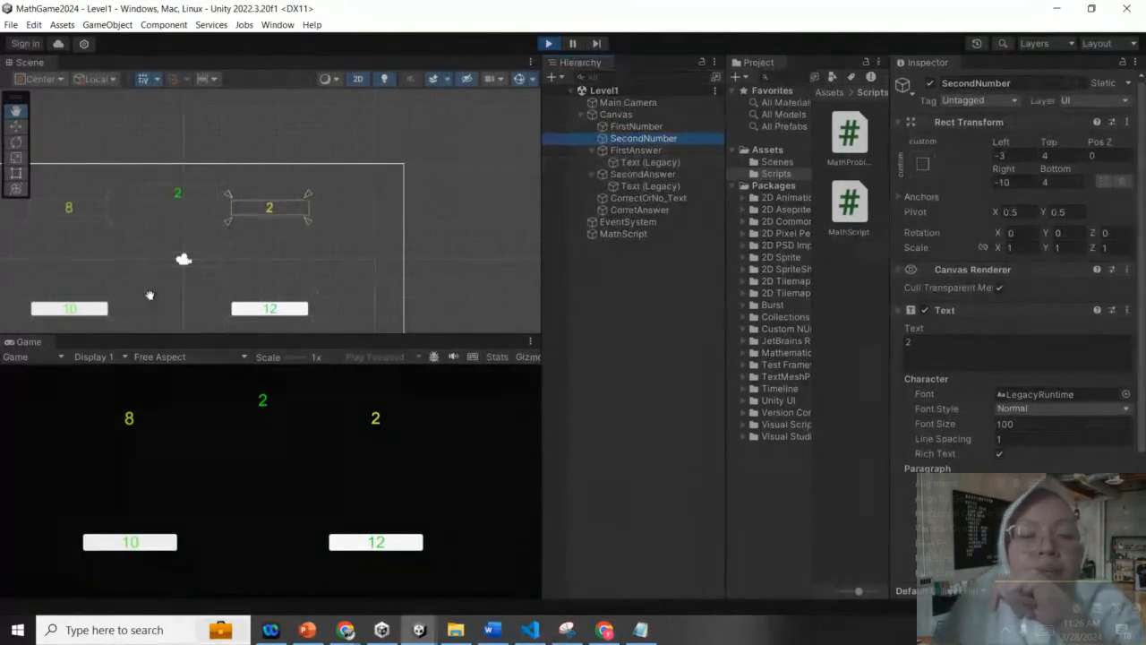
pyautogui.moveTo(70, 207); pyautogui.dragTo(251, 204)
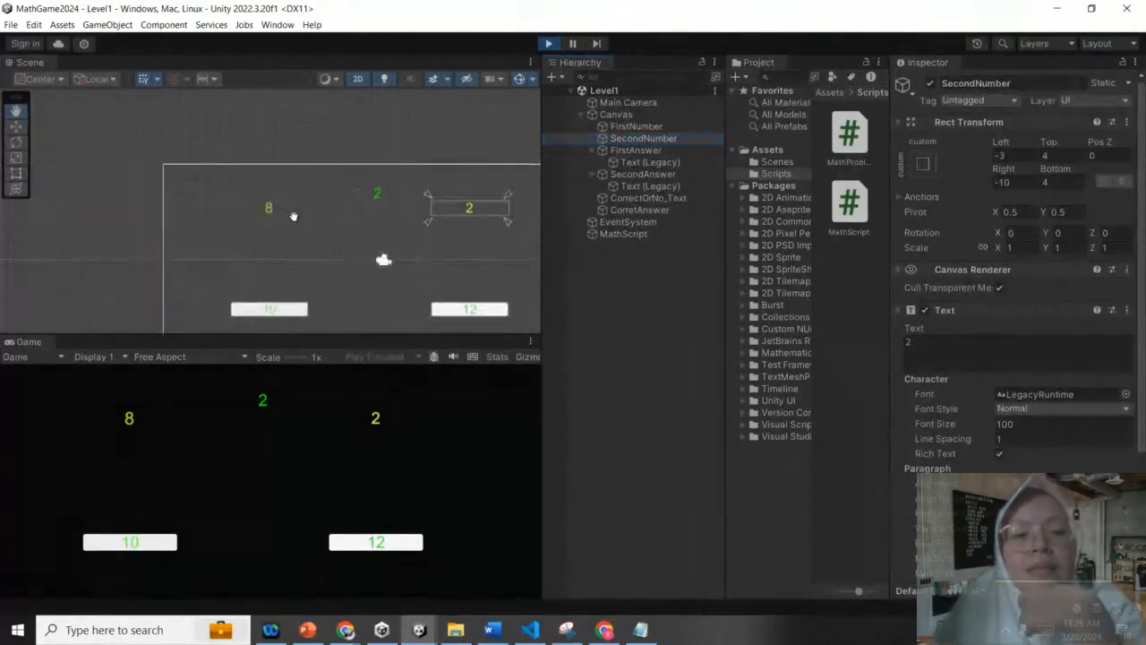
pyautogui.moveTo(421, 202); pyautogui.dragTo(269, 211)
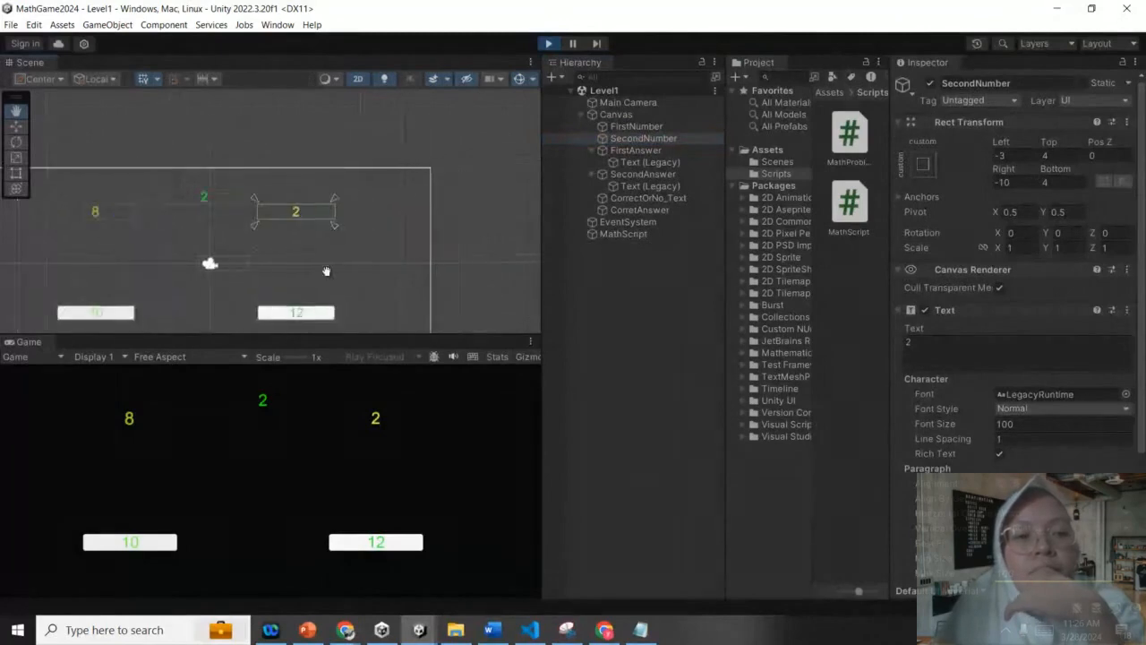
# - Inspect the Button and On Click settings of FirstAnswer and SecondAnswer, and the text component of CorrectOrNo_Text
pyautogui.moveTo(103, 314); pyautogui.dragTo(270, 210)
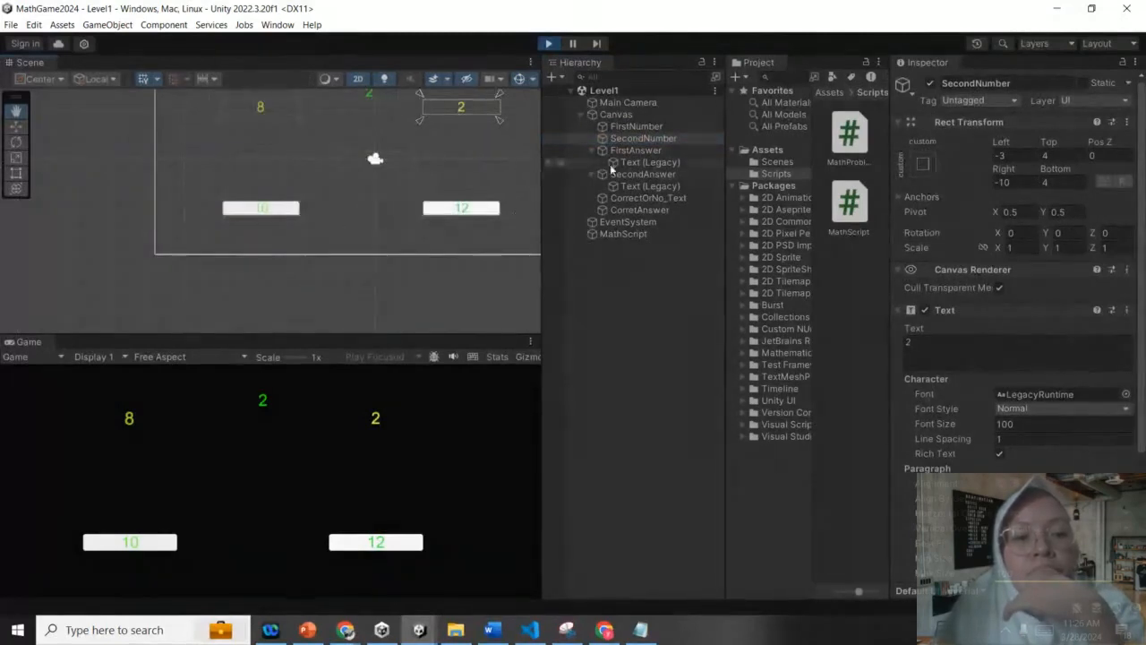
pyautogui.click(555, 150)
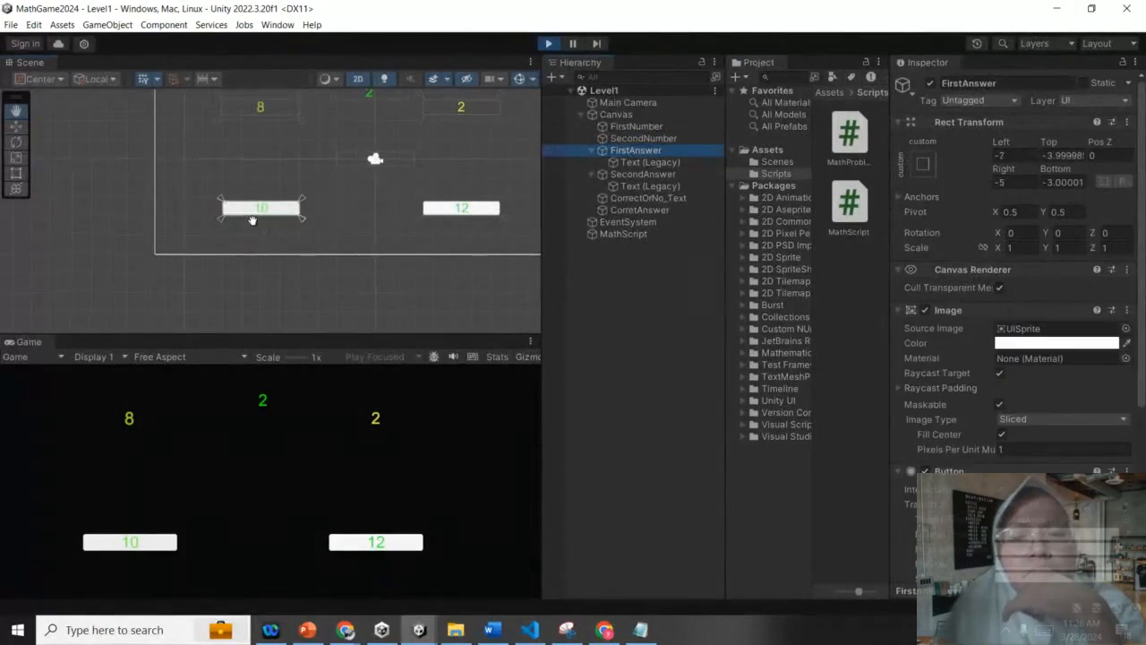
pyautogui.scroll(-3, 1020, 344)
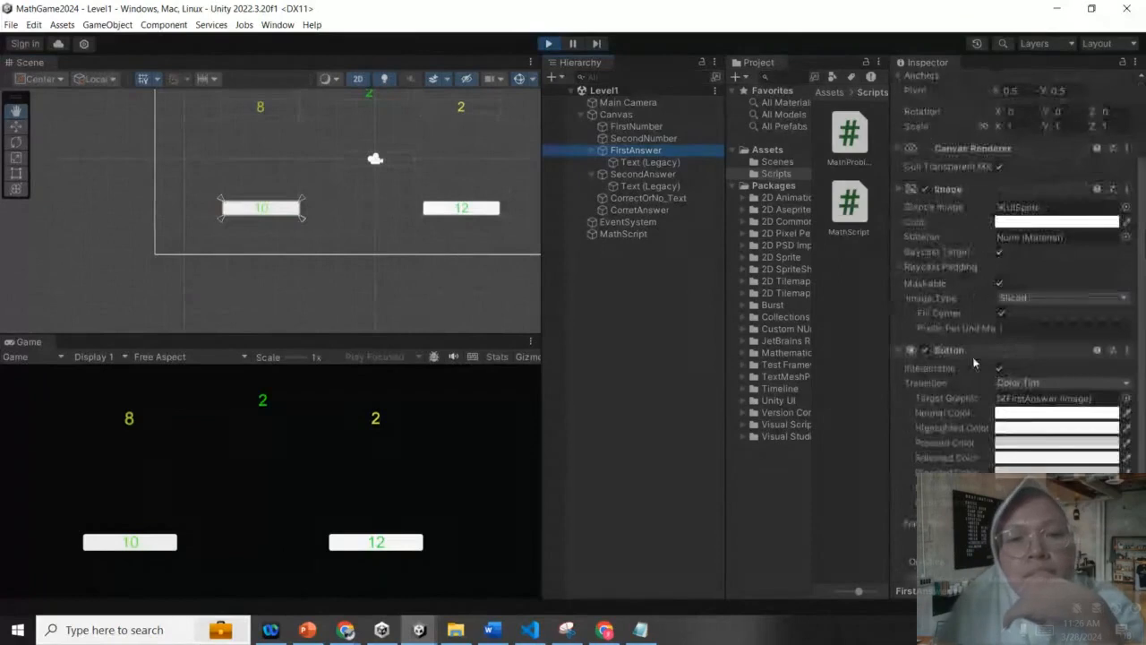
pyautogui.scroll(-3, 963, 364)
pyautogui.scroll(-1, 963, 363)
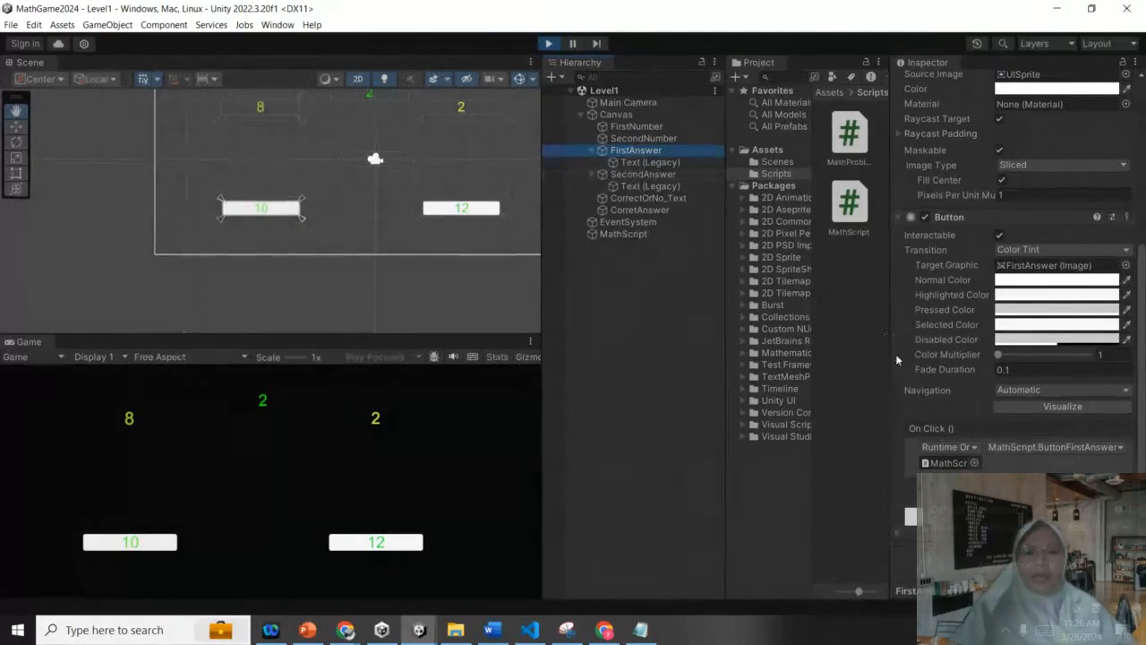
pyautogui.click(646, 175)
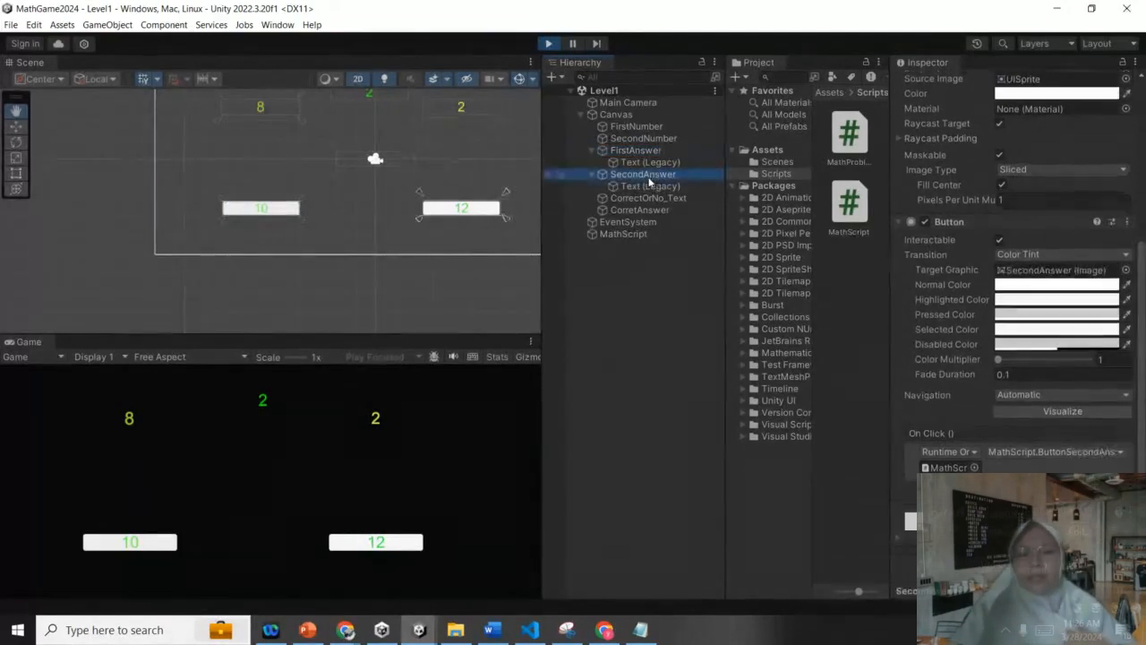
pyautogui.click(616, 199)
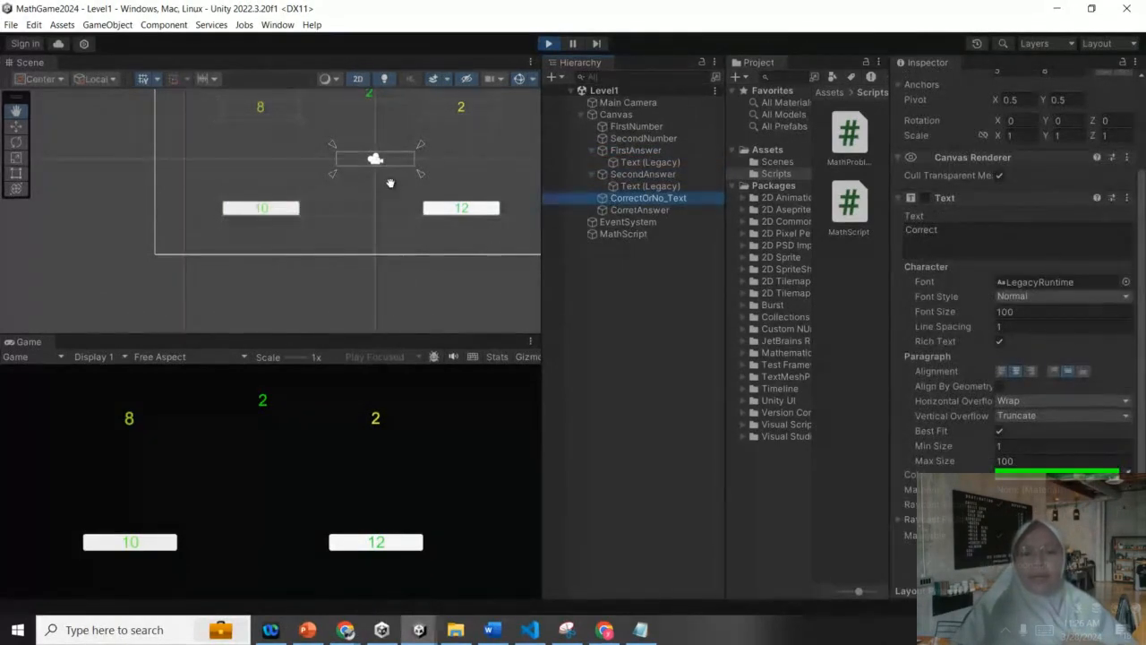
# - Examine the CorretAnswer score text's component settings and its place on the Canvas in the scene
pyautogui.click(632, 209)
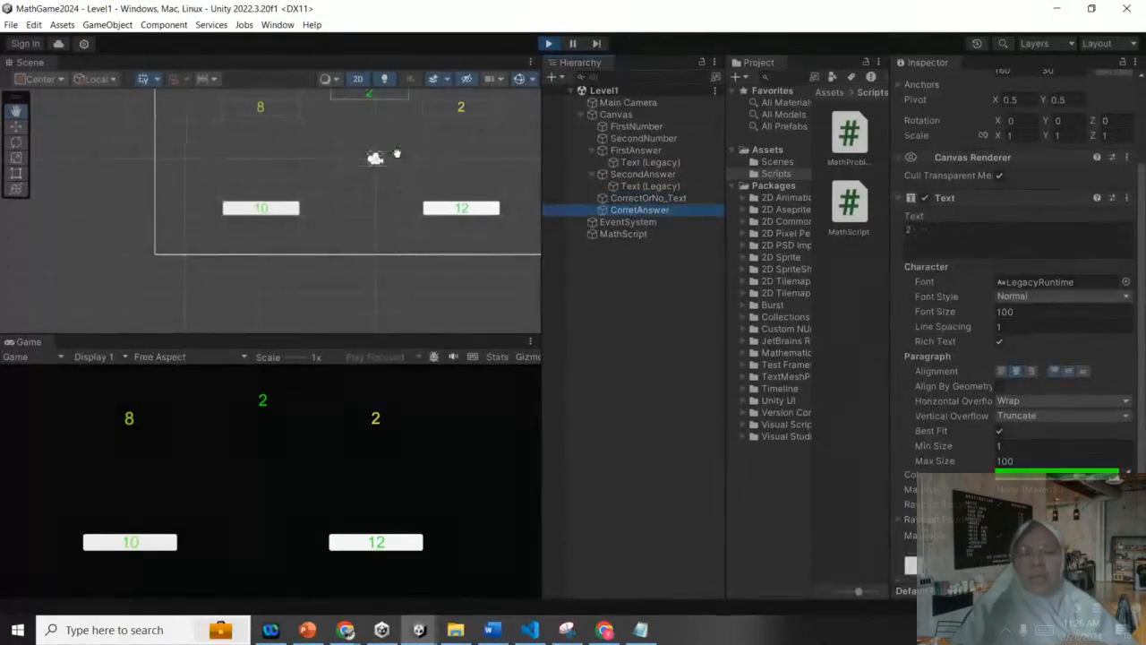
pyautogui.scroll(1, 397, 157)
pyautogui.scroll(-2, 397, 159)
pyautogui.scroll(-1, 397, 159)
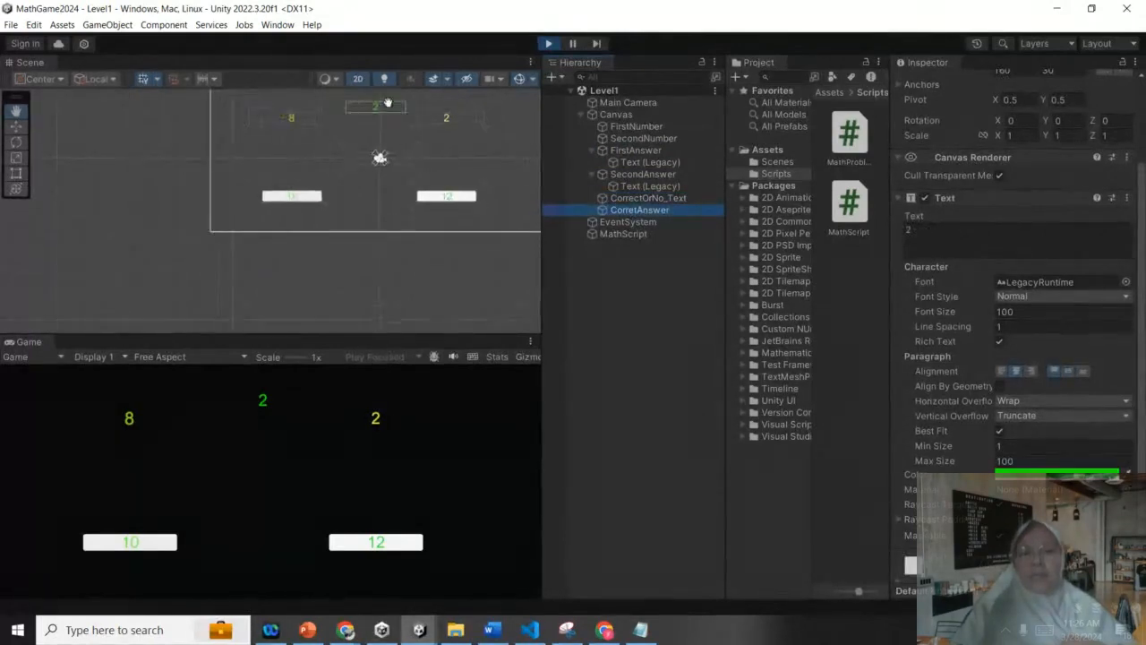
# - Review the Canvas objects in turn: both number texts, CorrectOrNo_Text, CorretAnswer, and the FirstAnswer and SecondAnswer buttons
pyautogui.click(636, 126)
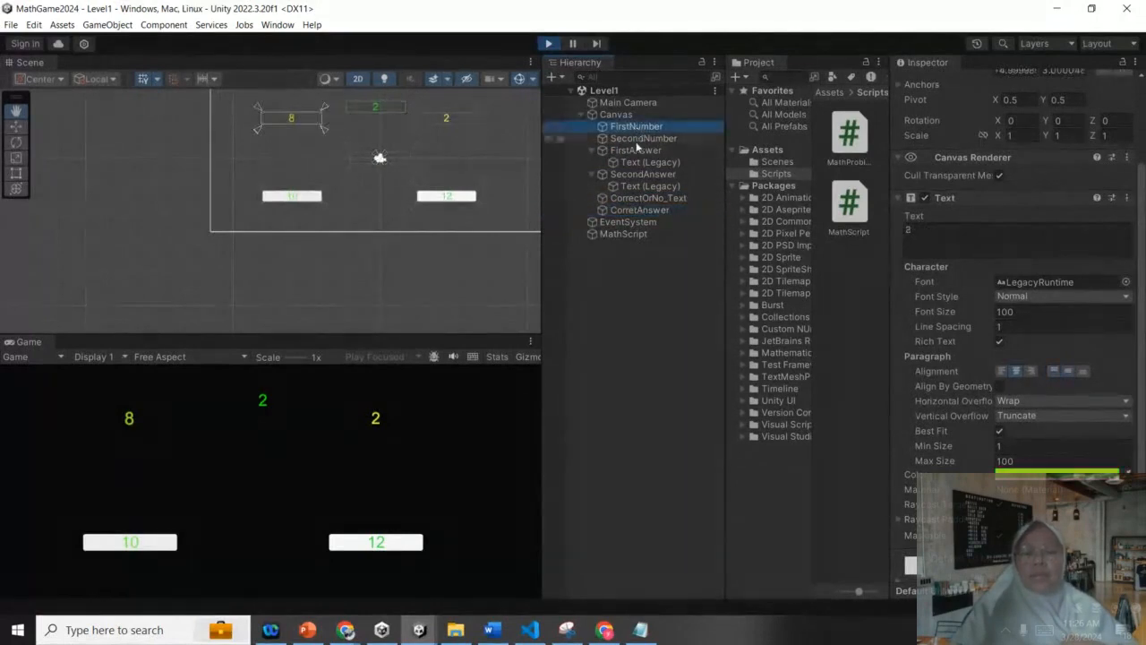
pyautogui.click(638, 139)
pyautogui.click(634, 198)
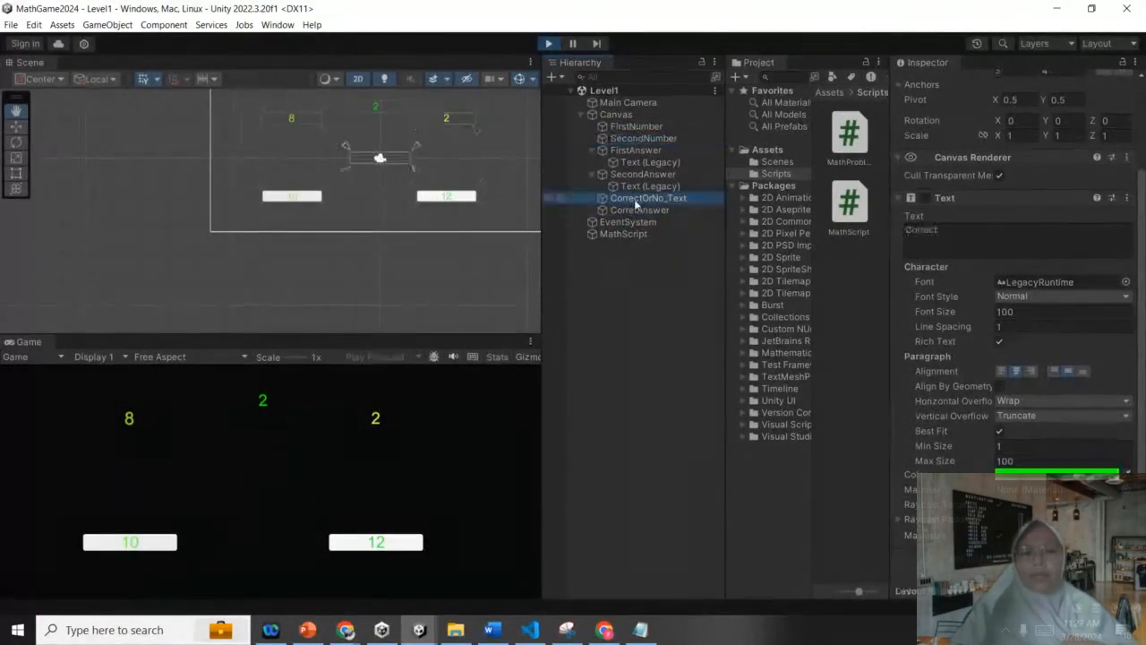
pyautogui.click(640, 209)
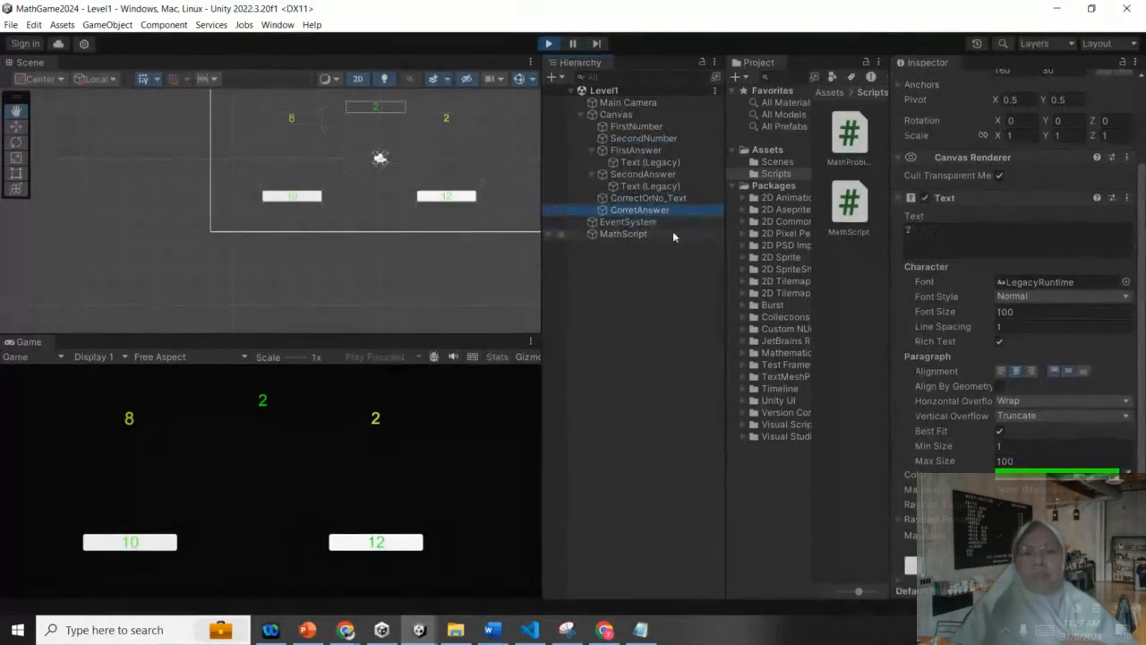
pyautogui.click(632, 151)
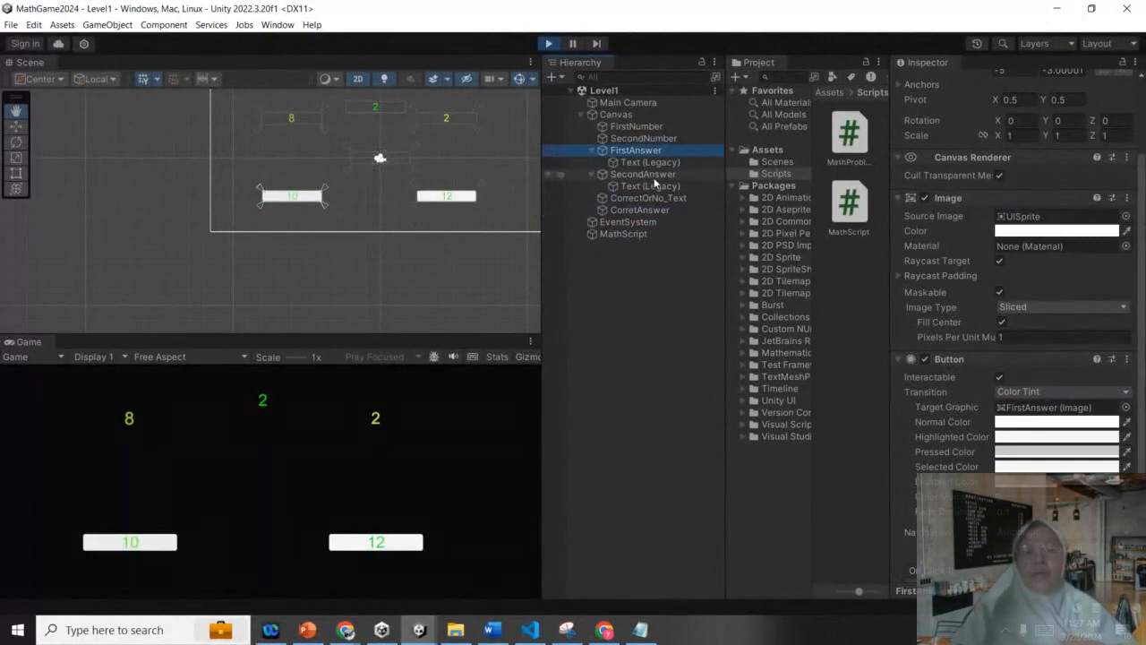
pyautogui.click(653, 175)
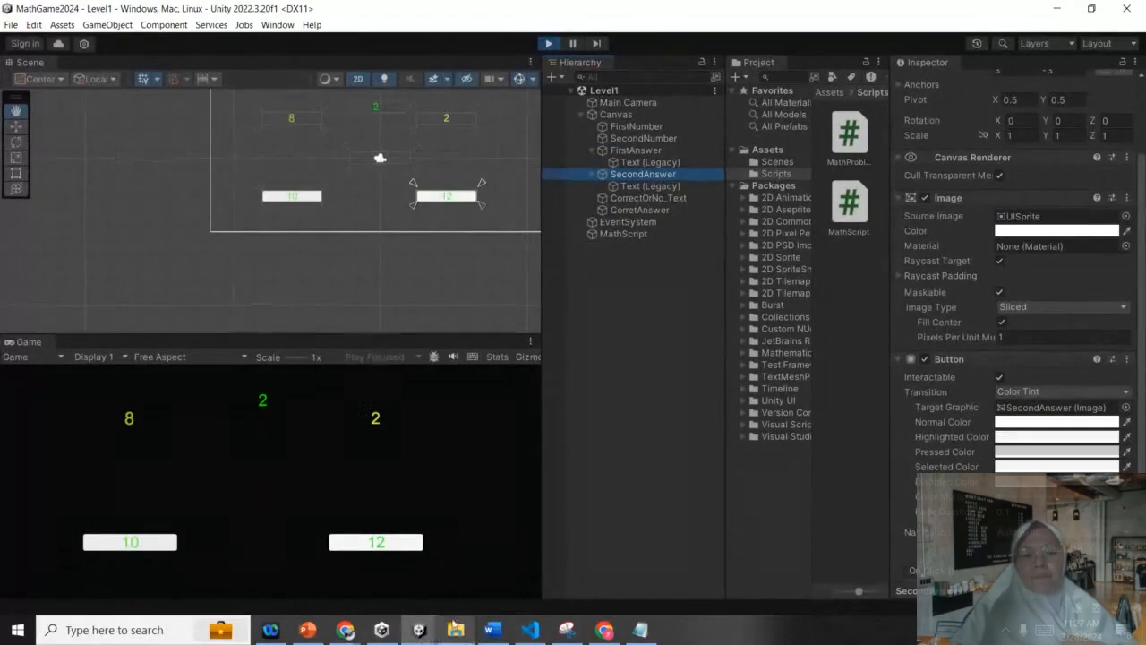
# - Check the online meeting's public chat in the browser and return to the MathGame2024 project in Unity
pyautogui.moveTo(344, 629)
pyautogui.click(259, 583)
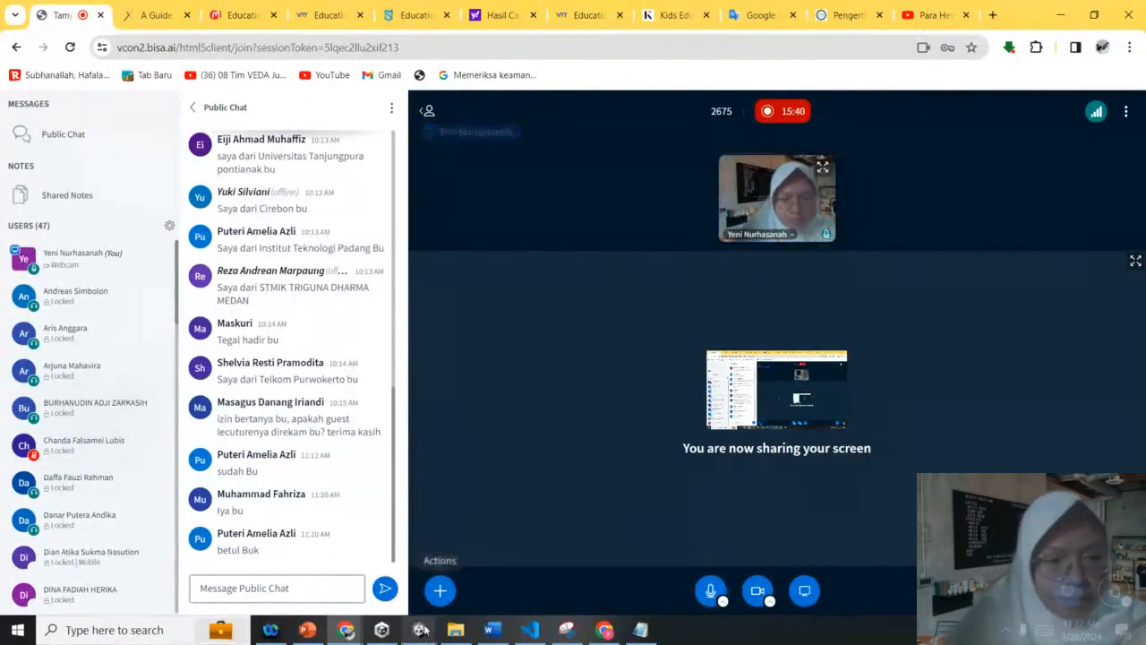
pyautogui.moveTo(421, 630)
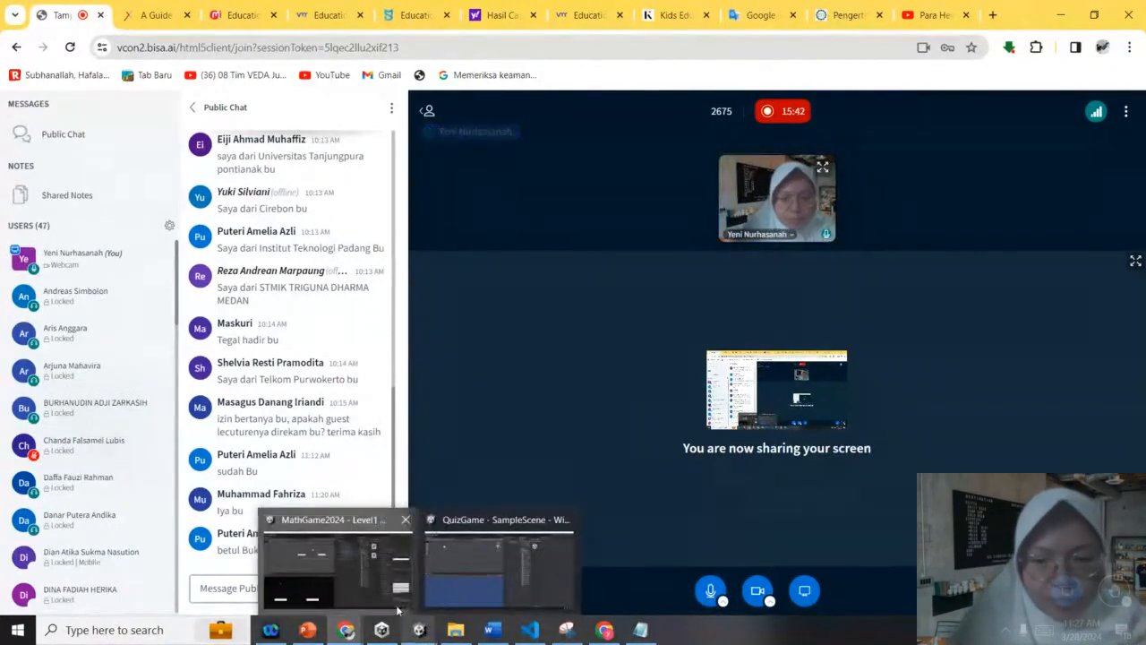
pyautogui.click(398, 609)
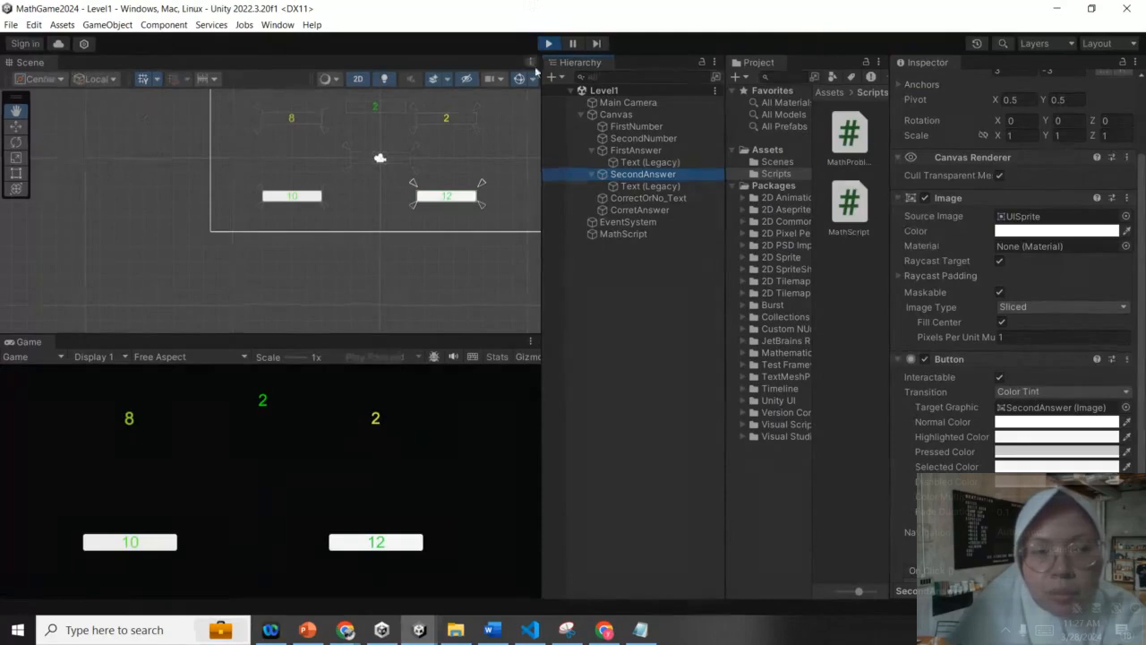
# - Stop the playtest and start a new project based on the 2D Core template
pyautogui.click(550, 43)
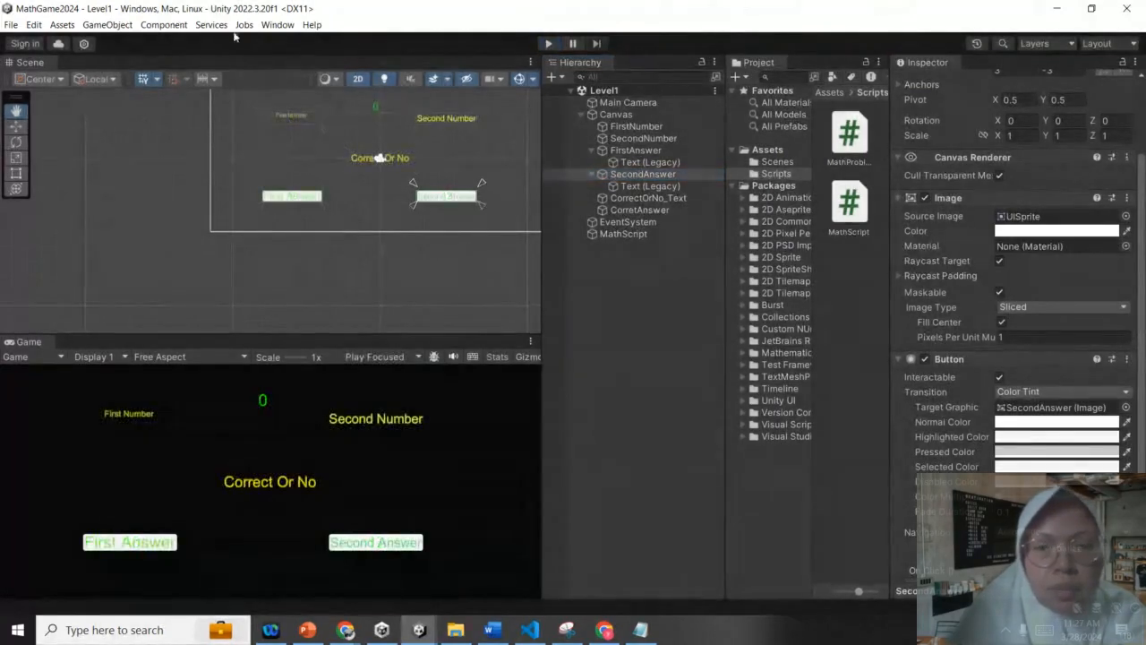
pyautogui.click(10, 24)
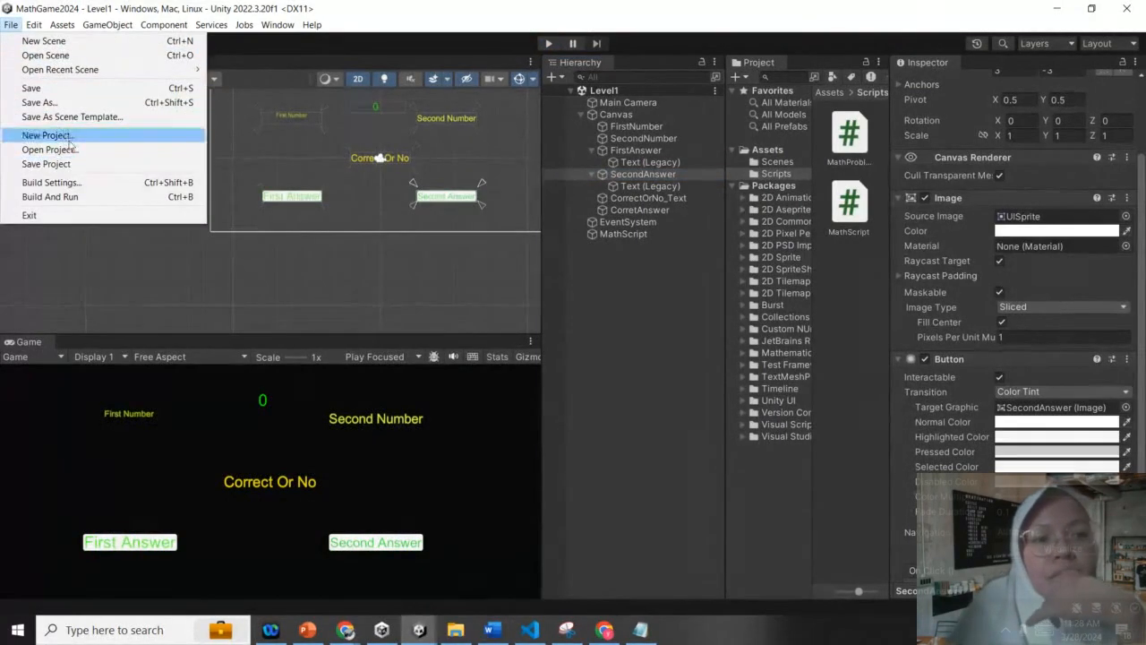
pyautogui.click(49, 134)
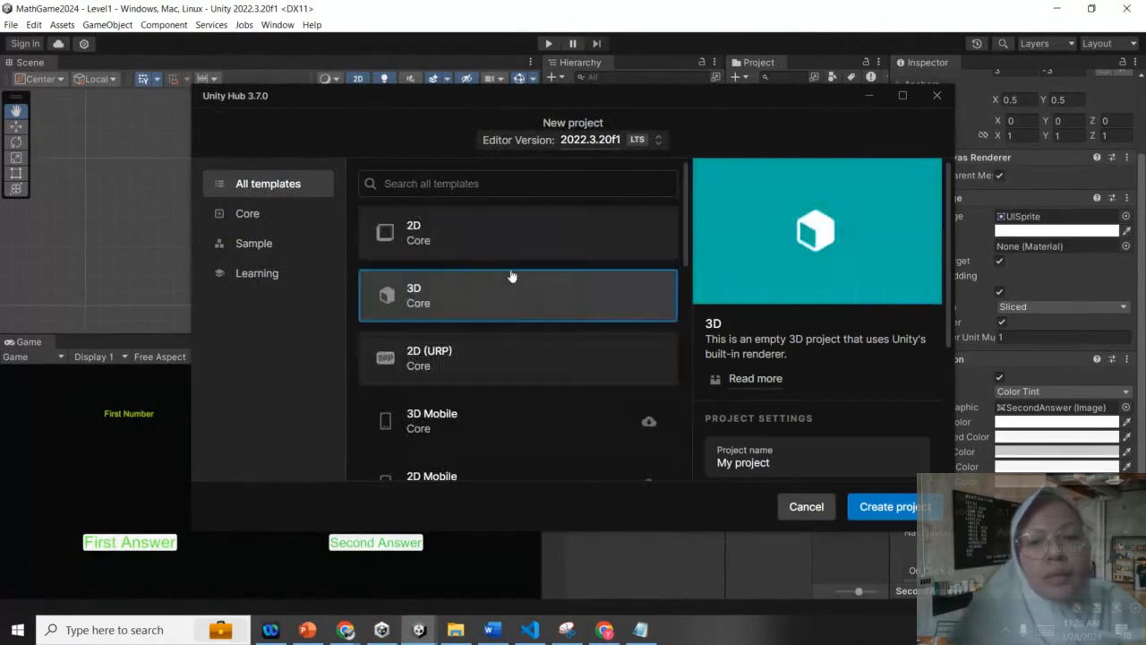
pyautogui.click(522, 235)
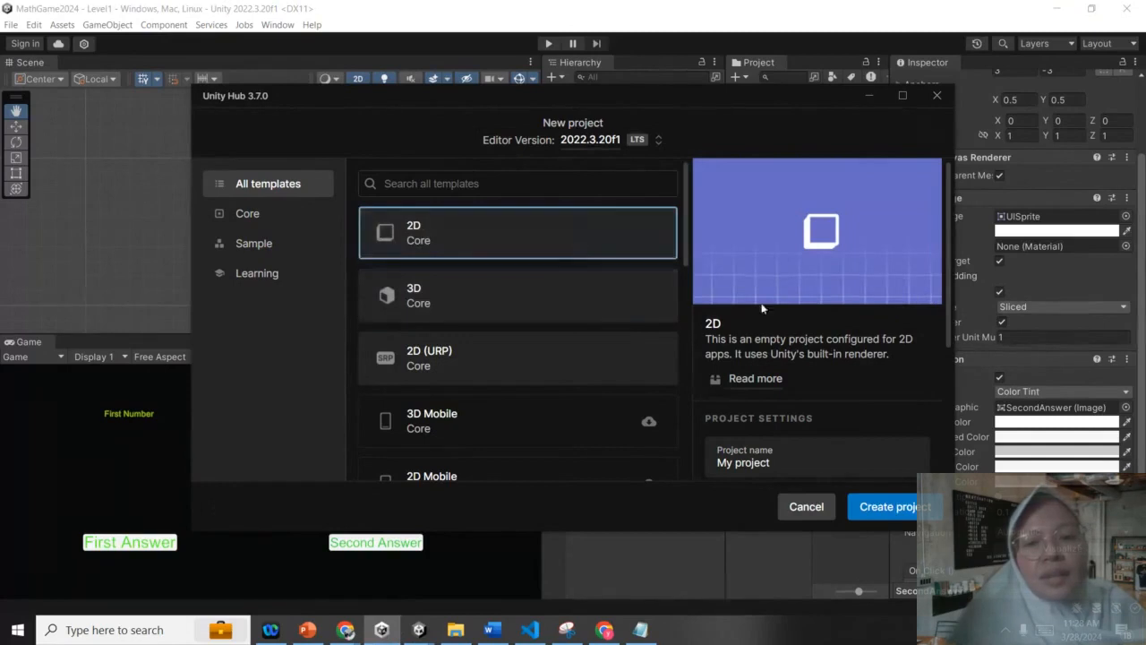
# - Name the new project MathQuiz and create it
pyautogui.click(775, 469)
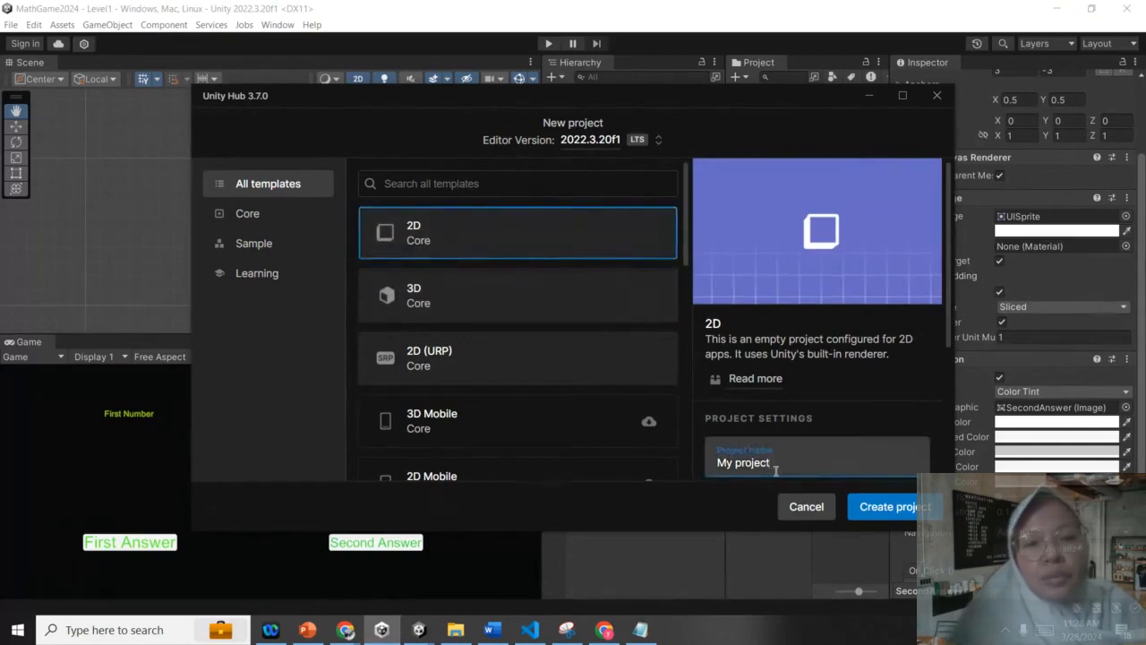
pyautogui.moveTo(775, 469); pyautogui.dragTo(621, 473)
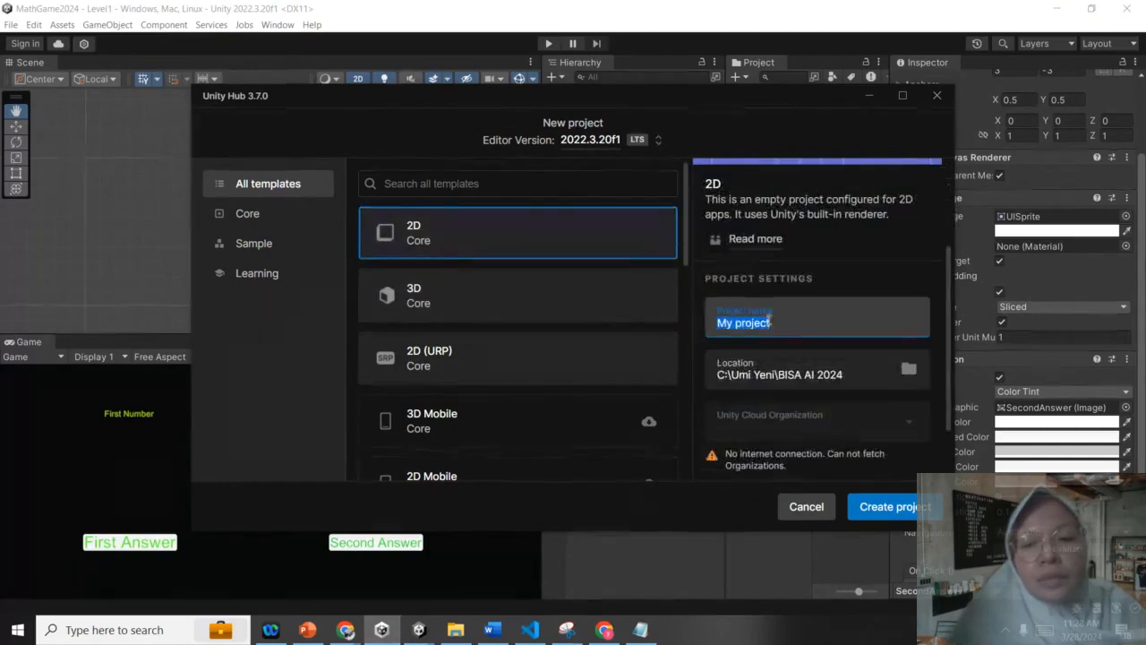
pyautogui.moveTo(780, 322); pyautogui.dragTo(681, 328)
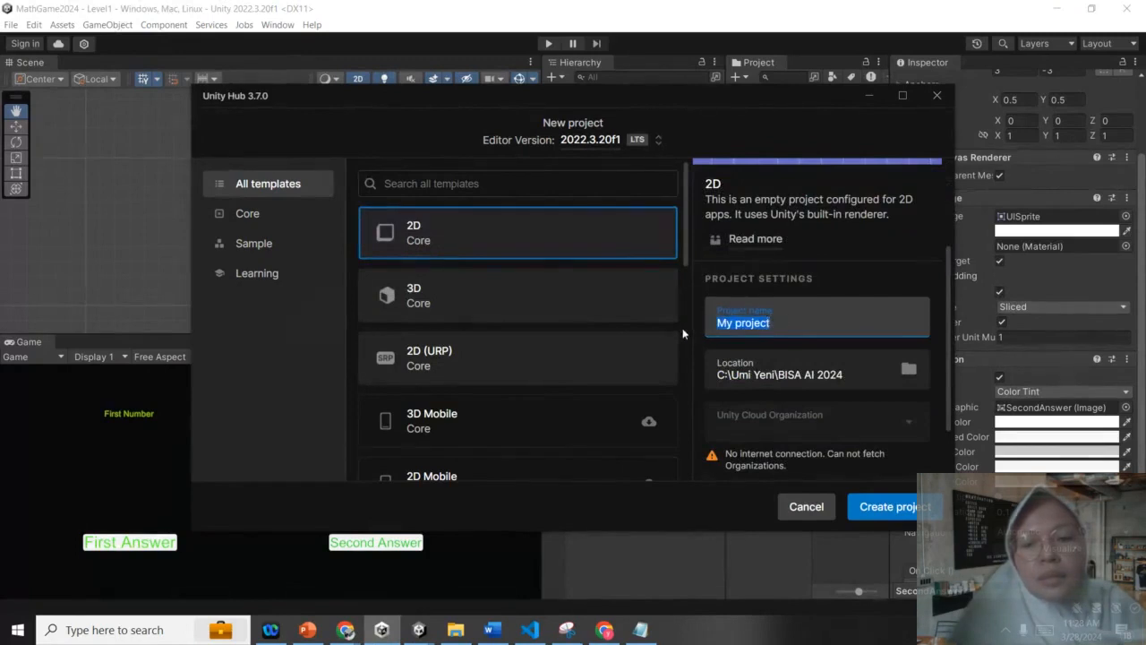
pyautogui.write('M')
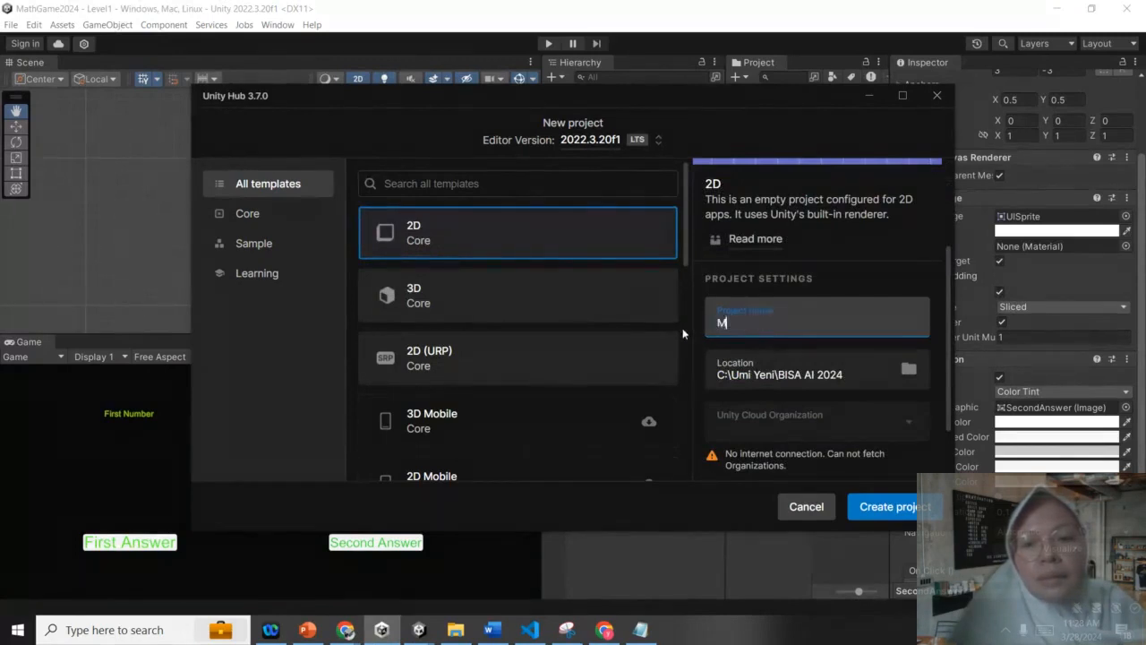
pyautogui.write('athQuiz')
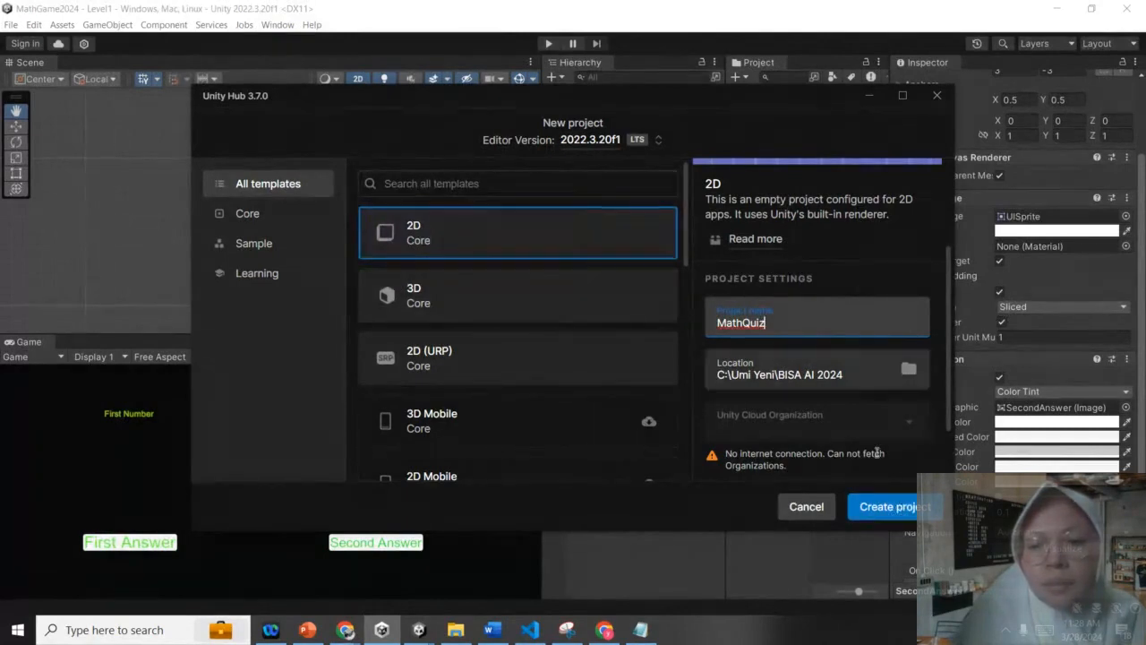
pyautogui.click(890, 507)
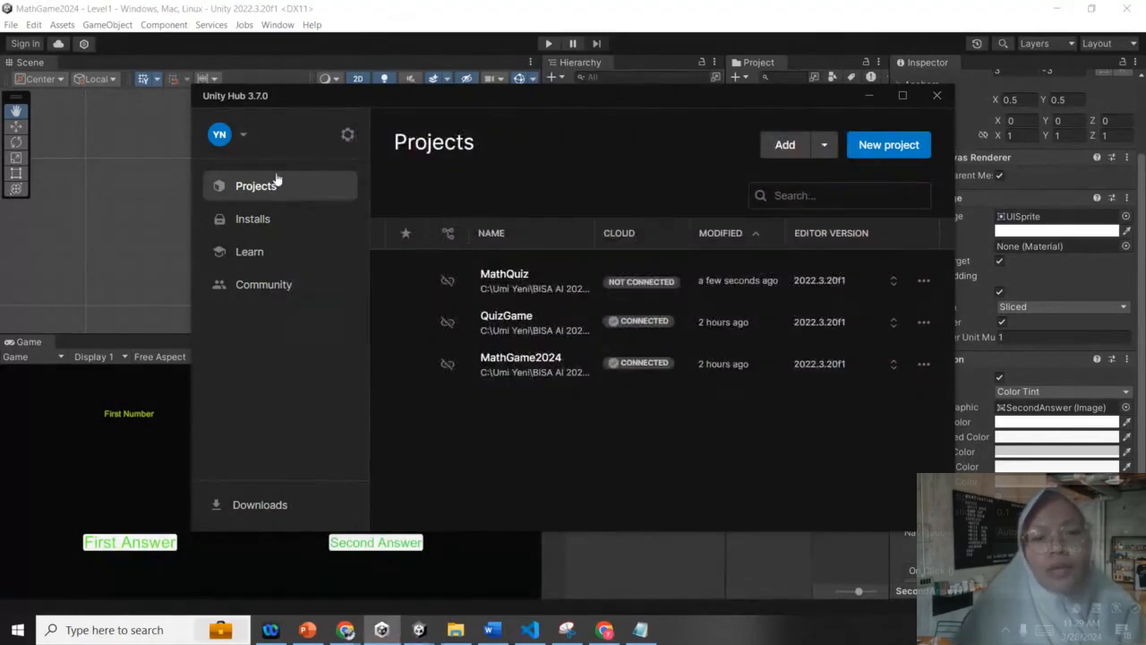
# - Review the installed editor versions in Unity Hub and browse the featured learning tutorials
pyautogui.click(259, 219)
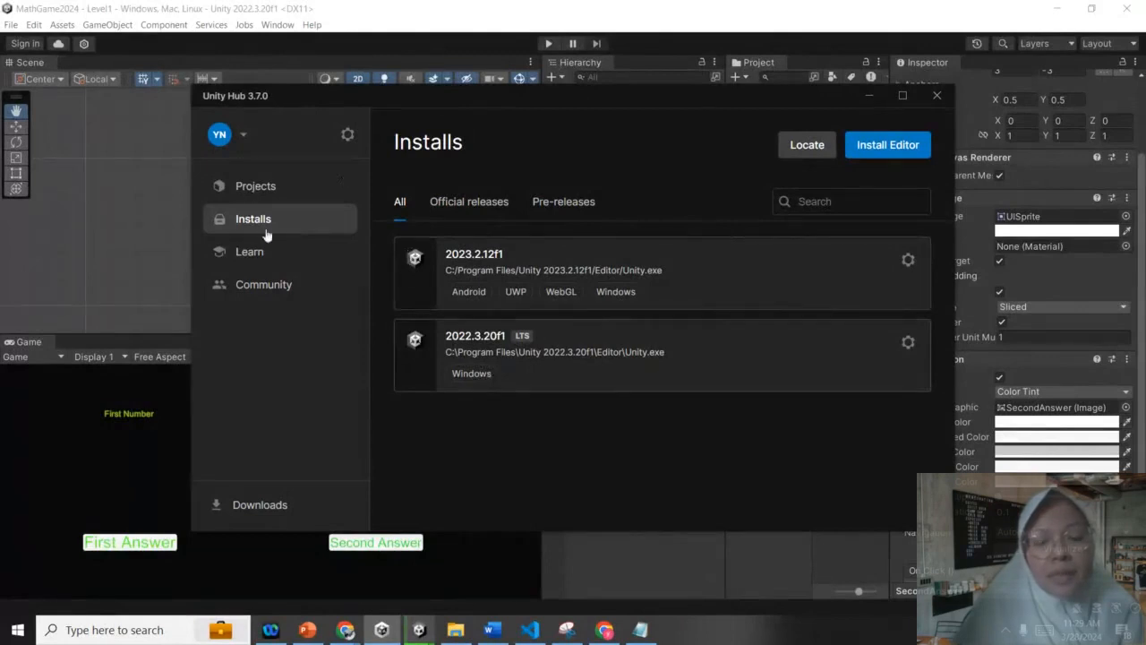
pyautogui.click(249, 255)
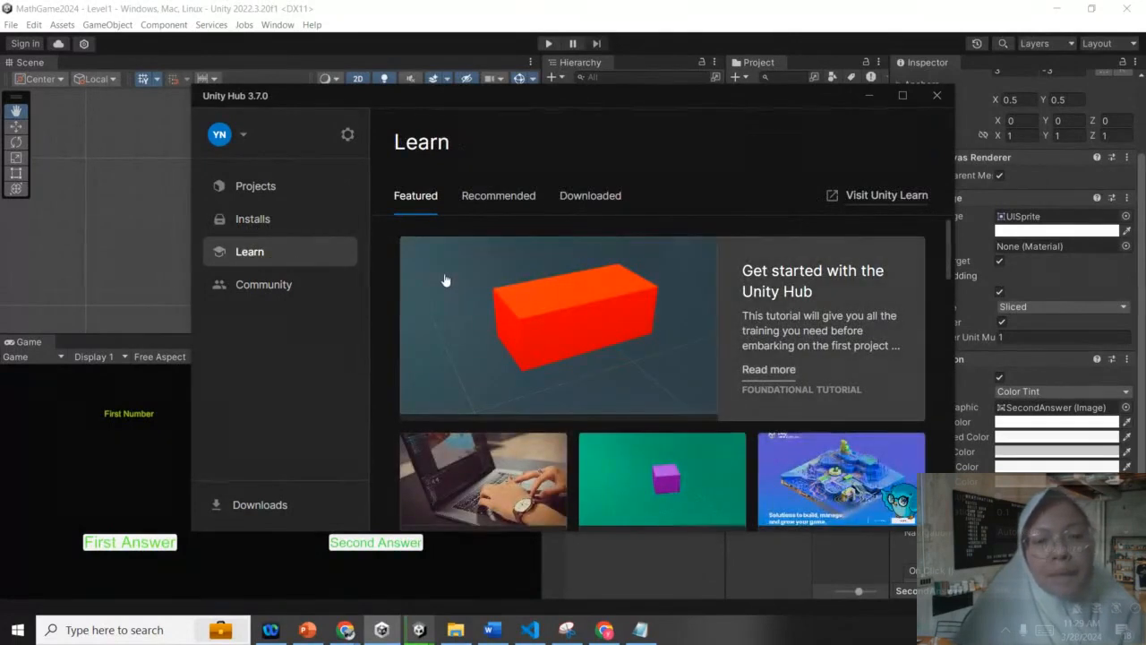
pyautogui.scroll(-2, 514, 275)
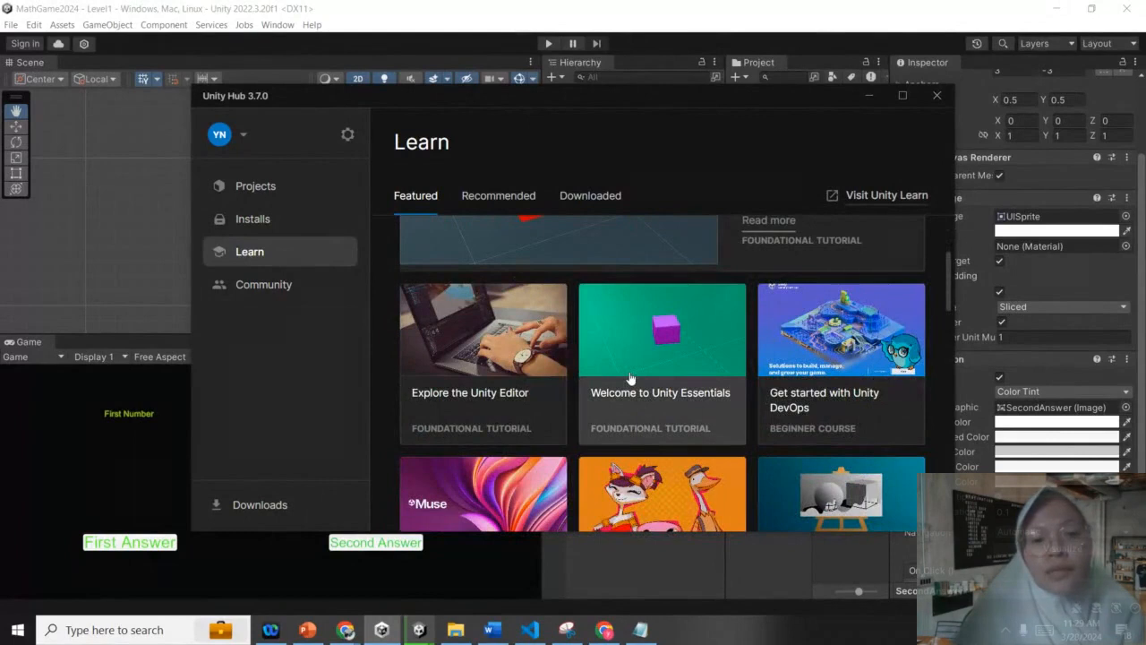
pyautogui.scroll(-1, 629, 378)
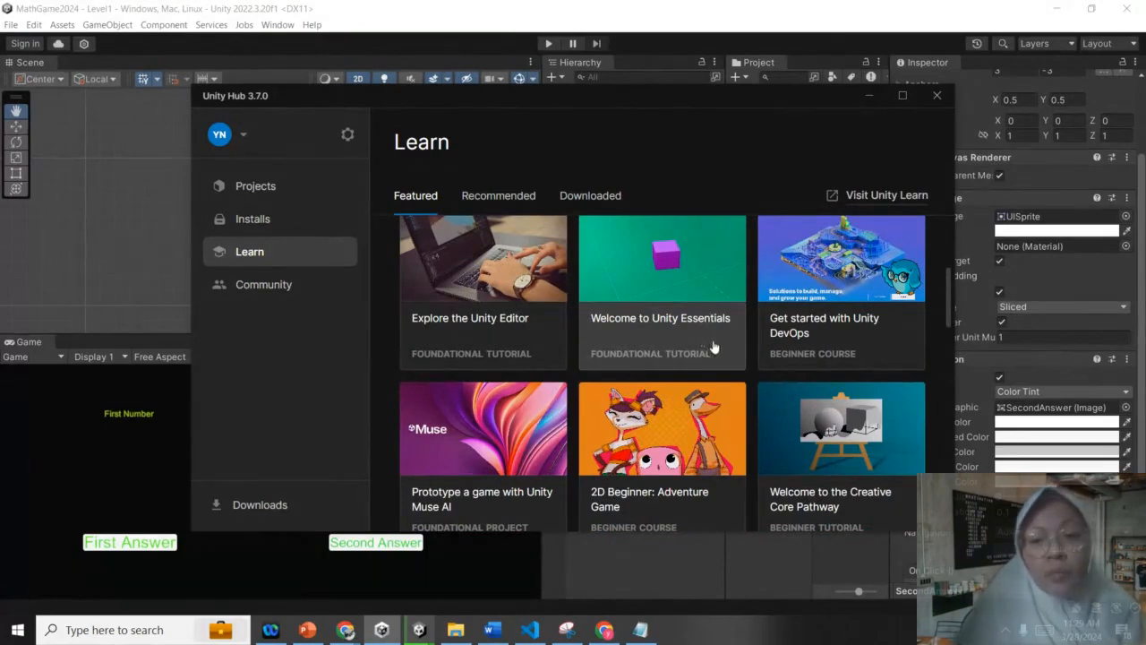
pyautogui.scroll(-2, 712, 351)
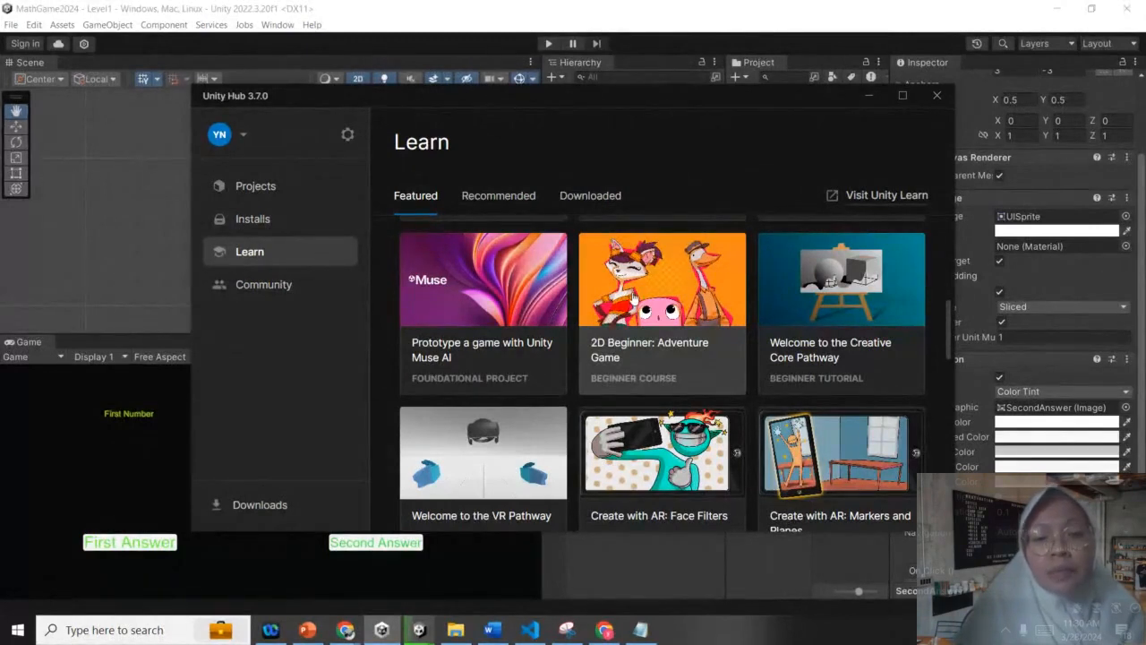
pyautogui.scroll(-8, 627, 349)
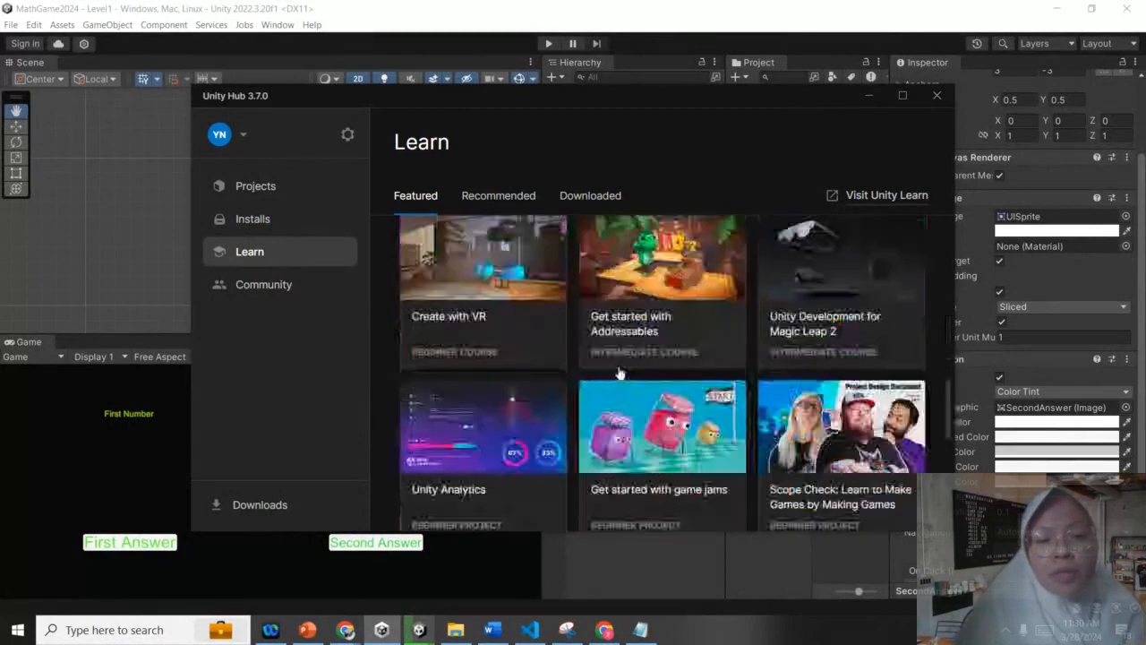
# - Look over Unity Hub's community resources and the license information in its preferences, and return to the project list
pyautogui.click(279, 285)
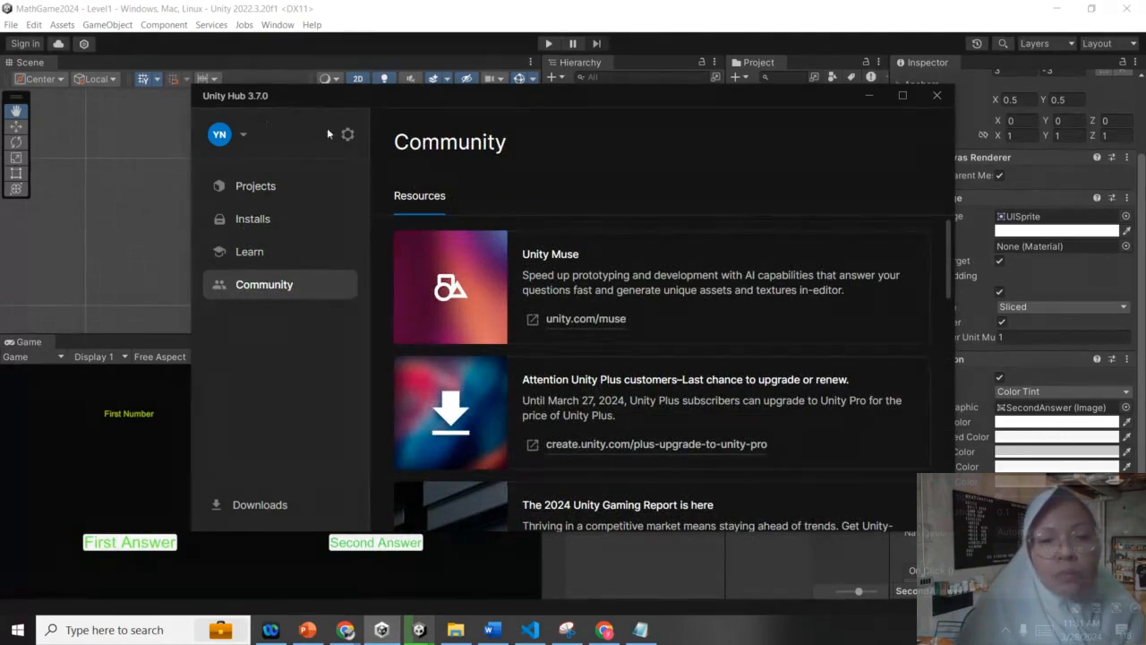
pyautogui.click(349, 136)
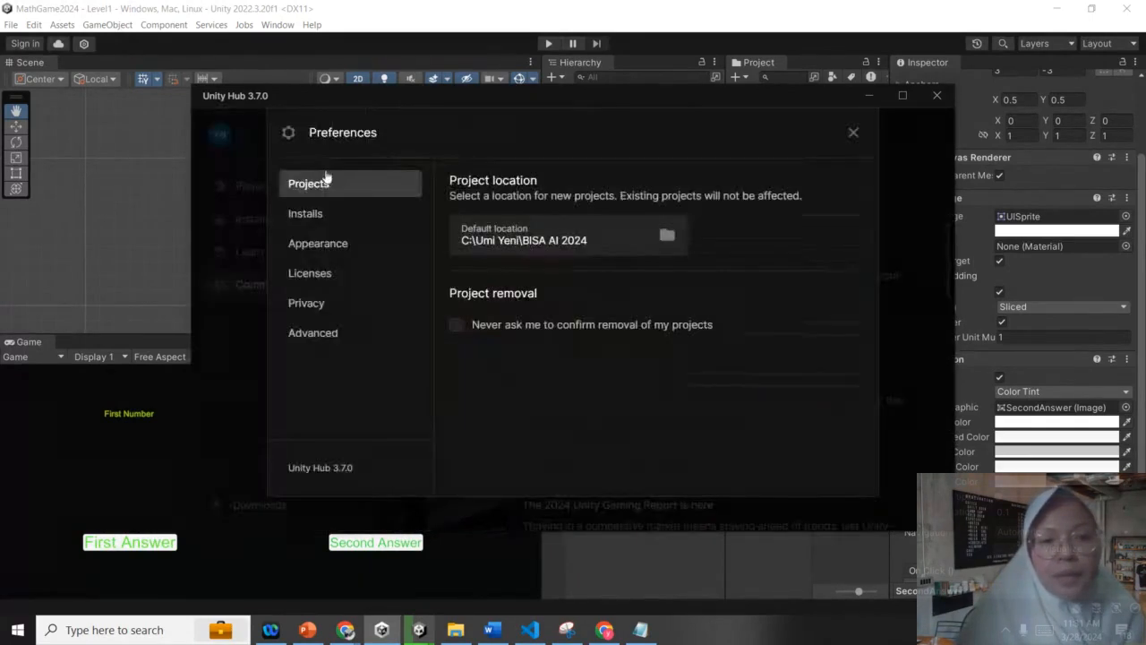
pyautogui.click(305, 273)
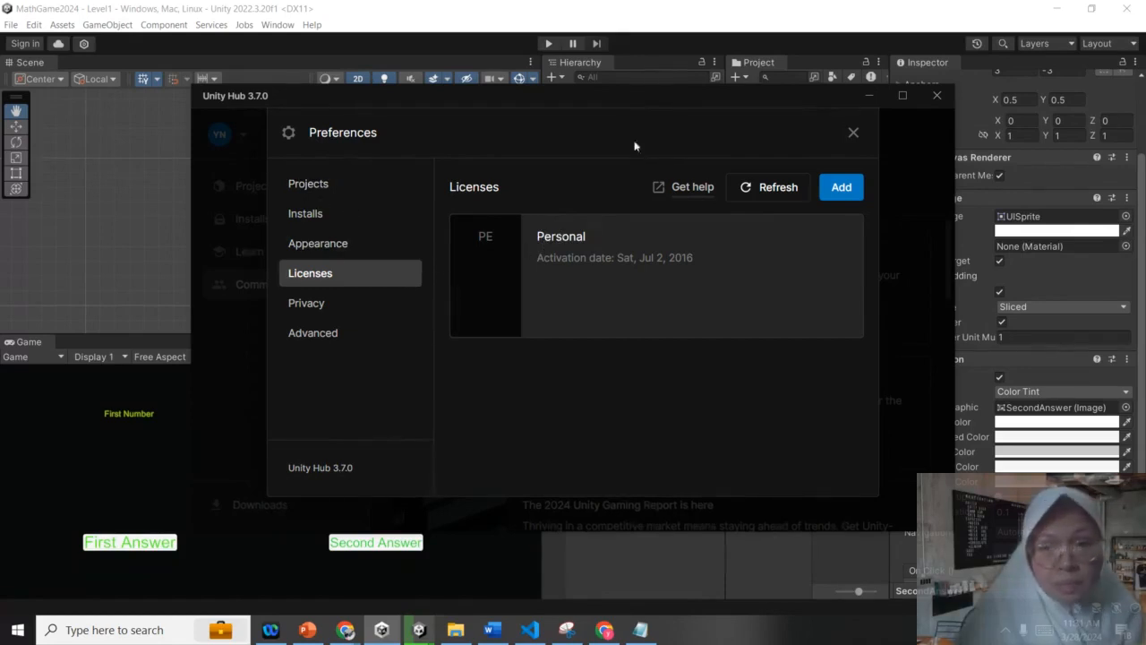
pyautogui.click(853, 132)
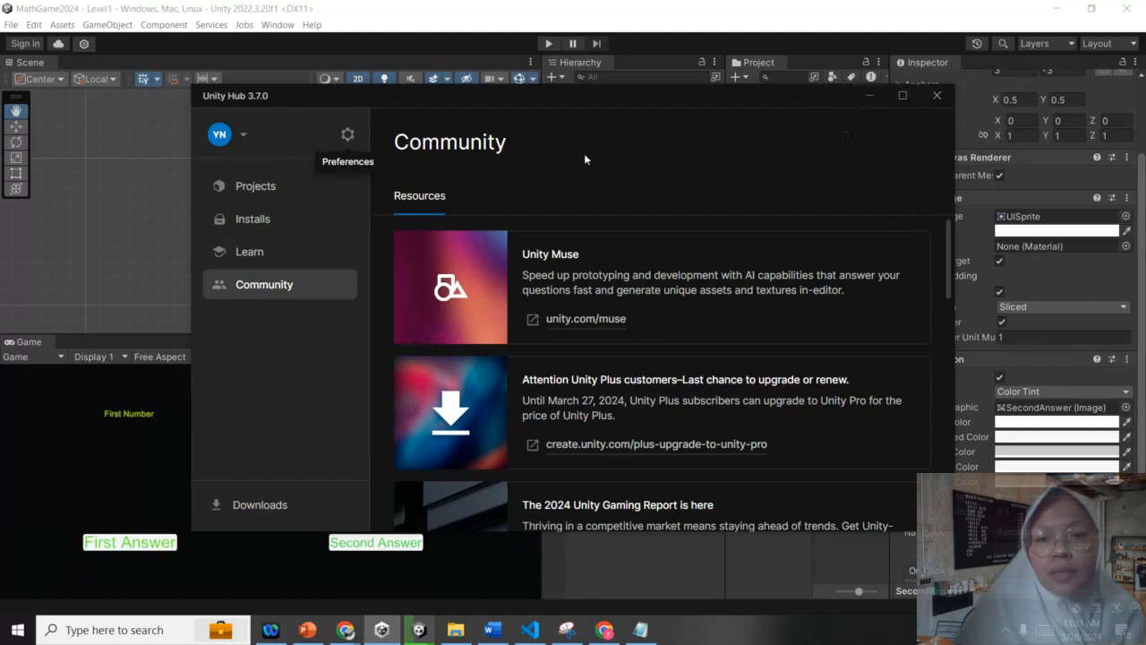
pyautogui.click(273, 186)
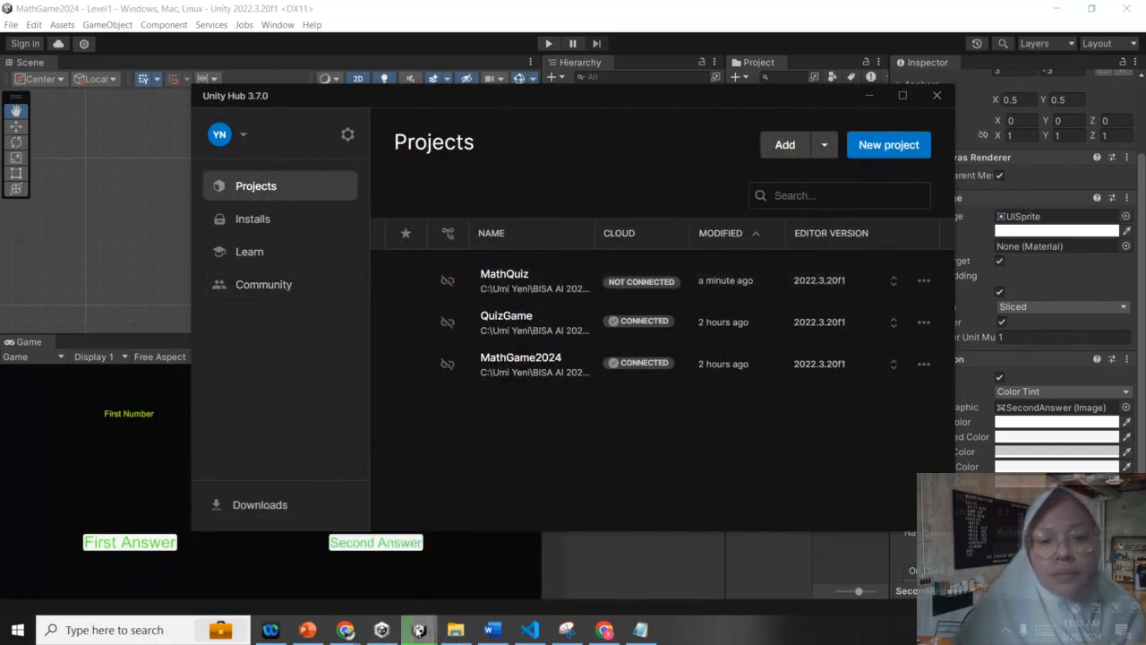
# - Close the QuizGame project, saving the changes to its SampleScene, and return to the MathGame2024 editor window
pyautogui.moveTo(419, 630)
pyautogui.moveTo(435, 562)
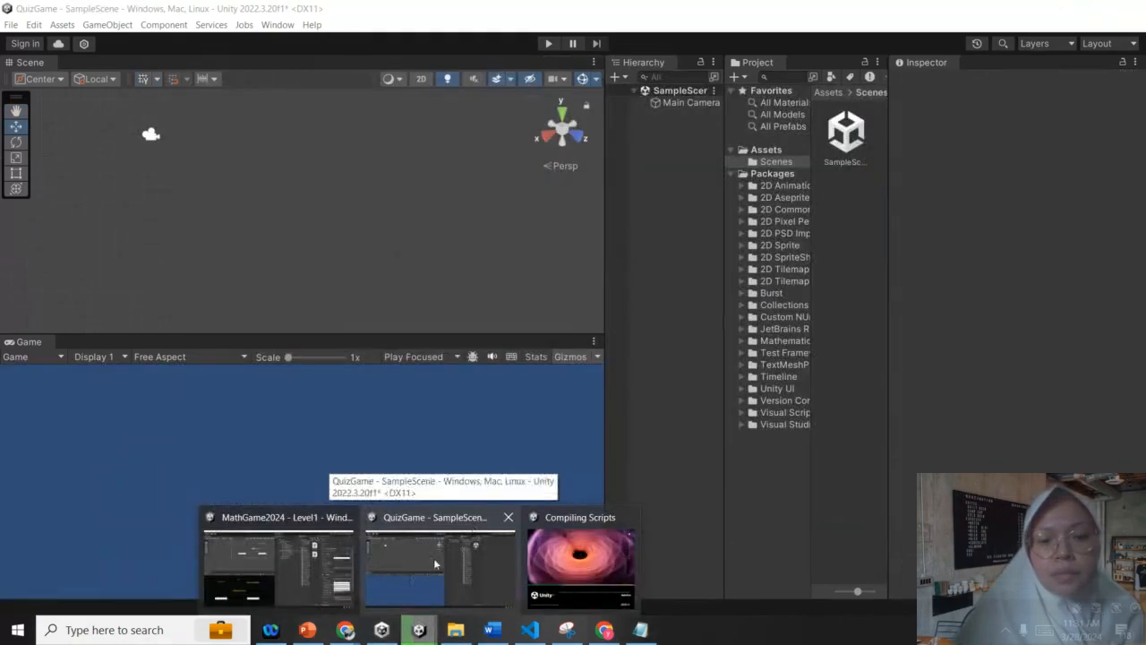
pyautogui.click(510, 518)
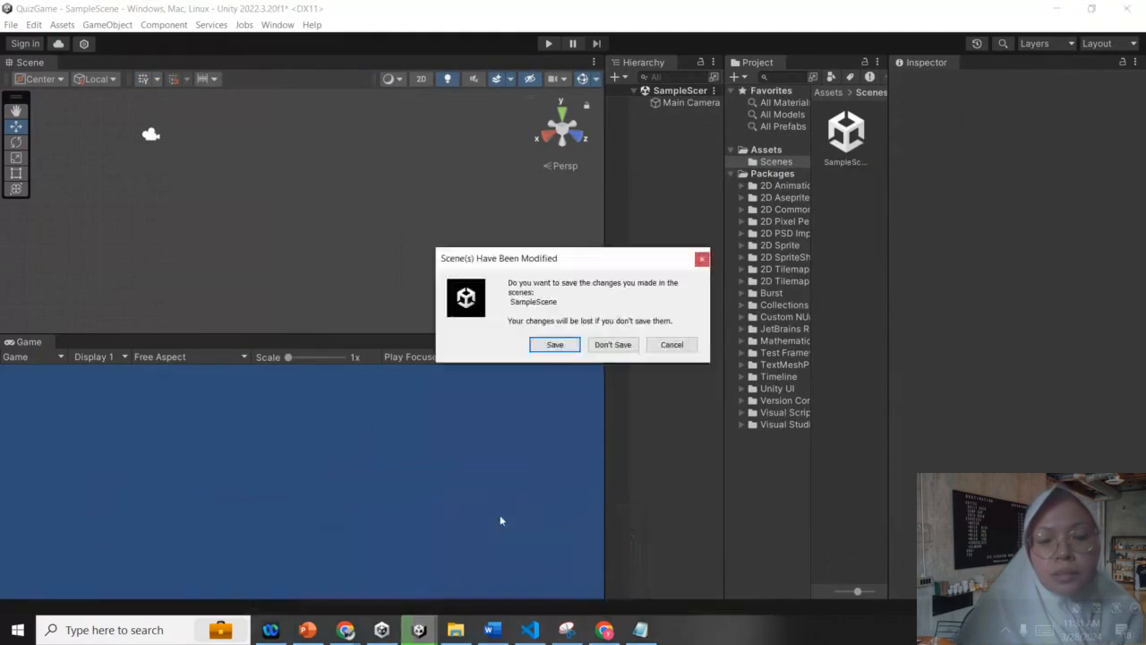
pyautogui.click(571, 345)
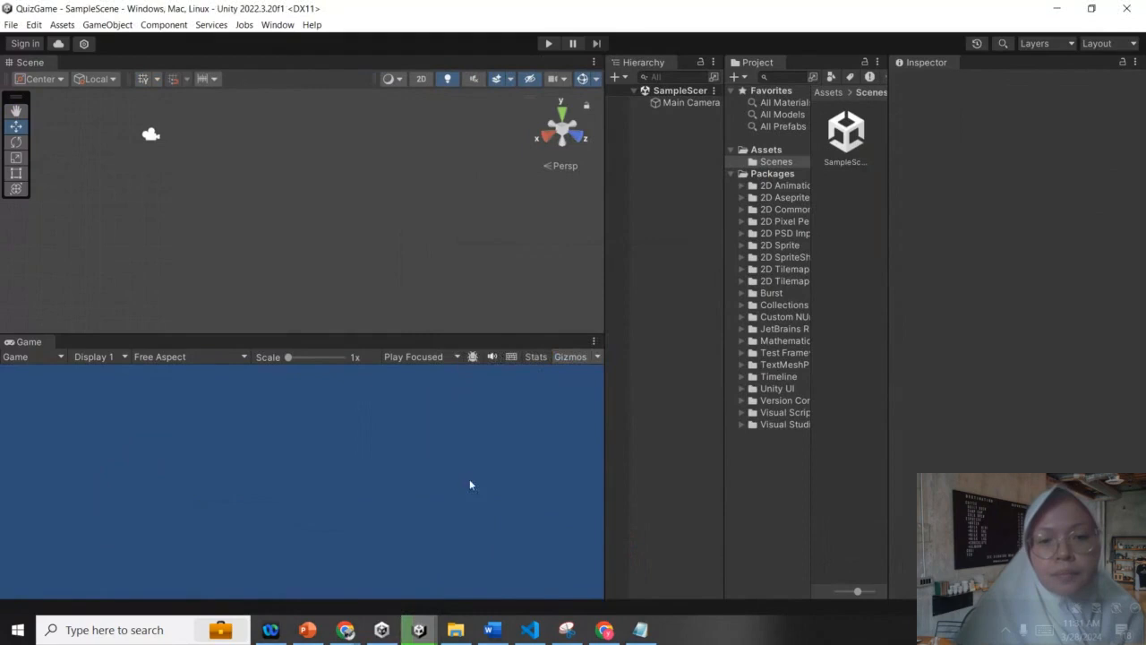
pyautogui.moveTo(416, 629)
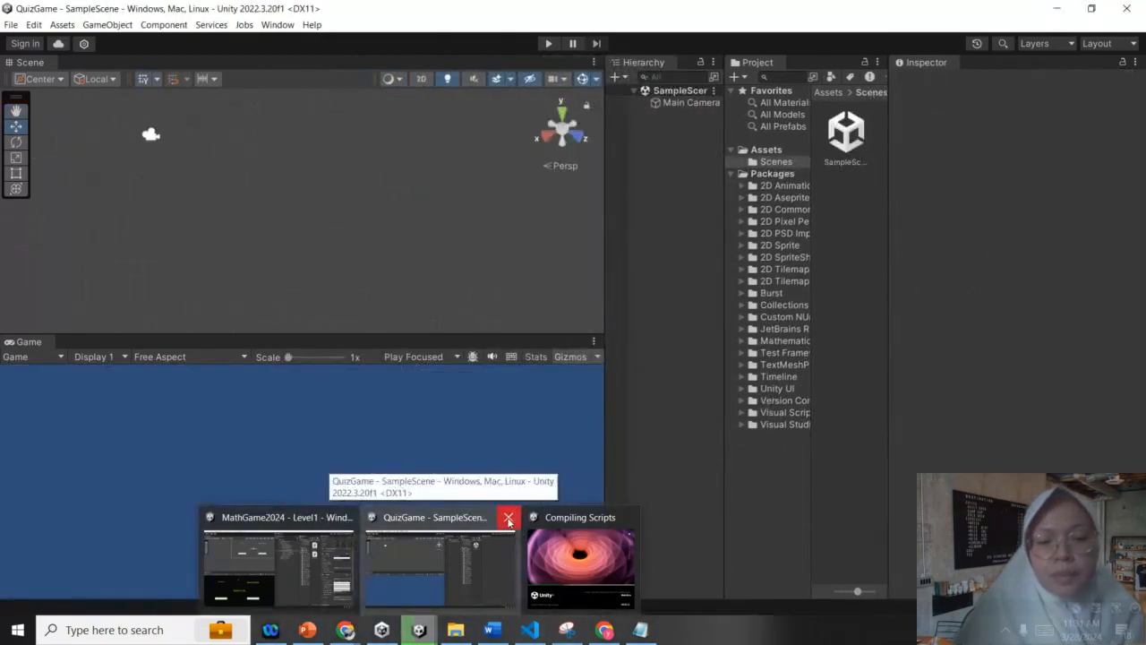
pyautogui.click(289, 564)
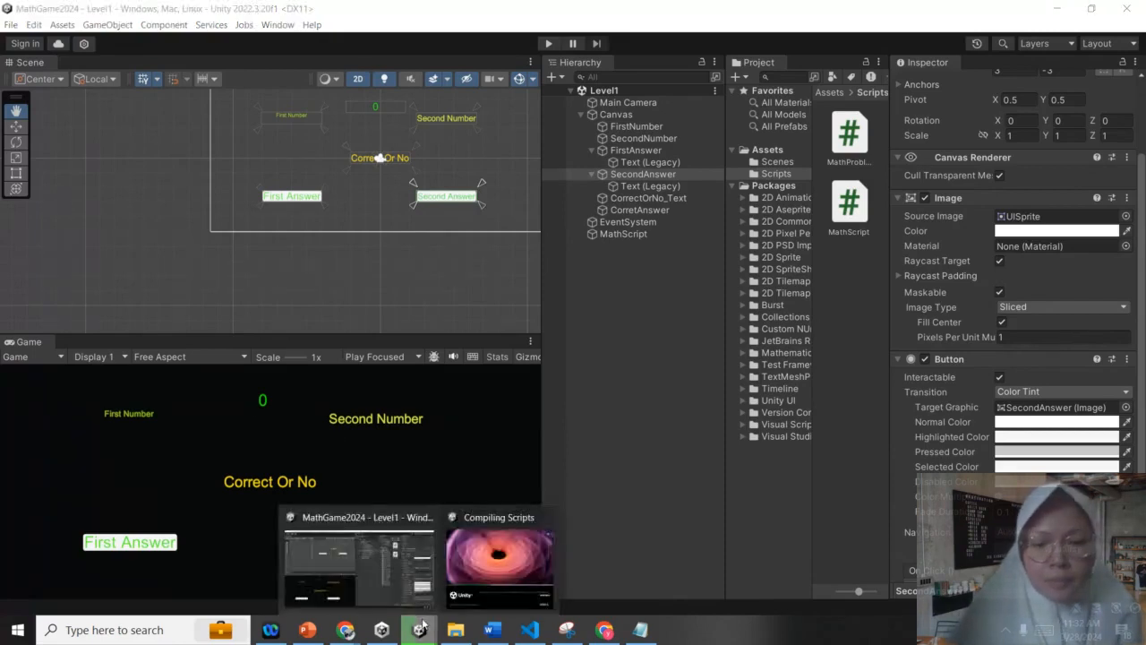
# - Check the video meeting page in Chrome and the loading progress of the MathQuiz project
pyautogui.moveTo(346, 631)
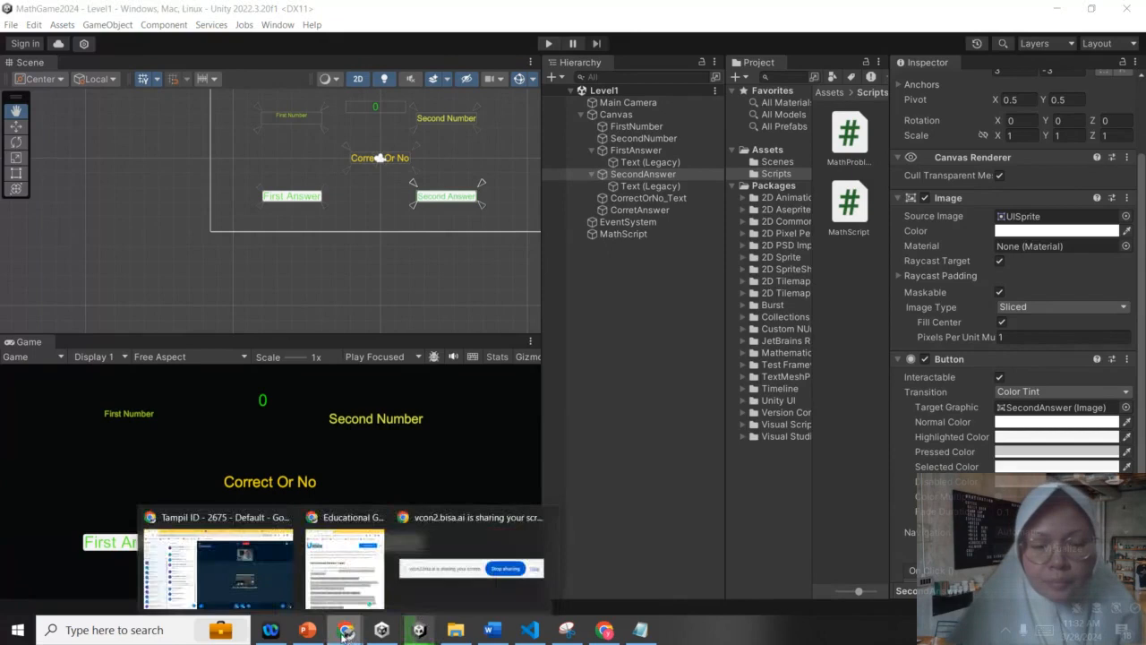
pyautogui.click(239, 582)
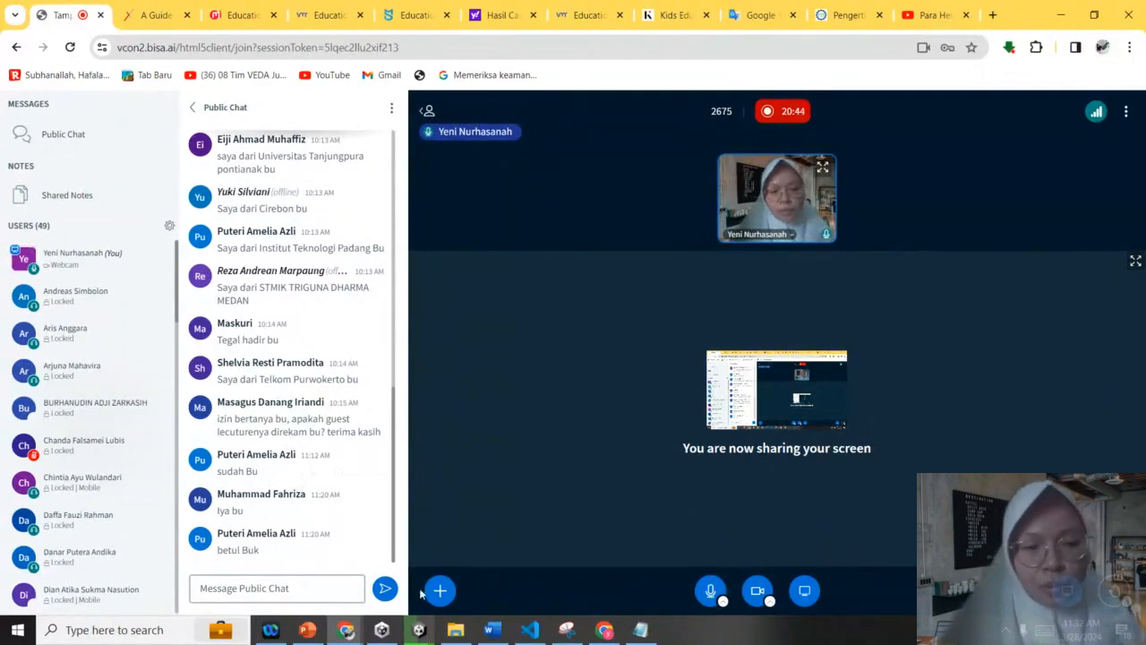
pyautogui.moveTo(418, 629)
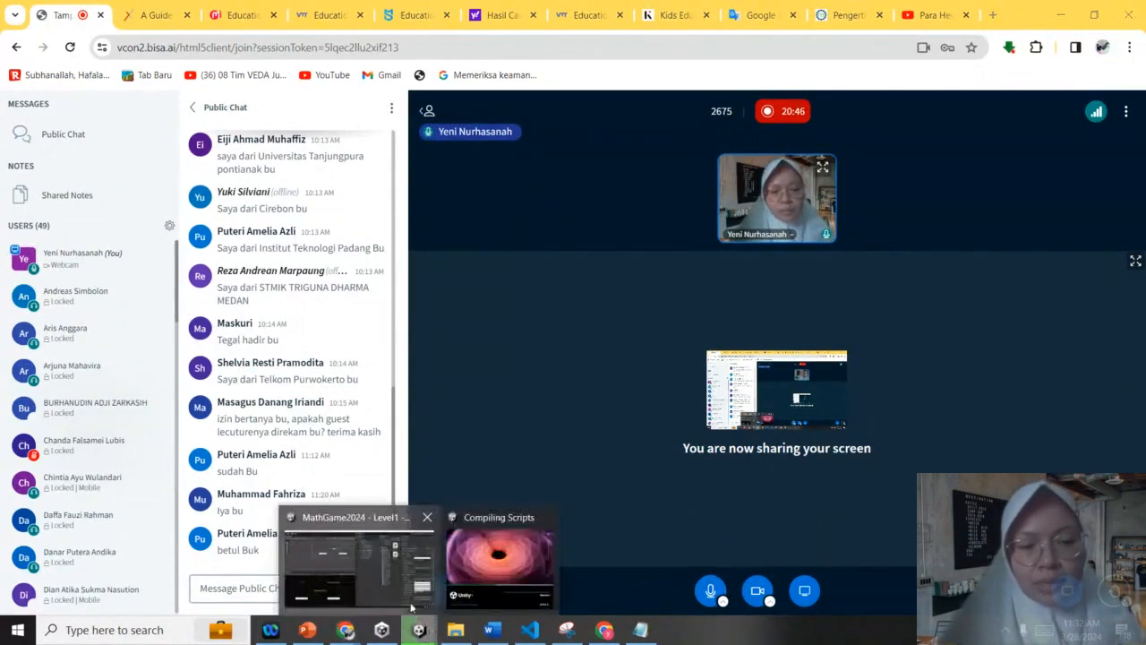
pyautogui.click(391, 584)
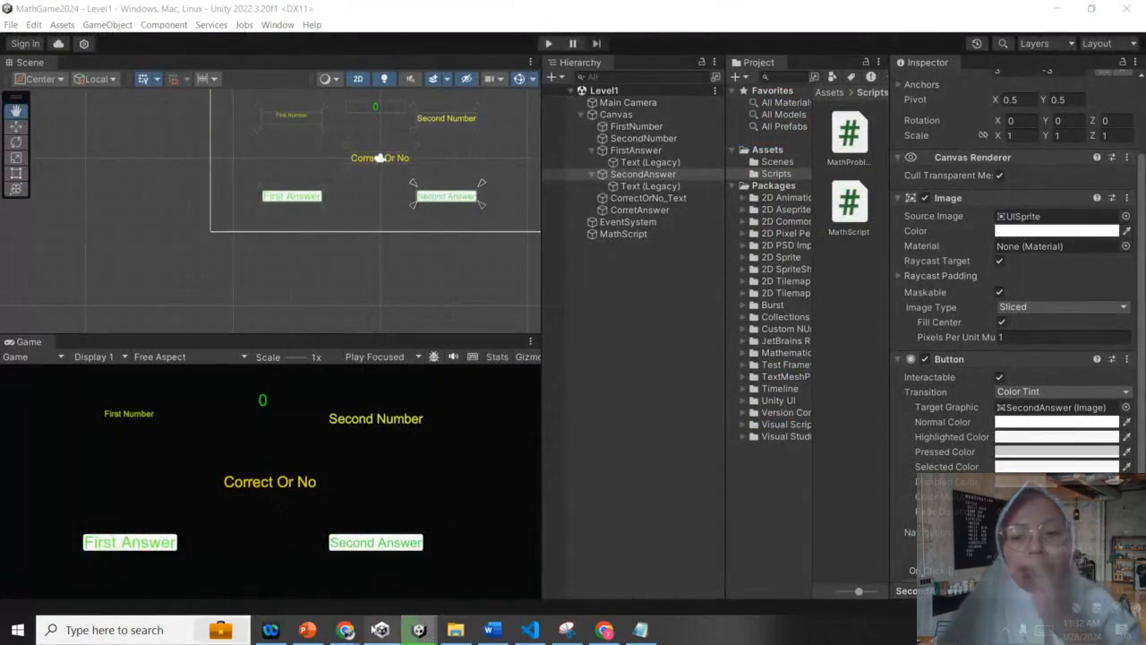
pyautogui.moveTo(418, 629)
pyautogui.moveTo(469, 580)
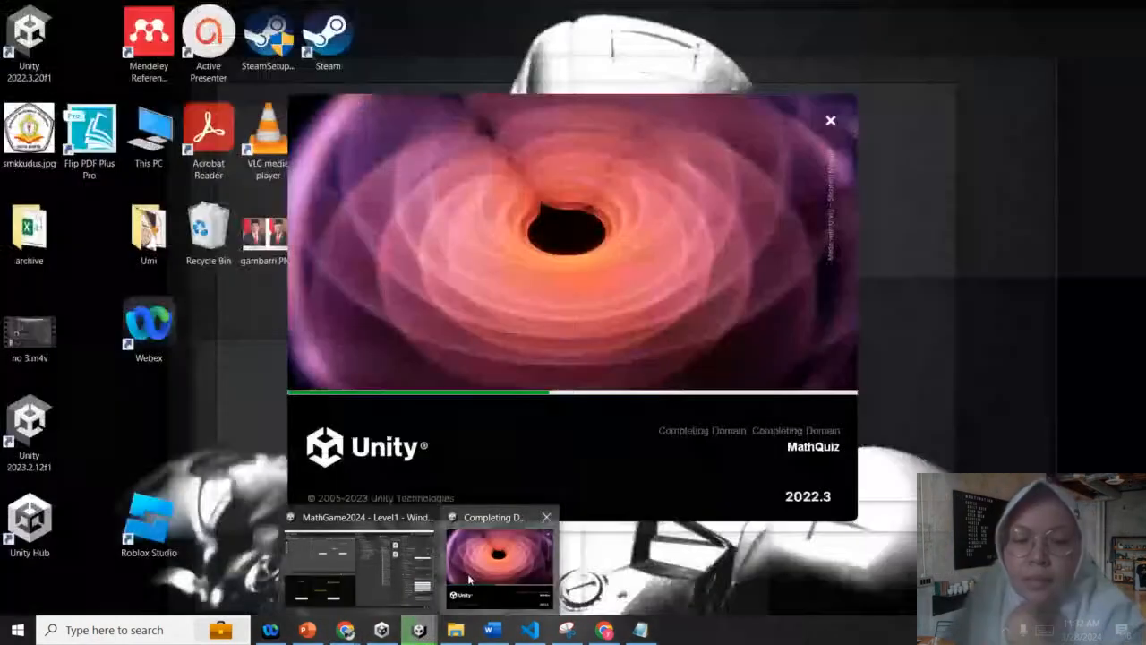
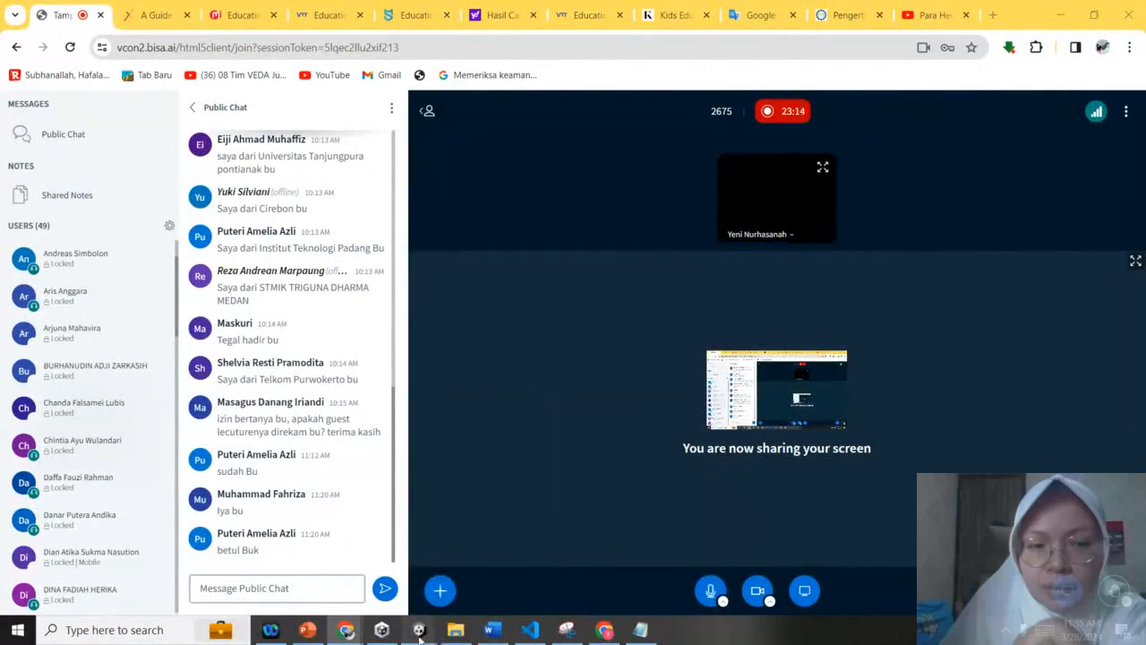
# - Switch to the MathQuiz editor window, review the Game view's aspect ratio options and keep Free Aspect
pyautogui.moveTo(421, 631)
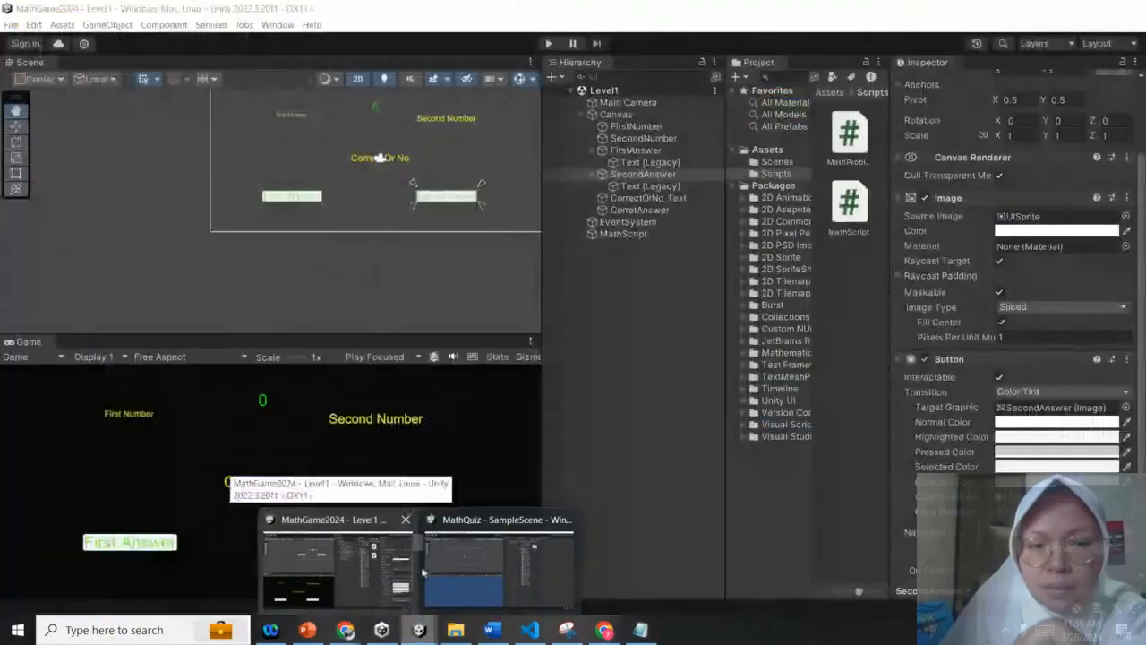
pyautogui.click(499, 560)
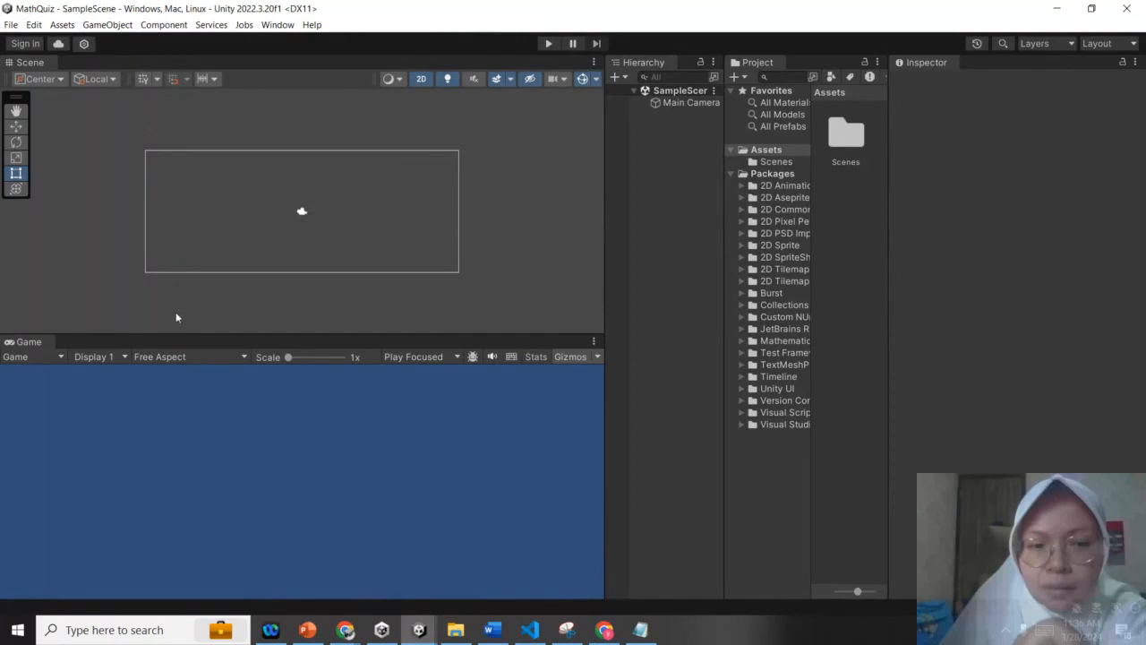
pyautogui.click(171, 357)
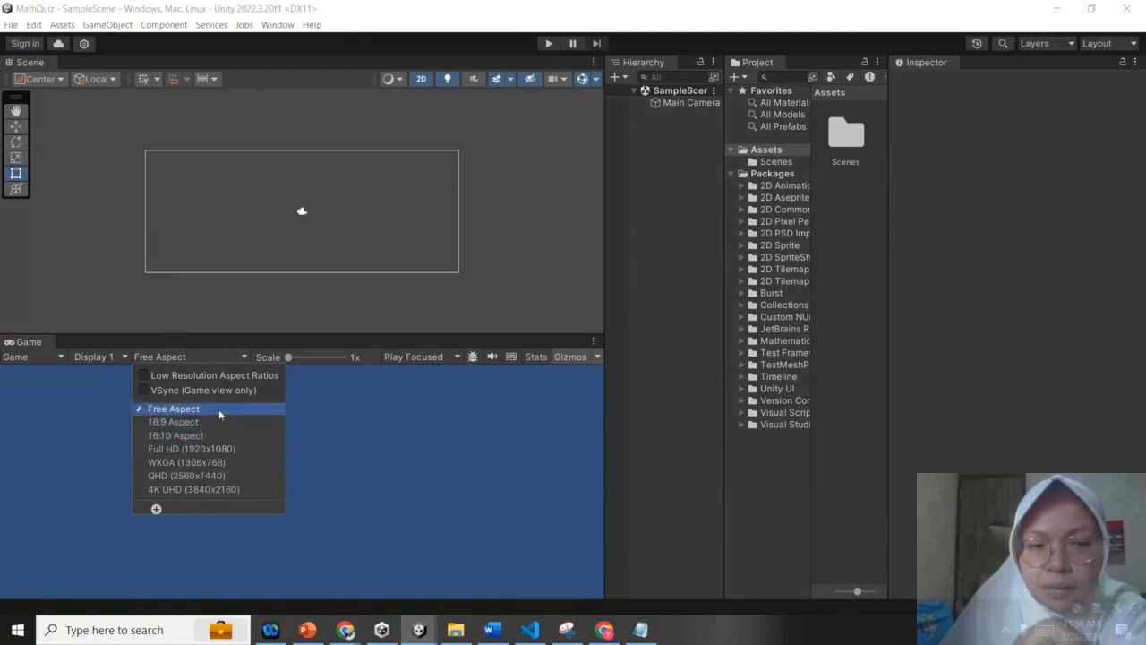
pyautogui.click(219, 410)
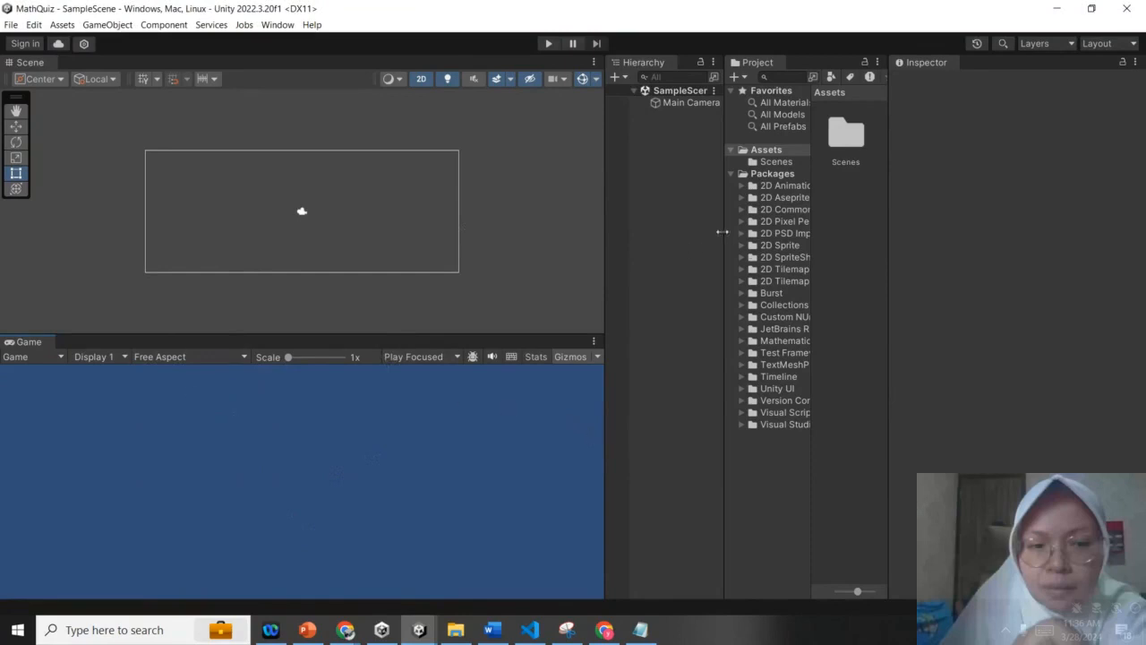
# - Examine the Main Camera's properties, including its background colour, and its place under SampleScene
pyautogui.click(681, 104)
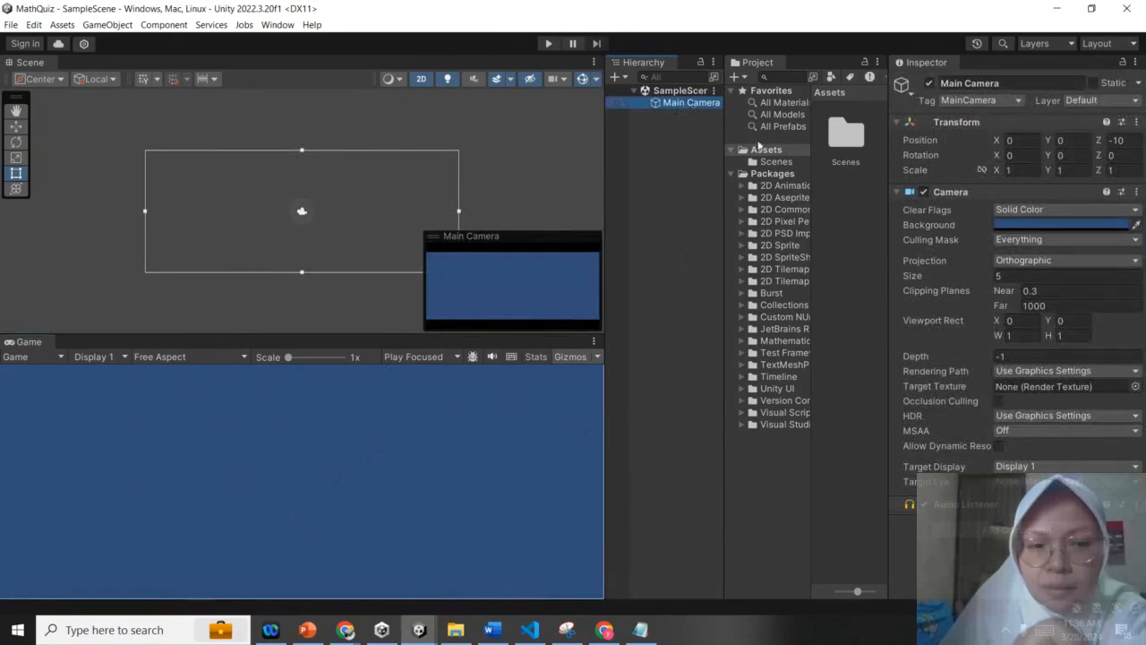
pyautogui.click(1013, 225)
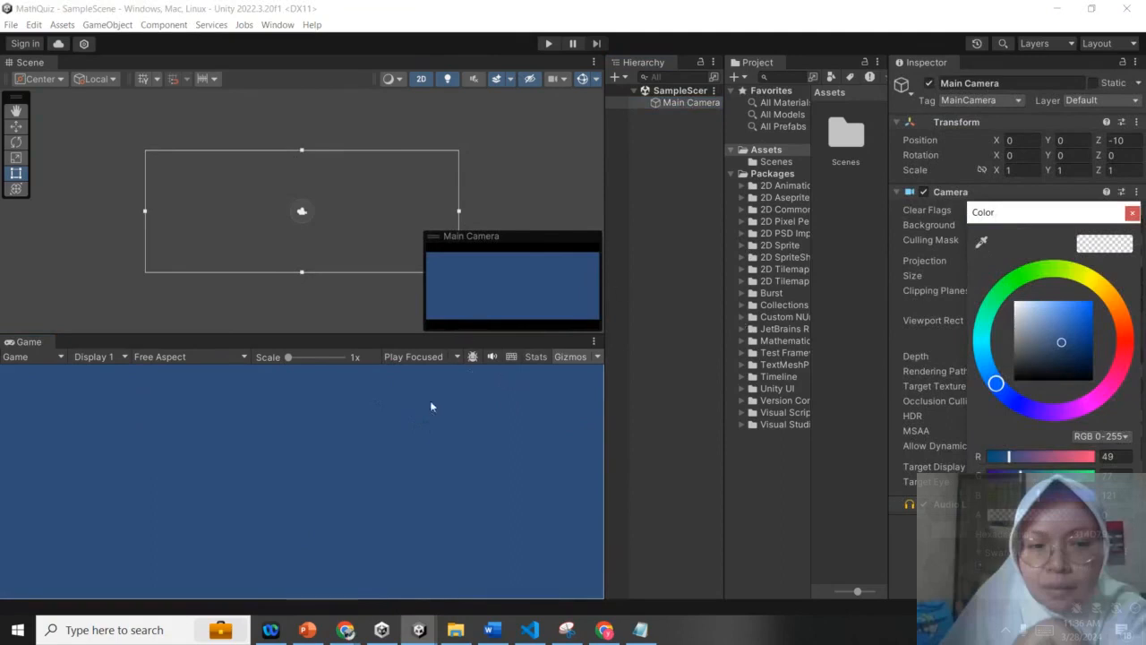
pyautogui.click(645, 240)
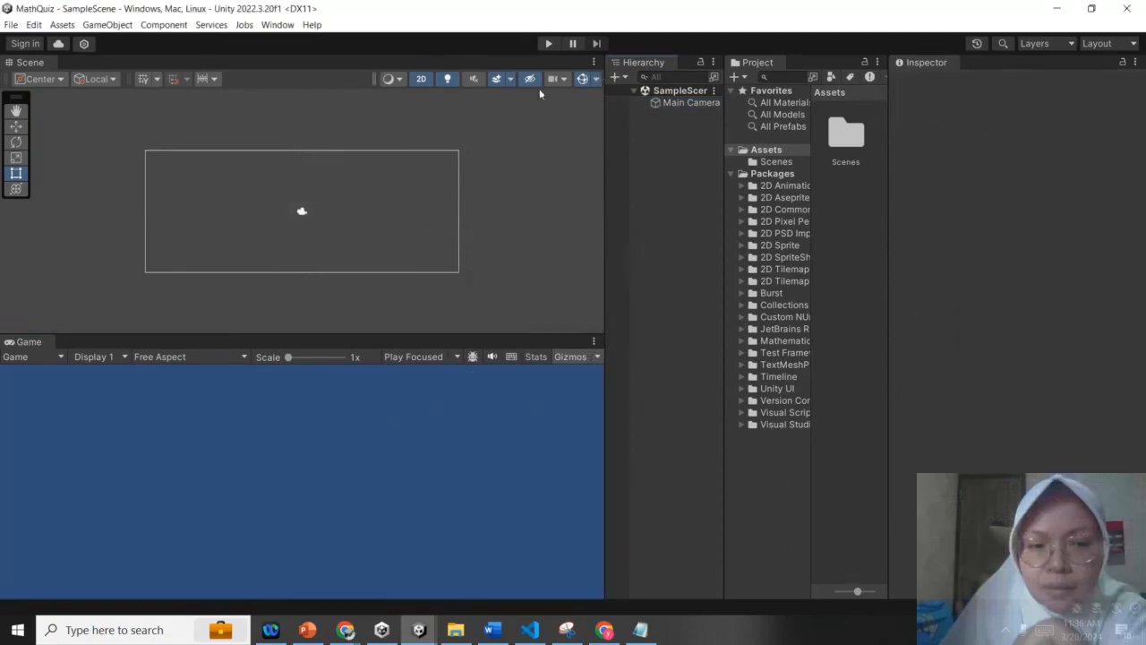
pyautogui.click(670, 94)
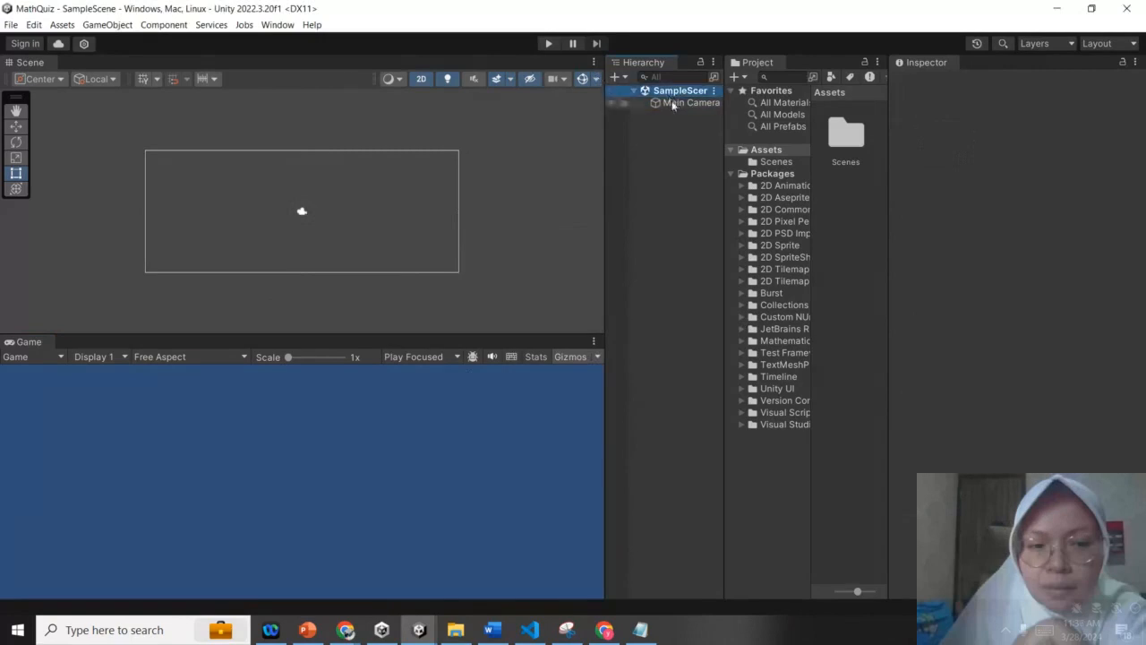
pyautogui.click(673, 102)
pyautogui.click(672, 93)
# - Create a folder named Scripts in the project's Assets
pyautogui.click(863, 190)
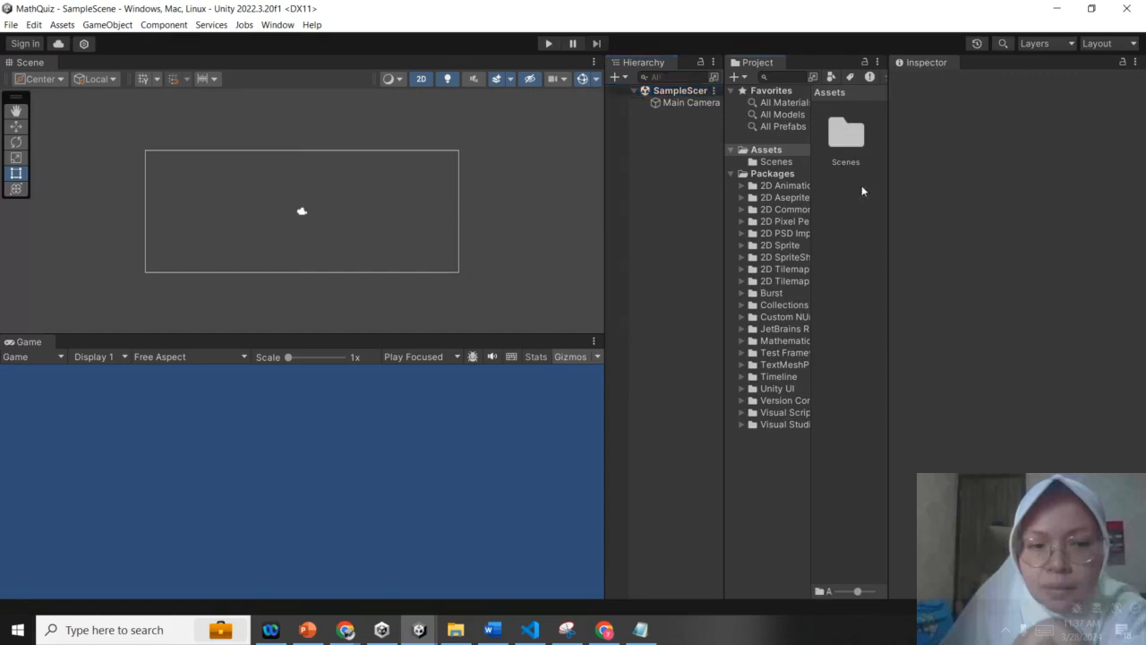
pyautogui.rightClick(863, 190)
pyautogui.moveTo(888, 194)
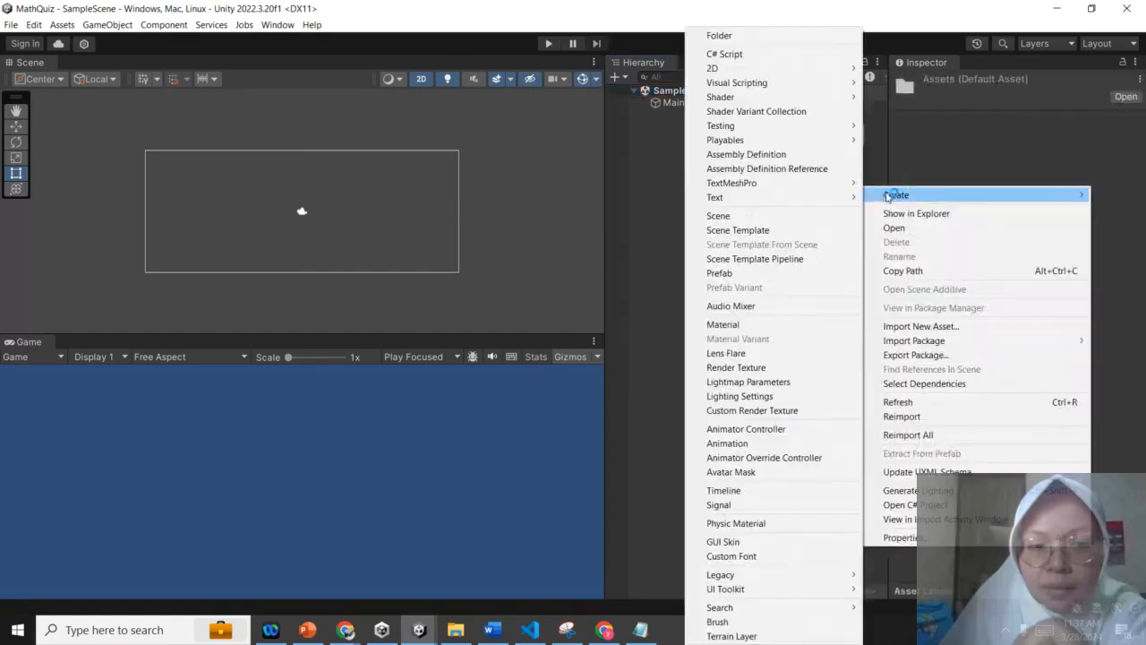
pyautogui.click(719, 36)
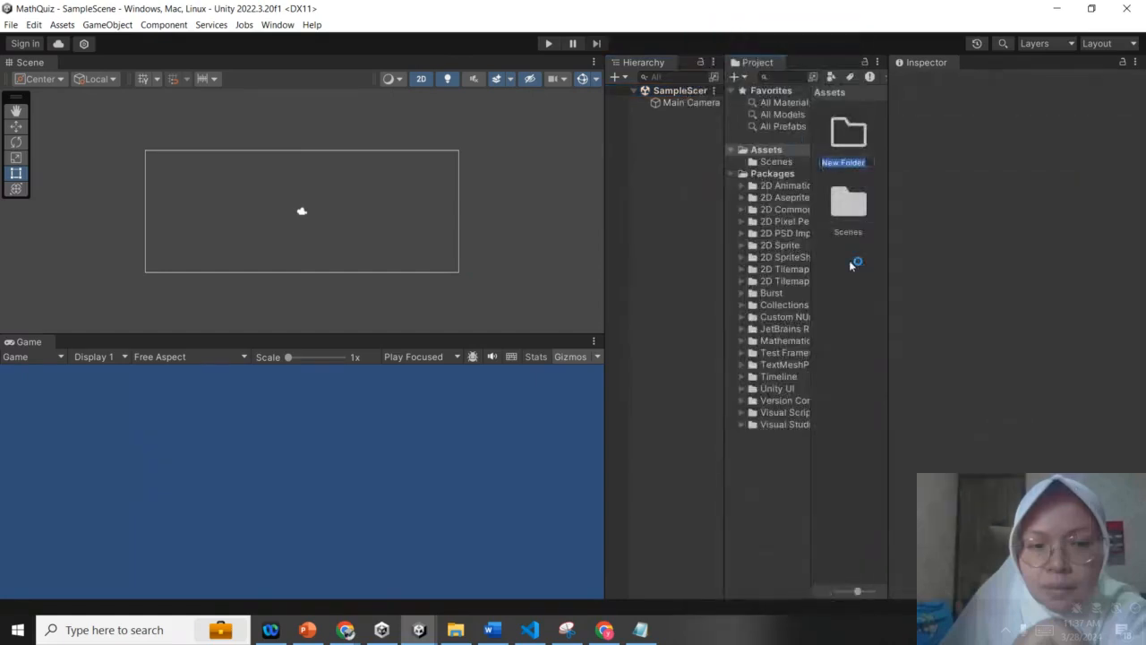
pyautogui.write('Scripts')
pyautogui.press('Return')
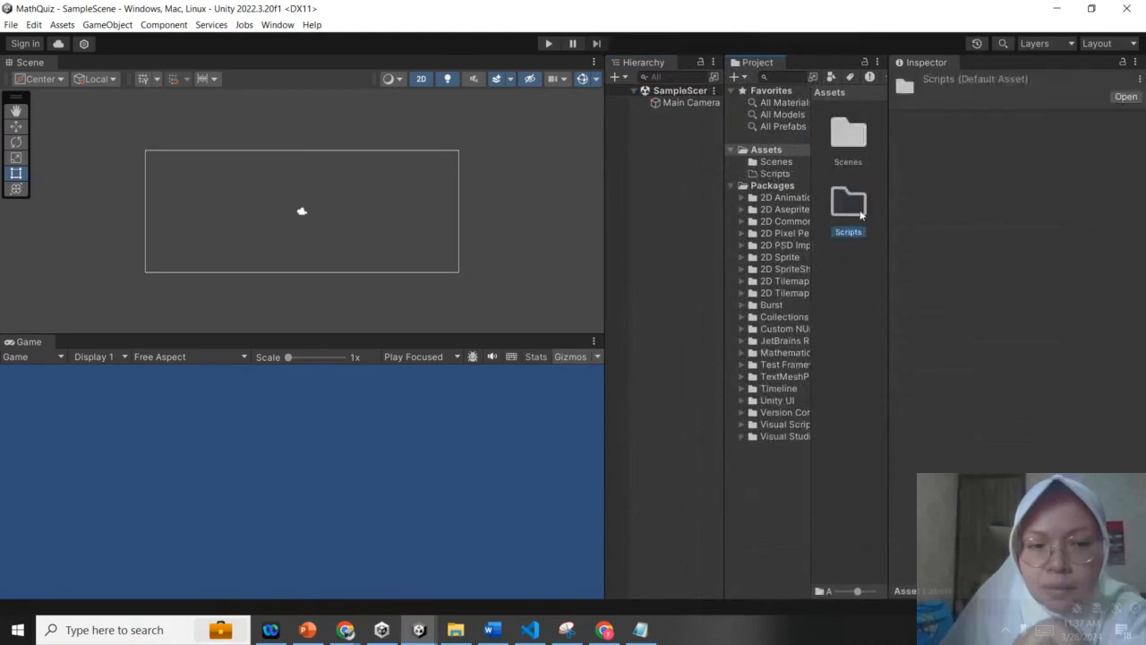
# - Create another folder in Assets and rename it Graphics
pyautogui.rightClick(844, 289)
pyautogui.moveTo(869, 266)
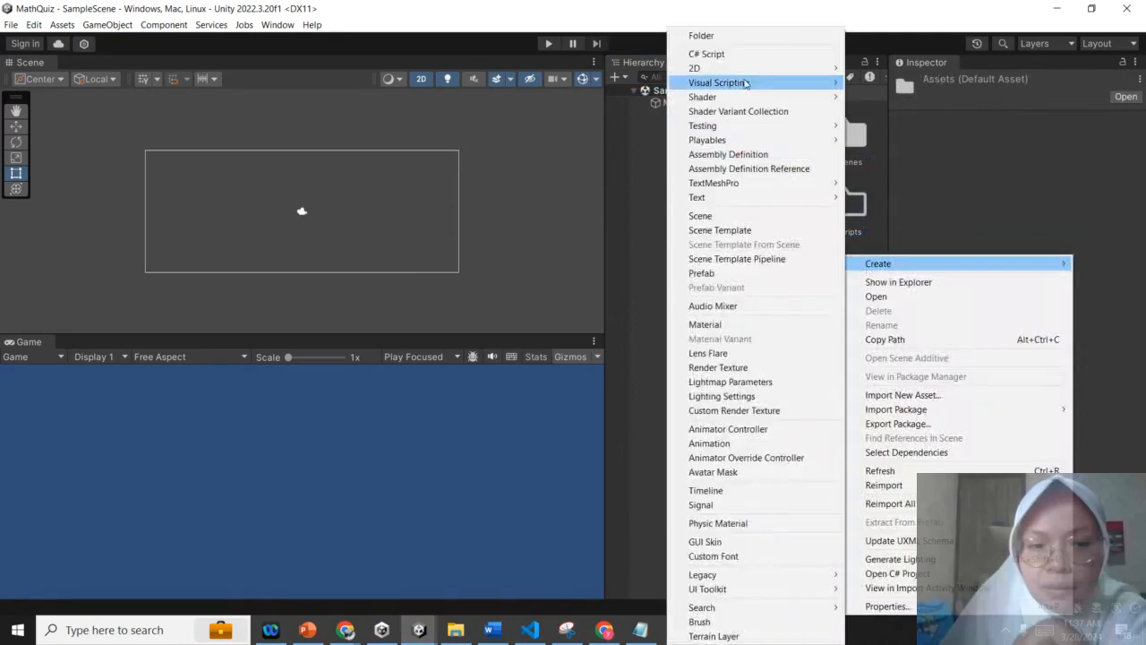
pyautogui.click(735, 37)
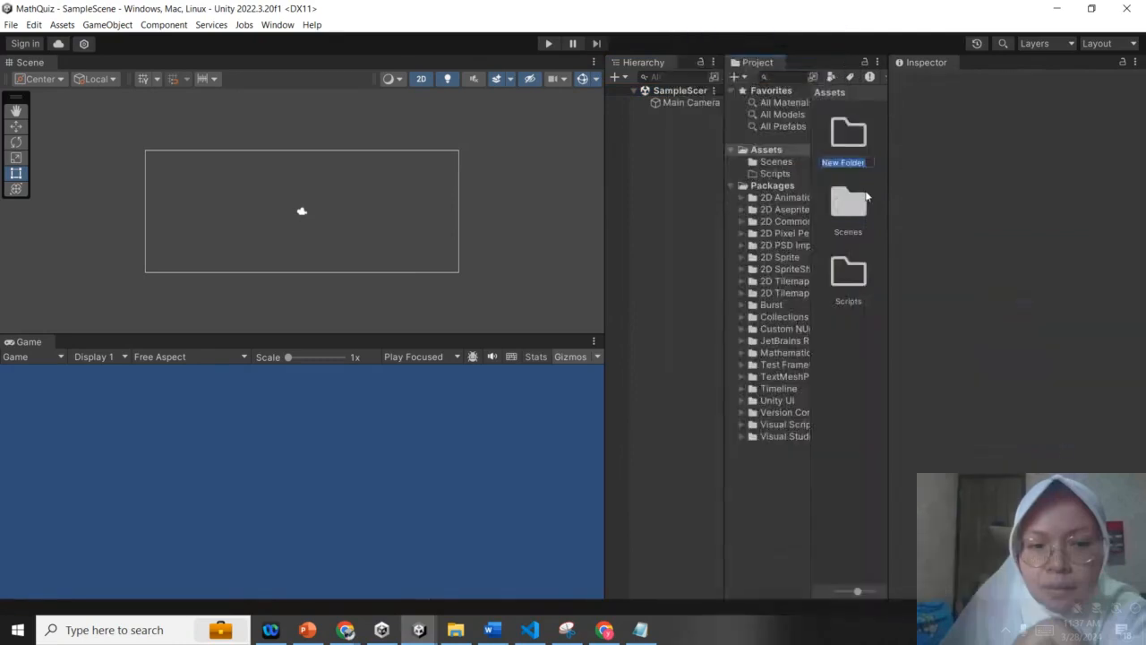
pyautogui.press('Return')
pyautogui.press('r')
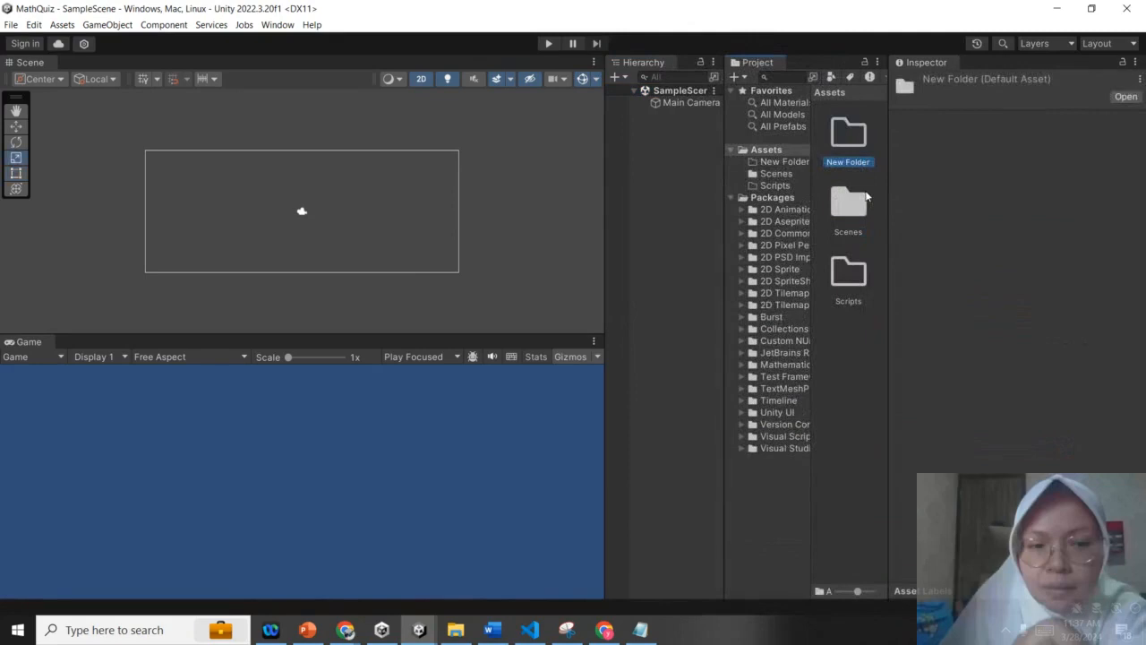
pyautogui.rightClick(869, 163)
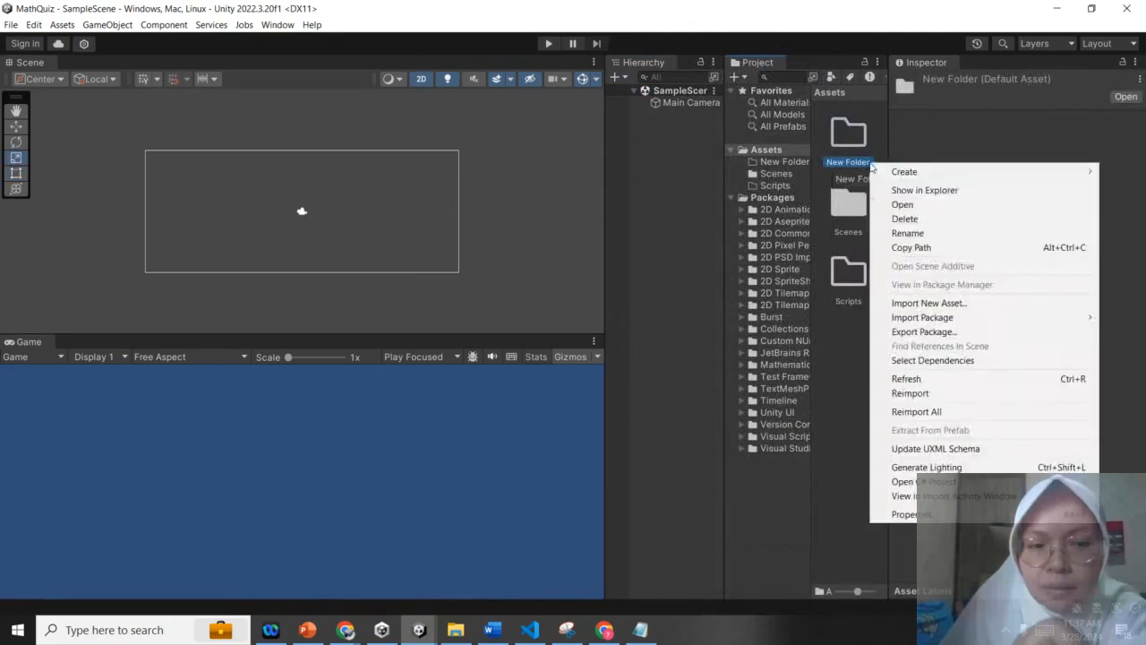
pyautogui.click(908, 233)
pyautogui.write('raphics')
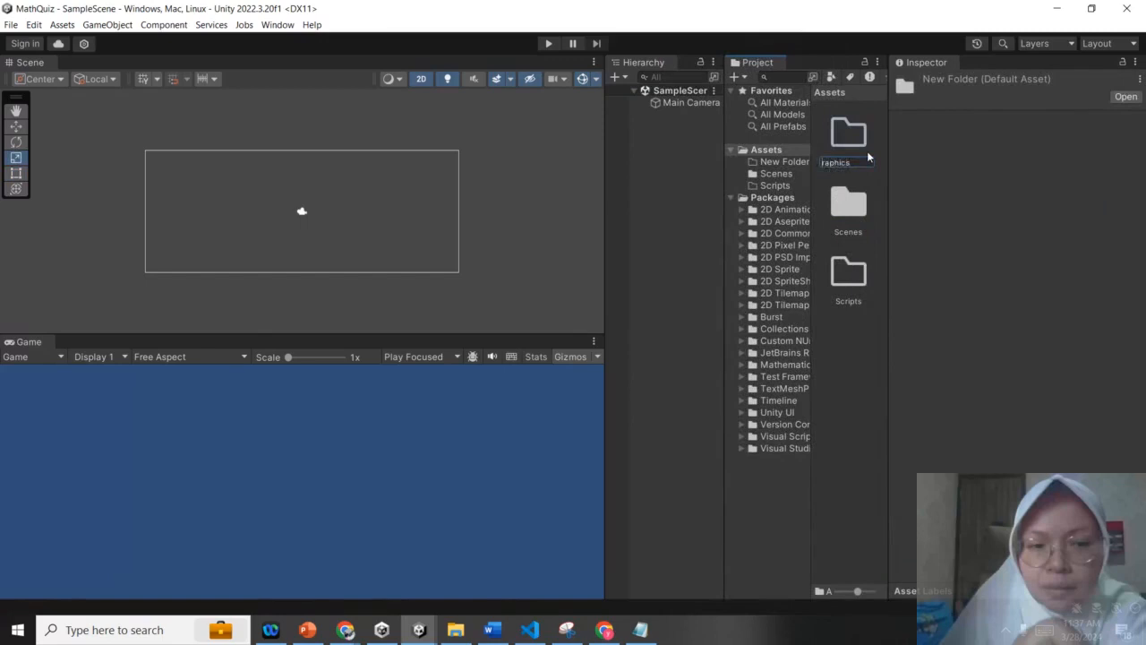
pyautogui.write('G')
pyautogui.press('Return')
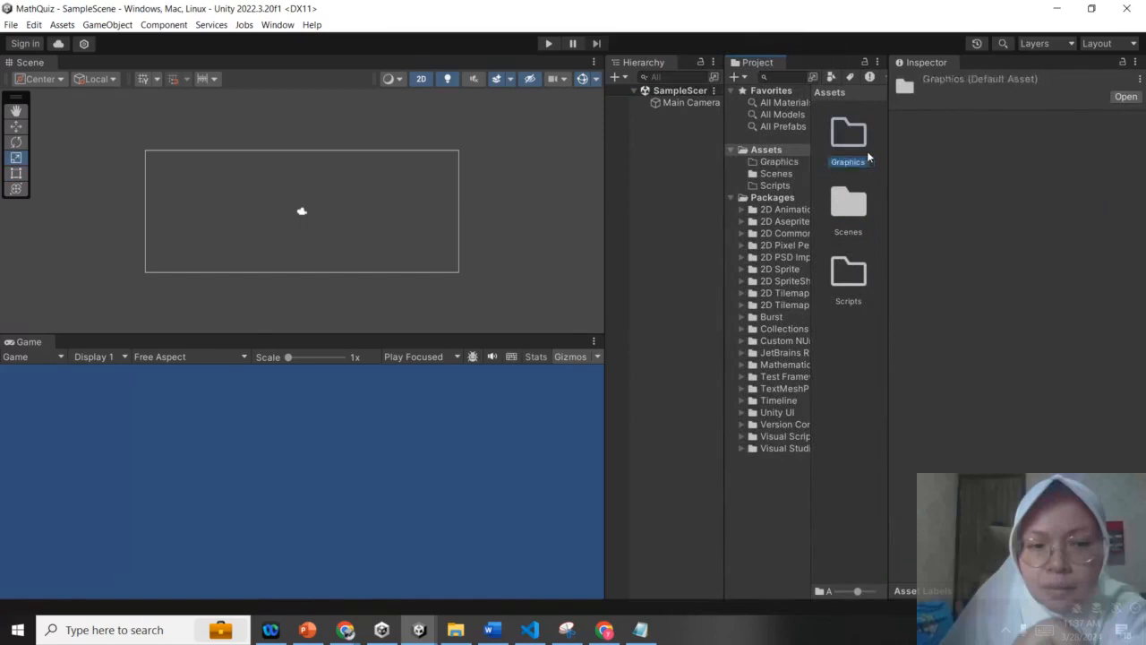
# - Create a folder named Animations in Assets, correcting its capitalization
pyautogui.click(873, 354)
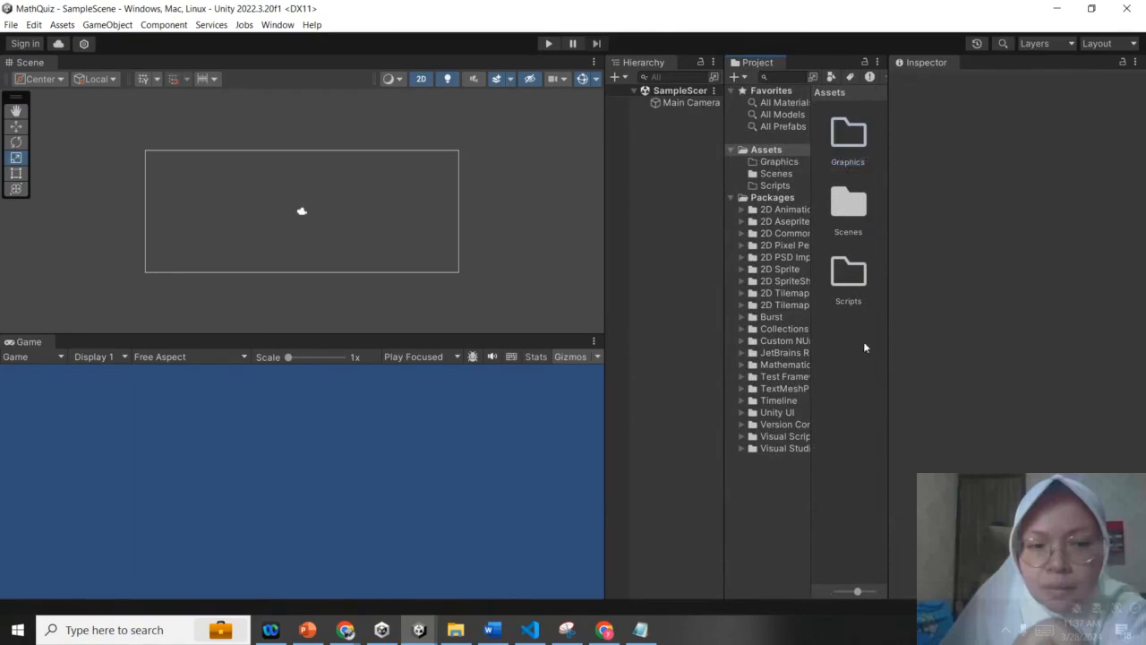
pyautogui.rightClick(870, 333)
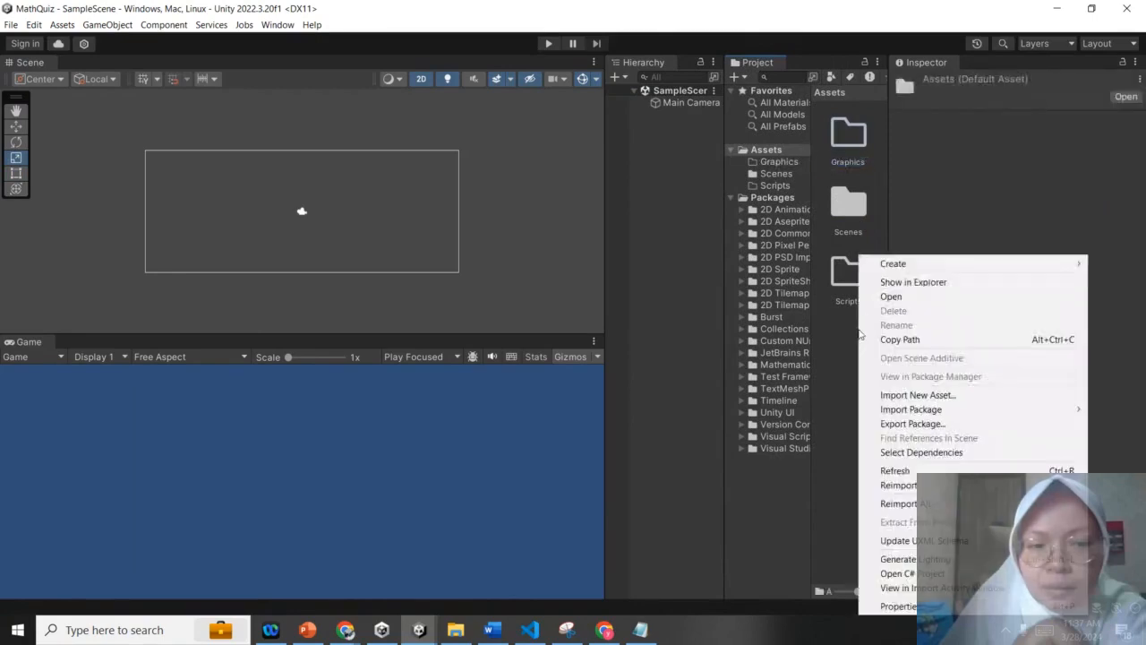
pyautogui.moveTo(886, 267)
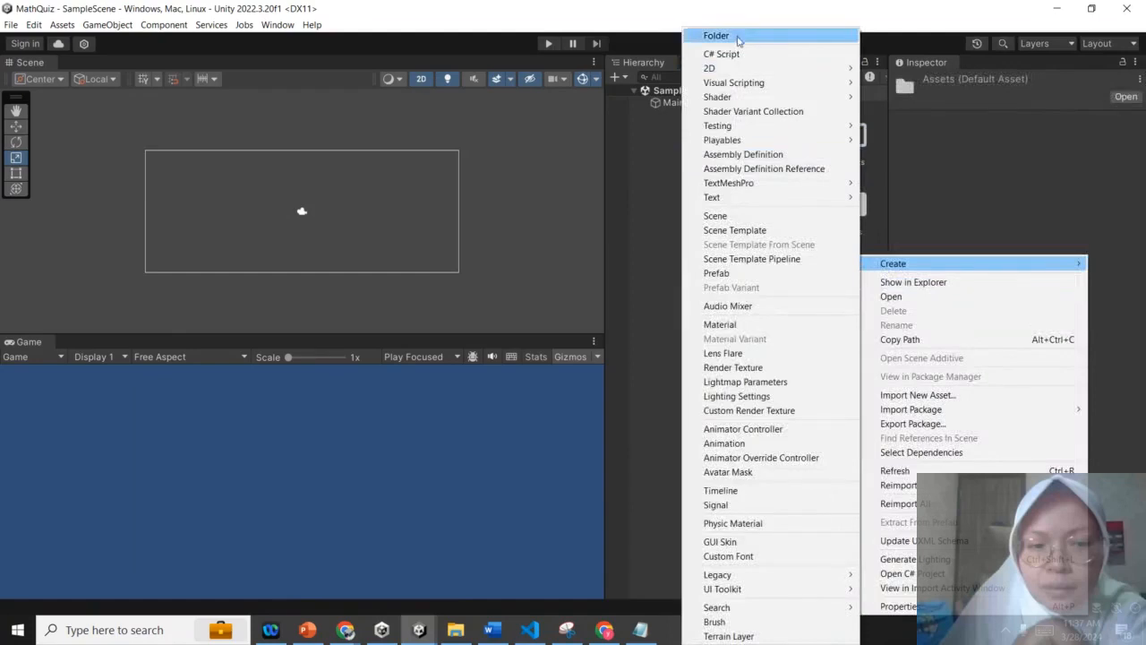
pyautogui.click(737, 38)
pyautogui.write('aNIMATION')
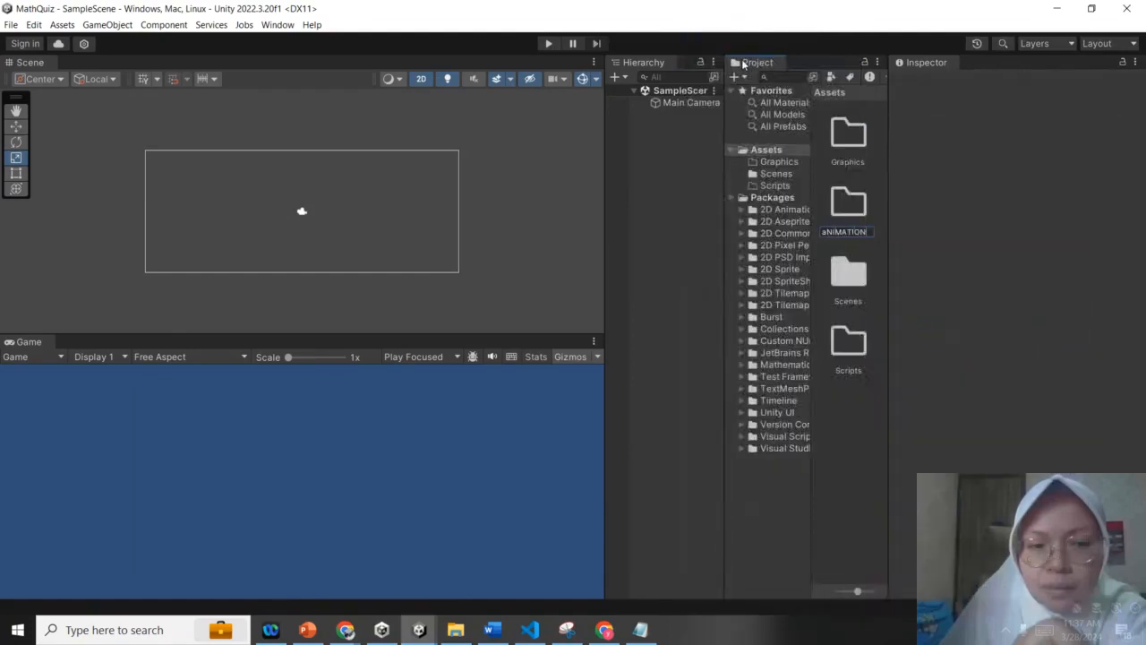
pyautogui.hotkey('ctrl', 'a')
pyautogui.write('Animation')
pyautogui.press('Return')
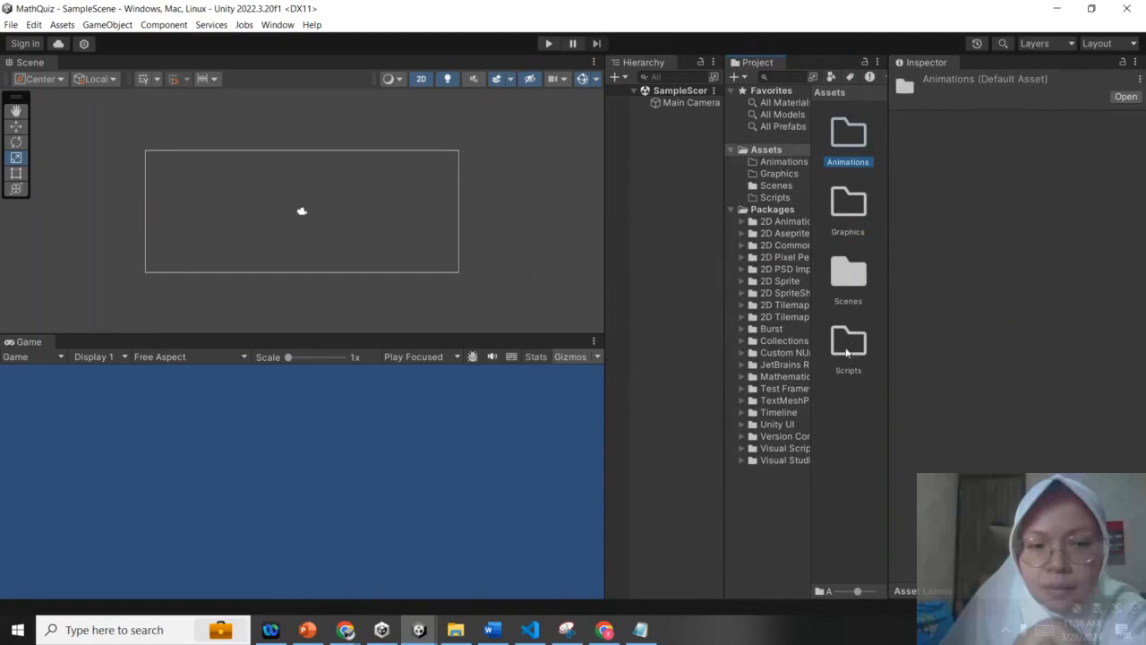
# - Open the Scenes folder in the project's Assets
pyautogui.doubleClick(841, 268)
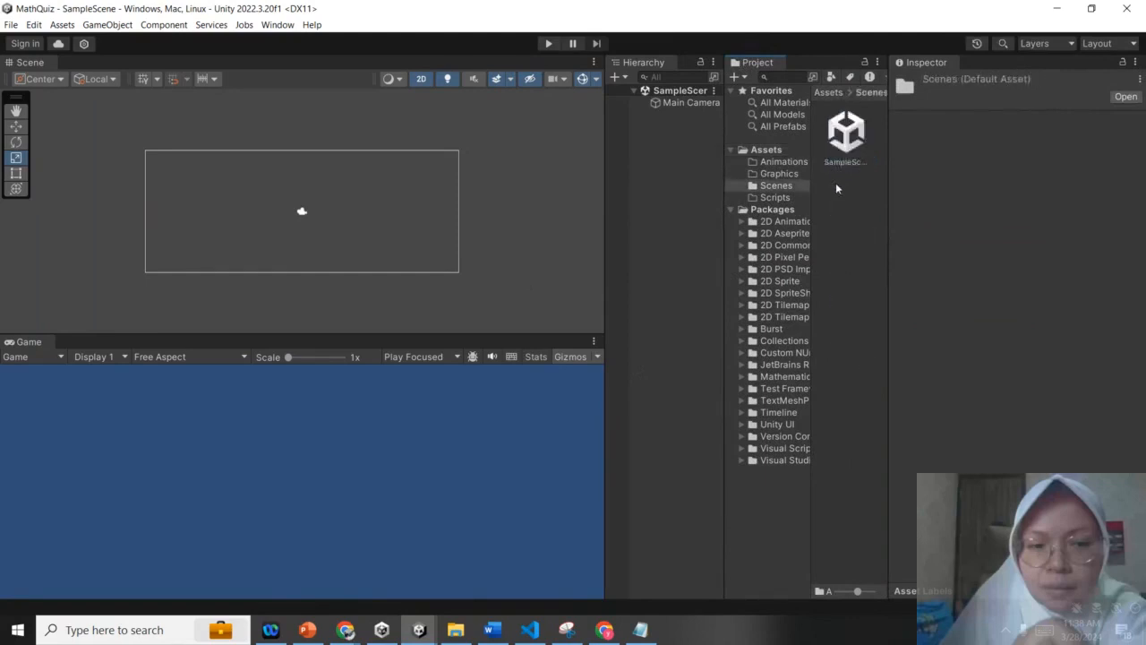
pyautogui.rightClick(835, 182)
pyautogui.moveTo(852, 193)
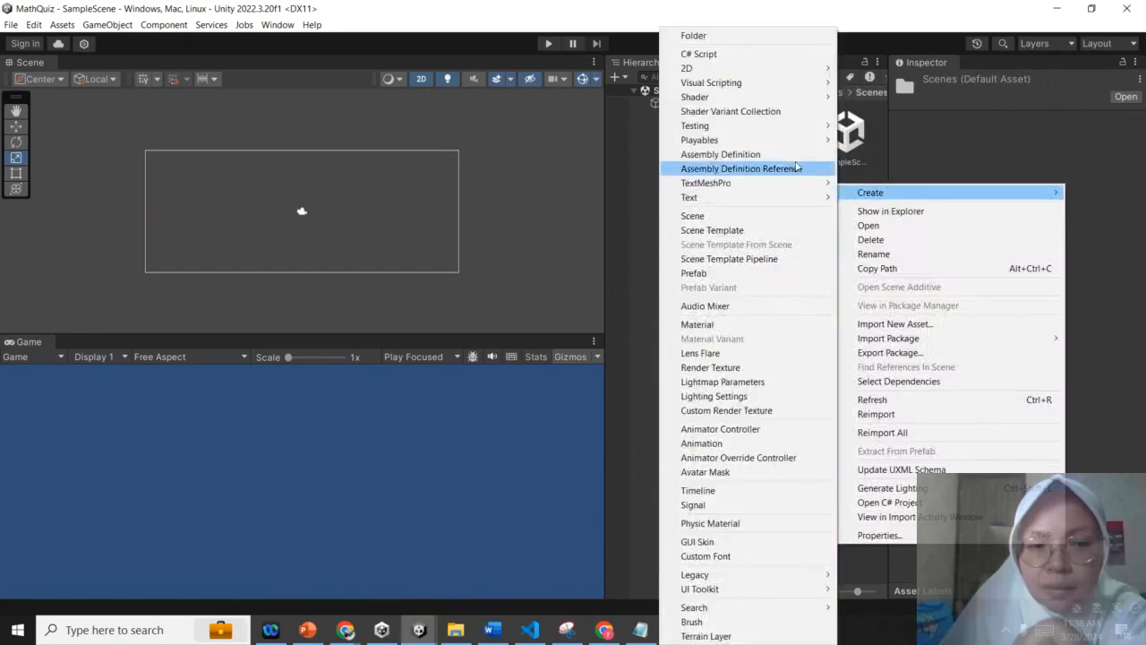
pyautogui.click(752, 36)
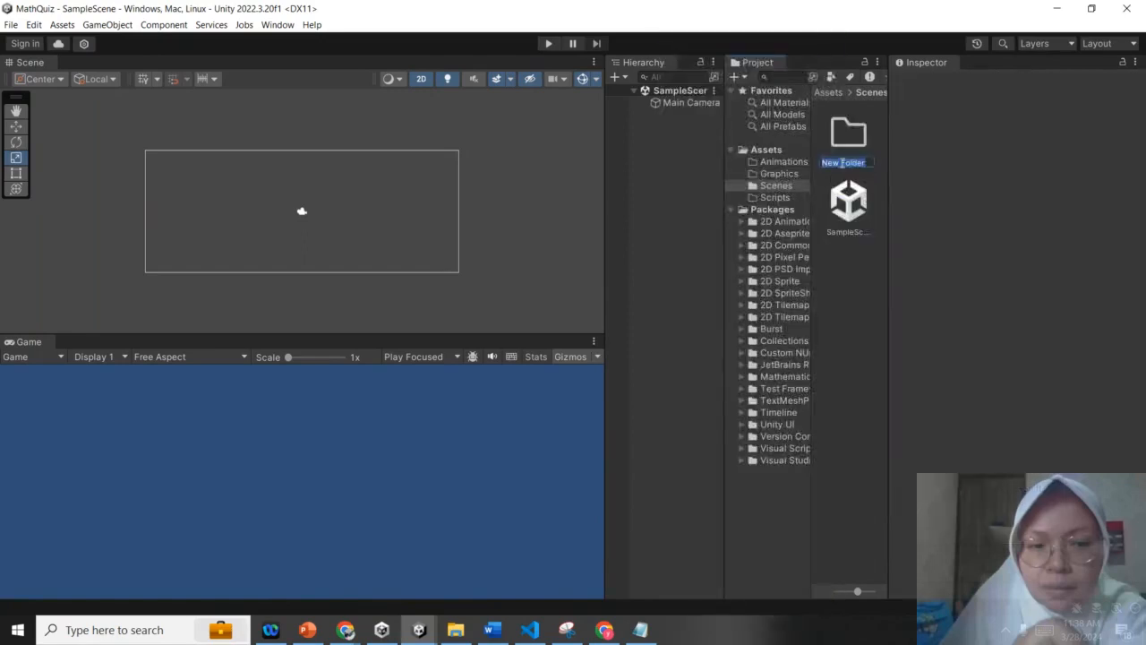
pyautogui.press('Return')
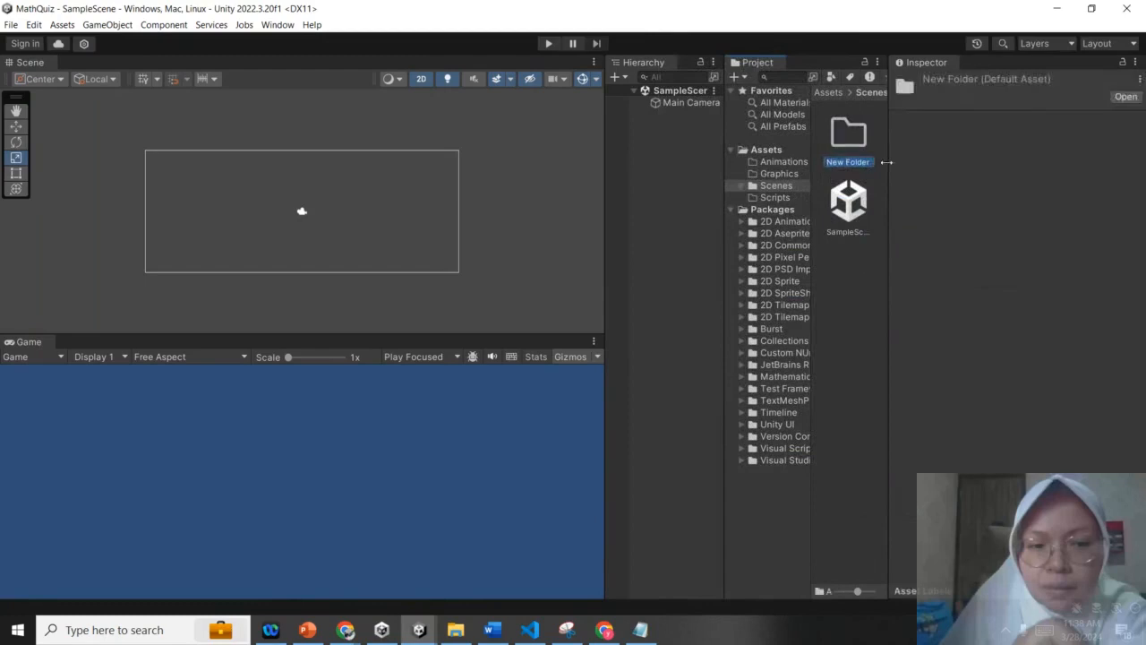
pyautogui.rightClick(840, 150)
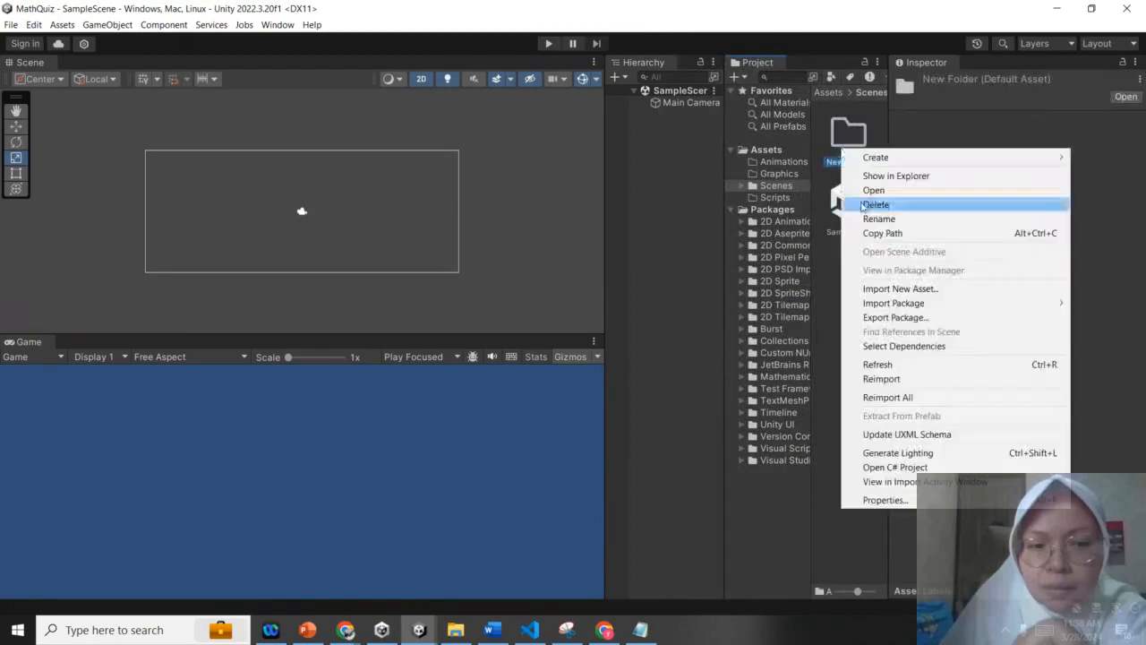
pyautogui.click(877, 205)
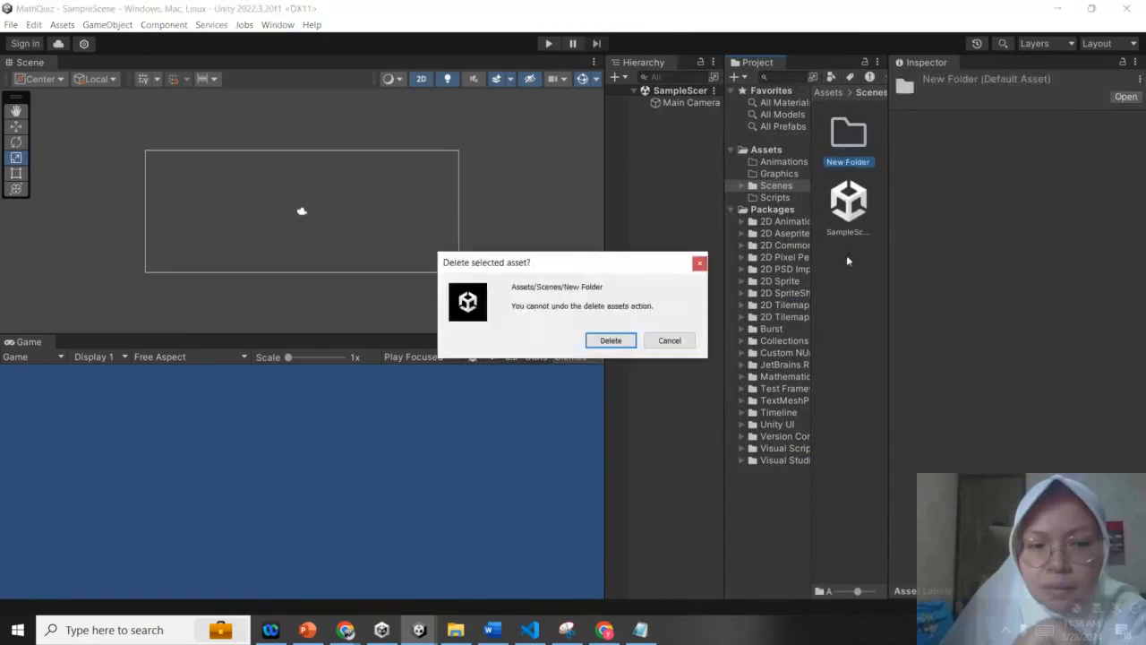
pyautogui.click(612, 341)
# - Create a scene named Level1 in the Scenes folder and open it for editing
pyautogui.rightClick(846, 182)
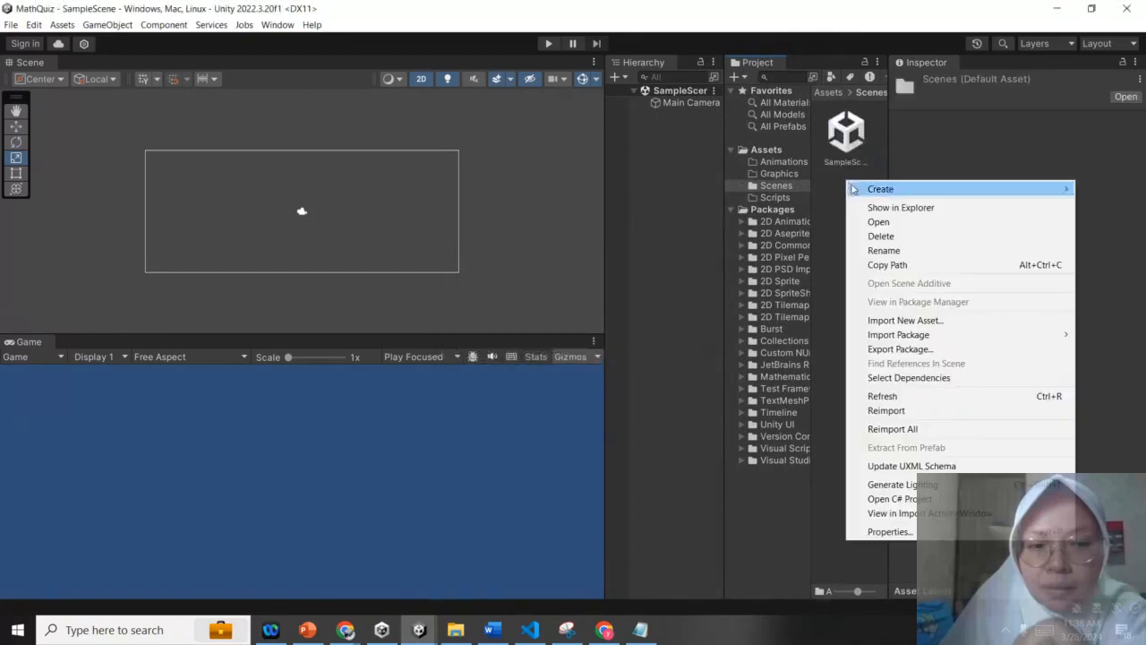
pyautogui.moveTo(864, 189)
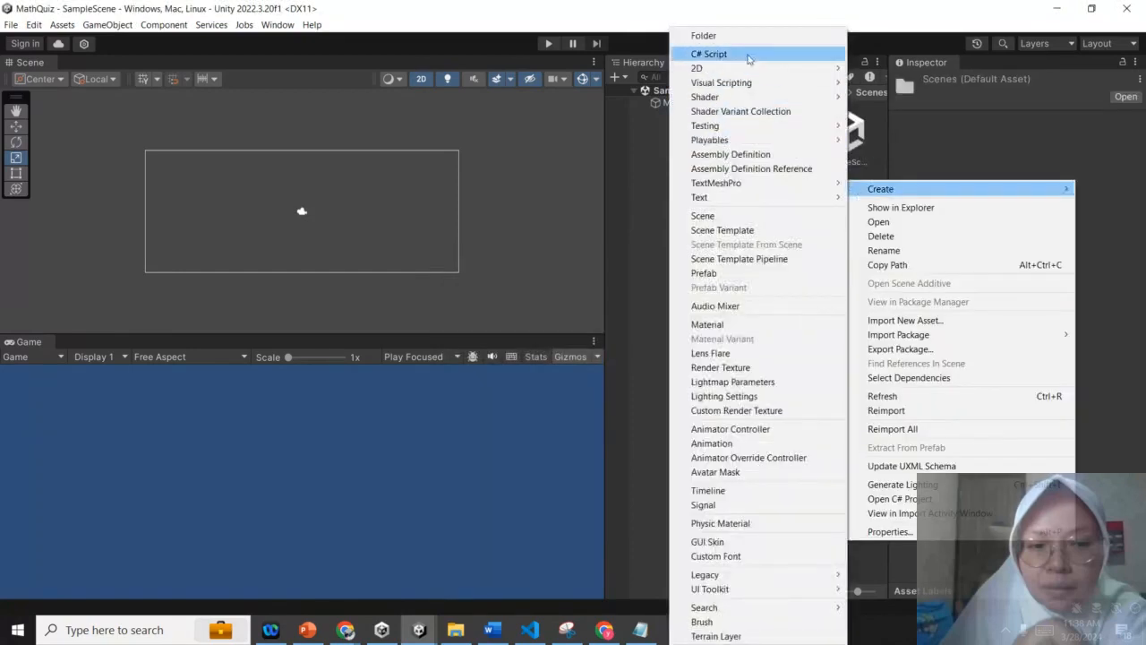
pyautogui.click(716, 216)
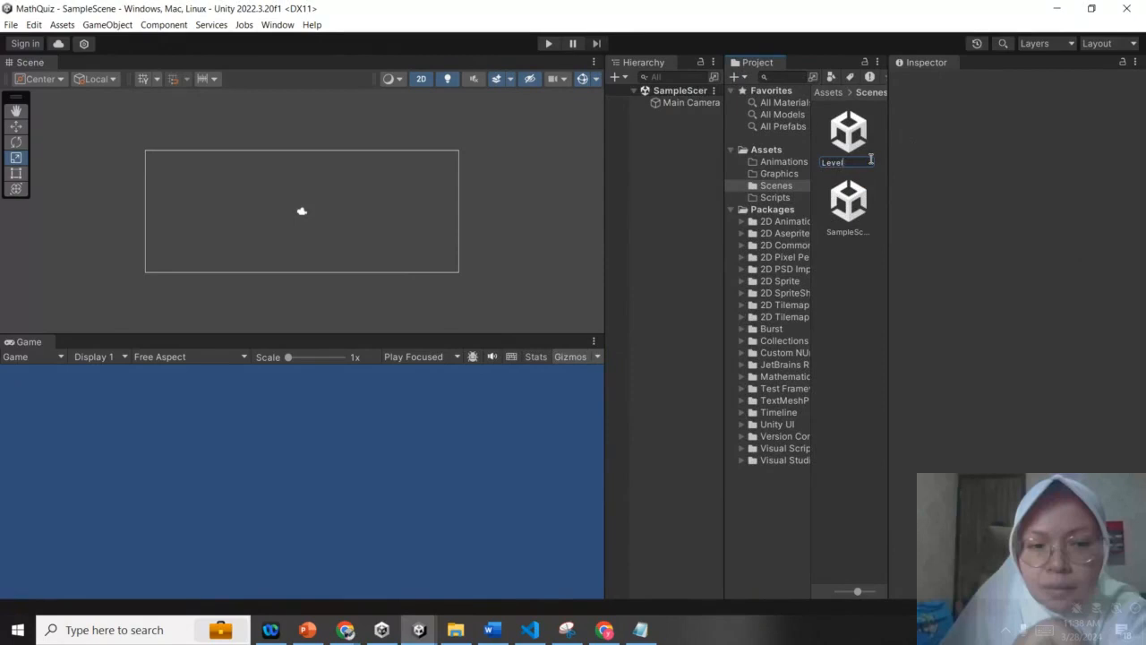
pyautogui.write('1')
pyautogui.press('Return')
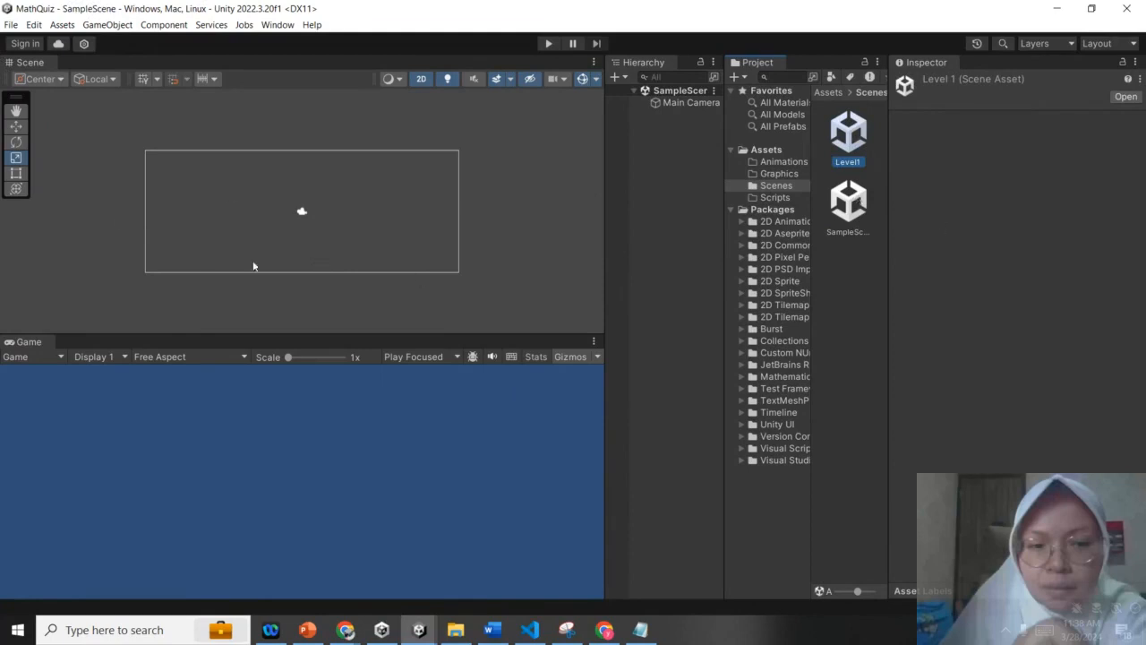
pyautogui.doubleClick(849, 143)
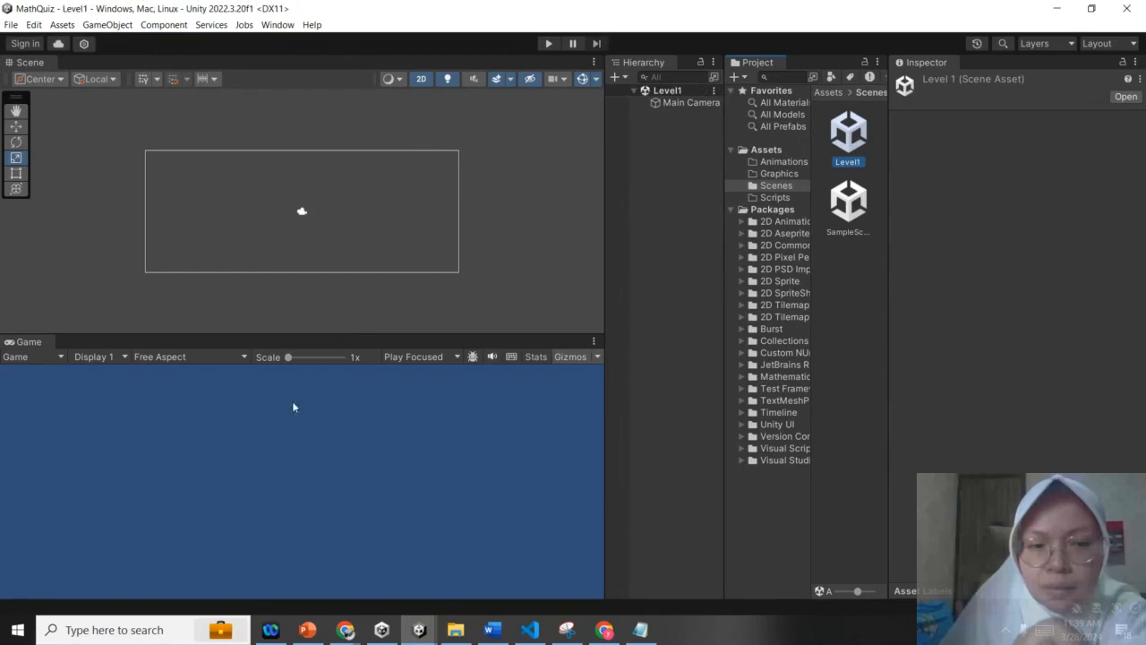
# - Choose Free Aspect as the Game view's aspect ratio
pyautogui.click(169, 357)
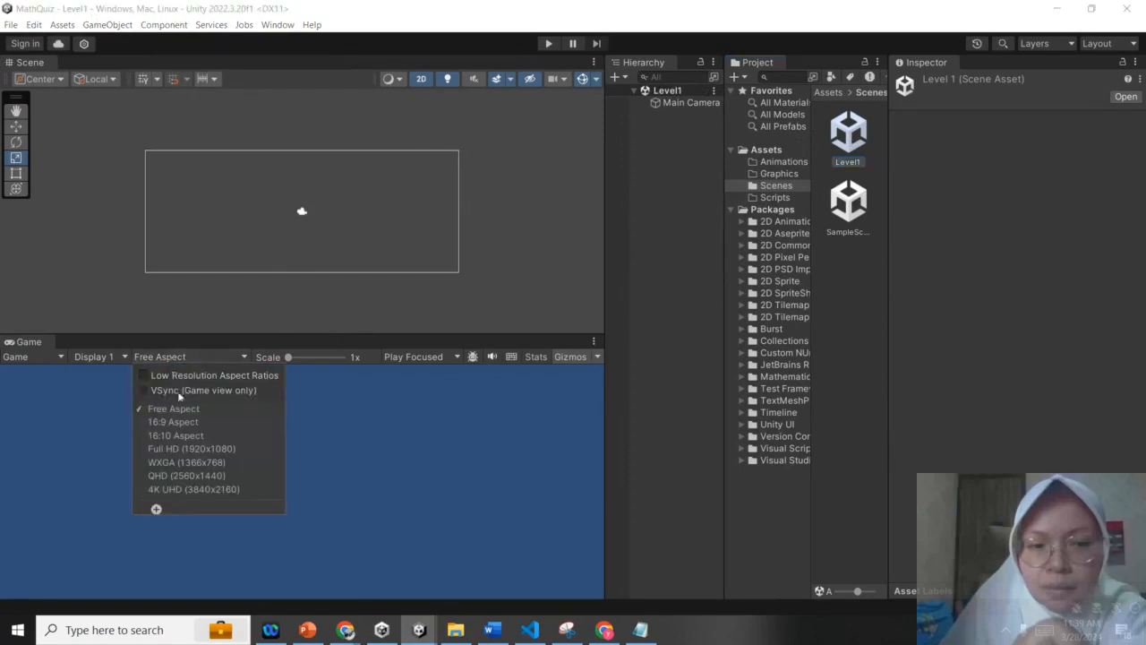
pyautogui.click(177, 409)
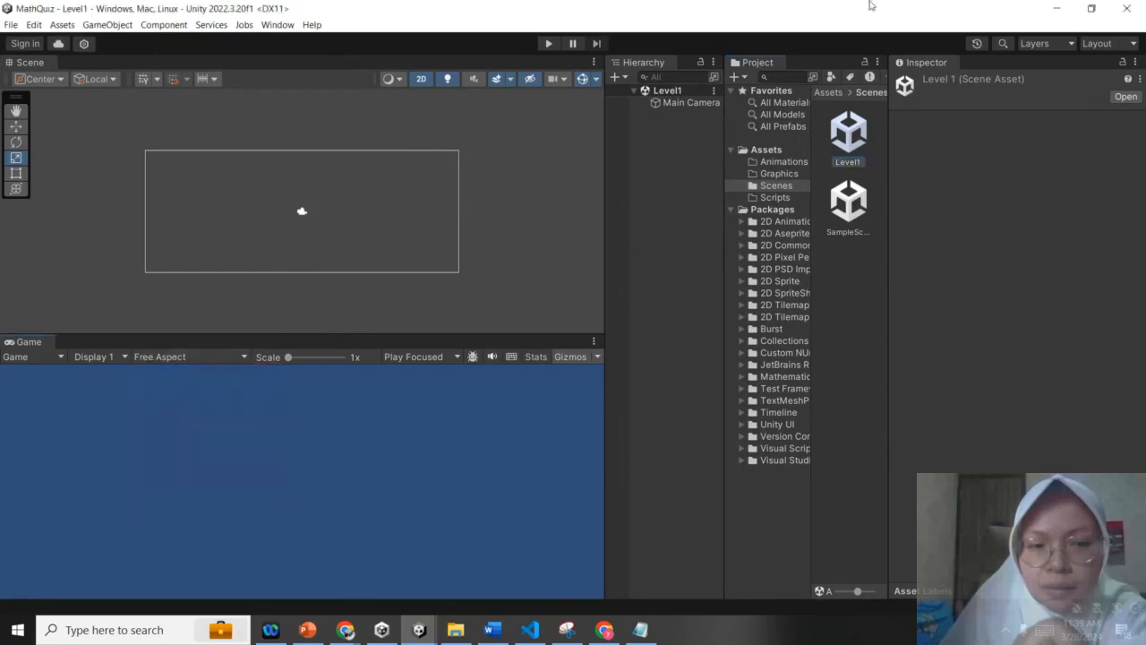
# - Set the Main Camera's background to a near-black navy blue and choose Orthographic as its projection
pyautogui.click(680, 103)
pyautogui.click(1019, 226)
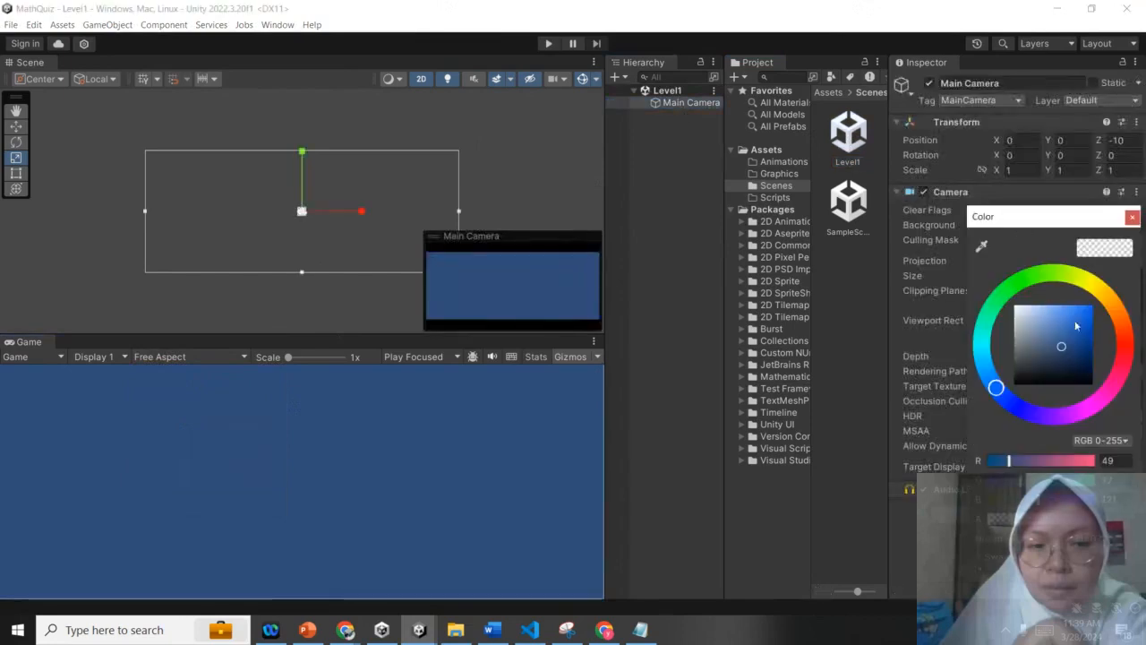
pyautogui.click(1089, 381)
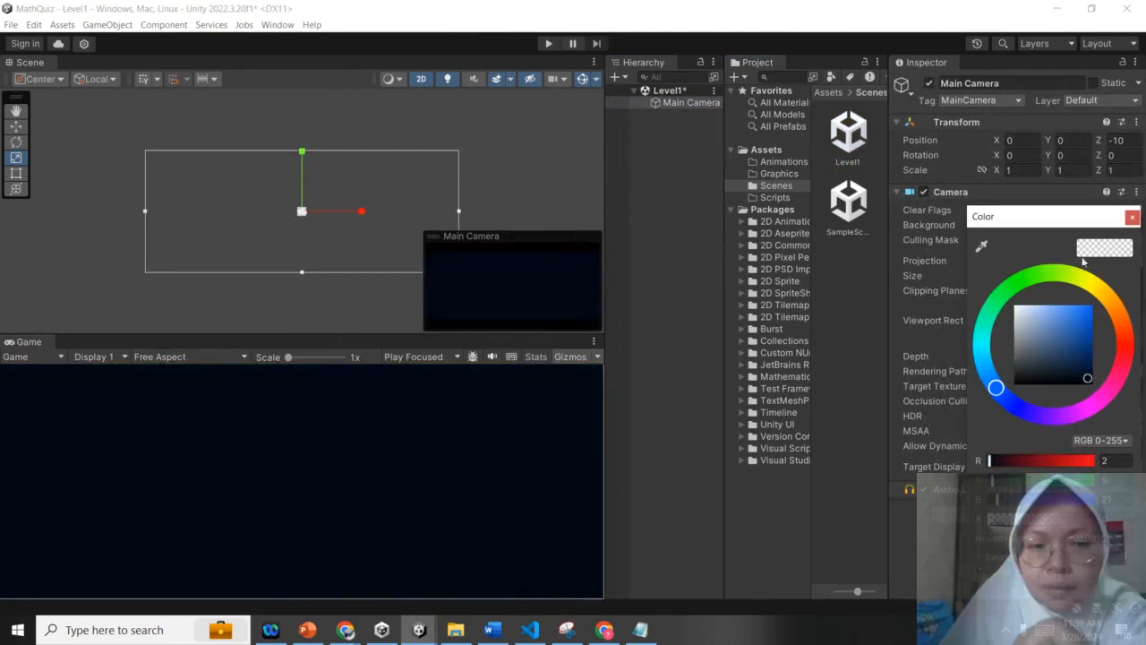
pyautogui.click(1134, 217)
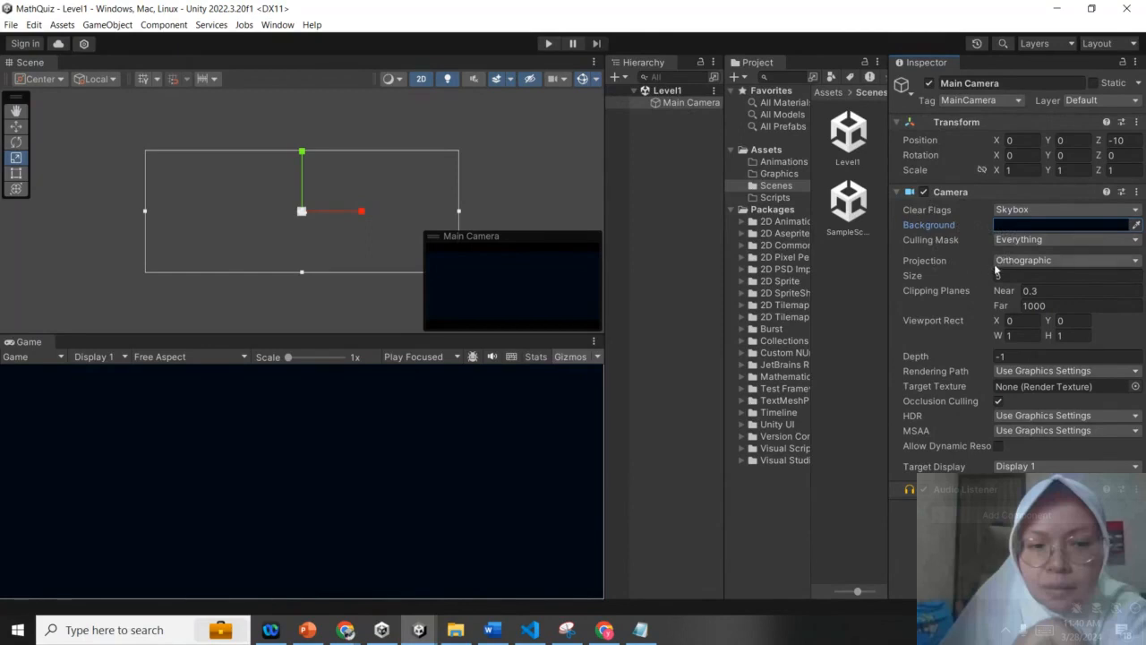
pyautogui.click(1015, 261)
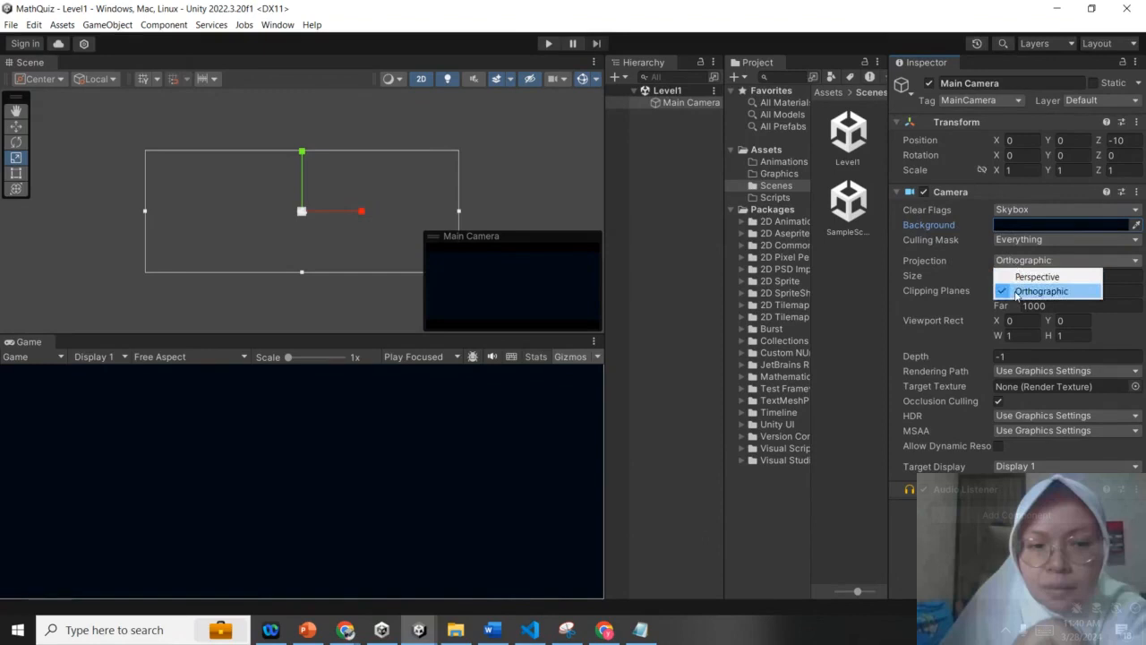
pyautogui.click(1017, 292)
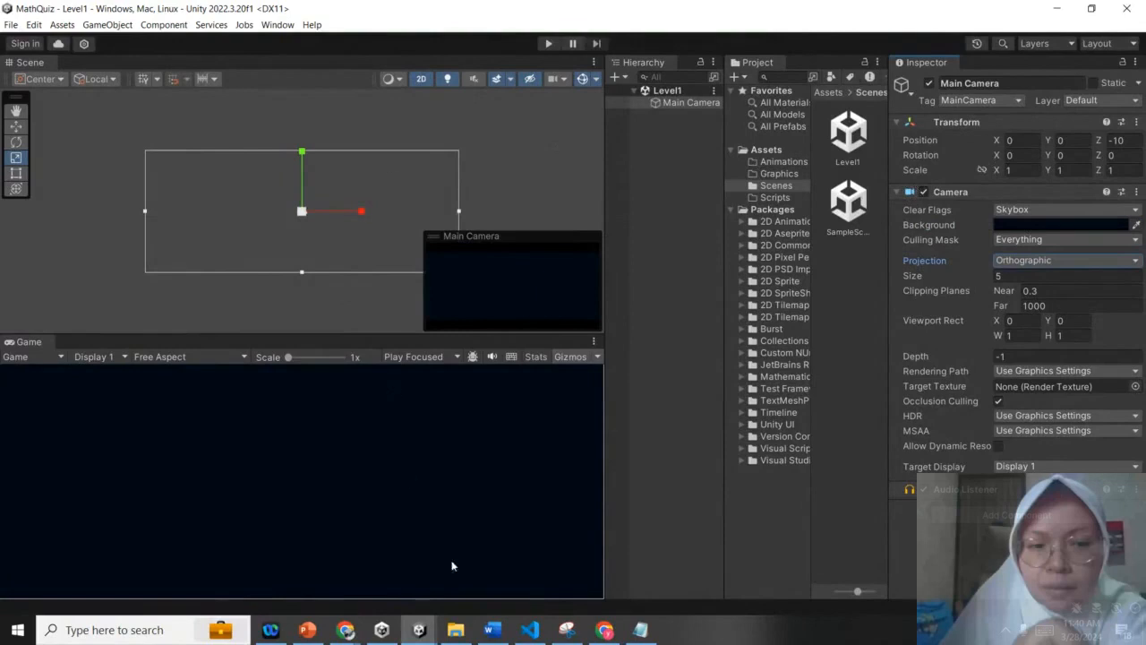
# - Switch to the MathGame2024 project to review its quiz layout and object hierarchy, and return to MathQuiz
pyautogui.moveTo(418, 630)
pyautogui.click(349, 584)
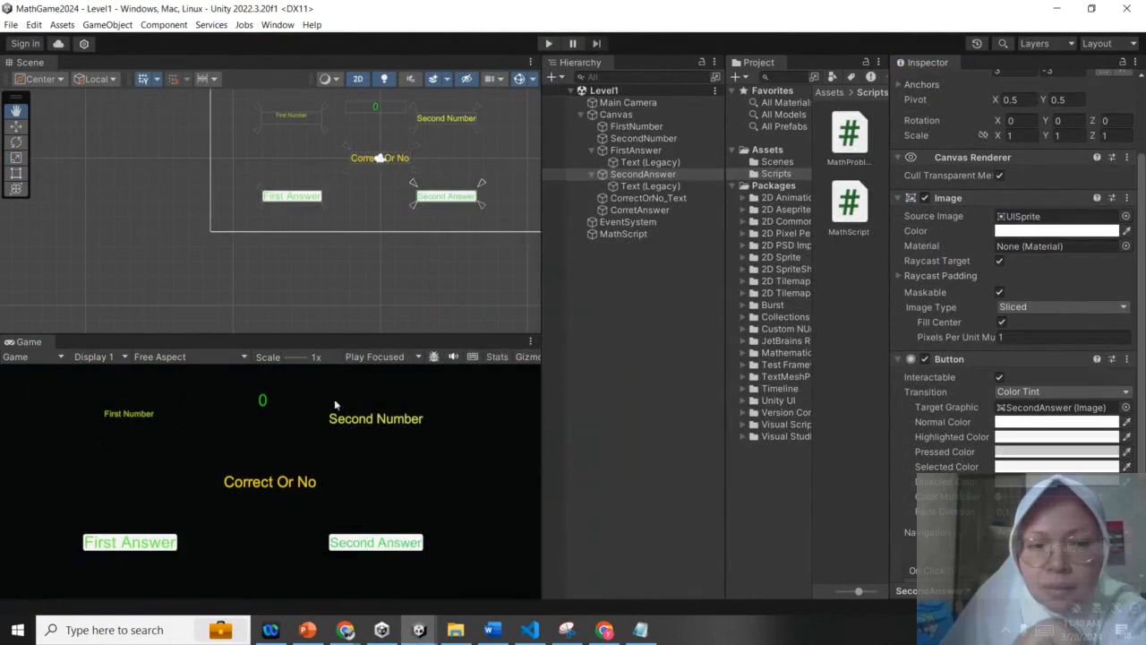
pyautogui.moveTo(418, 630)
pyautogui.click(486, 564)
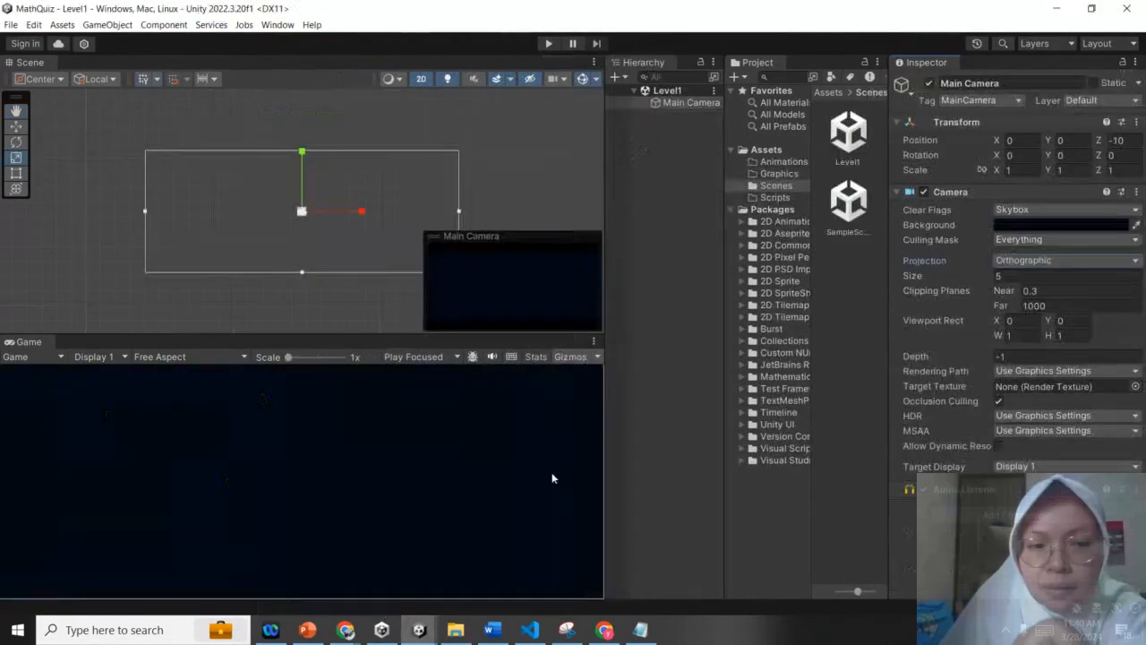
# - Add a UI Canvas to the Level1 scene
pyautogui.rightClick(654, 92)
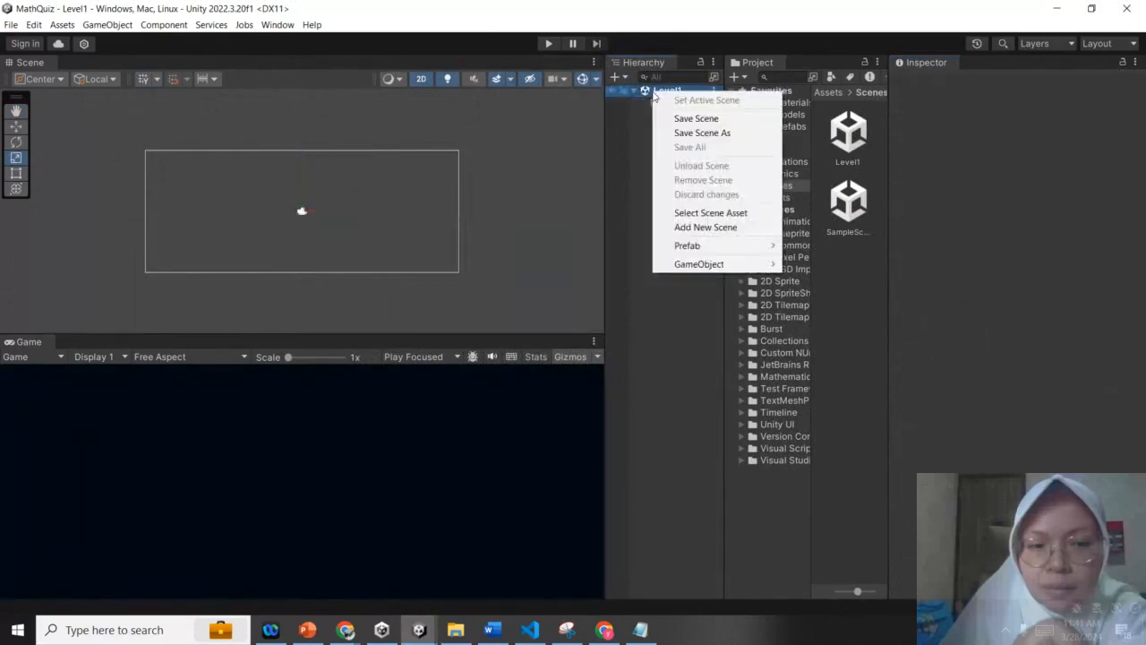
pyautogui.moveTo(728, 260)
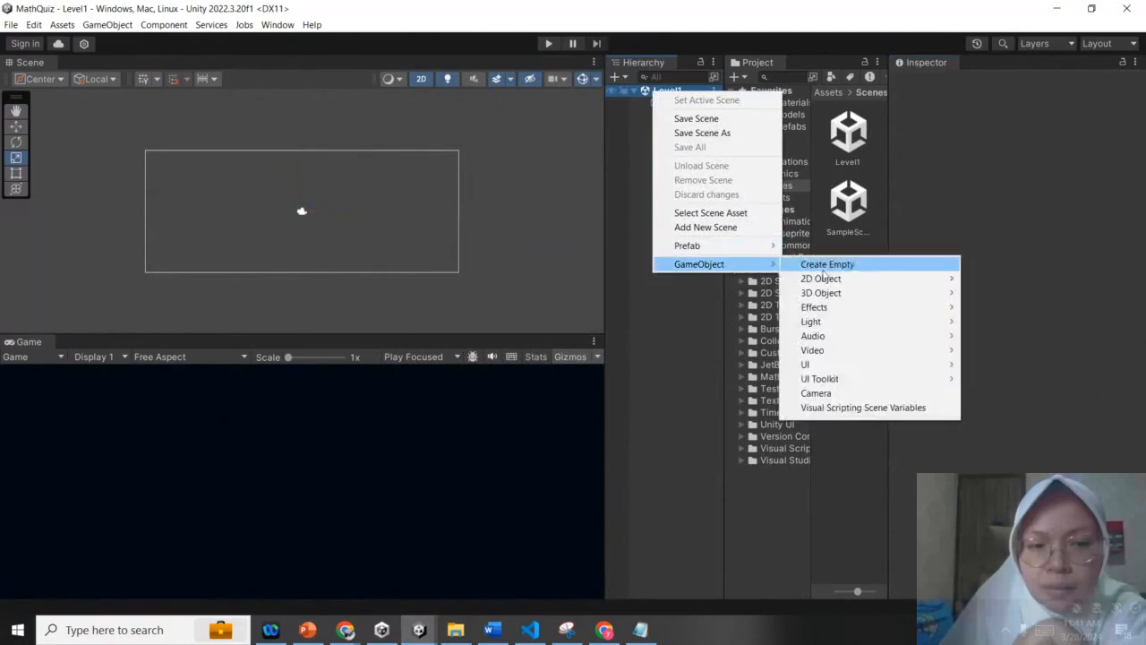
pyautogui.moveTo(842, 364)
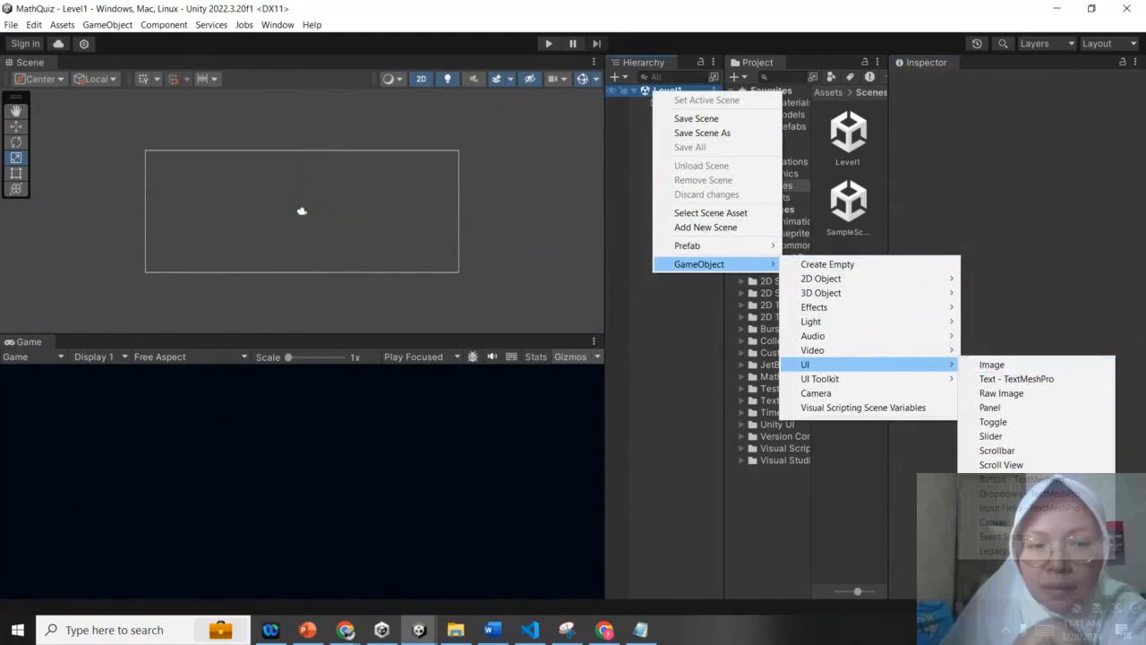
pyautogui.click(992, 522)
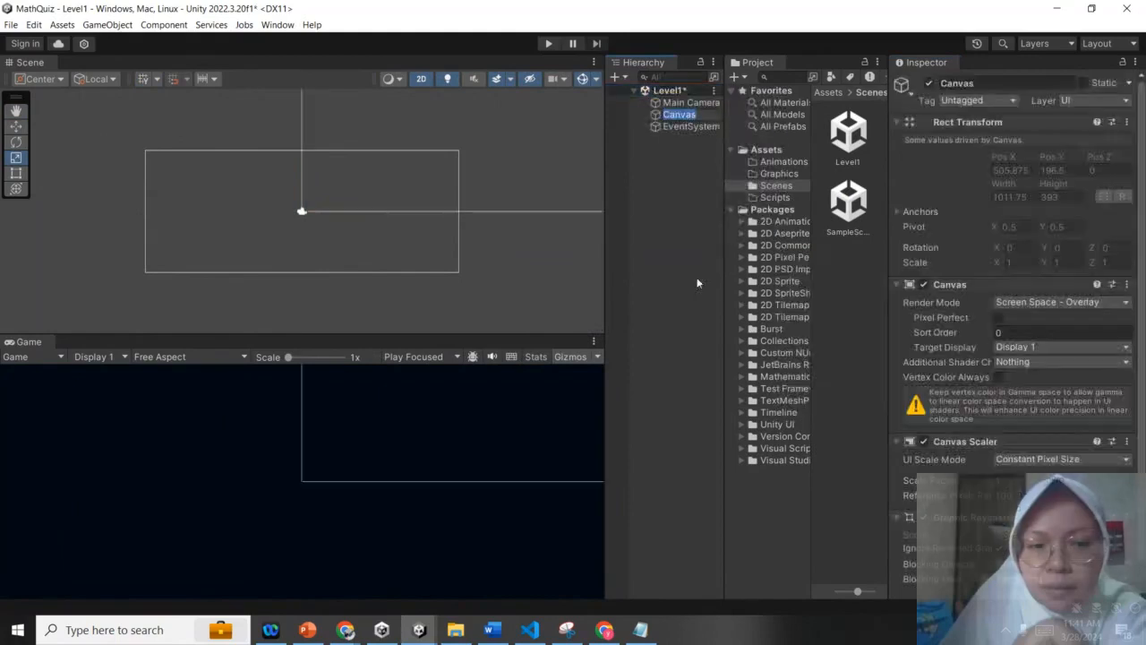
# - Examine the Canvas and EventSystem objects and how the canvas outline sits relative to the camera frame in the Scene view
pyautogui.click(688, 127)
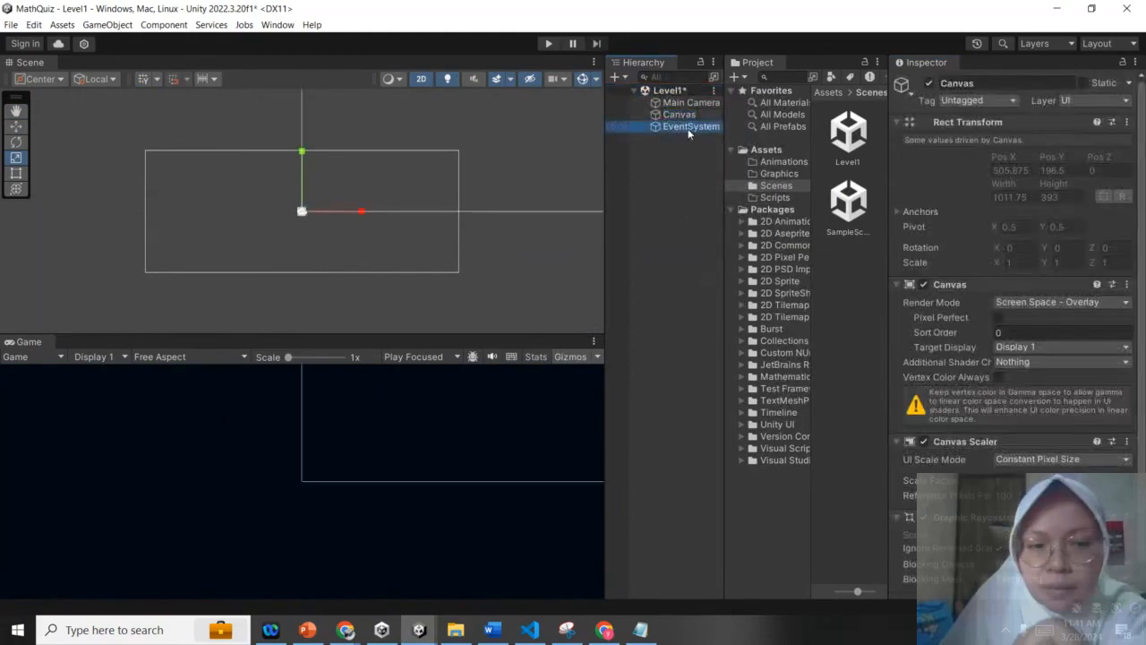
pyautogui.click(682, 114)
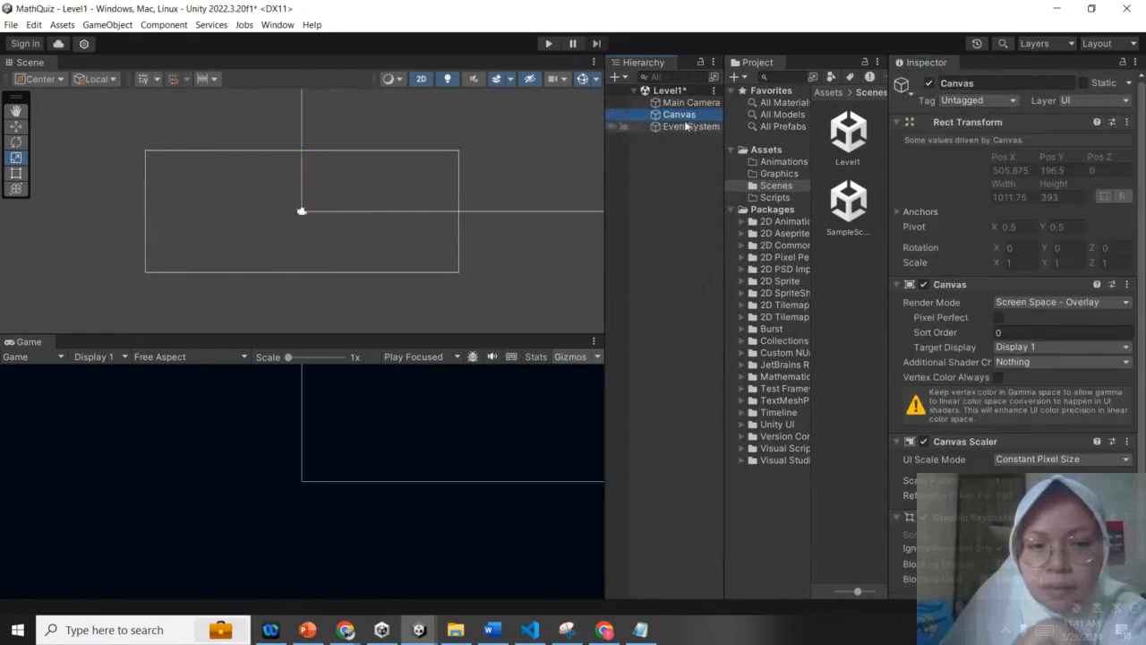
pyautogui.click(688, 127)
pyautogui.click(680, 115)
pyautogui.scroll(1, 424, 207)
pyautogui.scroll(-4, 424, 208)
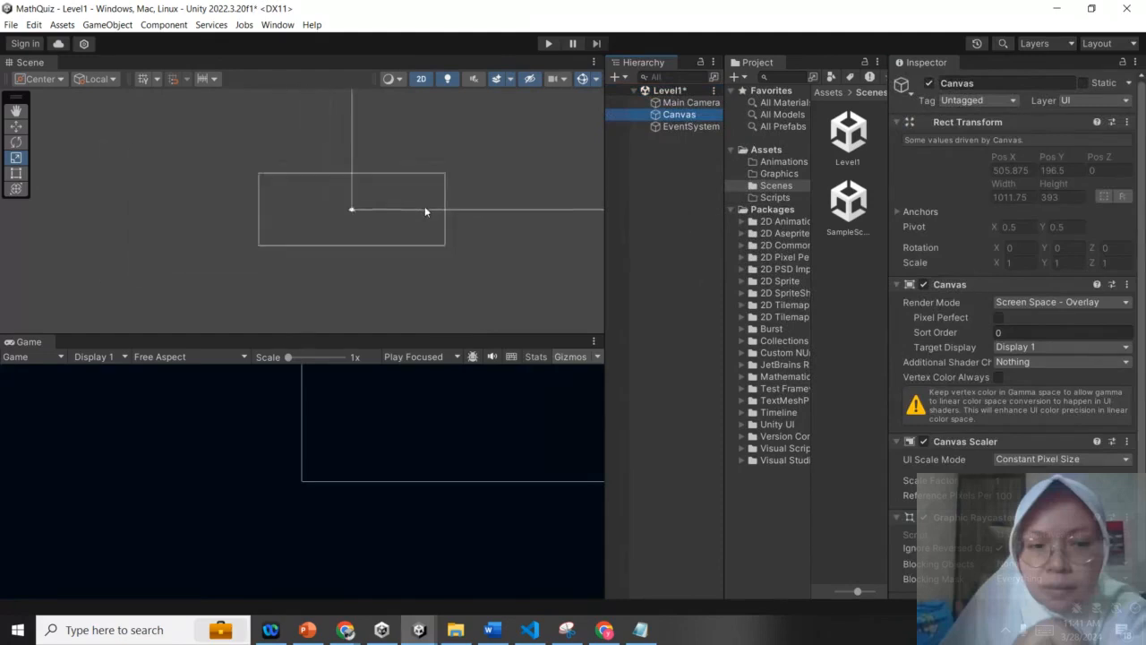
pyautogui.scroll(-1, 425, 211)
pyautogui.scroll(1, 427, 219)
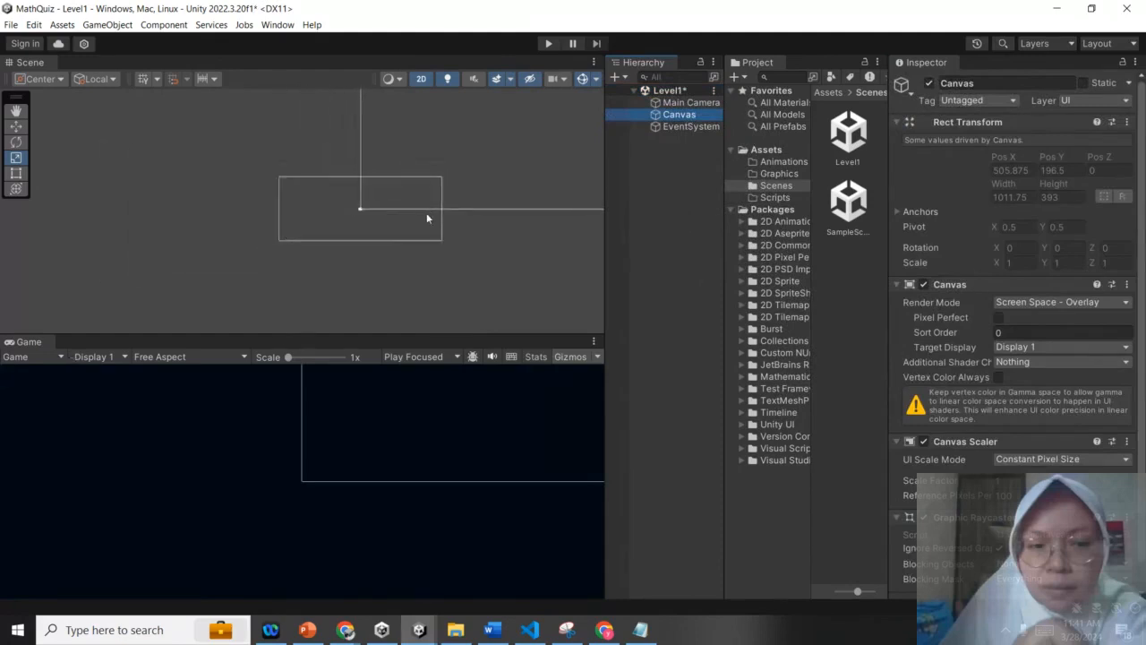
pyautogui.scroll(-2, 427, 218)
pyautogui.scroll(1, 427, 219)
pyautogui.scroll(3, 426, 213)
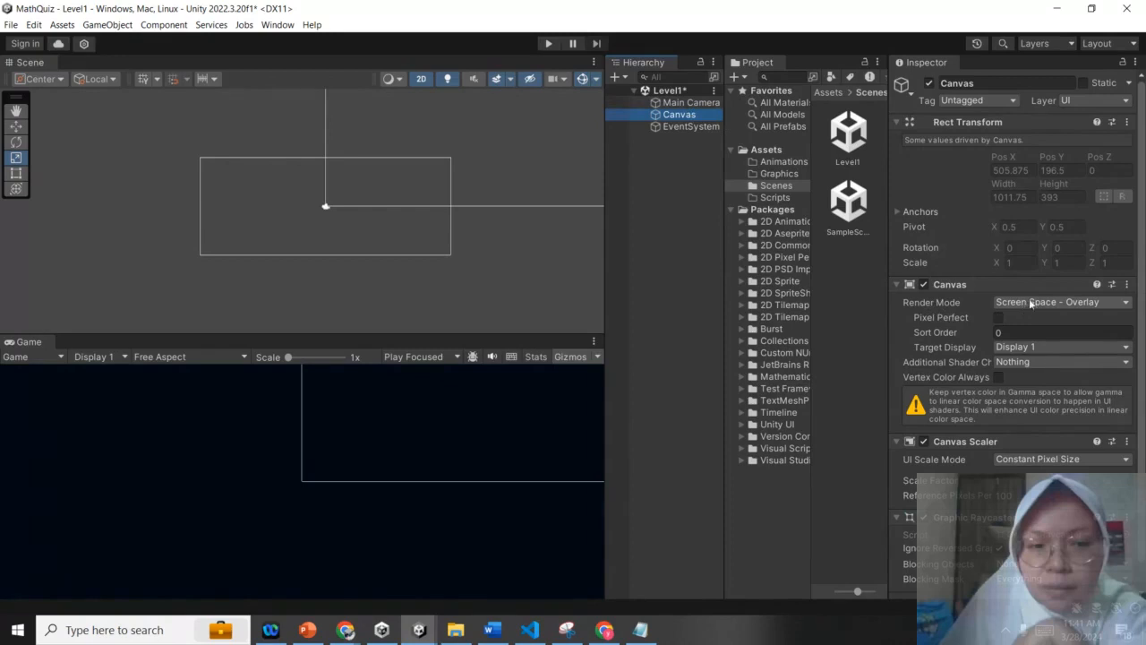
pyautogui.scroll(2, 464, 165)
pyautogui.scroll(-2, 463, 165)
pyautogui.scroll(-1, 464, 169)
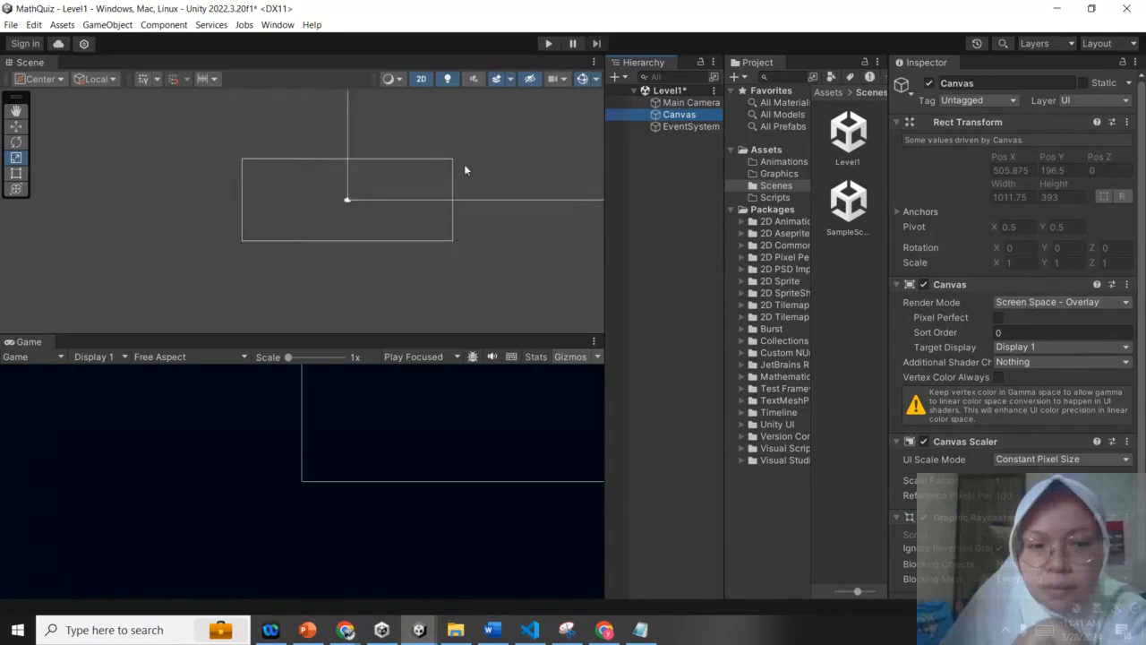
pyautogui.scroll(1, 463, 169)
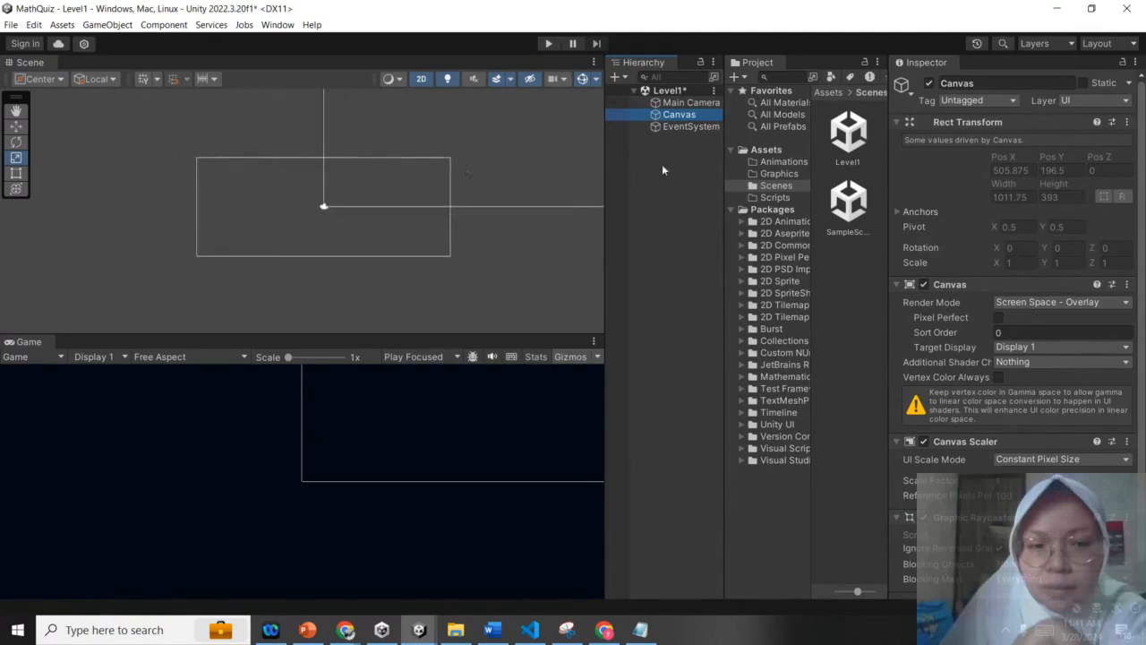
# - Set the Canvas's render mode to Screen Space - Camera and assign Main Camera as its render camera
pyautogui.click(1067, 302)
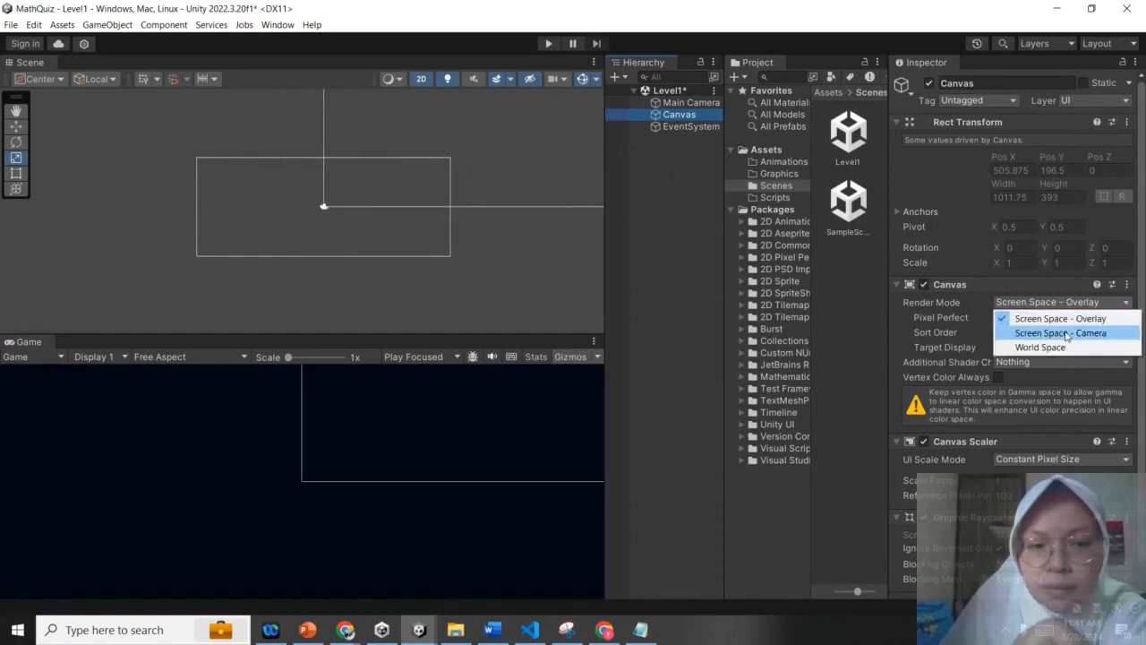
pyautogui.click(1067, 333)
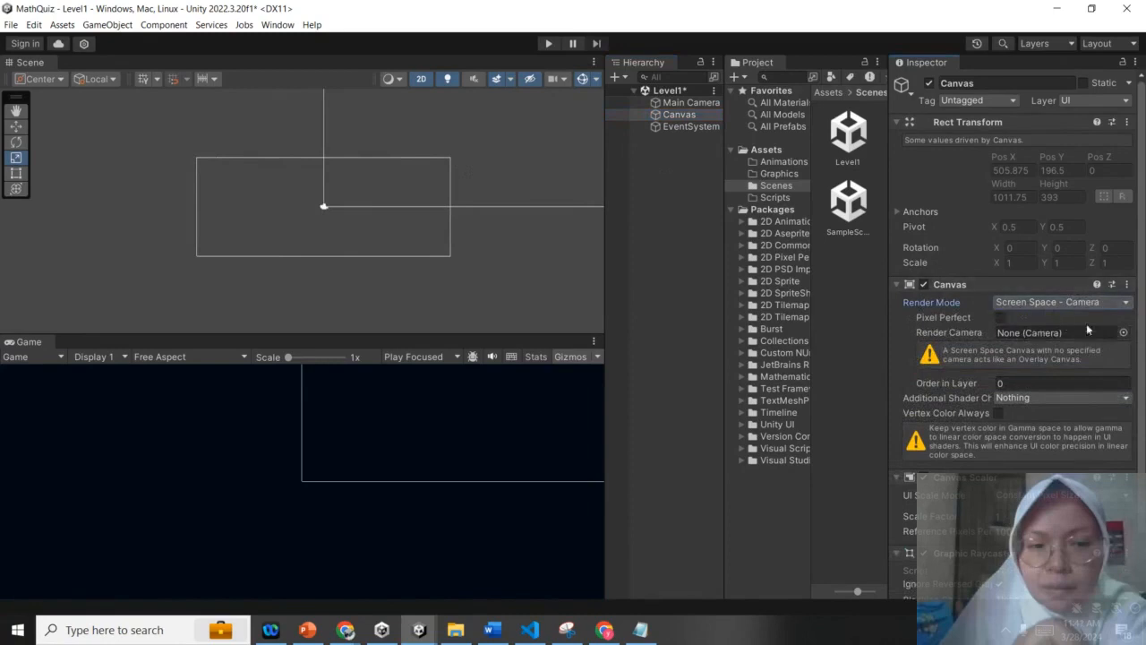
pyautogui.click(1123, 333)
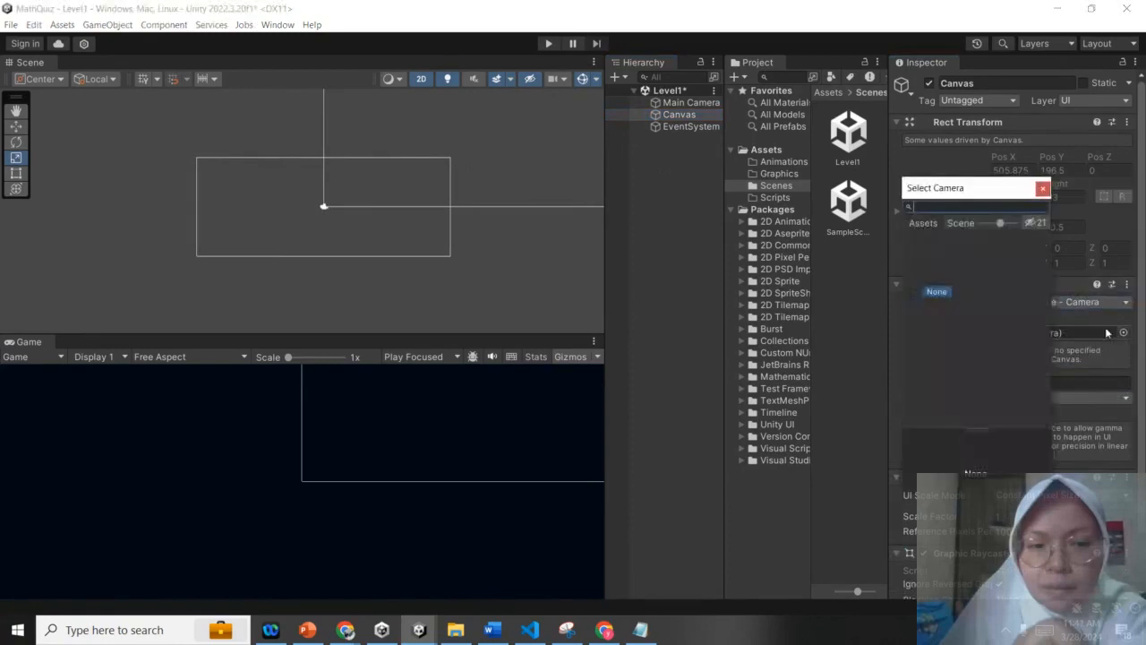
pyautogui.click(940, 249)
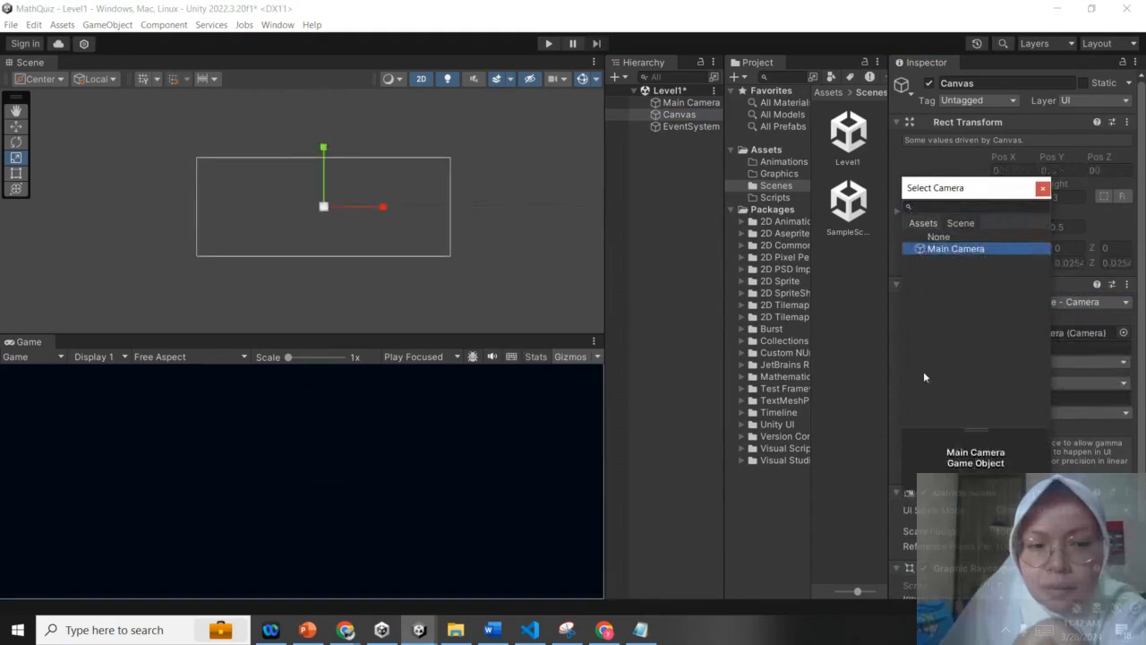
# - Accept Main Camera as the Canvas's render camera, review the render mode options, and collapse the Canvas component
pyautogui.click(1041, 190)
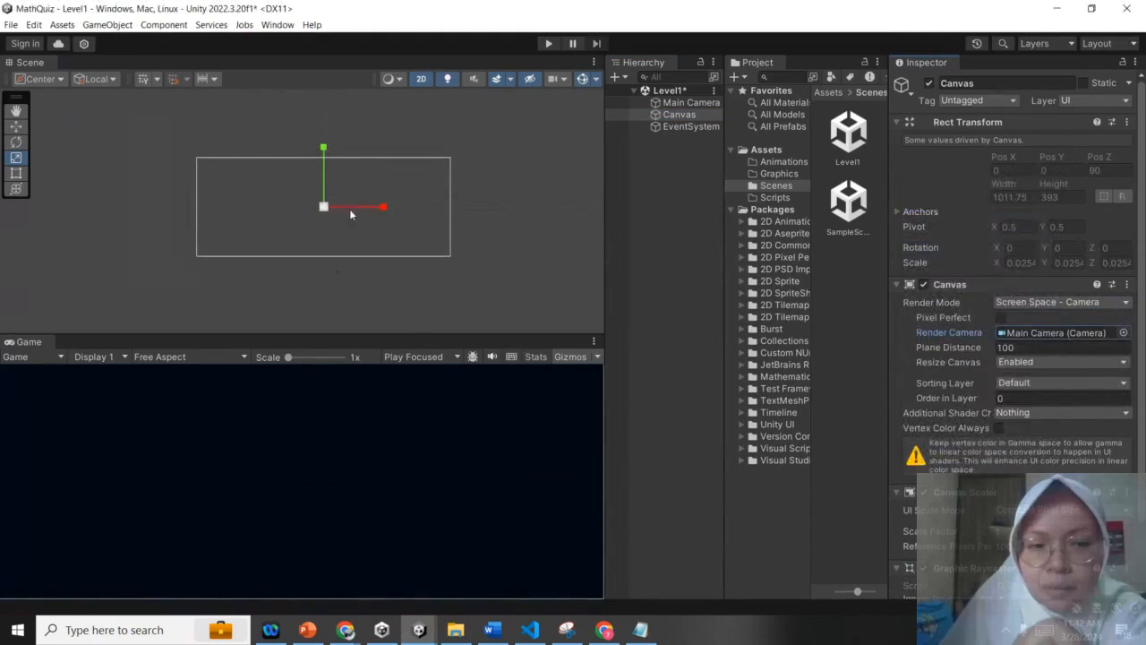
pyautogui.scroll(5, 350, 211)
pyautogui.scroll(2, 352, 209)
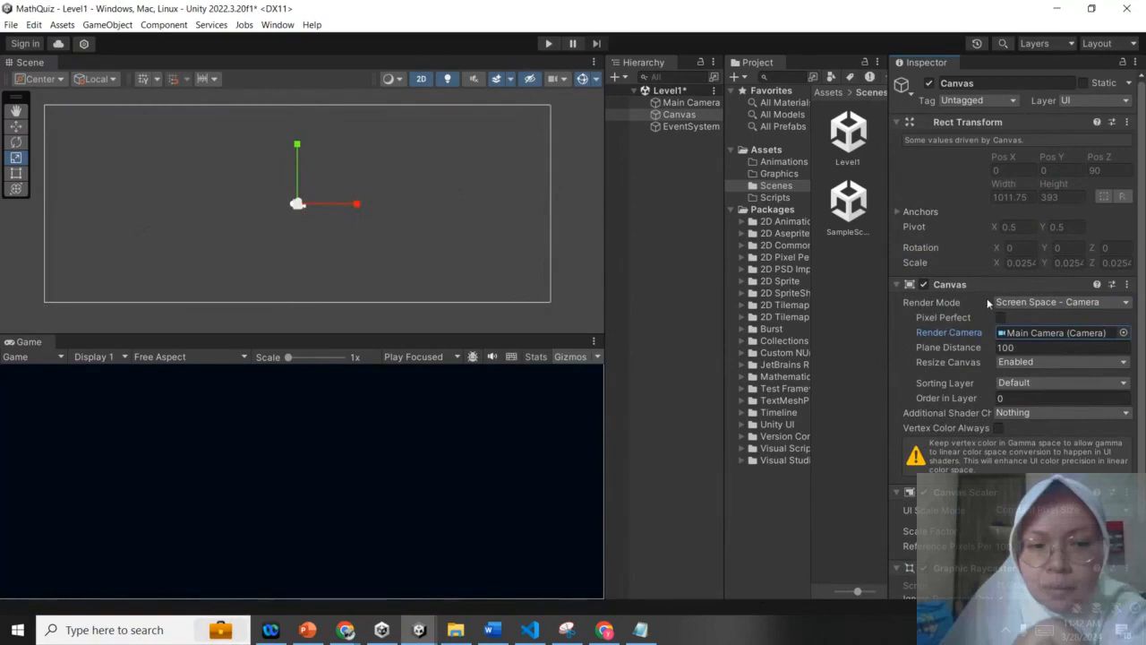
pyautogui.click(1016, 302)
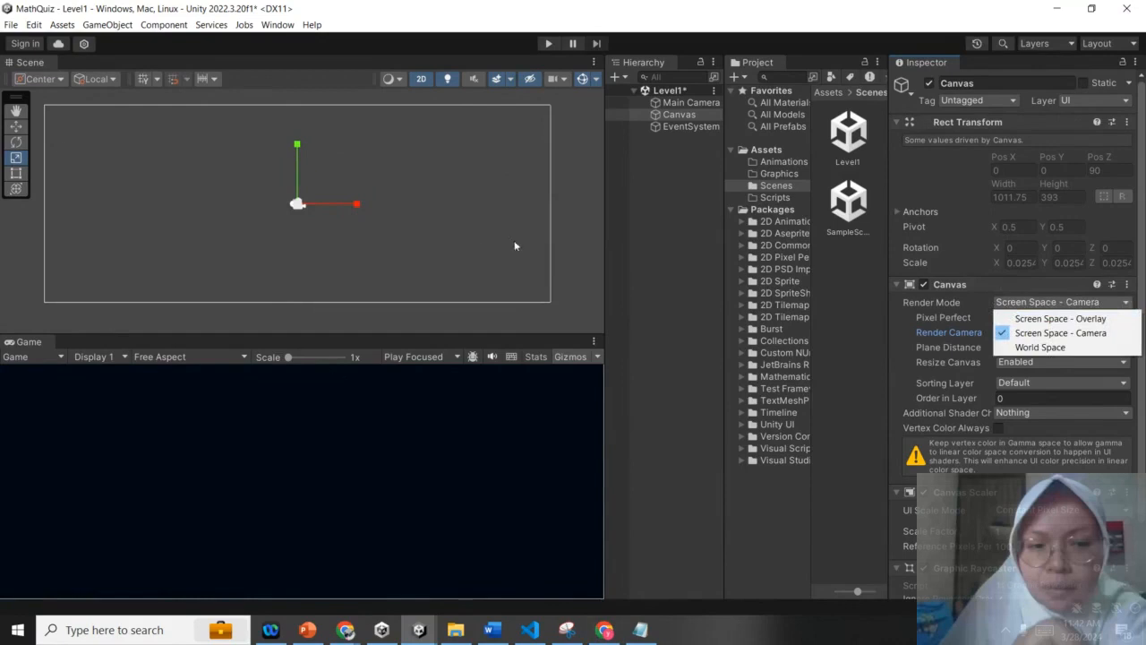
pyautogui.click(998, 287)
pyautogui.click(998, 287)
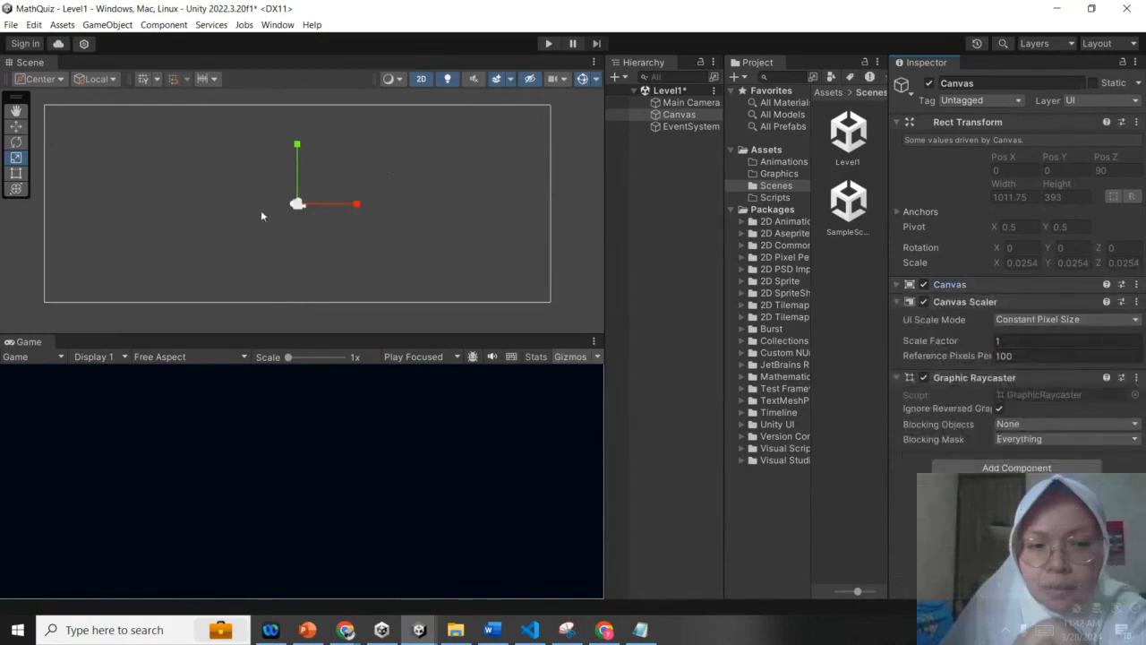
# - Check the EventSystem and Canvas properties and save the Level1 scene
pyautogui.click(687, 127)
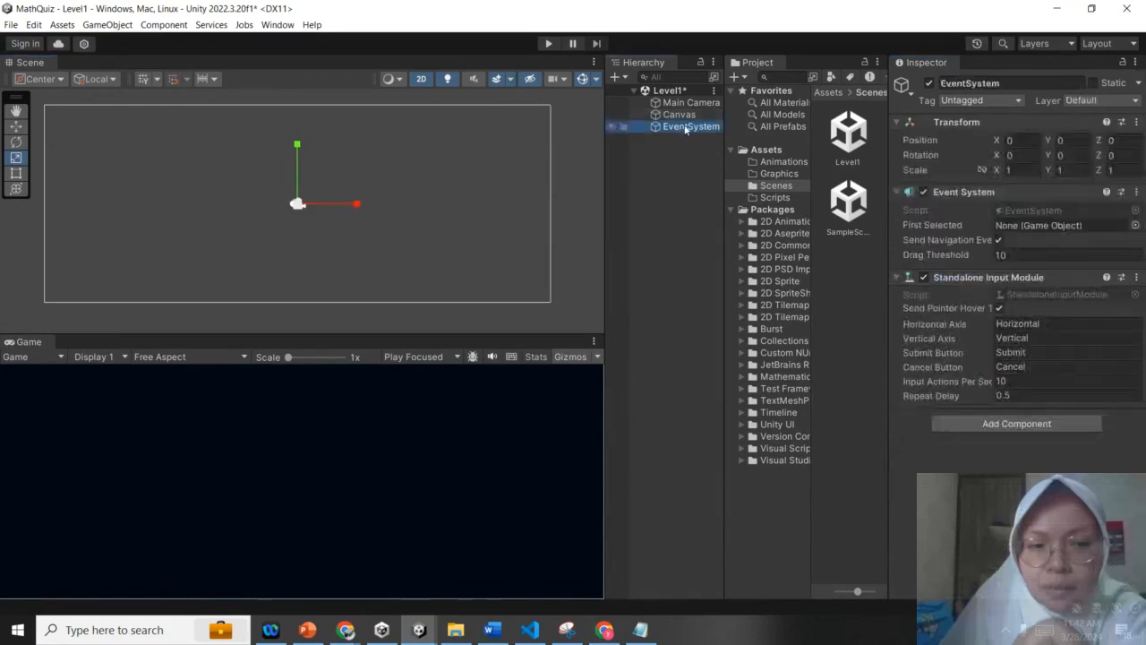
pyautogui.click(679, 116)
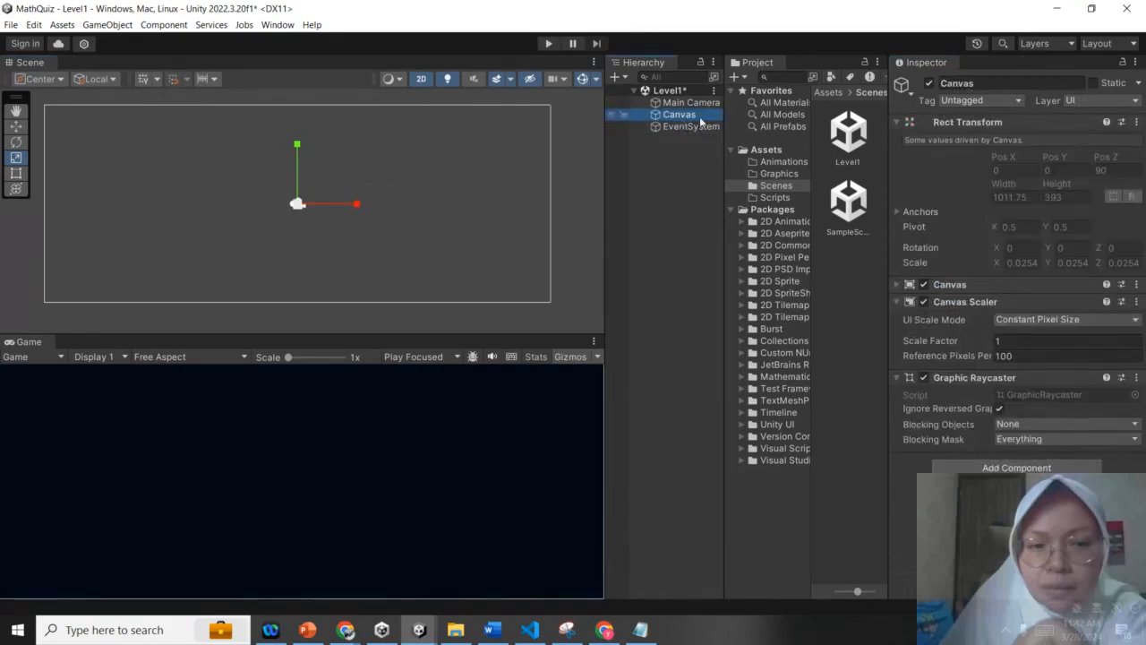
pyautogui.hotkey('ctrl', 's')
# - Add a legacy UI Text object as a child of the Canvas
pyautogui.rightClick(712, 120)
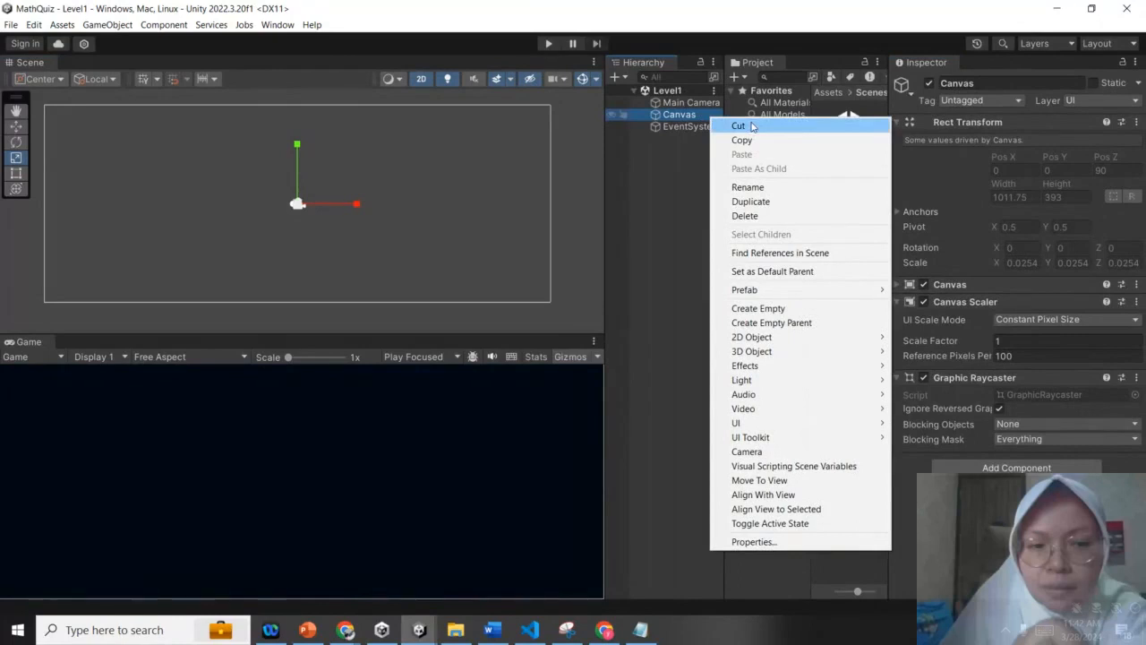
pyautogui.click(751, 126)
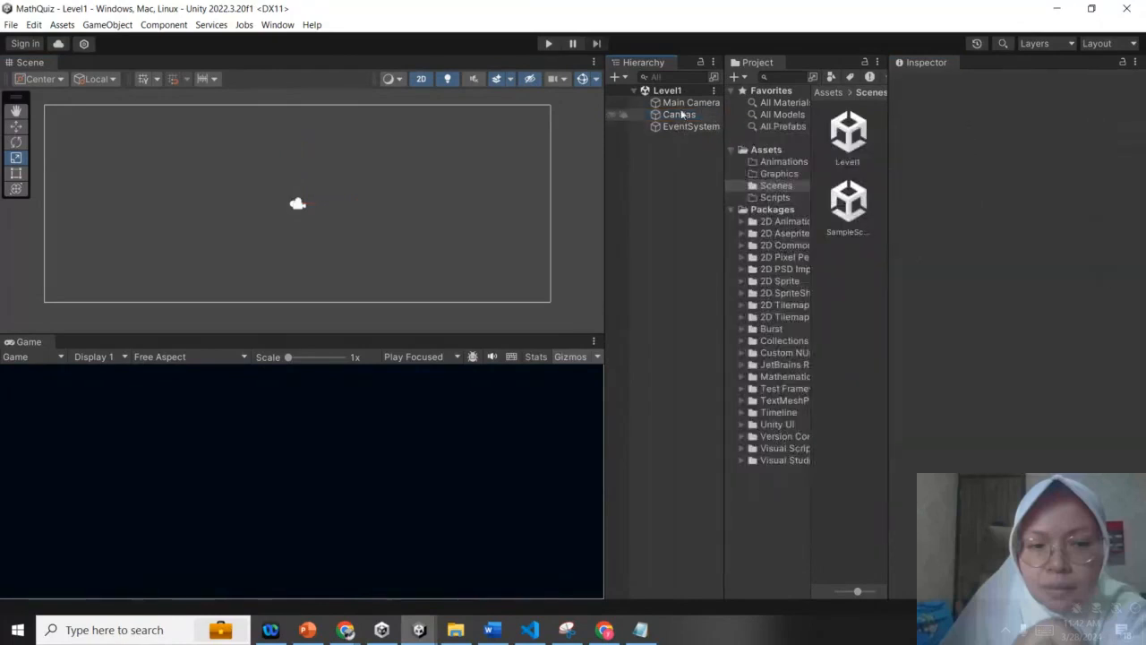
pyautogui.click(682, 115)
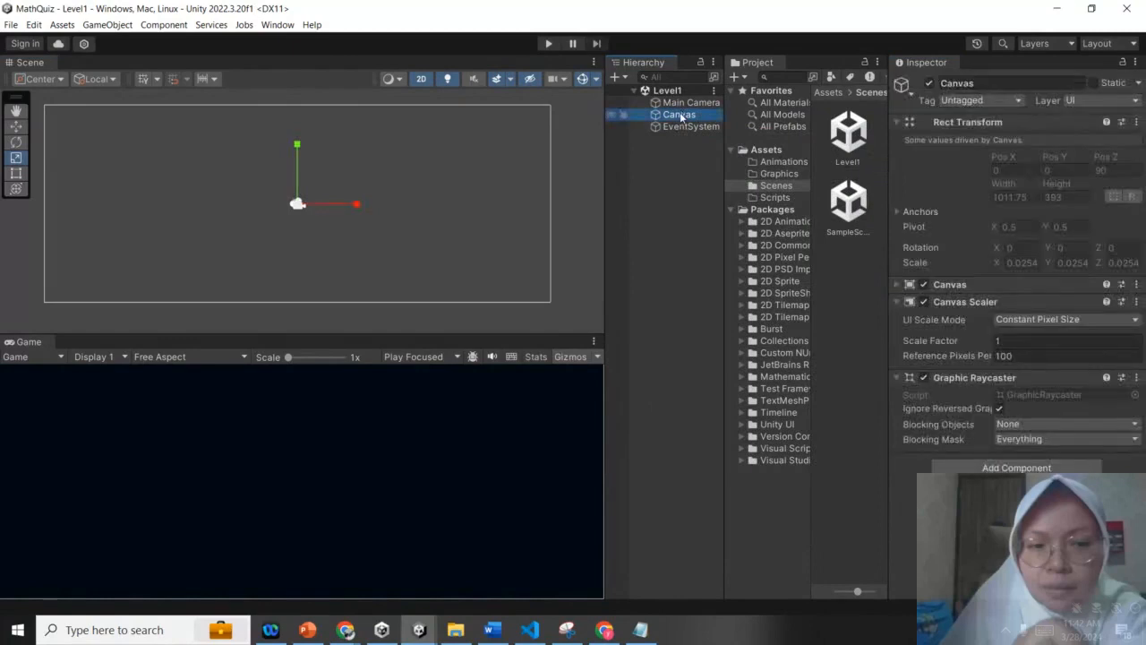
pyautogui.rightClick(680, 112)
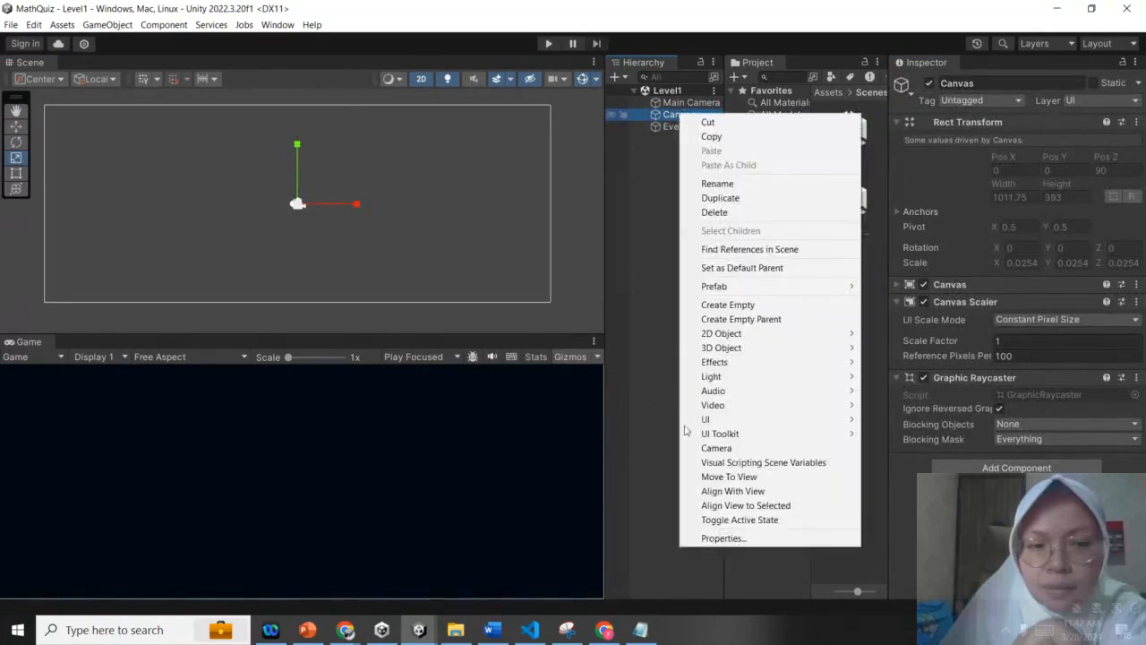
pyautogui.moveTo(788, 420)
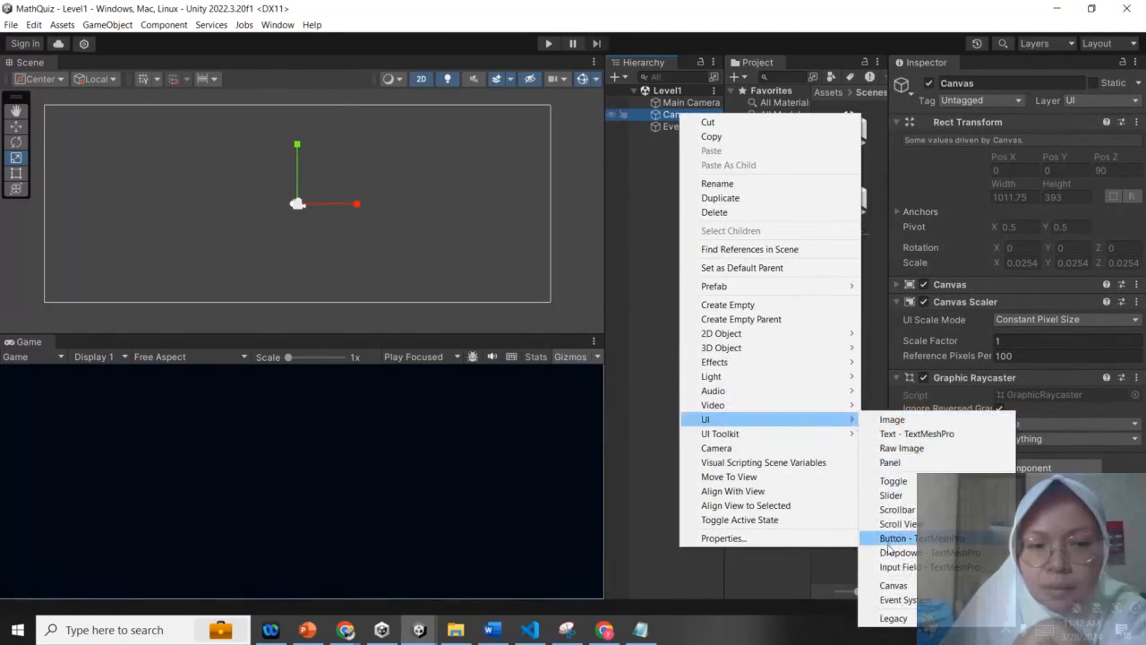
pyautogui.moveTo(891, 618)
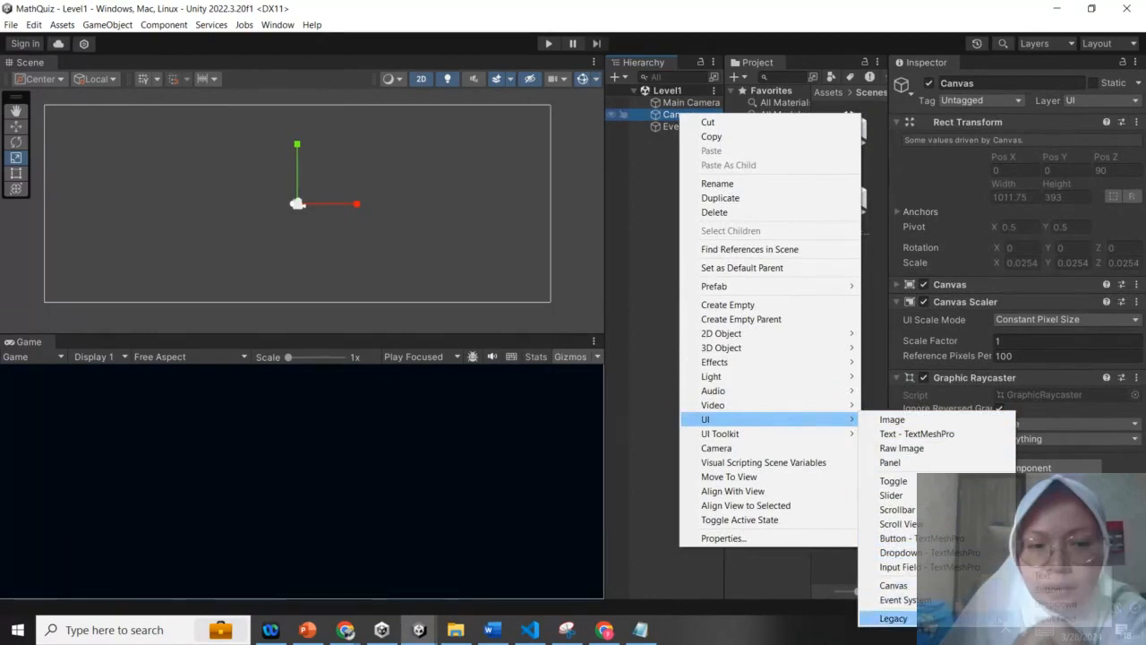
pyautogui.click(1063, 578)
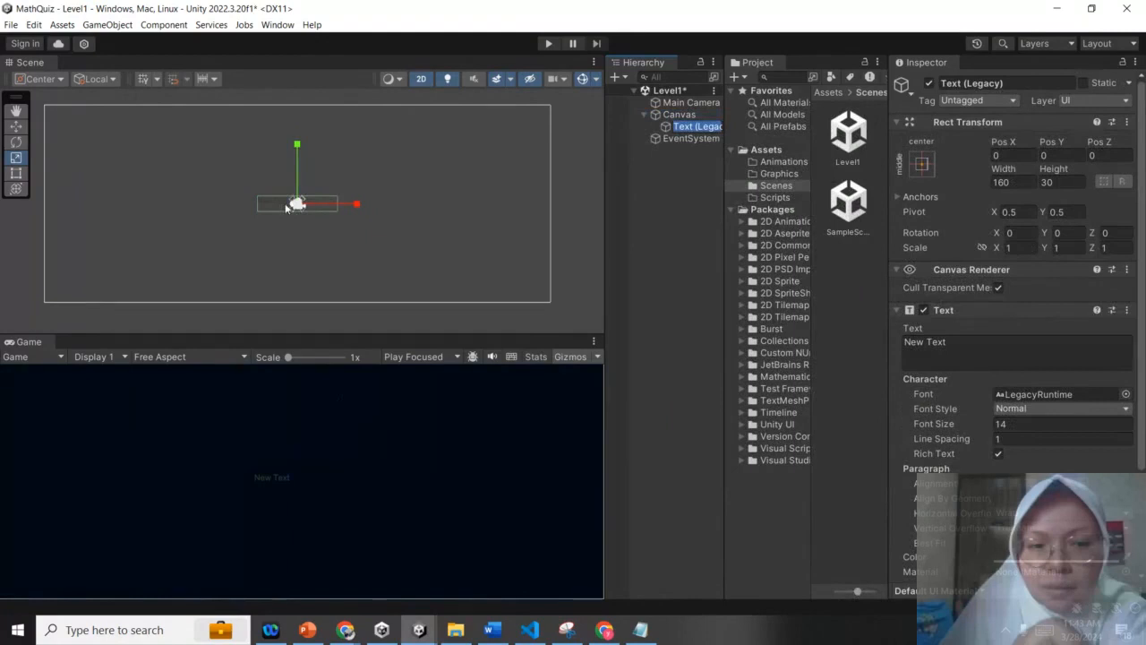
# - Activate the Move tool and select the new legacy Text object in the Scene view
pyautogui.click(705, 116)
pyautogui.click(707, 127)
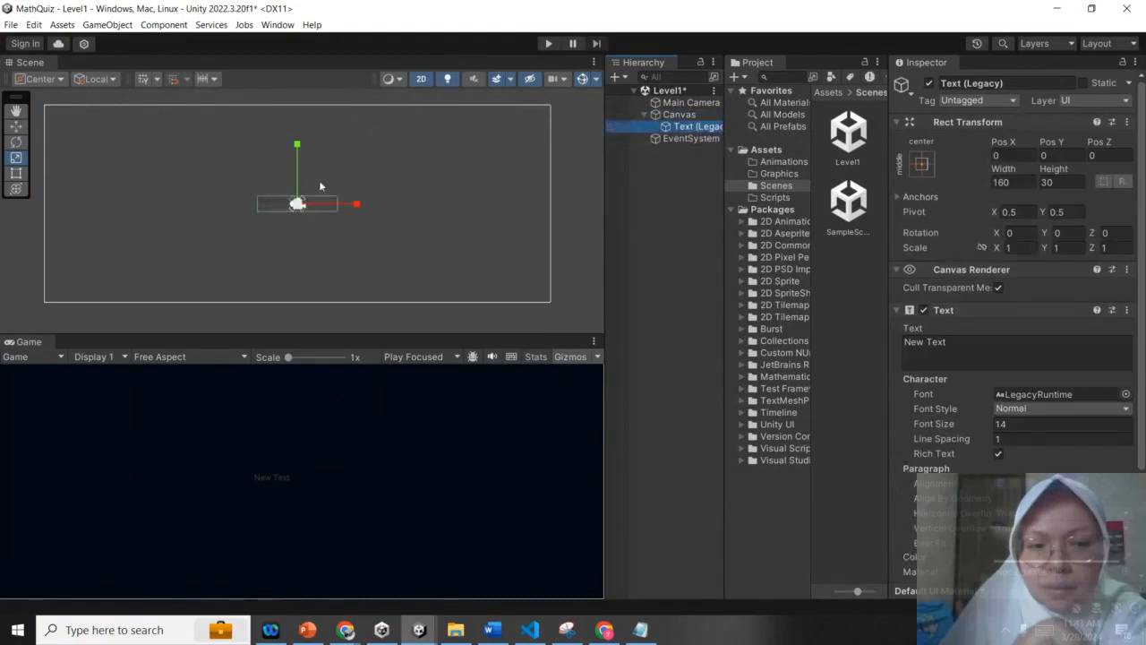
pyautogui.click(163, 120)
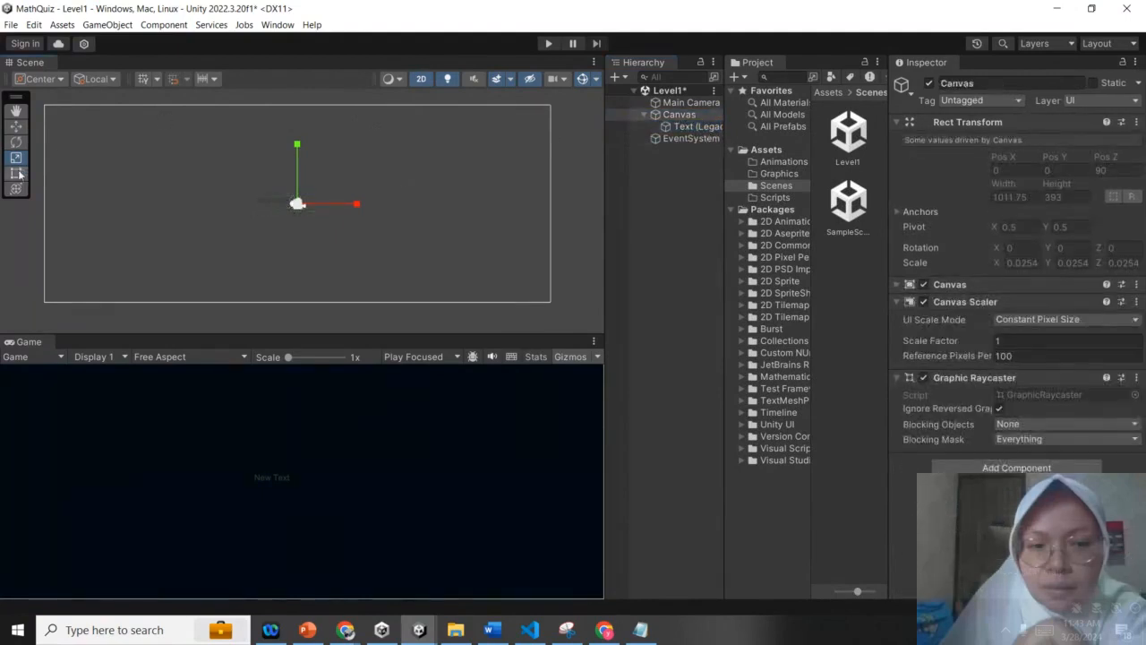
pyautogui.click(17, 128)
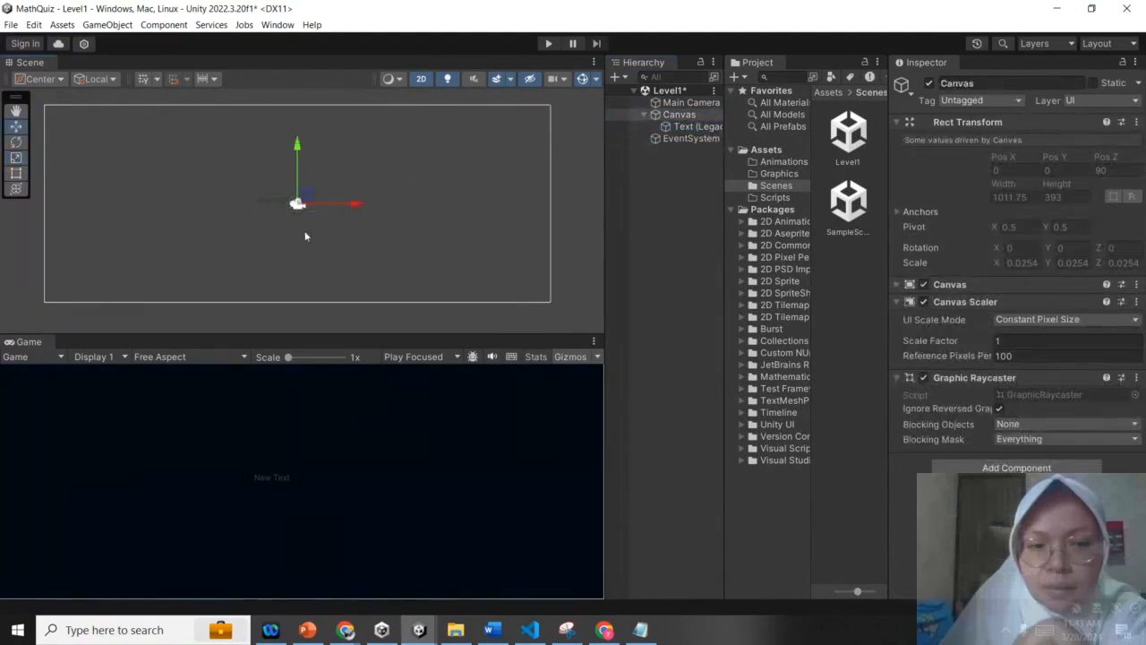
pyautogui.click(261, 202)
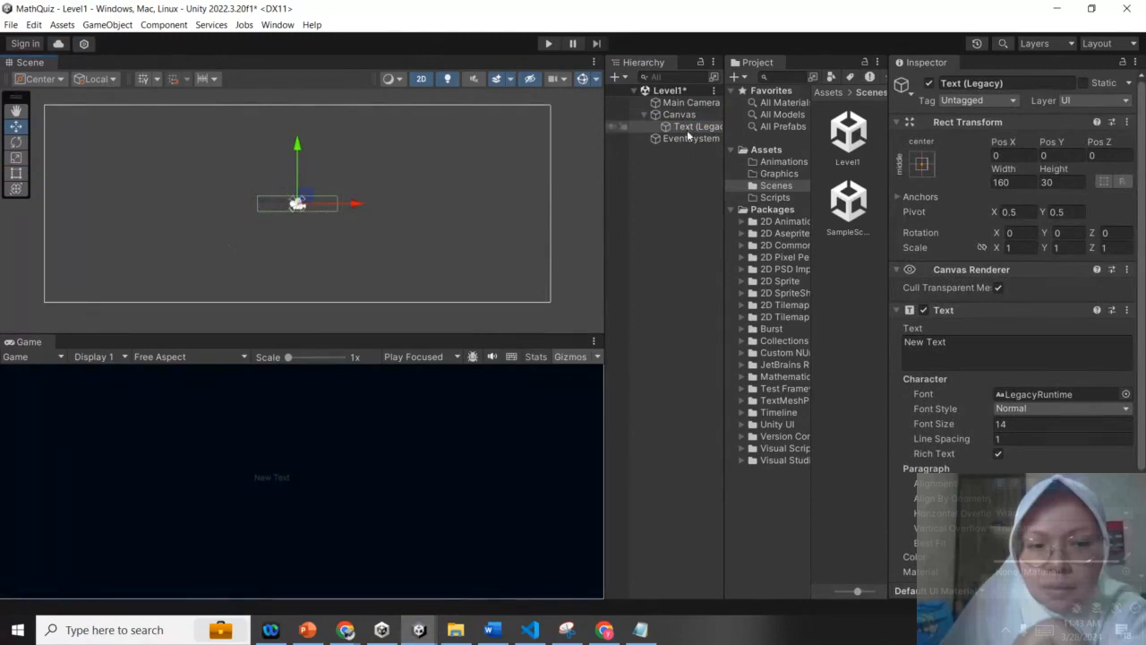
# - Switch to the MathGame2024 project to review which text objects its Canvas contains, and return to MathQuiz
pyautogui.click(418, 629)
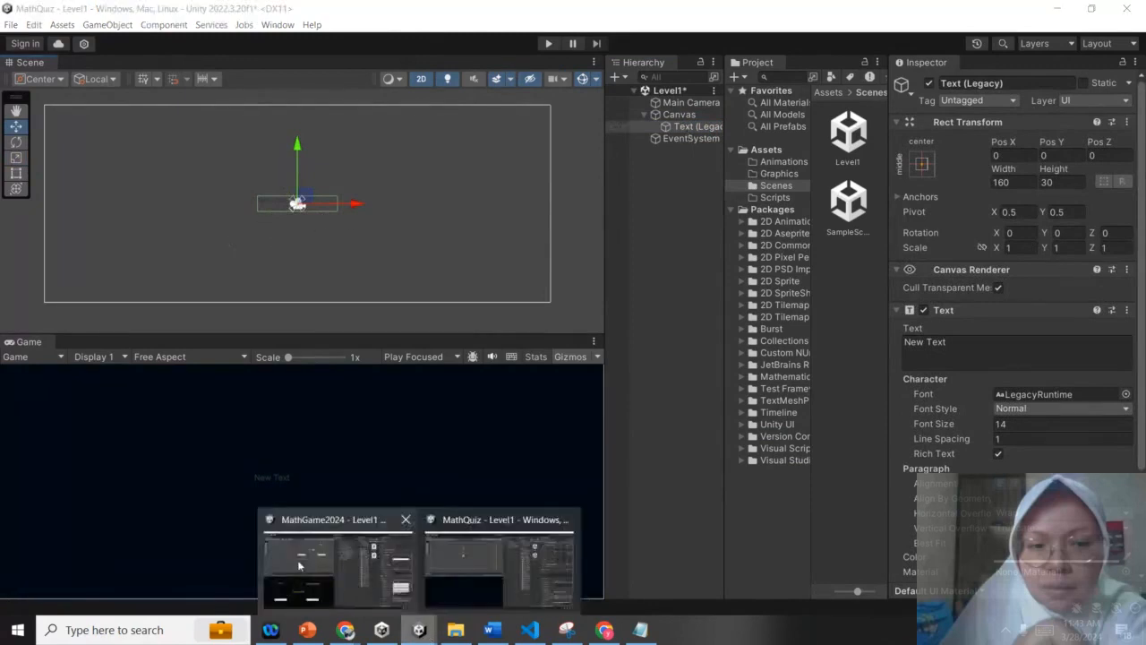
pyautogui.click(299, 565)
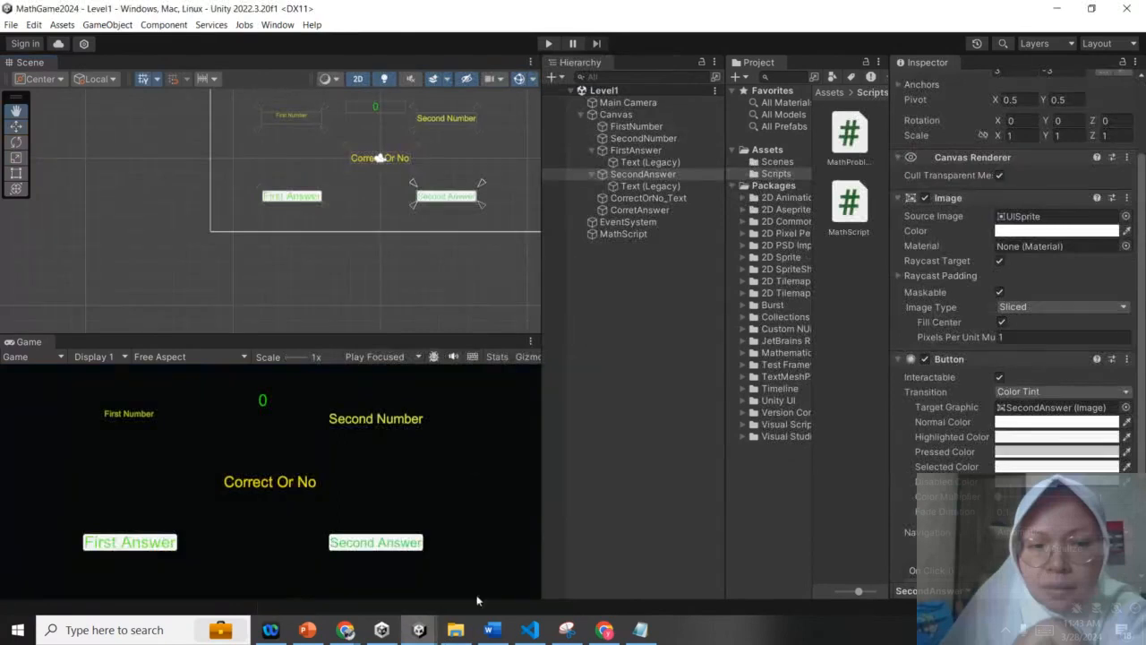
pyautogui.click(419, 629)
pyautogui.click(449, 581)
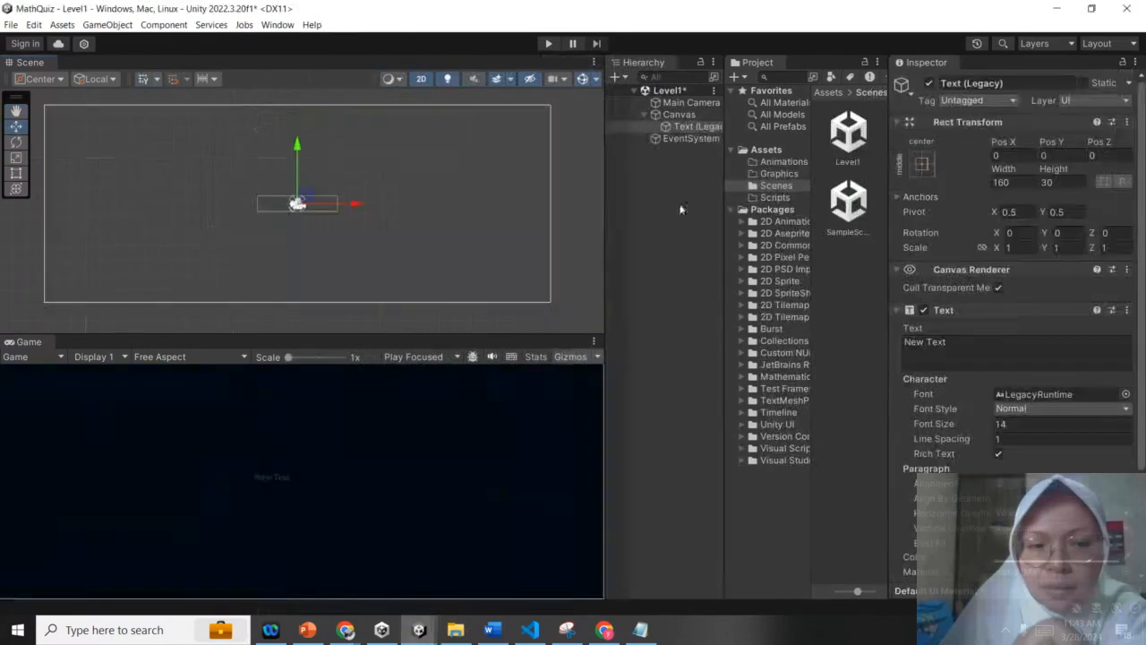
# - Duplicate the legacy Text object under the Canvas and widen the hierarchy area so full object names fit
pyautogui.click(709, 138)
pyautogui.click(706, 127)
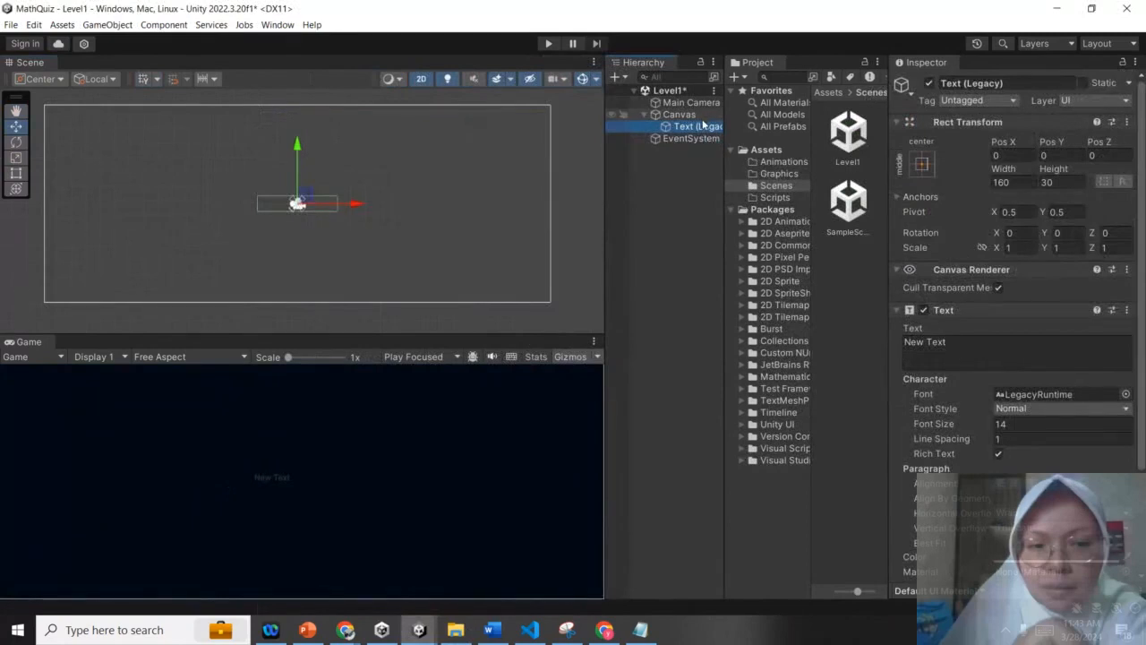
pyautogui.hotkey('ctrl', 'd')
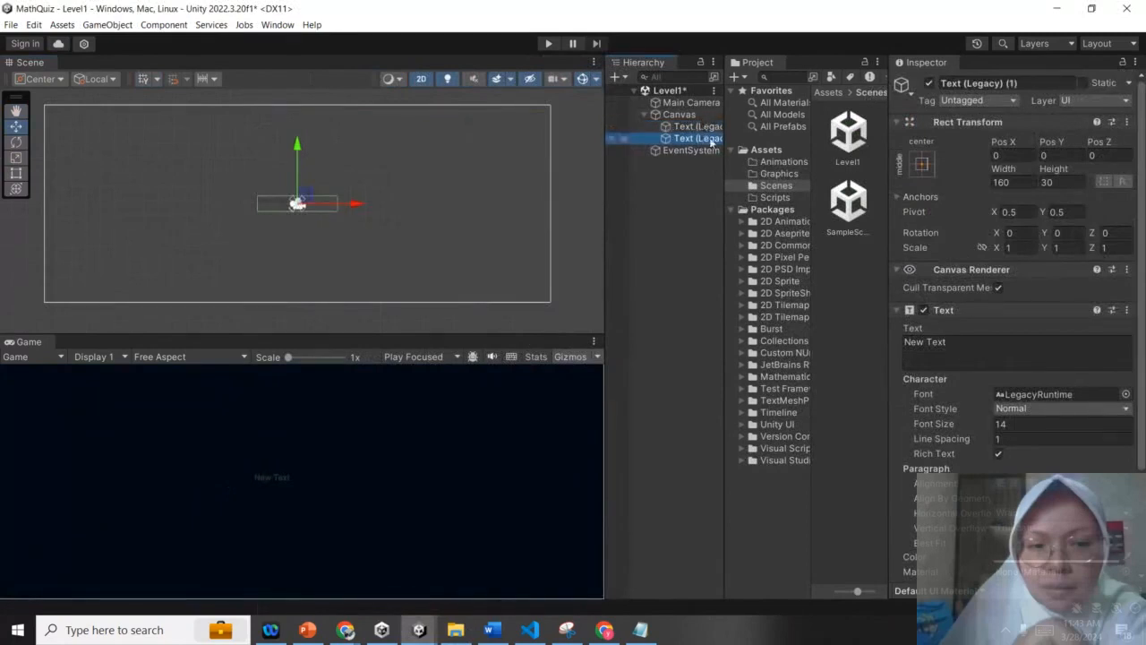
pyautogui.click(709, 138)
pyautogui.moveTo(722, 70); pyautogui.dragTo(811, 71)
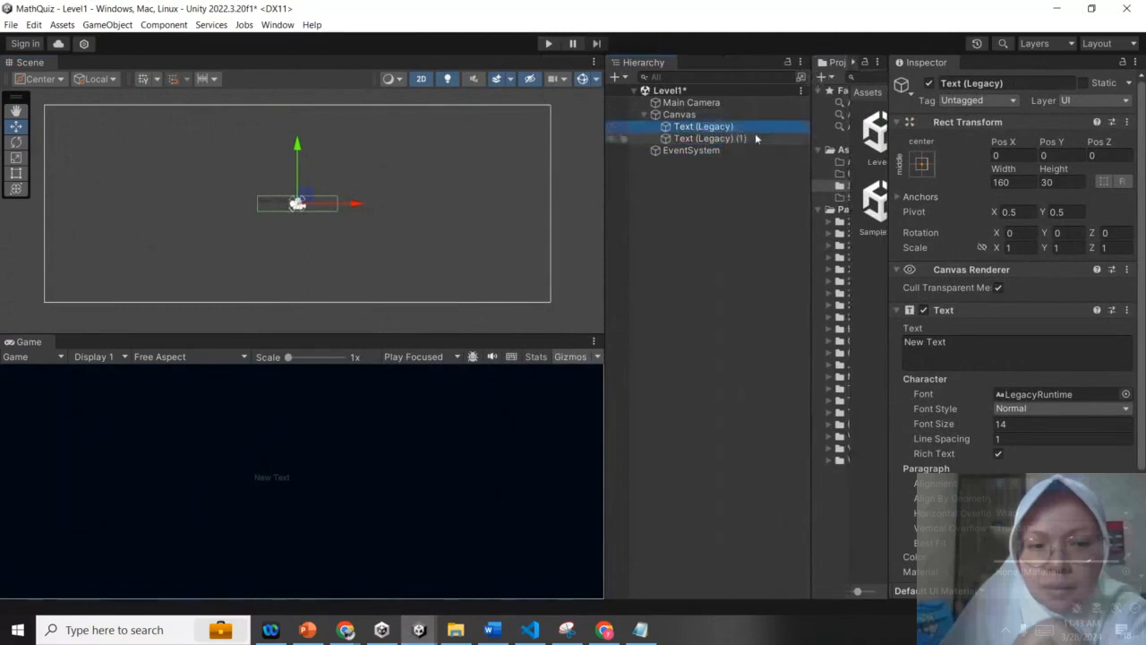
# - Switch to MathGame2024 to check the names of its number text objects, and return to MathQuiz
pyautogui.click(752, 127)
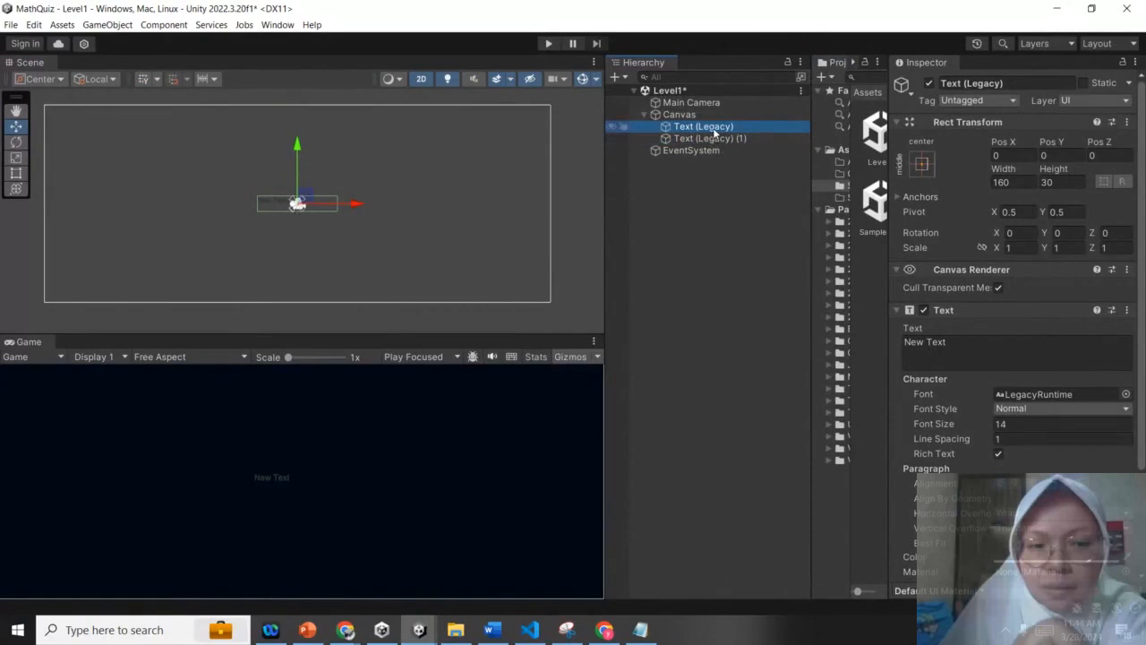
pyautogui.rightClick(714, 132)
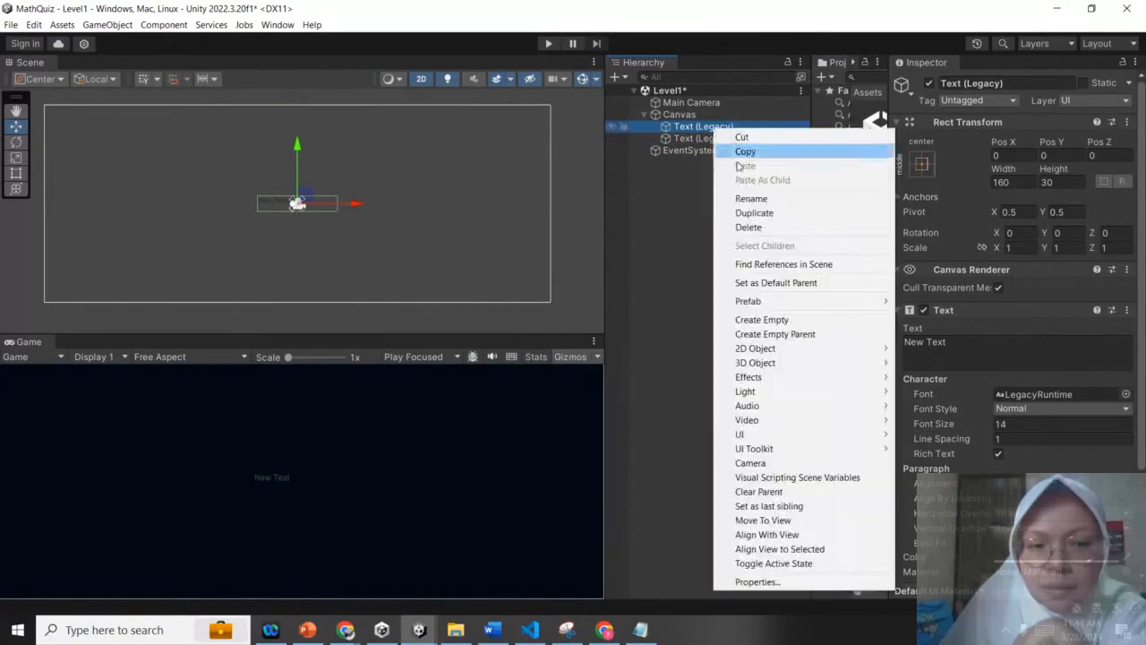
pyautogui.click(418, 631)
pyautogui.click(360, 571)
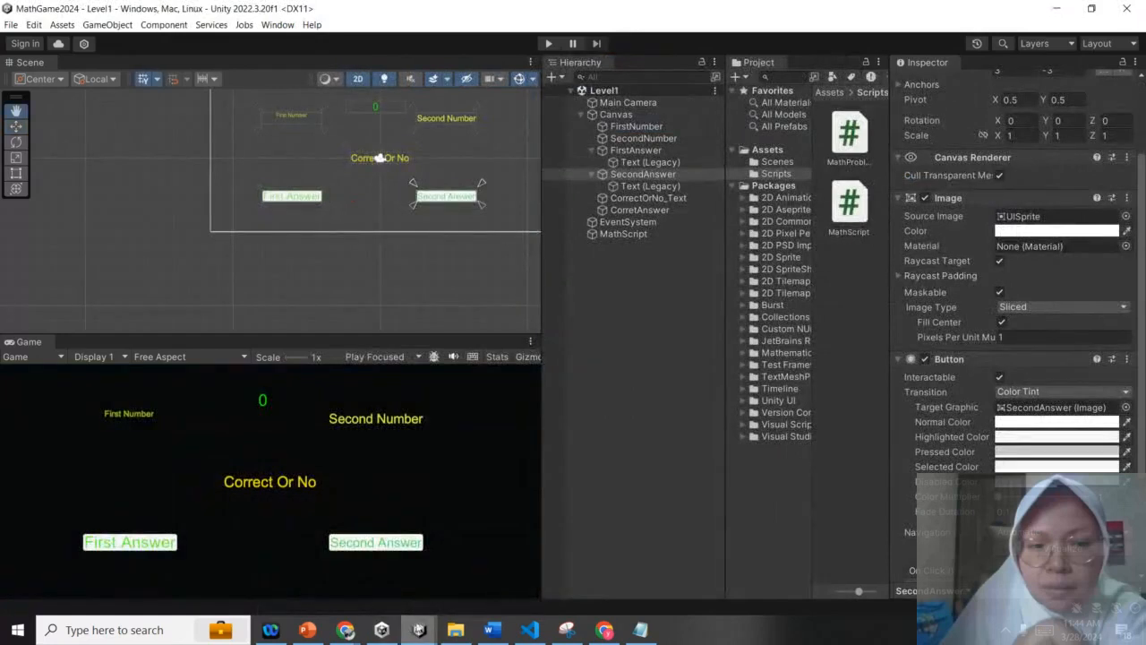
pyautogui.moveTo(417, 630)
pyautogui.click(499, 573)
# - Rename the first legacy Text object under the Canvas to FirstNumber
pyautogui.rightClick(757, 131)
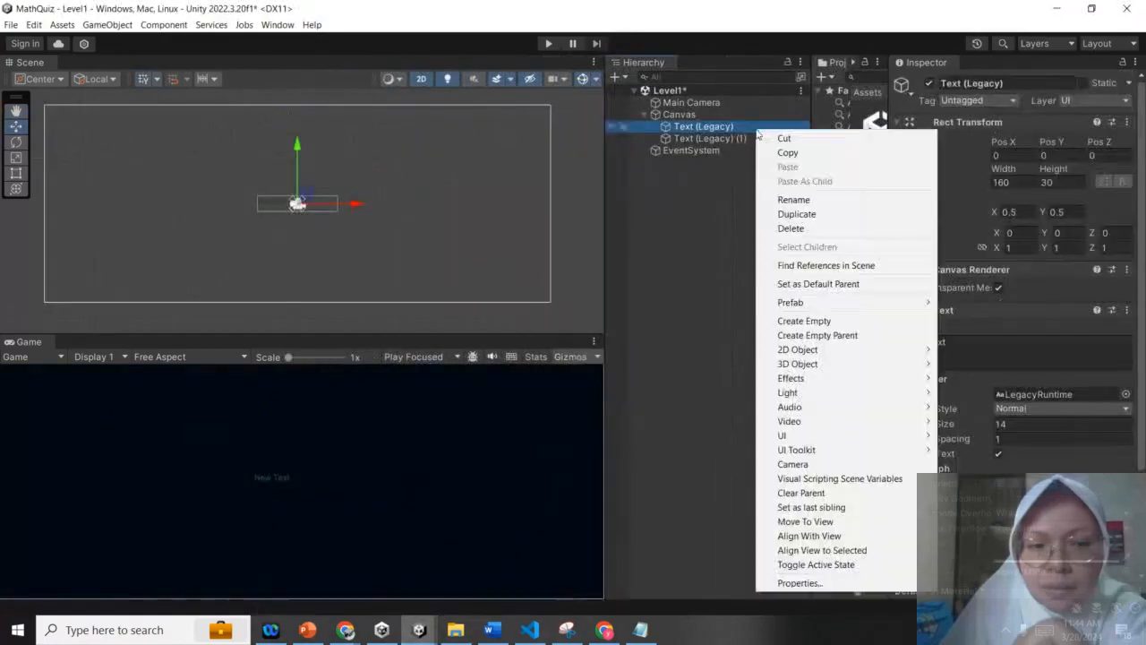
pyautogui.click(793, 200)
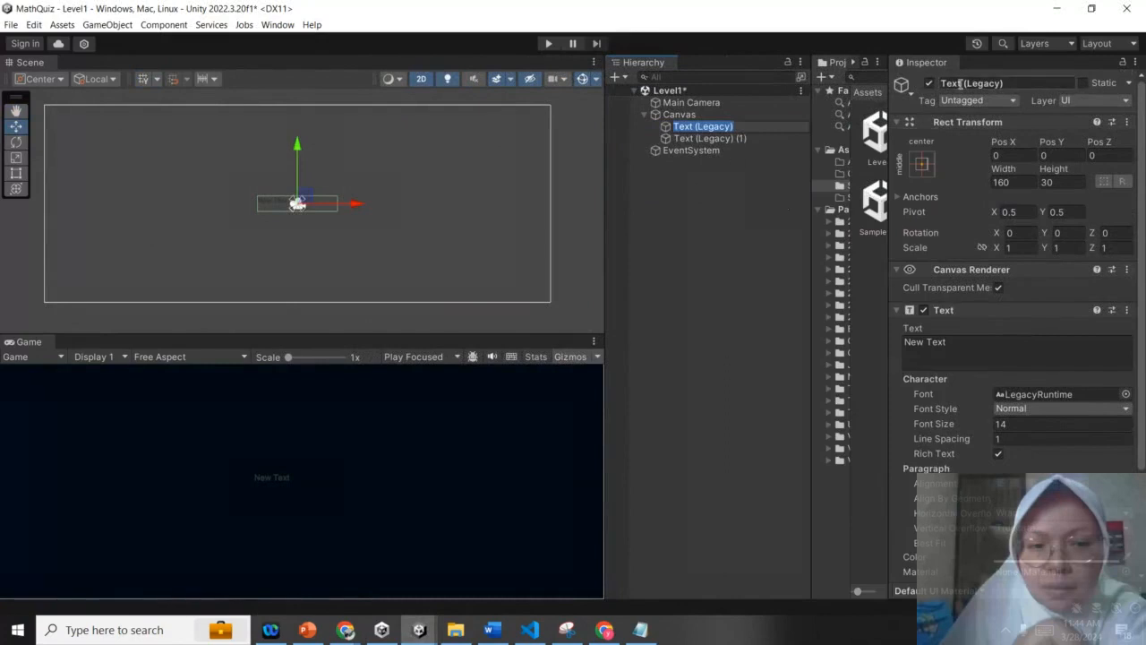
pyautogui.write('Fi')
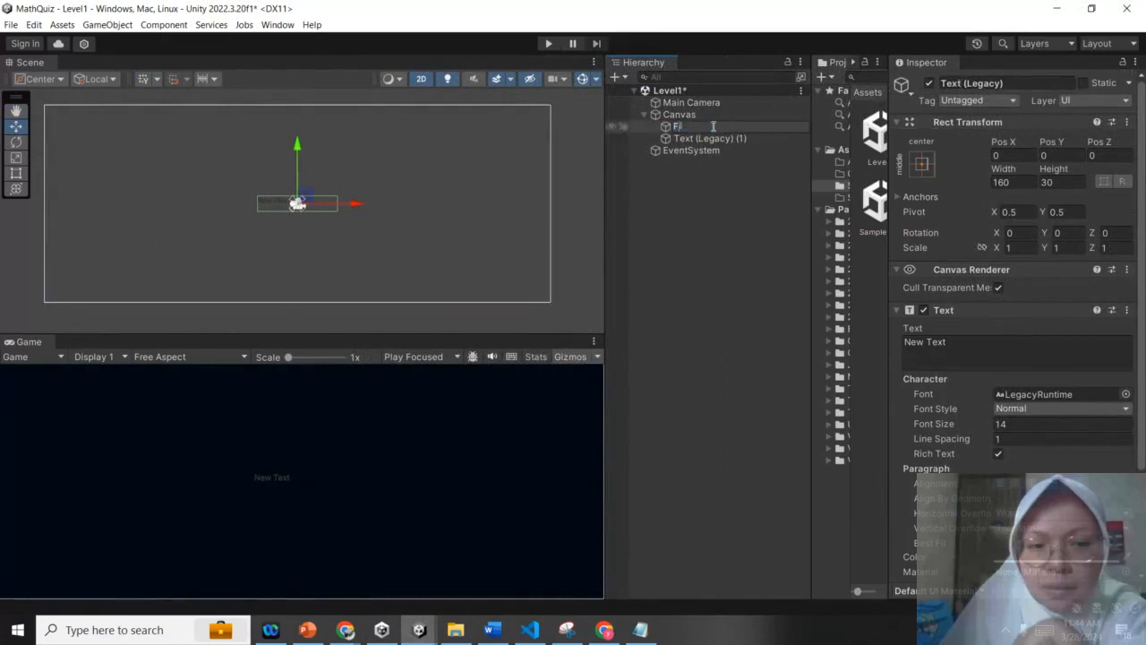
pyautogui.write('rstNumber')
pyautogui.press('Return')
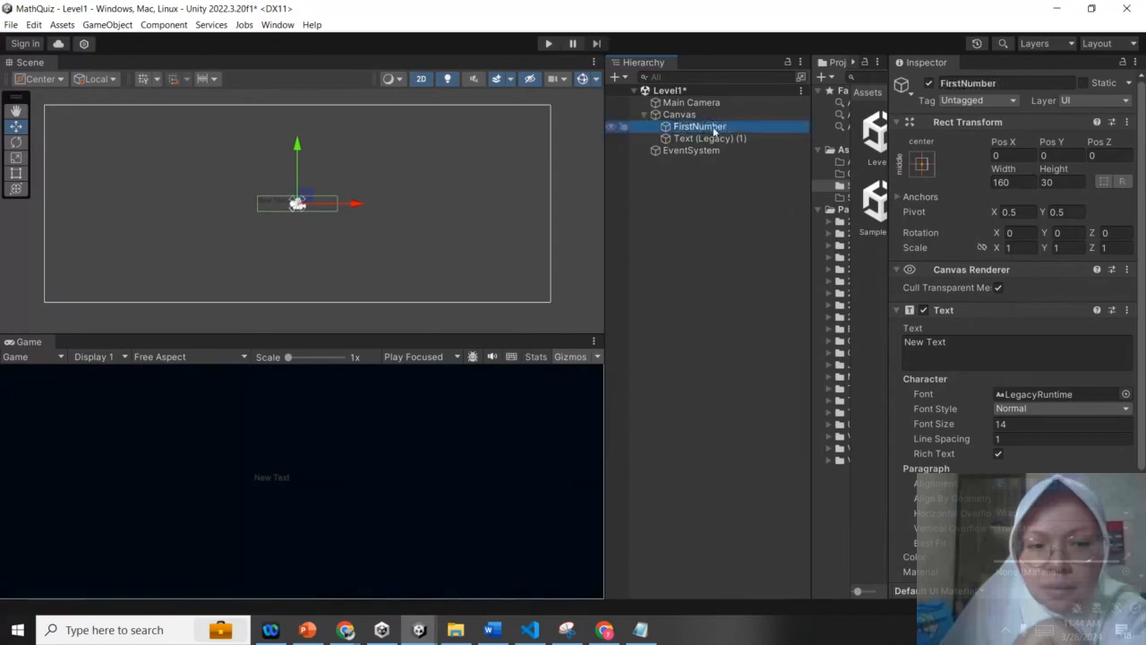
# - Rename the duplicated Text object under the Canvas to SecondNumber
pyautogui.click(712, 139)
pyautogui.rightClick(713, 139)
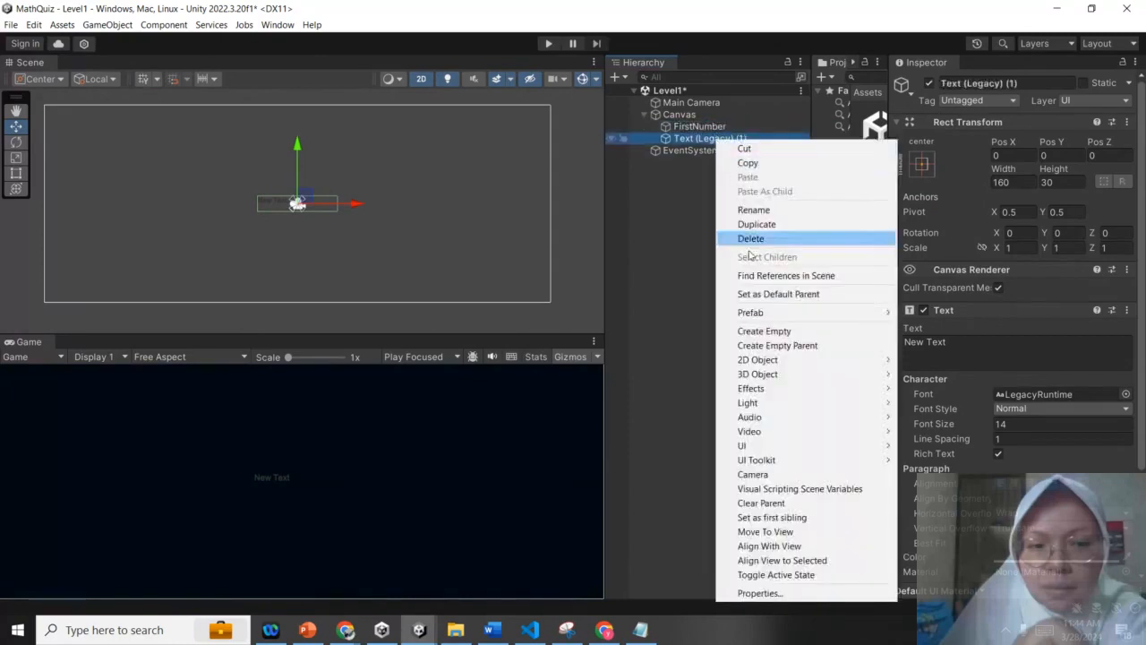
pyautogui.click(760, 211)
pyautogui.write('Second')
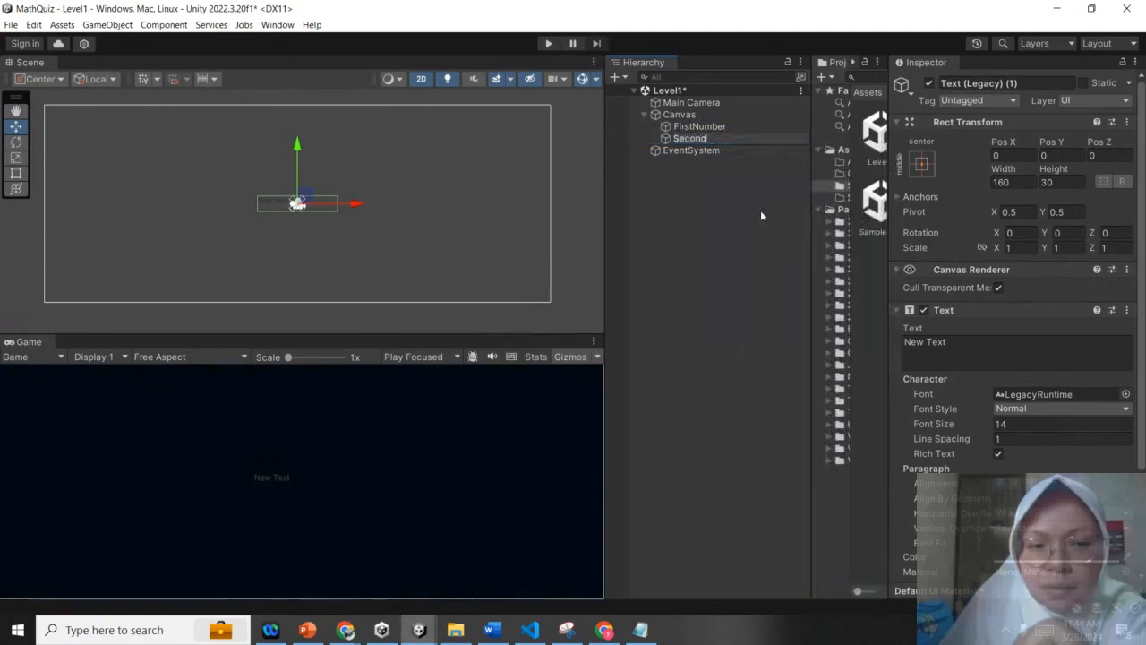
pyautogui.write('Number')
pyautogui.press('Return')
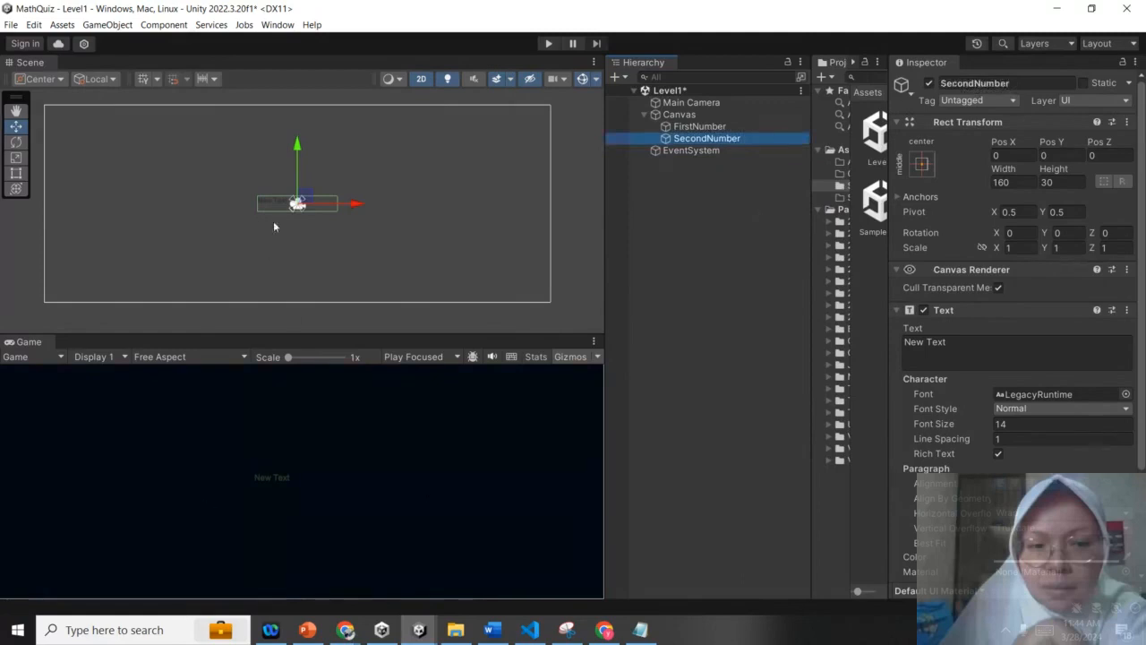
# - Move the FirstNumber text to the canvas's upper right area, about X 250, Y 89, and spread its anchors around its corners
pyautogui.click(329, 197)
pyautogui.click(327, 199)
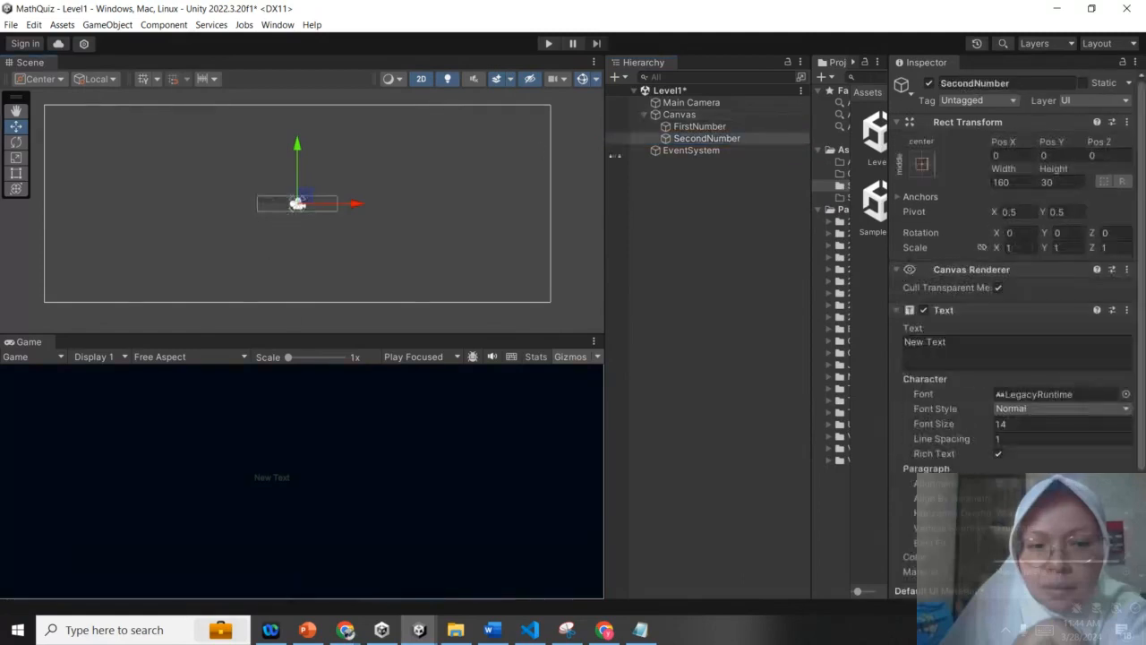
pyautogui.click(682, 127)
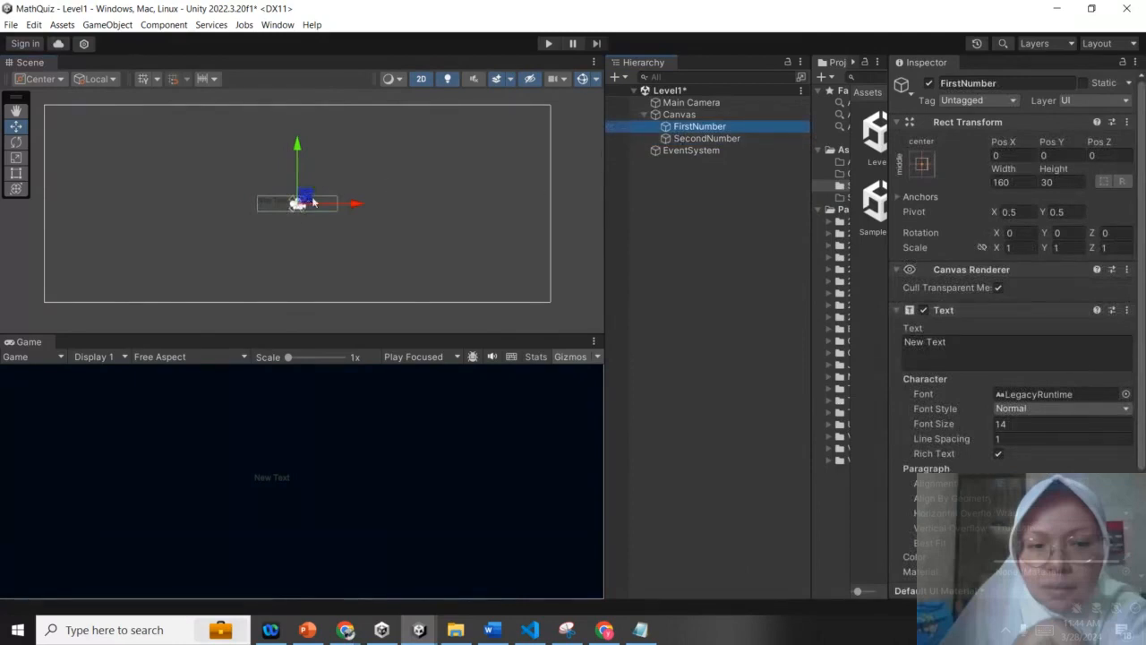
pyautogui.moveTo(359, 206); pyautogui.dragTo(476, 205)
pyautogui.moveTo(419, 161); pyautogui.dragTo(424, 111)
pyautogui.moveTo(472, 161); pyautogui.dragTo(481, 160)
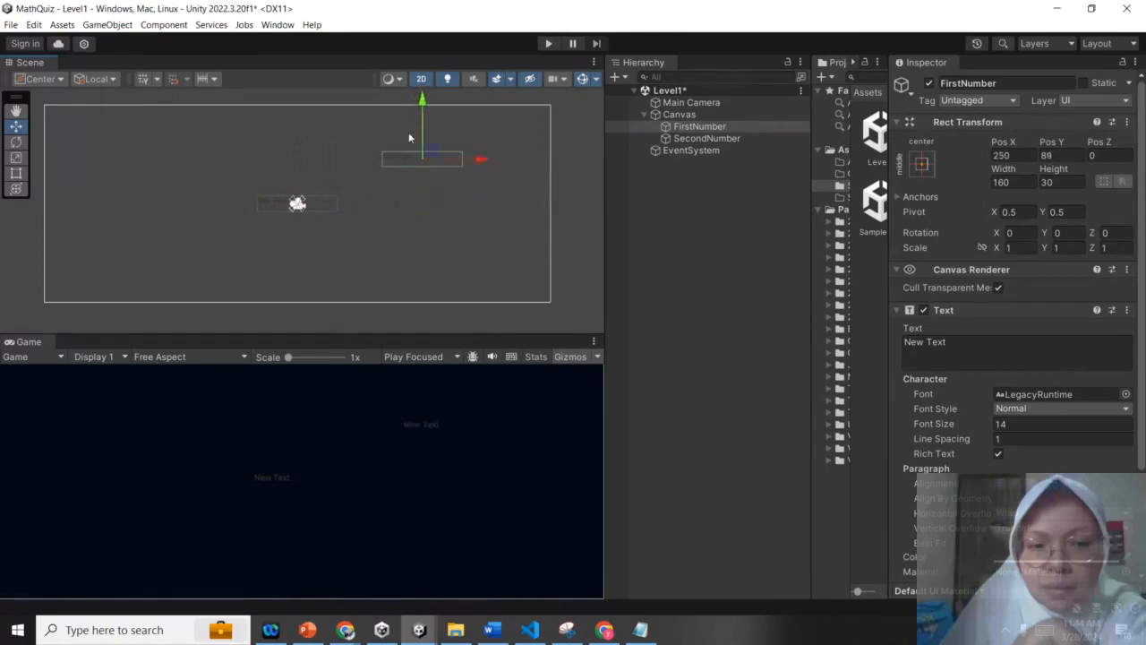
pyautogui.moveTo(302, 200); pyautogui.dragTo(466, 150)
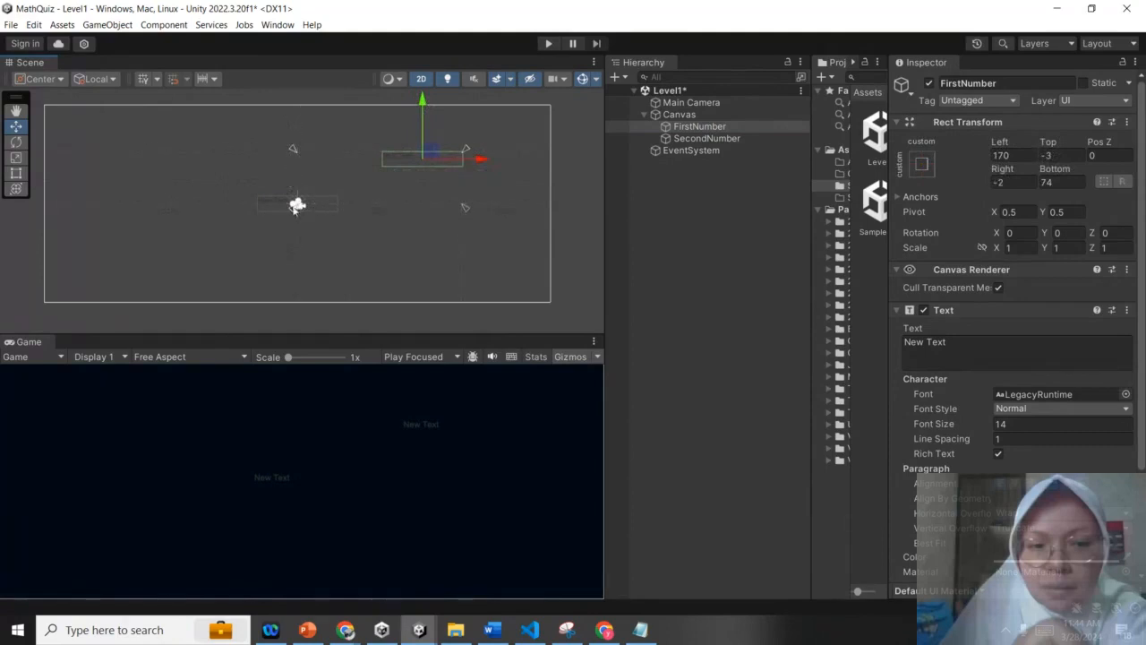
pyautogui.moveTo(295, 206); pyautogui.dragTo(380, 175)
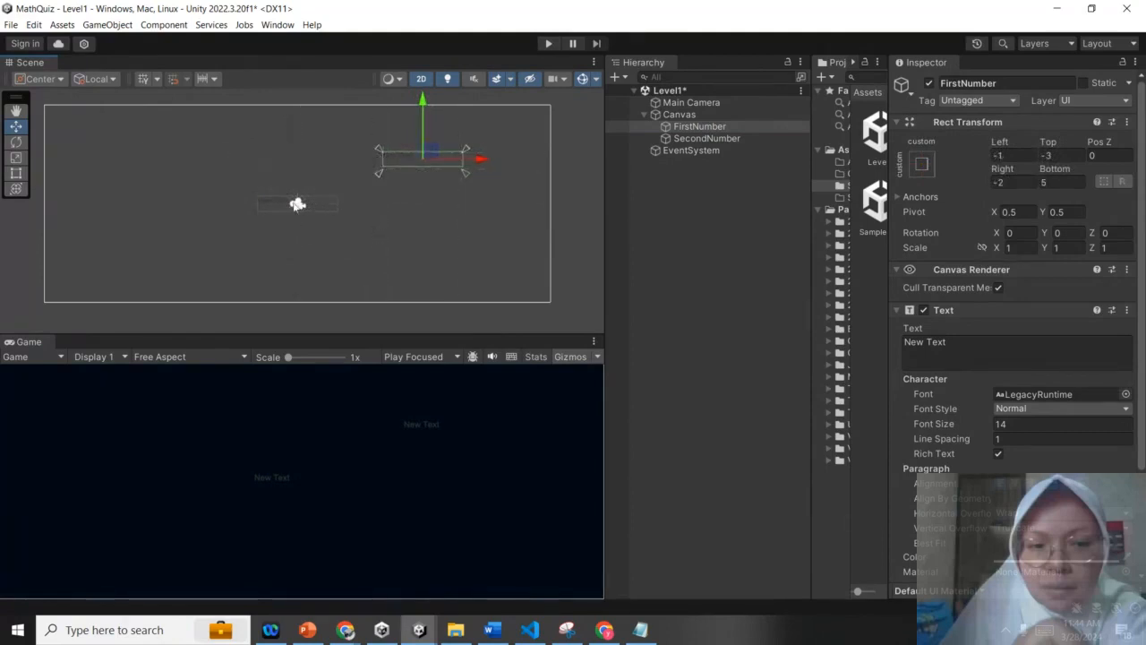
# - Shift the Main Camera slightly along its X axis to about X -0.42
pyautogui.click(297, 203)
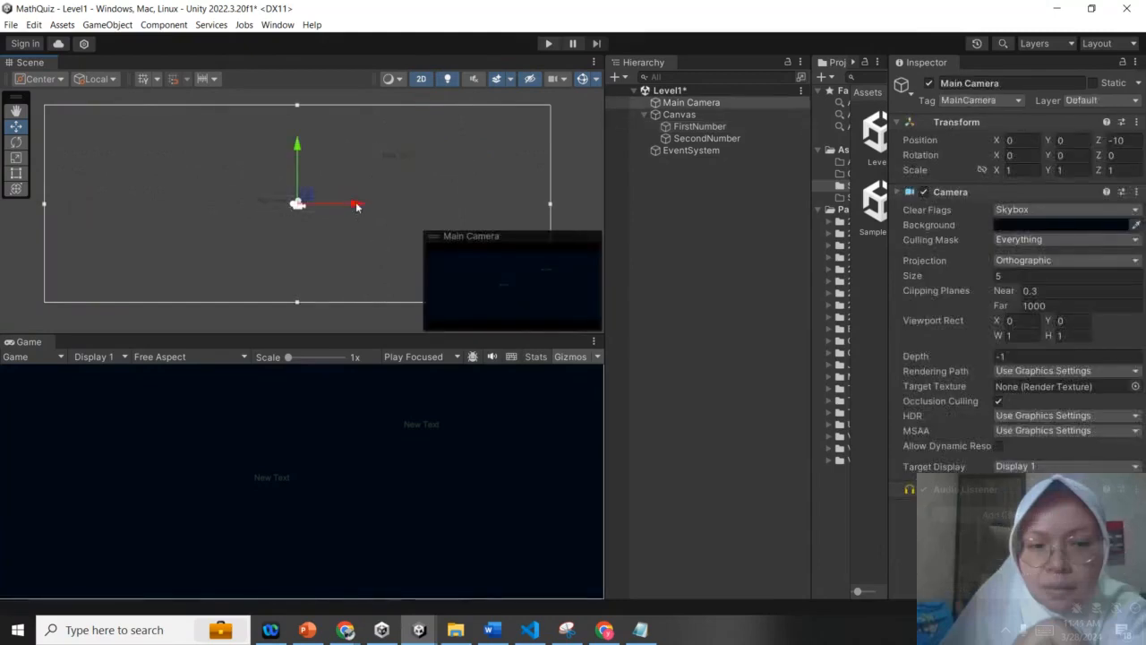
pyautogui.moveTo(356, 205)
pyautogui.mouseDown()
pyautogui.moveTo(307, 196)
pyautogui.moveTo(355, 204)
pyautogui.mouseUp()
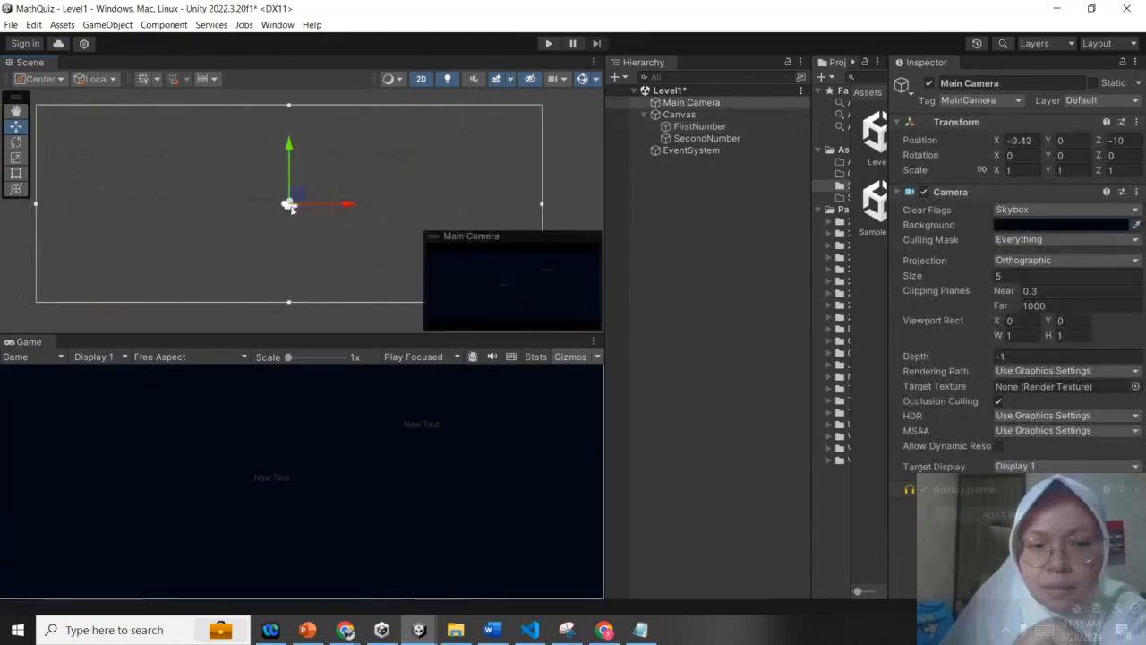
# - Move the FirstNumber text horizontally to the canvas's upper left area and refit its anchors around its corners
pyautogui.click(667, 128)
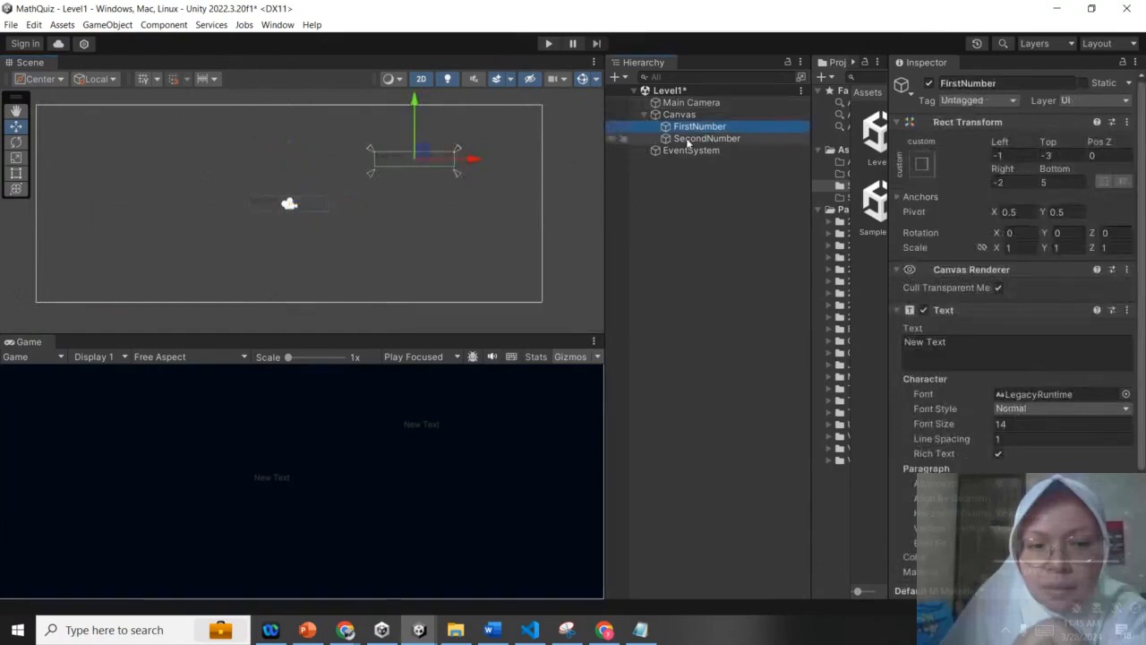
pyautogui.click(687, 141)
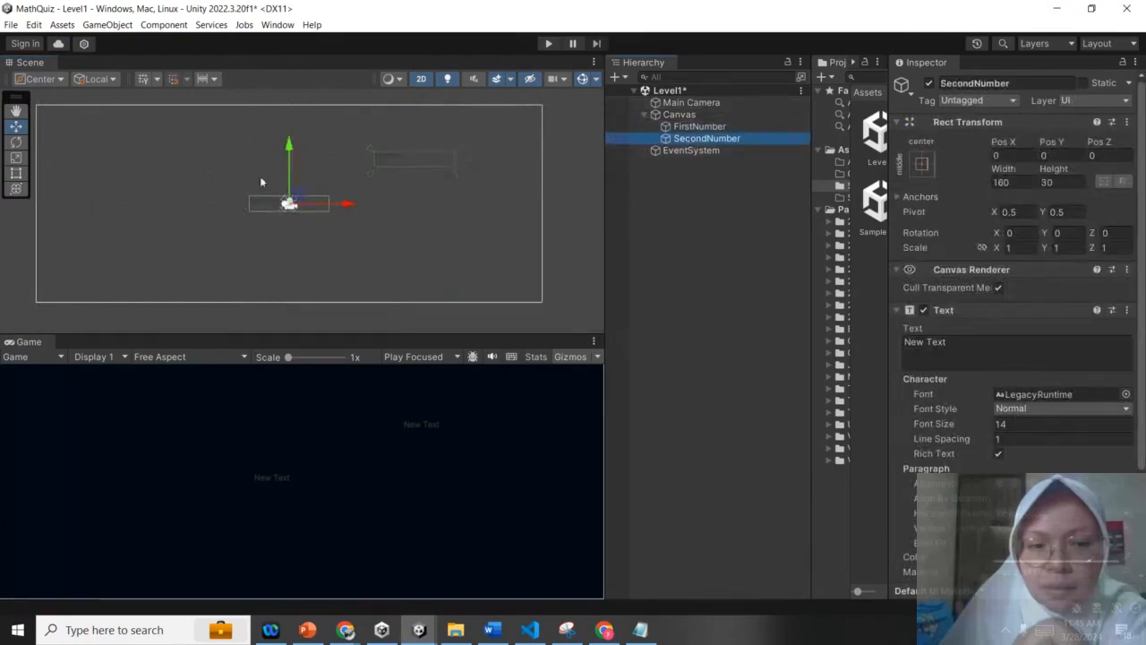
pyautogui.click(411, 163)
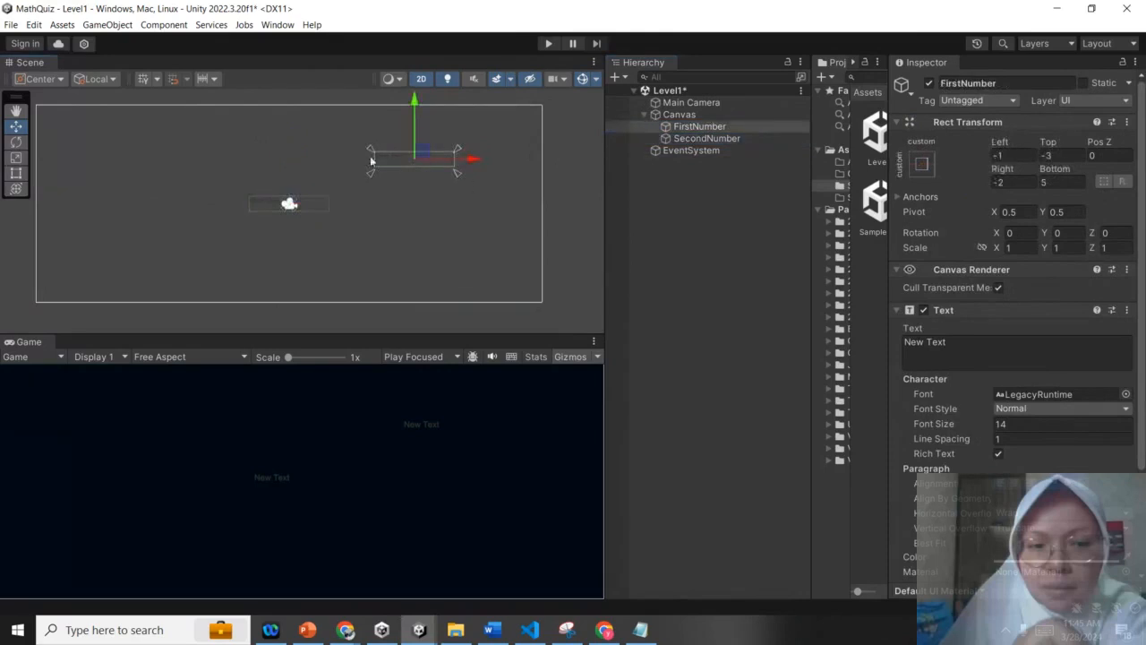
pyautogui.moveTo(387, 159); pyautogui.dragTo(278, 148)
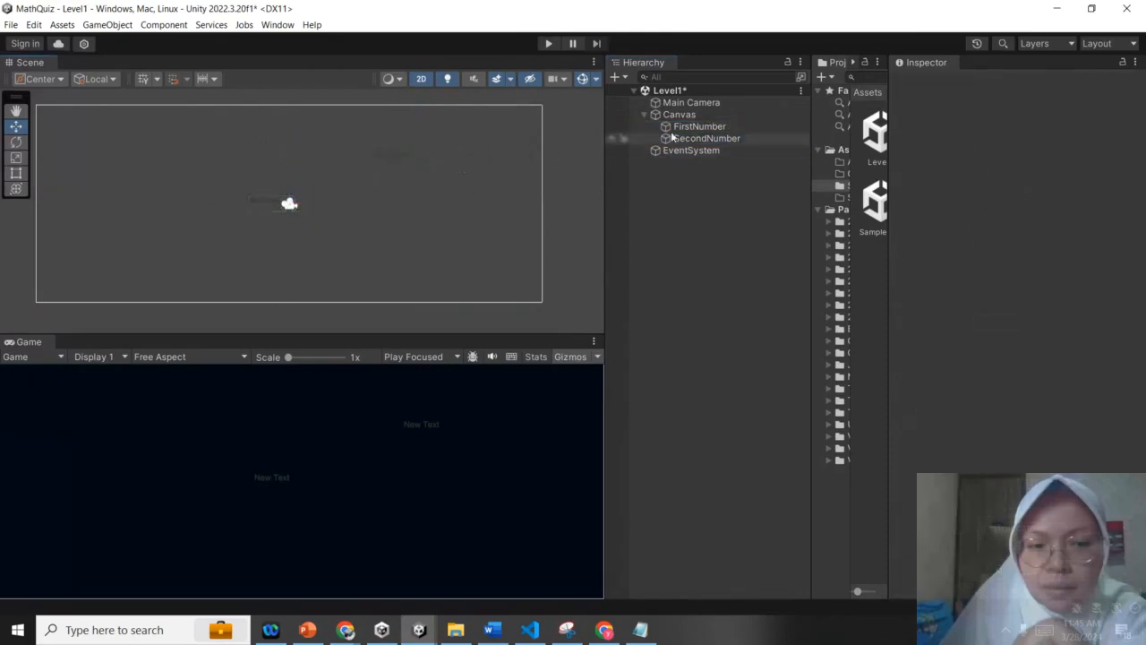
pyautogui.click(697, 126)
pyautogui.moveTo(468, 162); pyautogui.dragTo(215, 159)
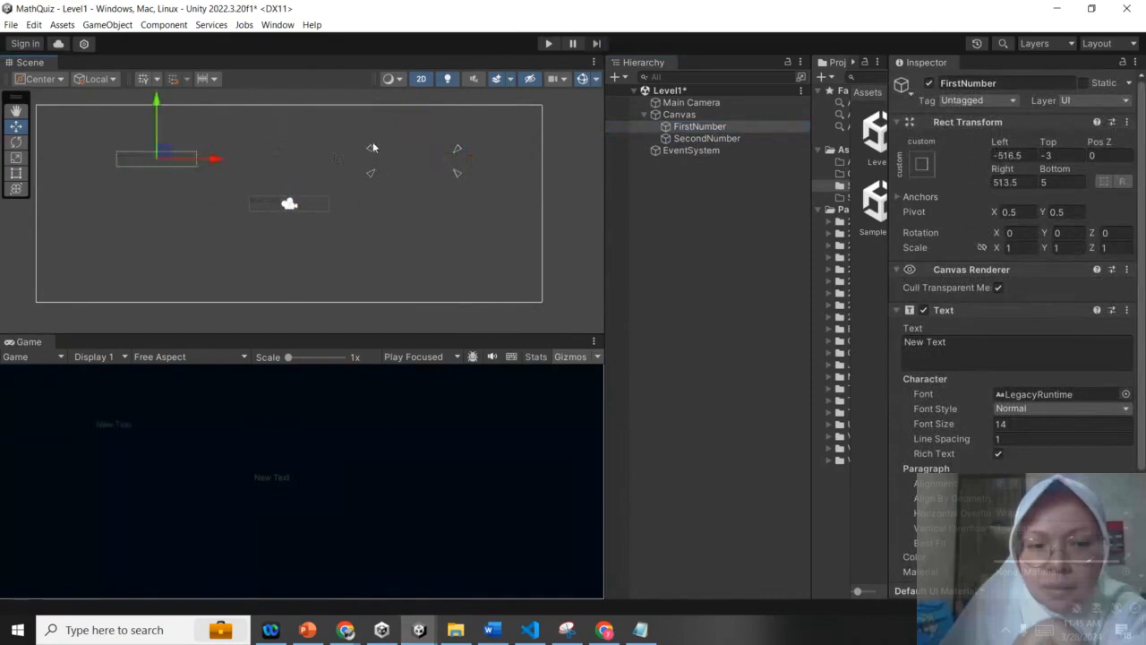
pyautogui.moveTo(371, 147); pyautogui.dragTo(111, 149)
pyautogui.moveTo(458, 172); pyautogui.dragTo(203, 176)
# - Move the SecondNumber text to the canvas's upper right area, about X 252, Y 82, and spread its anchors around its corners
pyautogui.click(262, 204)
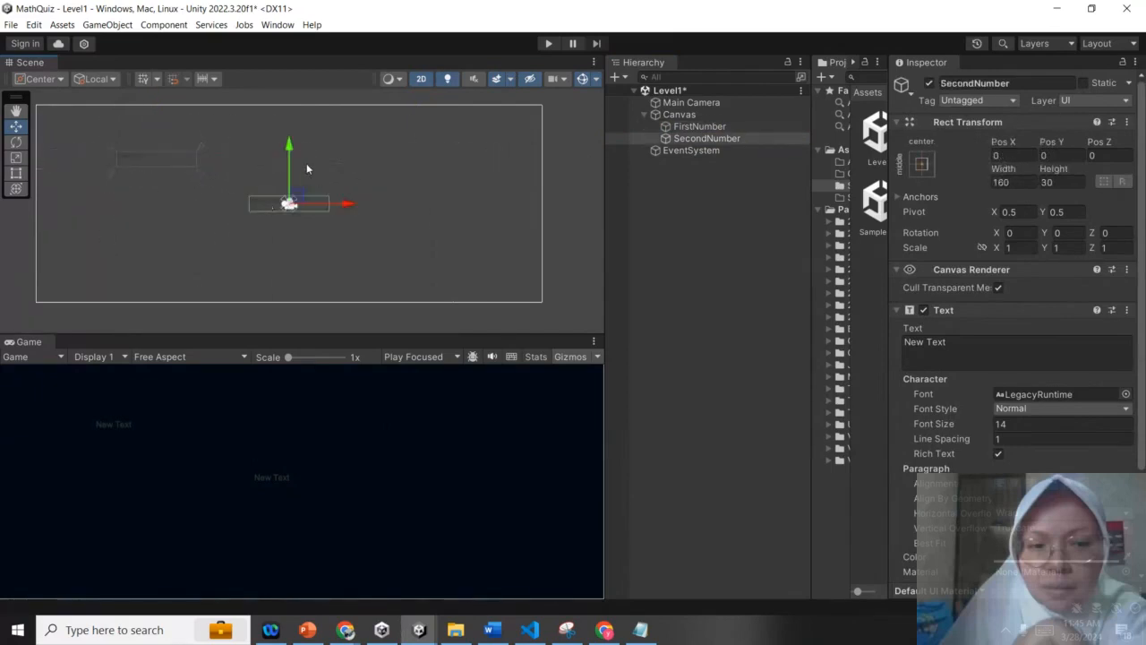
pyautogui.moveTo(340, 204); pyautogui.dragTo(474, 173)
pyautogui.moveTo(416, 149); pyautogui.dragTo(418, 105)
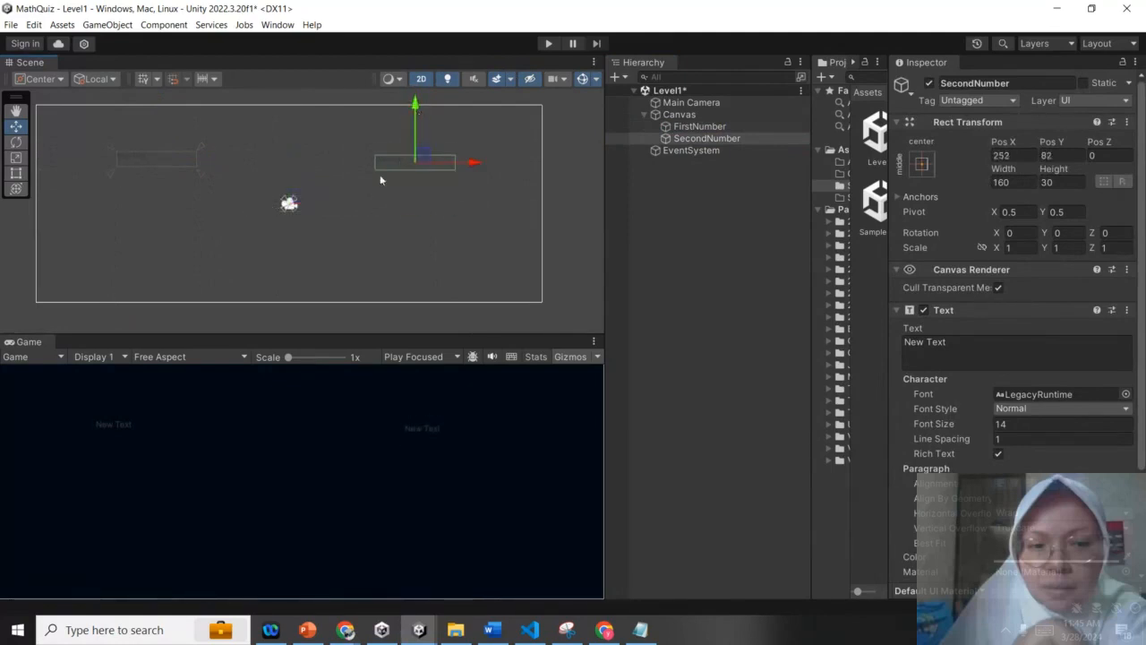
pyautogui.moveTo(293, 199); pyautogui.dragTo(461, 150)
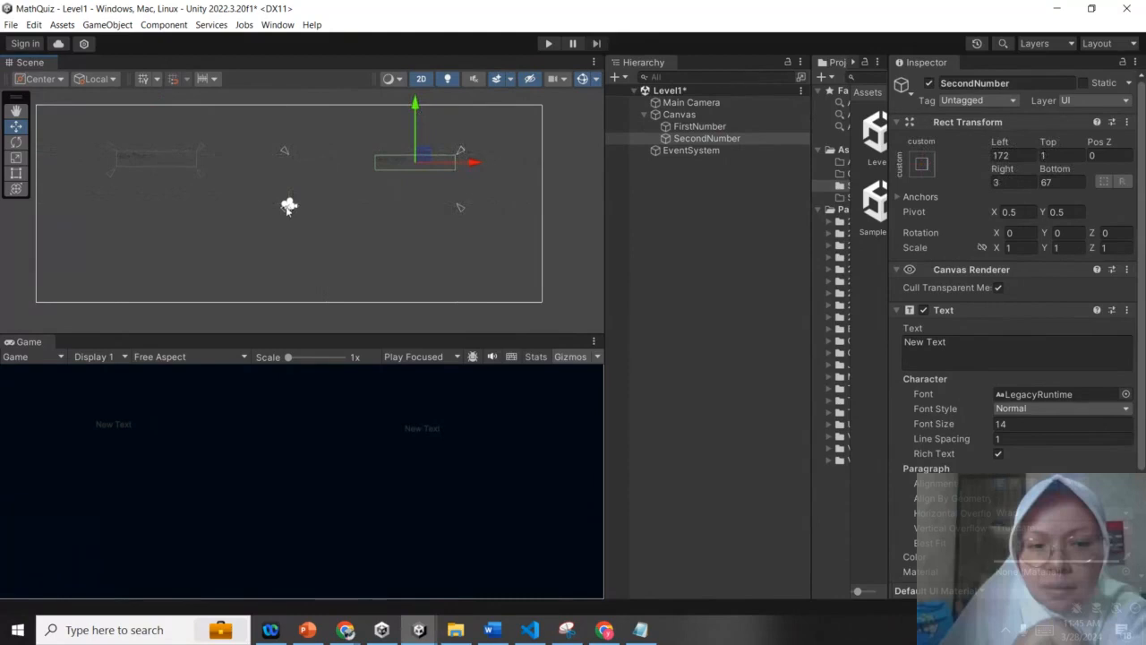
pyautogui.moveTo(289, 206); pyautogui.dragTo(372, 175)
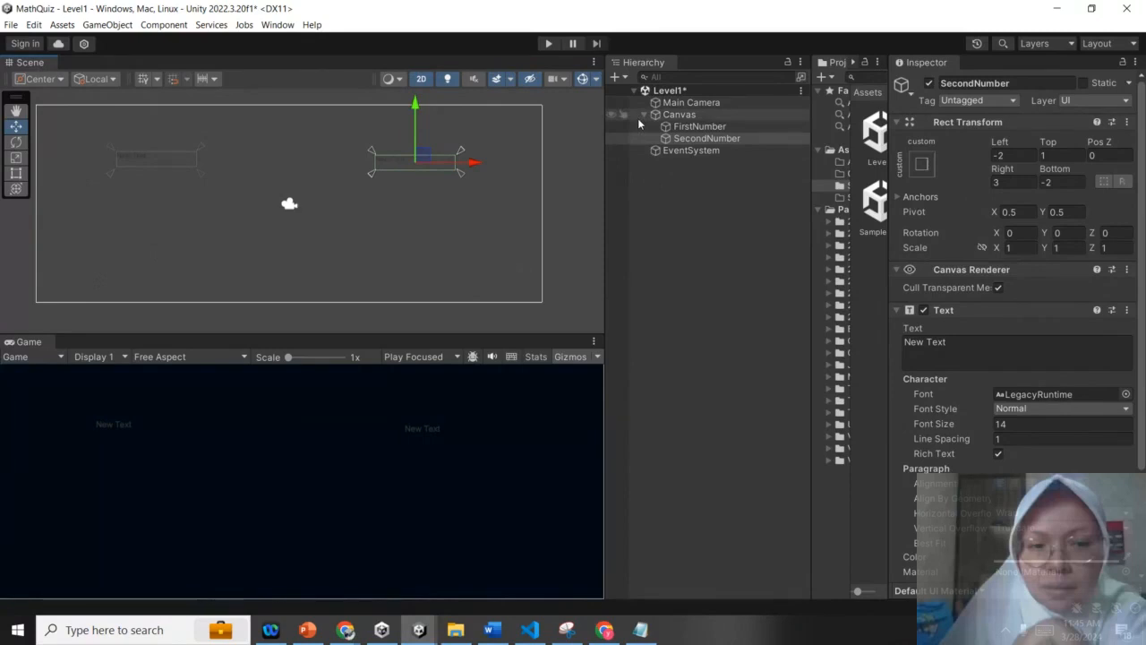
# - Add a legacy Button as a child of the Canvas
pyautogui.click(669, 115)
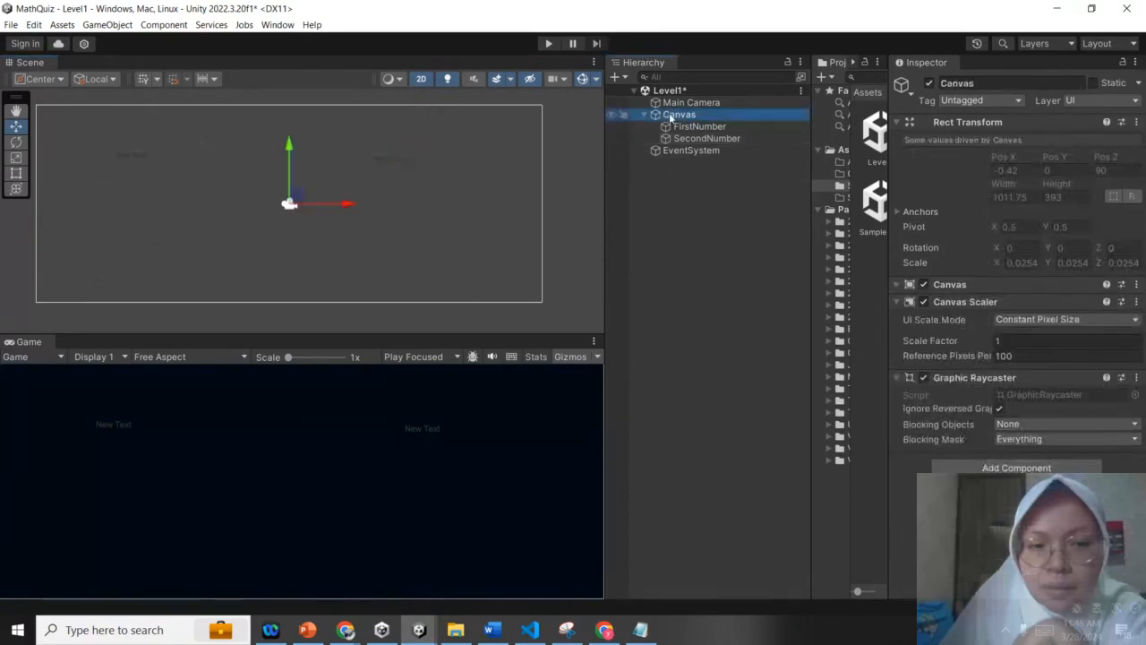
pyautogui.rightClick(670, 117)
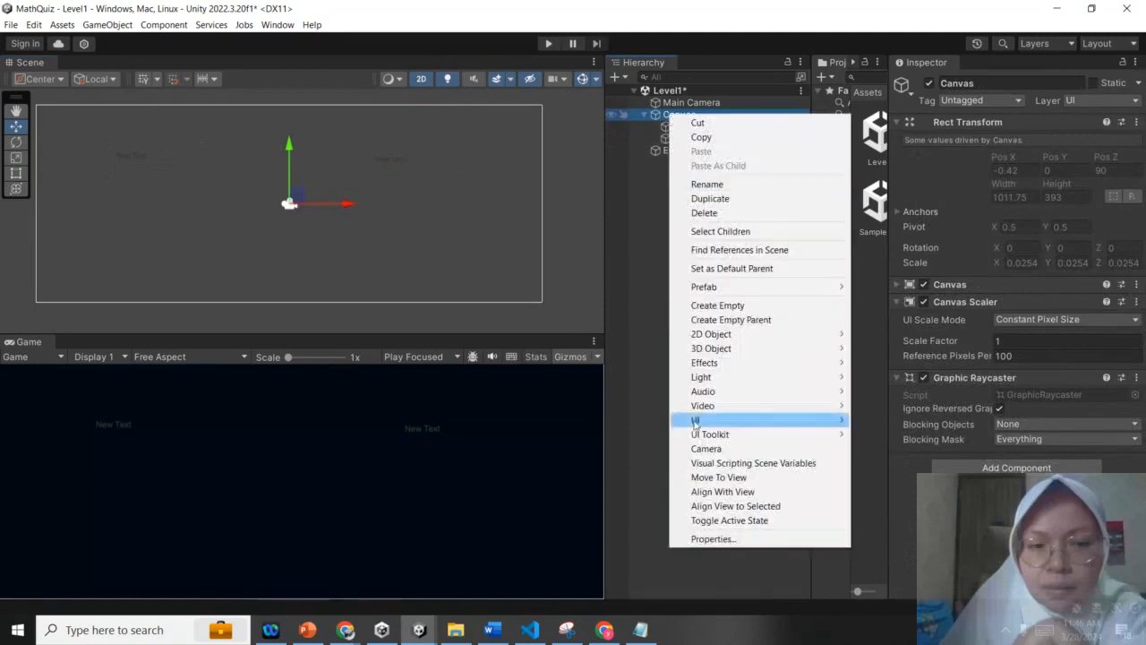
pyautogui.moveTo(694, 421)
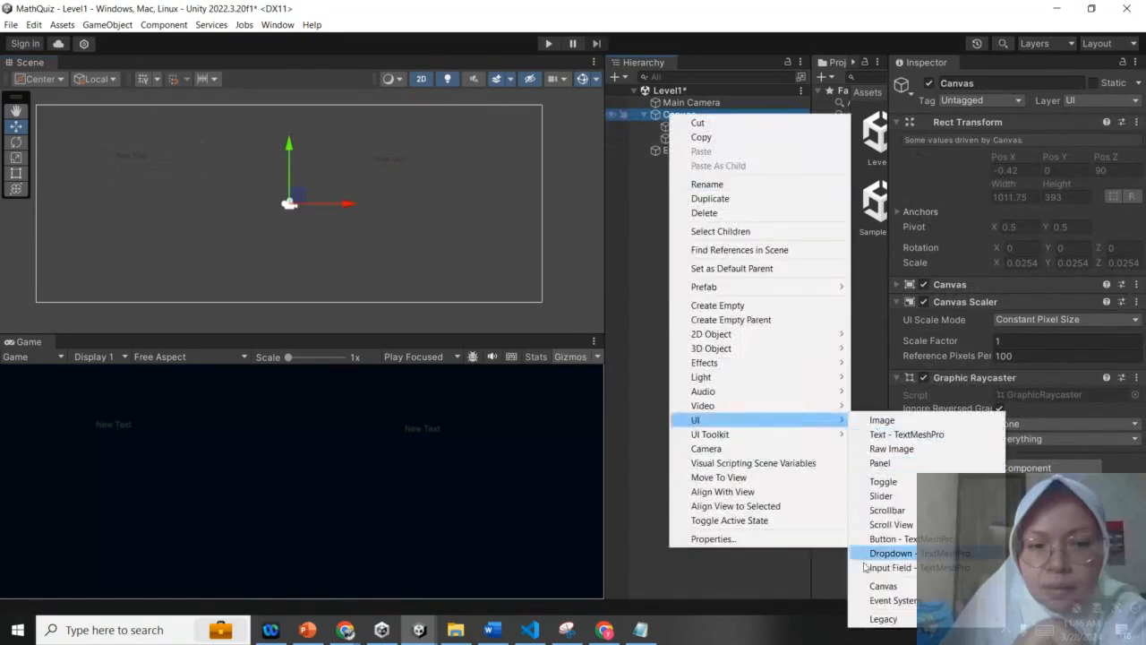
pyautogui.moveTo(887, 619)
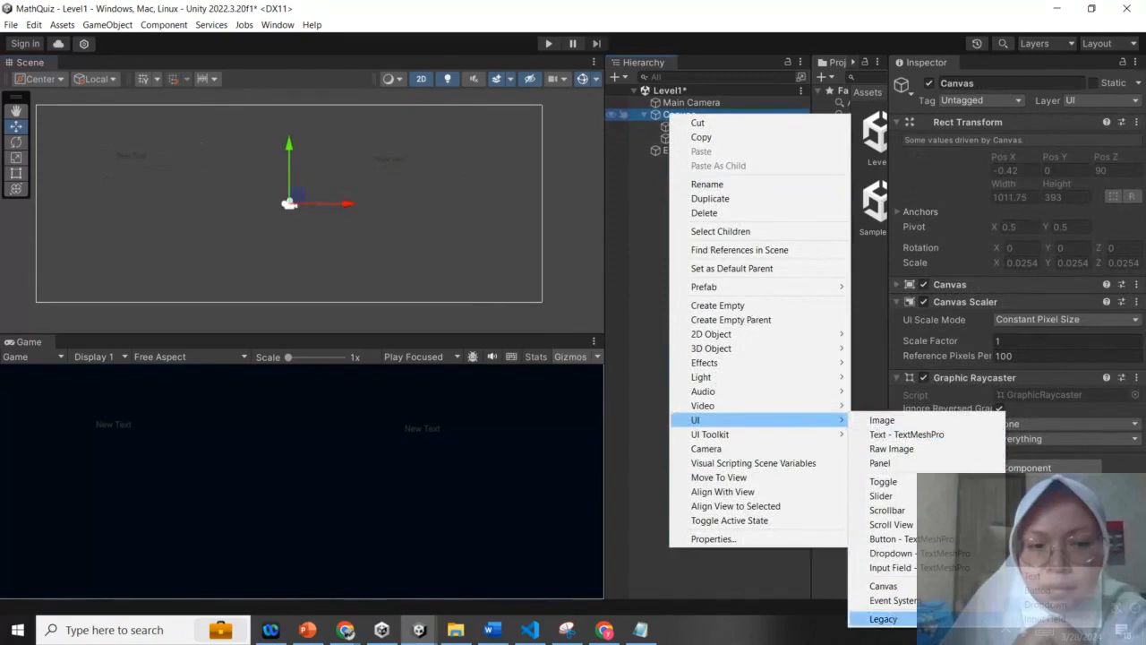
pyautogui.click(1048, 591)
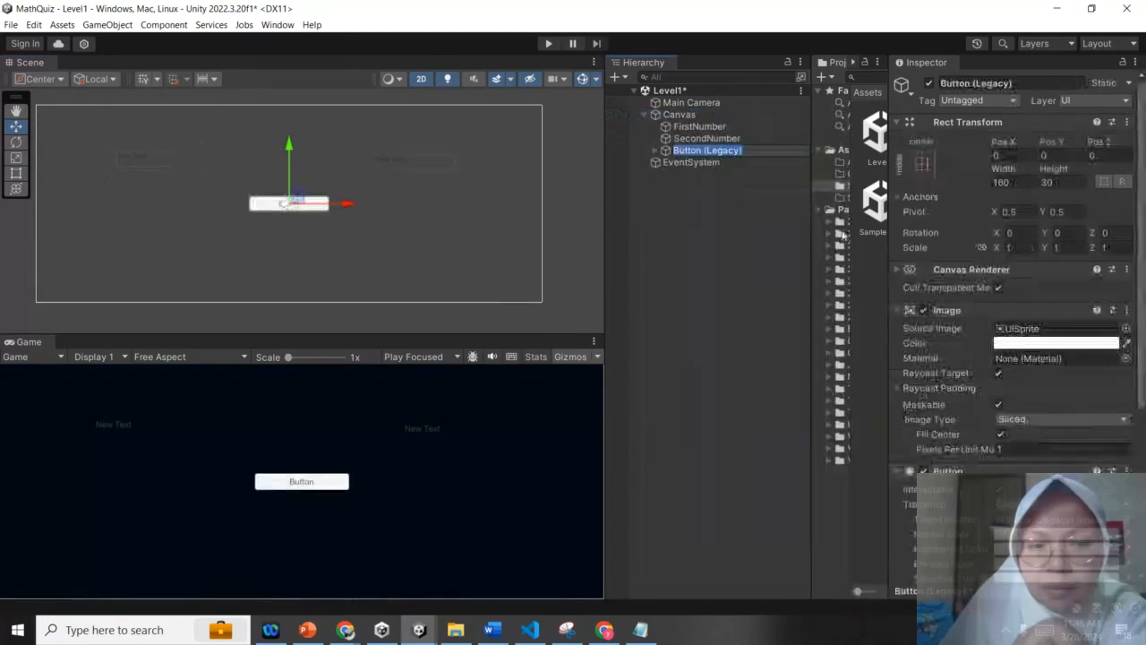
# - Keep the new legacy Button's default name and duplicate it under the Canvas
pyautogui.click(730, 162)
pyautogui.click(722, 140)
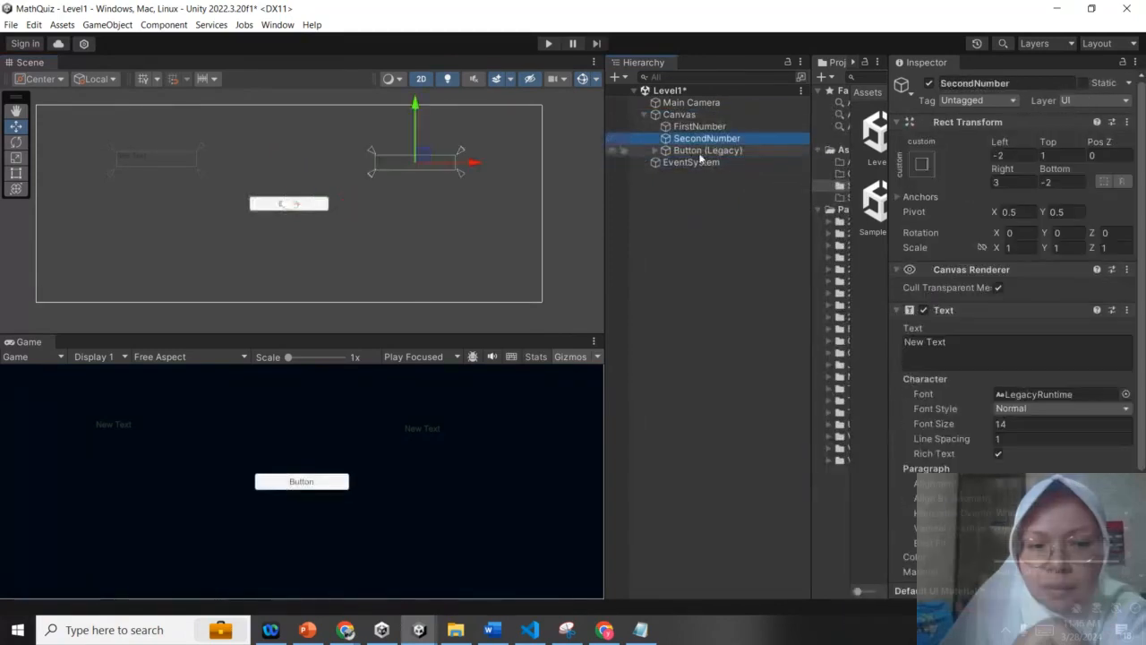
pyautogui.click(704, 151)
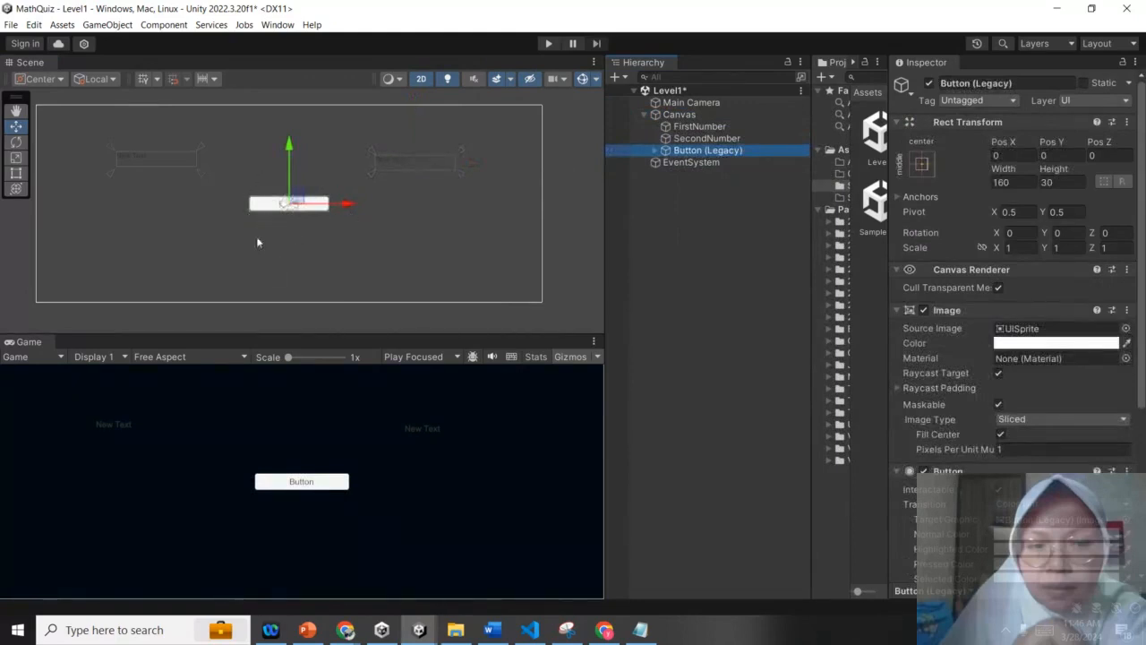
pyautogui.hotkey('ctrl', 'd')
# - Rename the original legacy Button under the Canvas to FirstAnswer
pyautogui.click(680, 151)
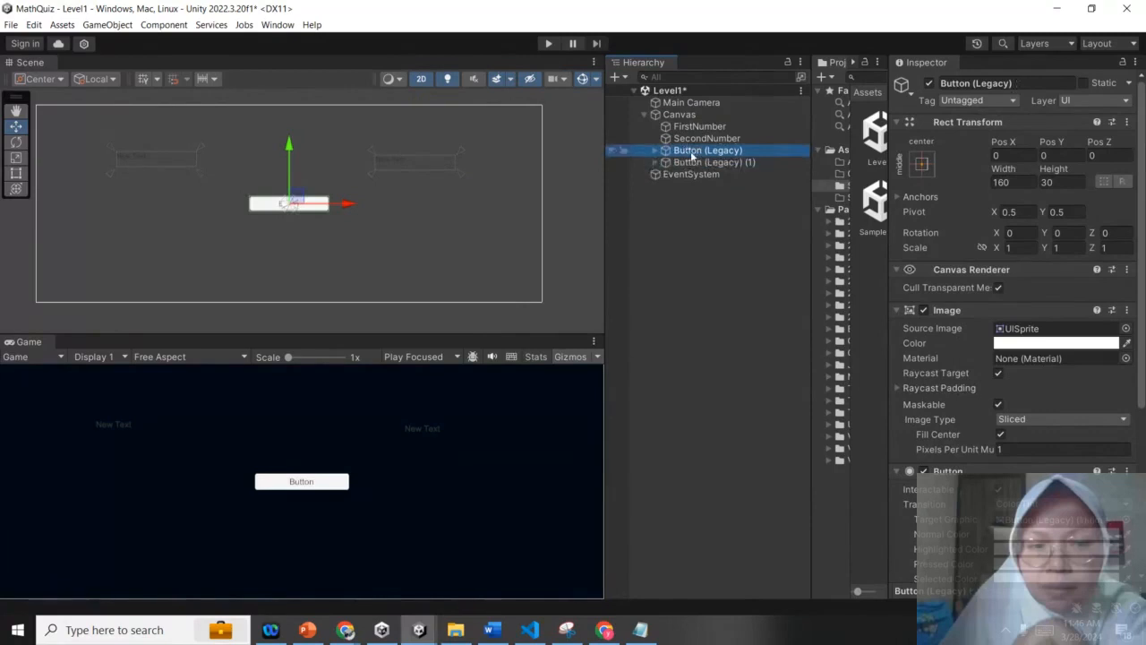
pyautogui.click(1013, 85)
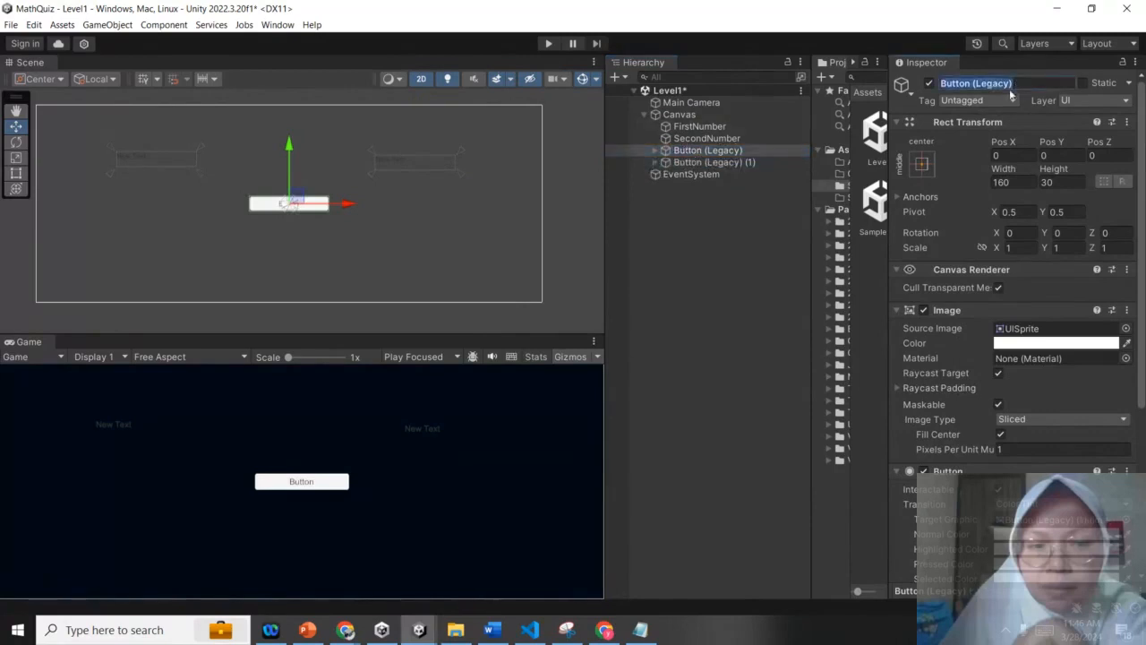
pyautogui.write('FirstA')
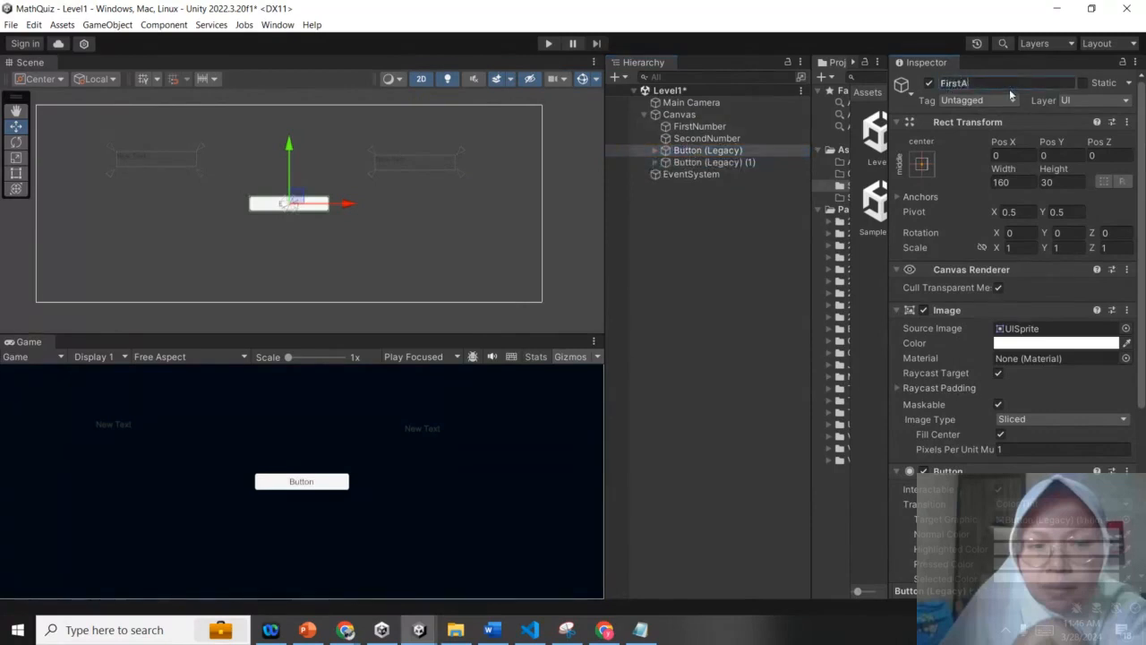
pyautogui.write('nswer')
pyautogui.press('Return')
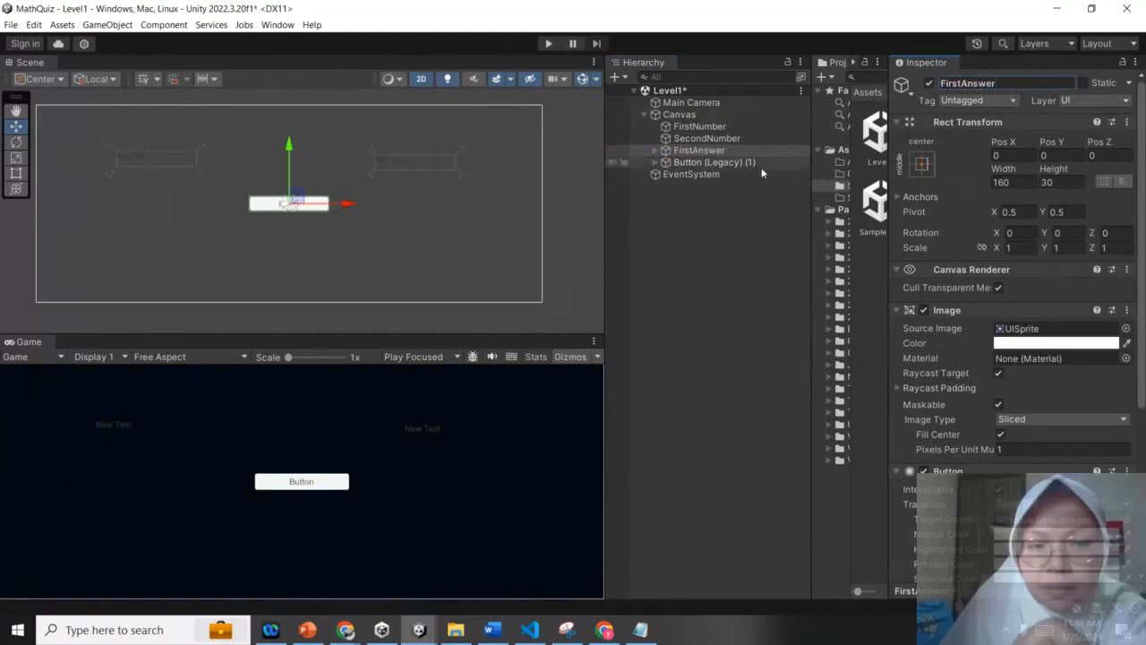
# - Rename the duplicated legacy Button under the Canvas to SecondAnswer
pyautogui.click(716, 162)
pyautogui.click(966, 83)
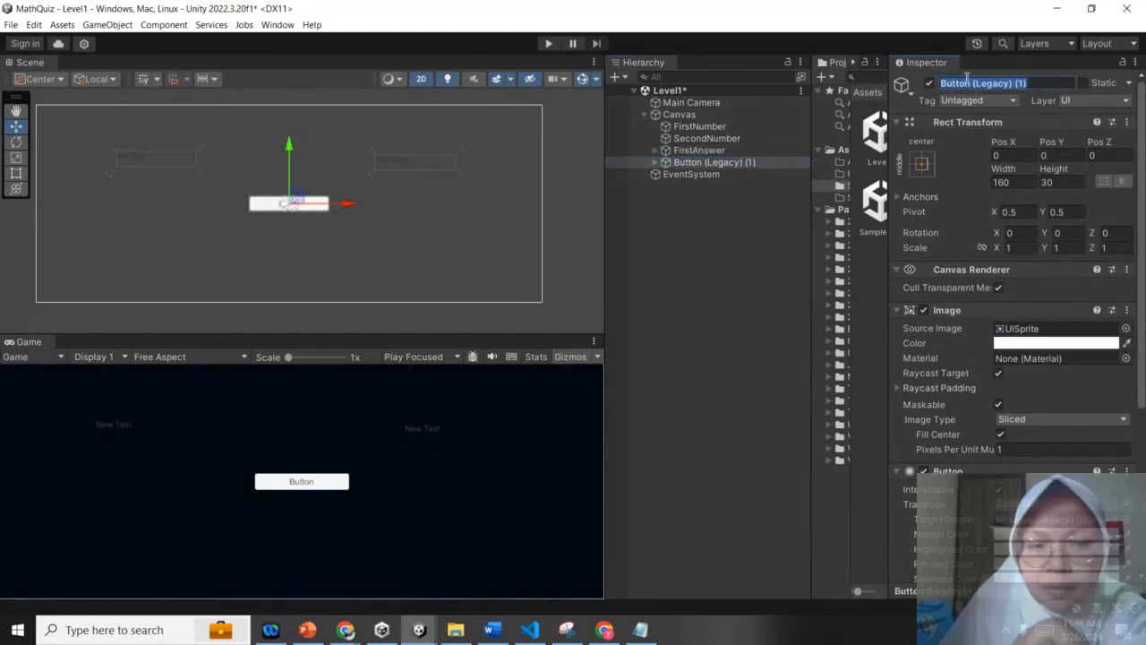
pyautogui.write('Second')
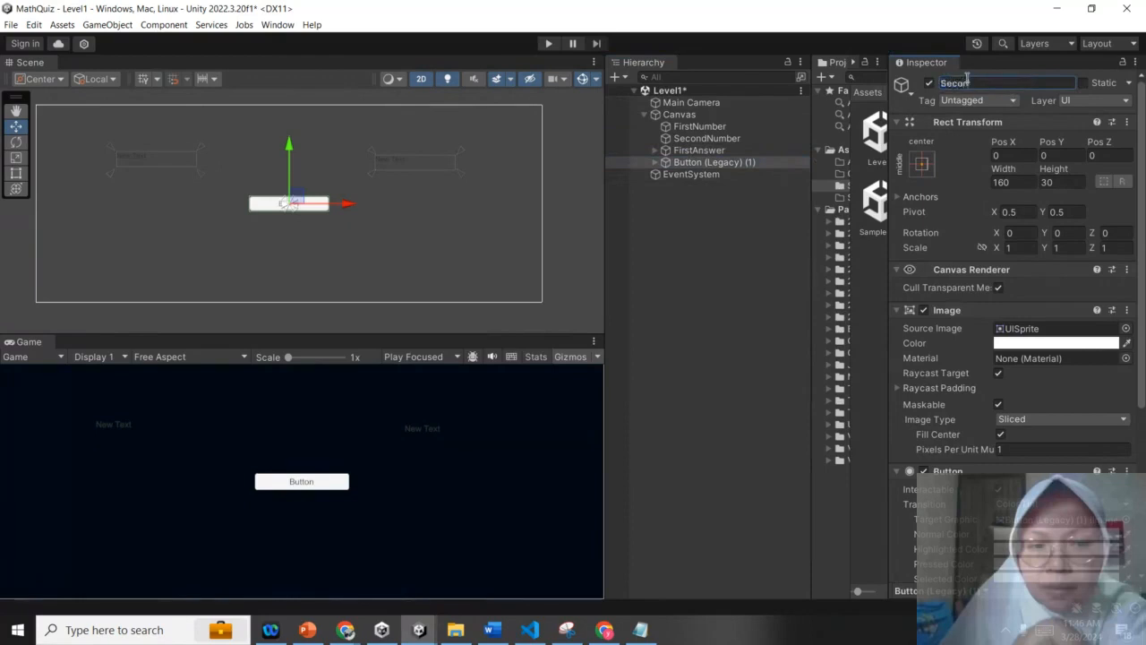
pyautogui.write('Answer')
pyautogui.press('Return')
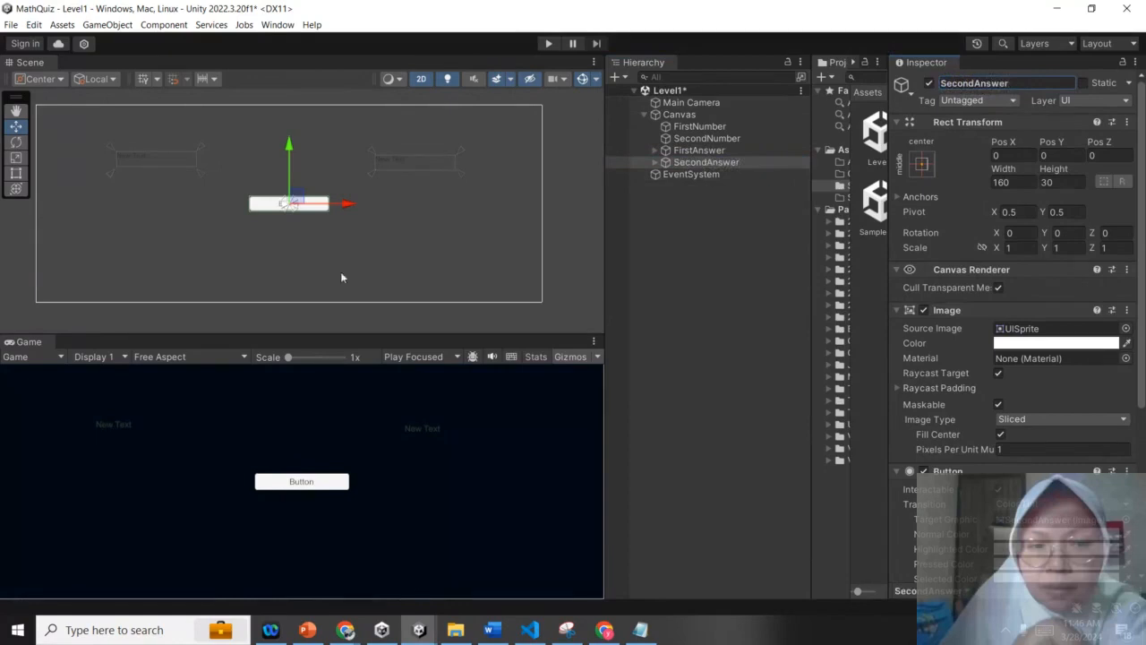
# - Move the SecondAnswer button below the SecondNumber text, to about X 245, Y -91
pyautogui.click(289, 148)
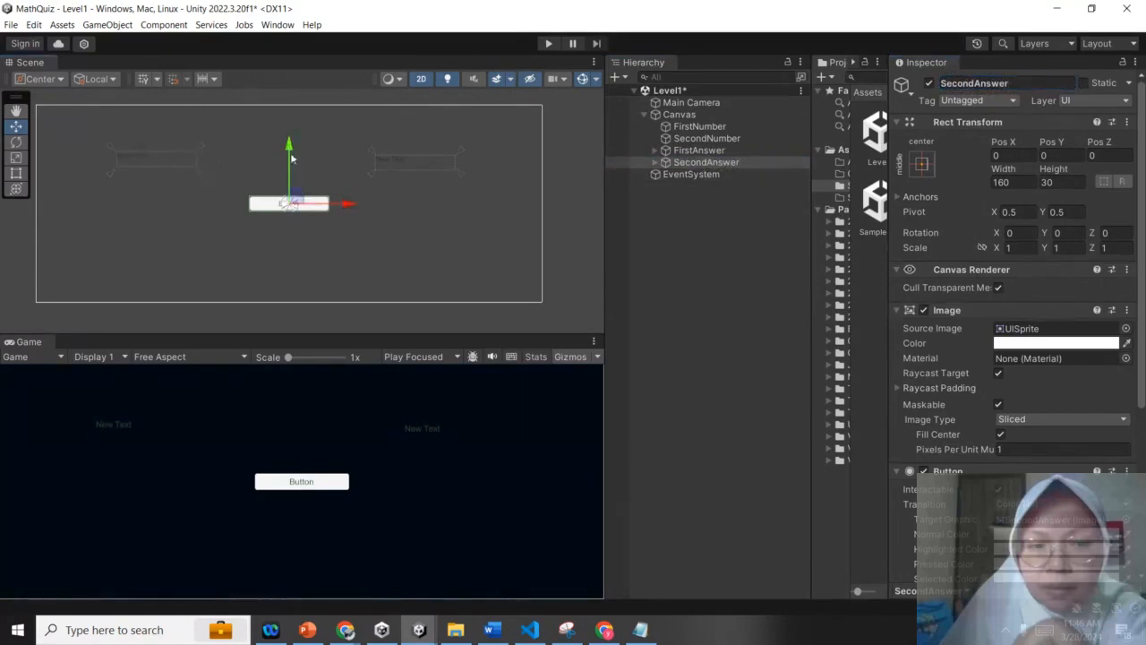
pyautogui.moveTo(288, 148); pyautogui.dragTo(286, 194)
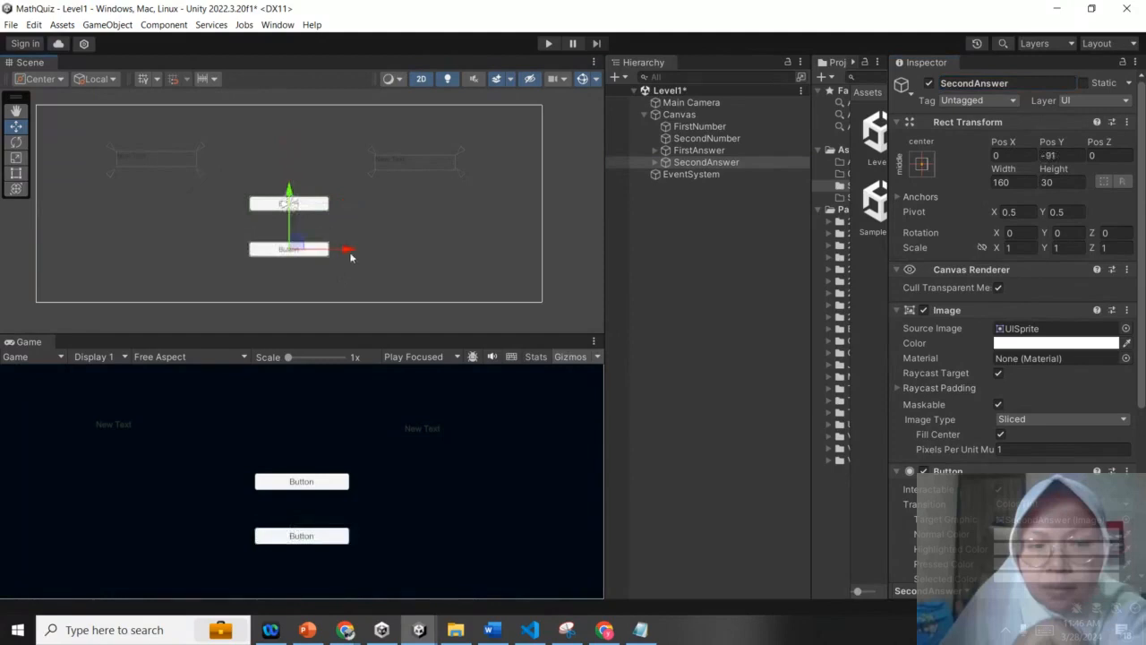
pyautogui.moveTo(347, 261); pyautogui.dragTo(455, 260)
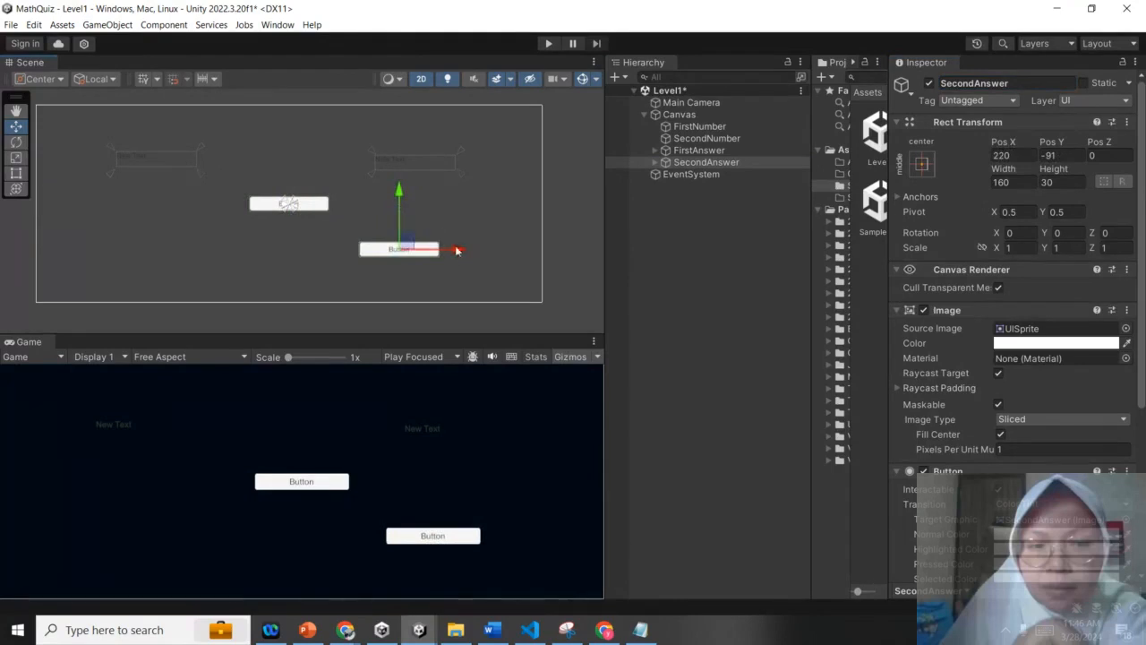
pyautogui.moveTo(456, 249); pyautogui.dragTo(469, 249)
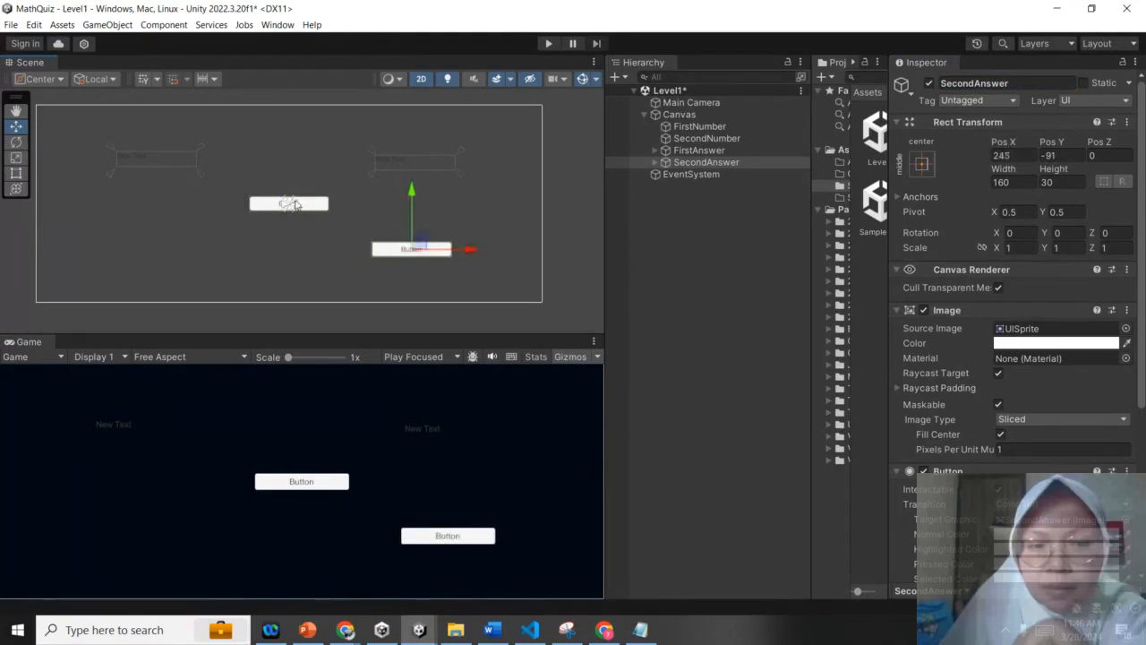
# - Place the SecondAnswer button's four anchors around the button's own corners
pyautogui.moveTo(292, 204); pyautogui.dragTo(446, 203)
pyautogui.moveTo(451, 260); pyautogui.dragTo(456, 263)
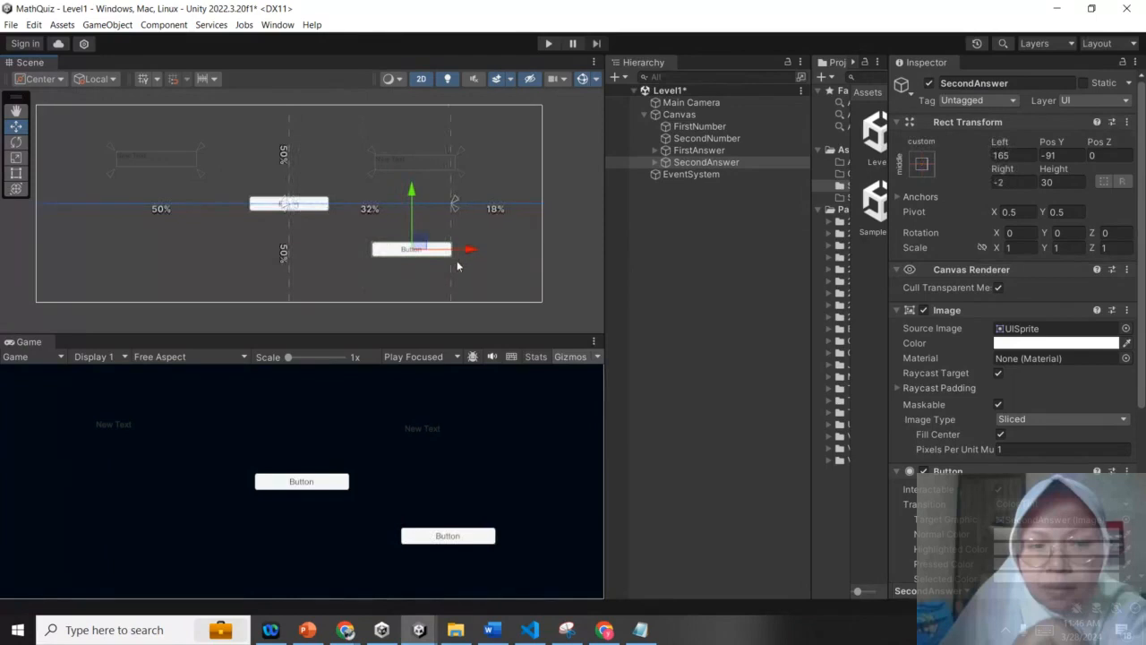
pyautogui.moveTo(454, 212); pyautogui.dragTo(454, 266)
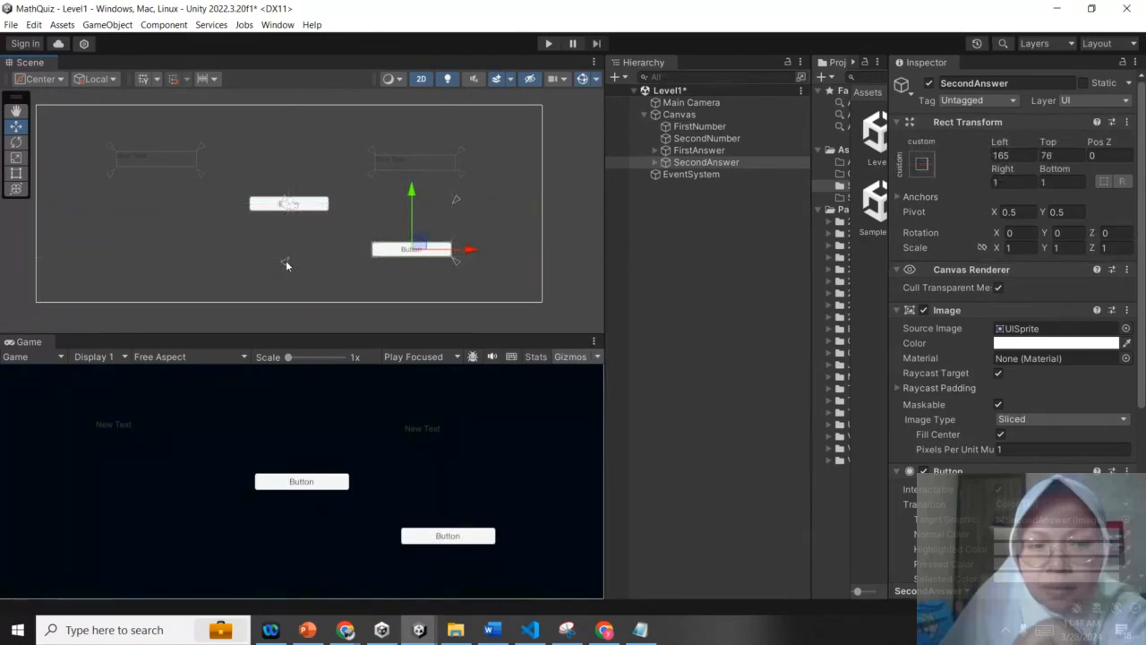
pyautogui.moveTo(286, 262); pyautogui.dragTo(367, 262)
pyautogui.moveTo(370, 201); pyautogui.dragTo(371, 242)
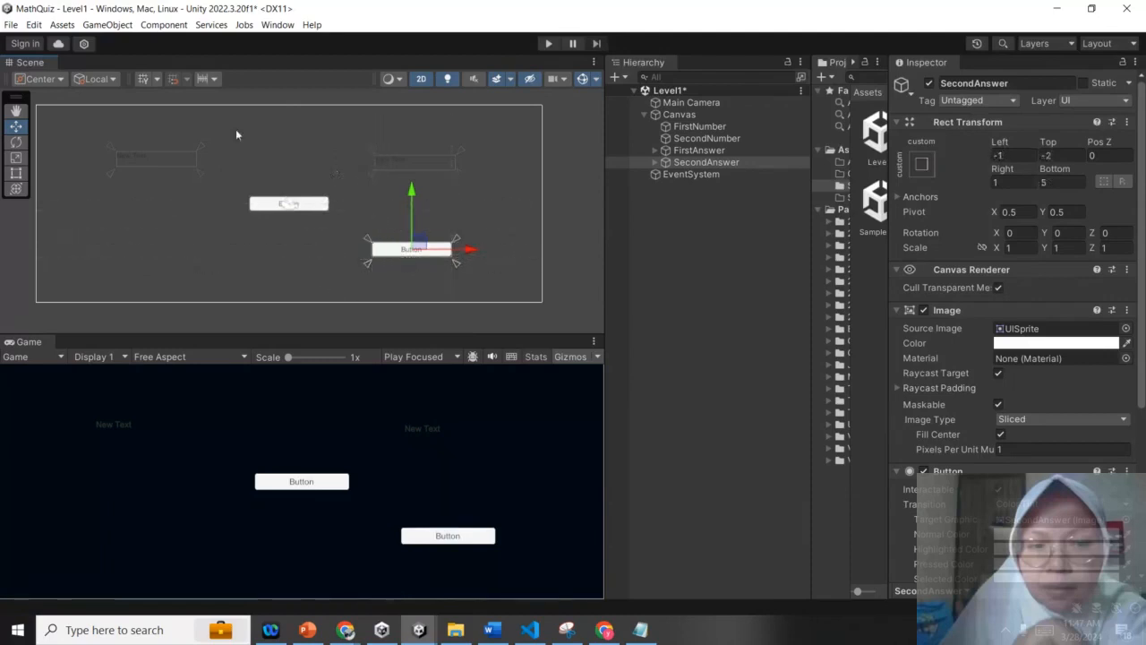
# - Move the FirstAnswer button below the FirstNumber text, to about Y -82
pyautogui.click(686, 151)
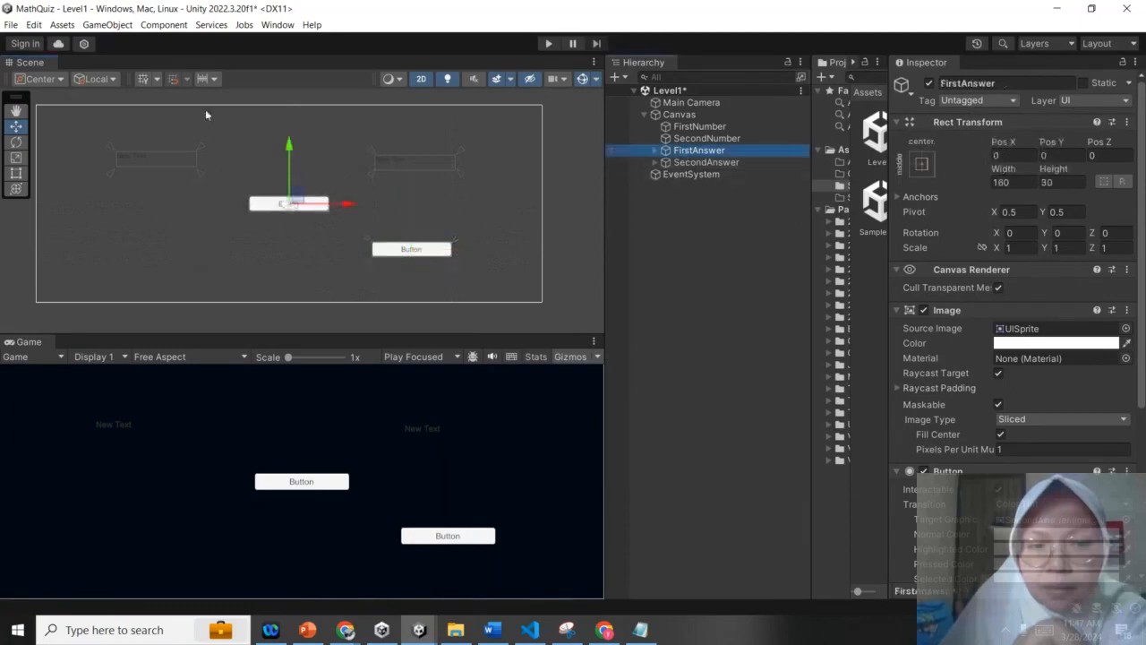
pyautogui.moveTo(289, 153); pyautogui.dragTo(289, 193)
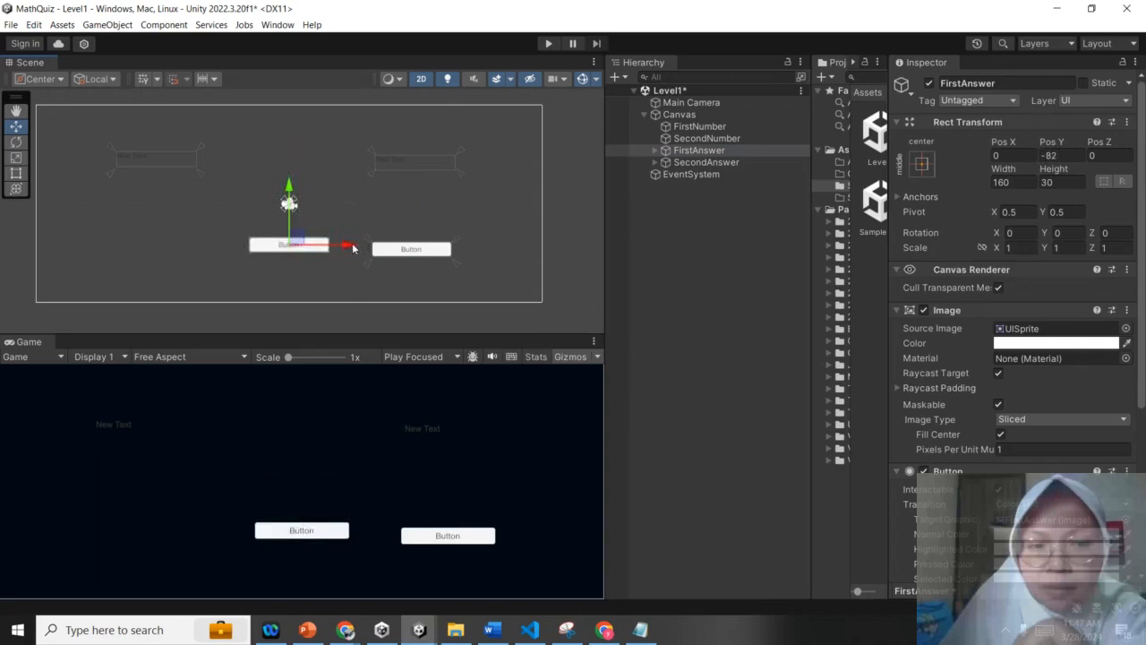
pyautogui.moveTo(351, 245); pyautogui.dragTo(225, 243)
# - Place the FirstAnswer button's four anchors around the button's own corners
pyautogui.moveTo(283, 213); pyautogui.dragTo(114, 259)
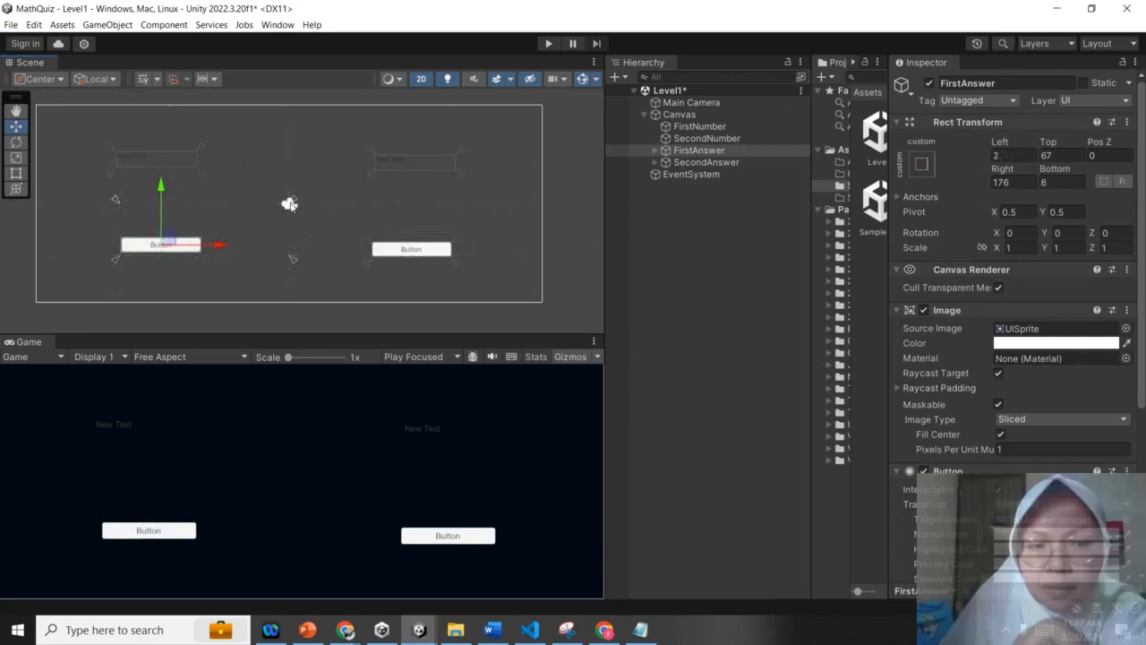
pyautogui.moveTo(289, 204); pyautogui.dragTo(206, 231)
pyautogui.click(705, 162)
pyautogui.click(698, 151)
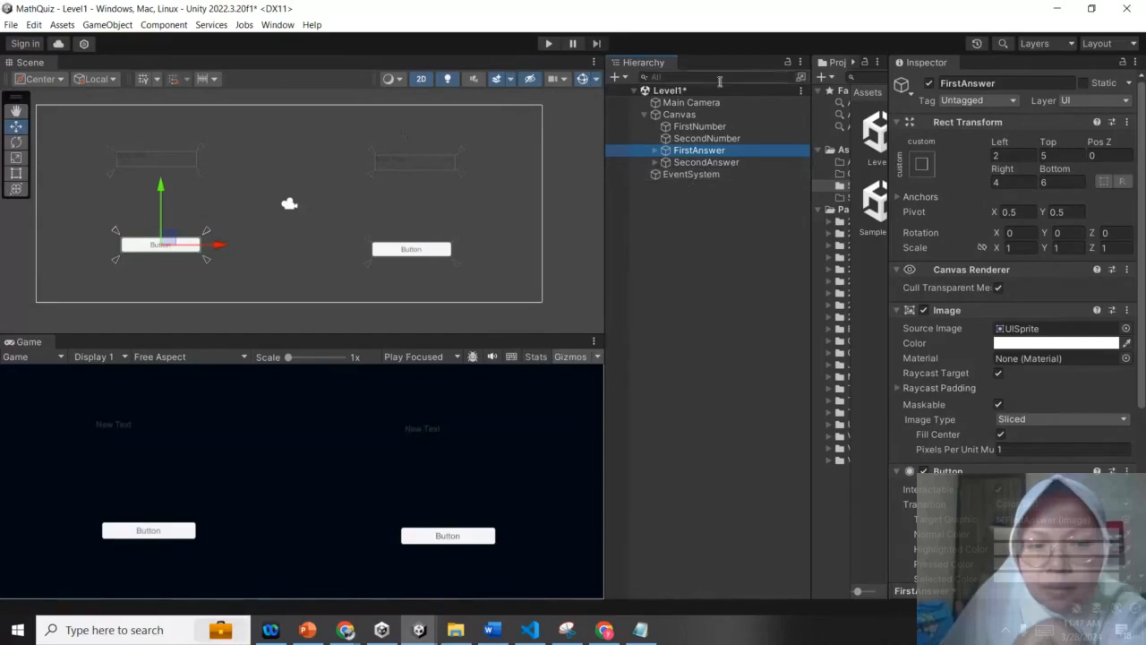
# - Add a legacy Text under the Canvas and name it CorrectOrNo
pyautogui.rightClick(717, 116)
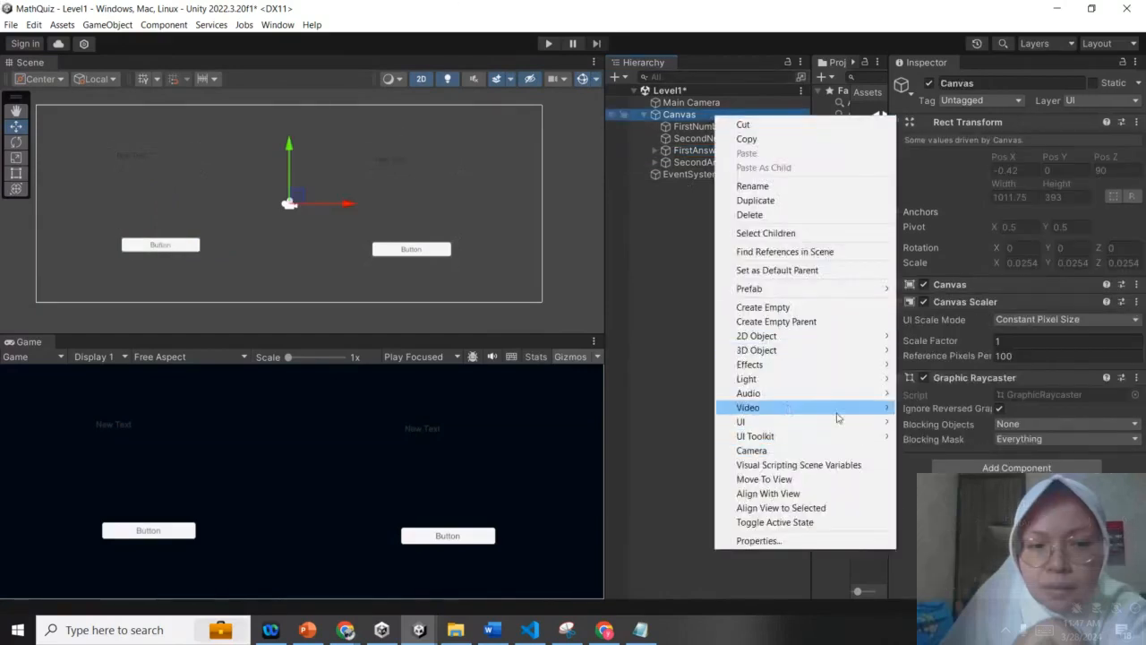
pyautogui.moveTo(854, 431)
pyautogui.moveTo(922, 618)
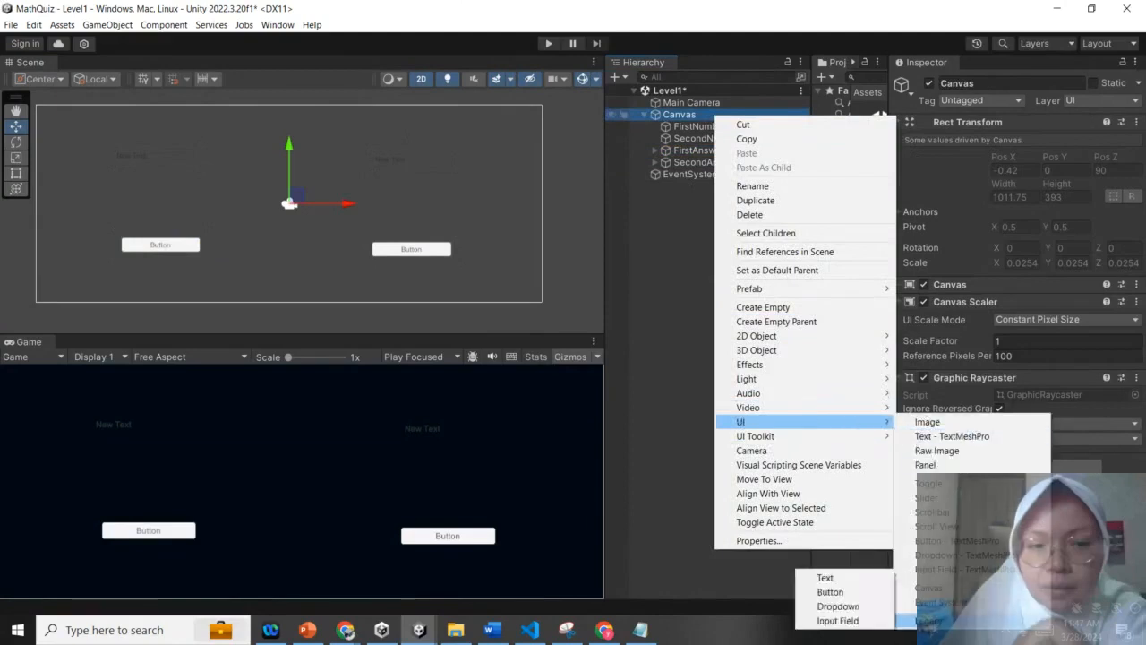
pyautogui.click(825, 577)
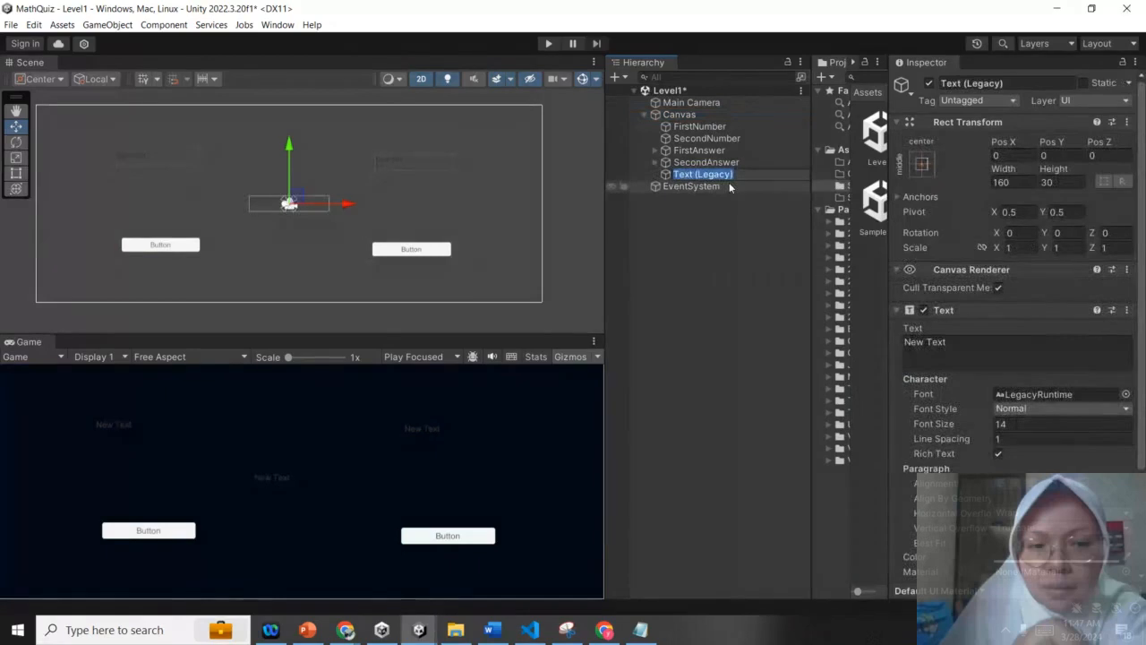
pyautogui.write('Correc')
pyautogui.press('BackSpace')
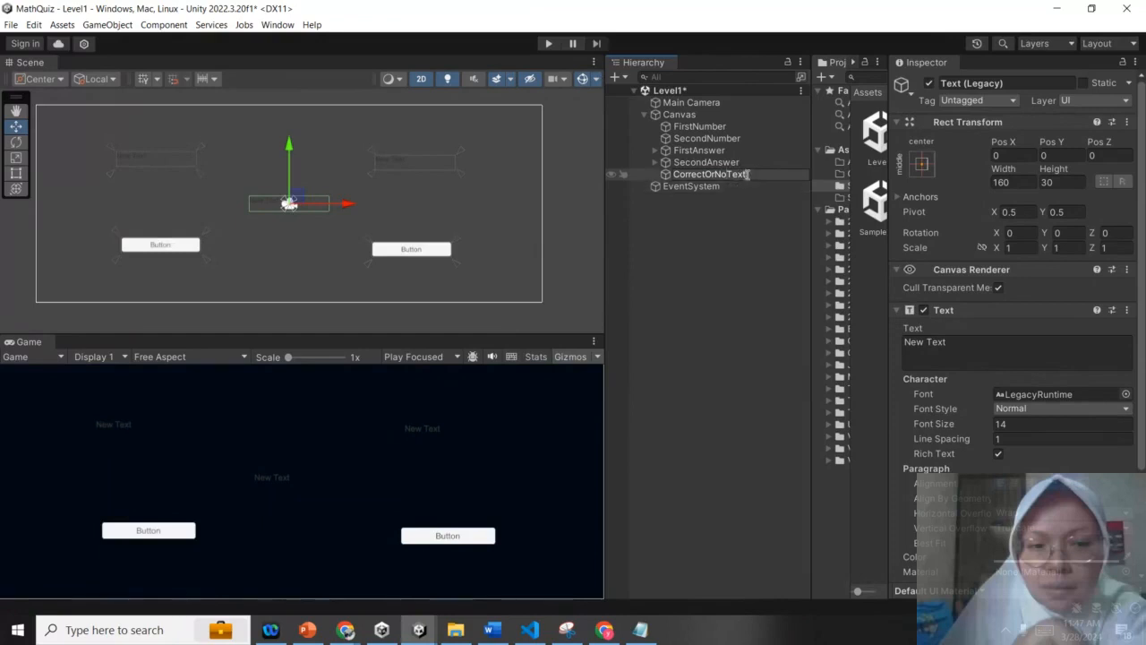
pyautogui.press('BackSpace')
pyautogui.press('BackSpace')
pyautogui.press('BackSpace')
pyautogui.press('Return')
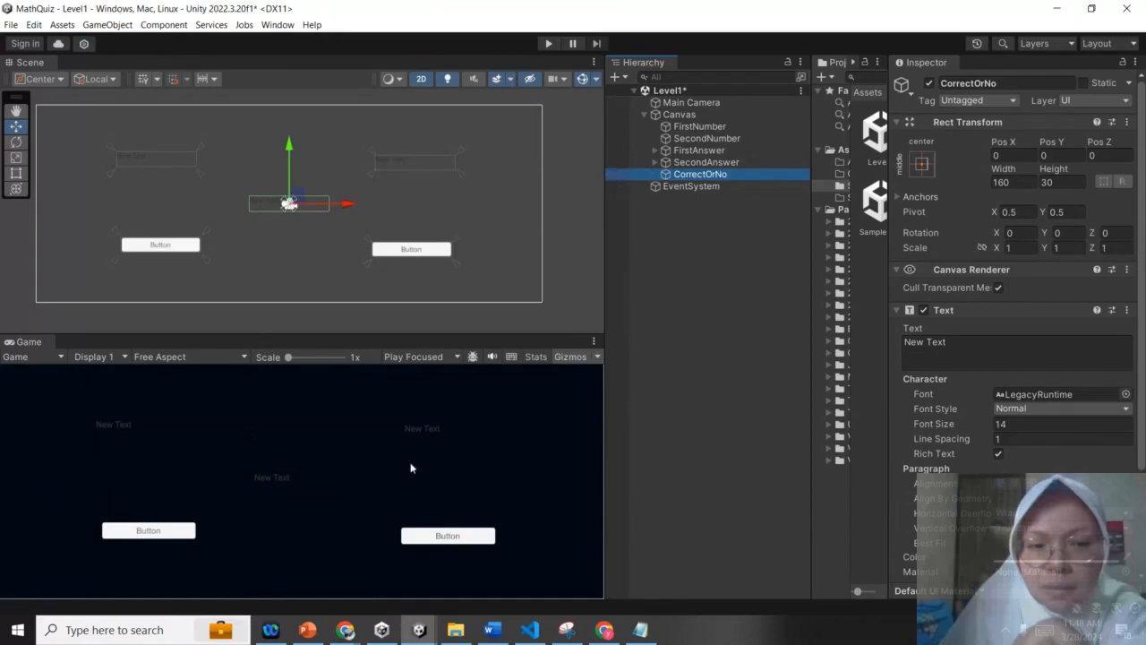
# - Add another legacy Text under the Canvas and name it CorrectAnswer
pyautogui.click(679, 116)
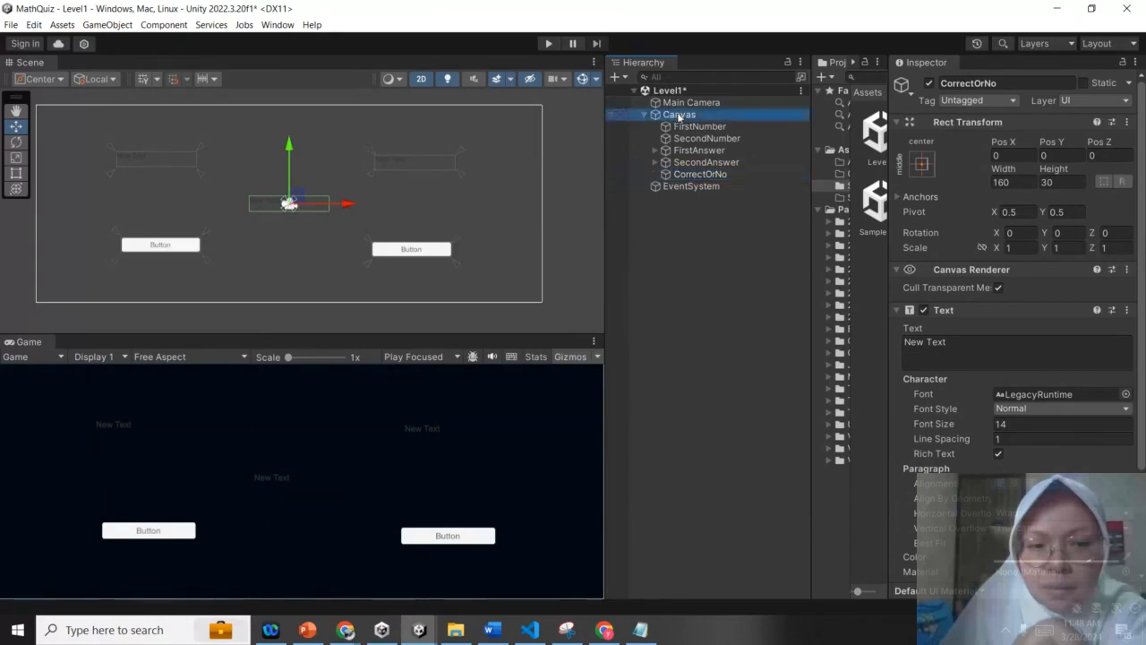
pyautogui.rightClick(678, 116)
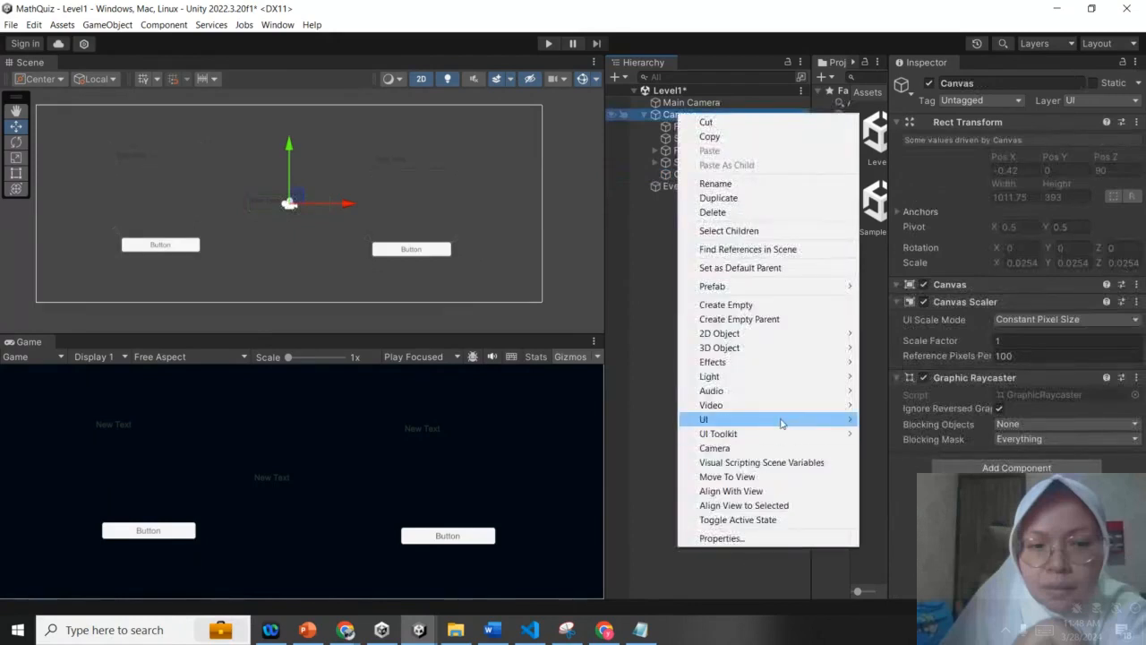
pyautogui.moveTo(781, 423)
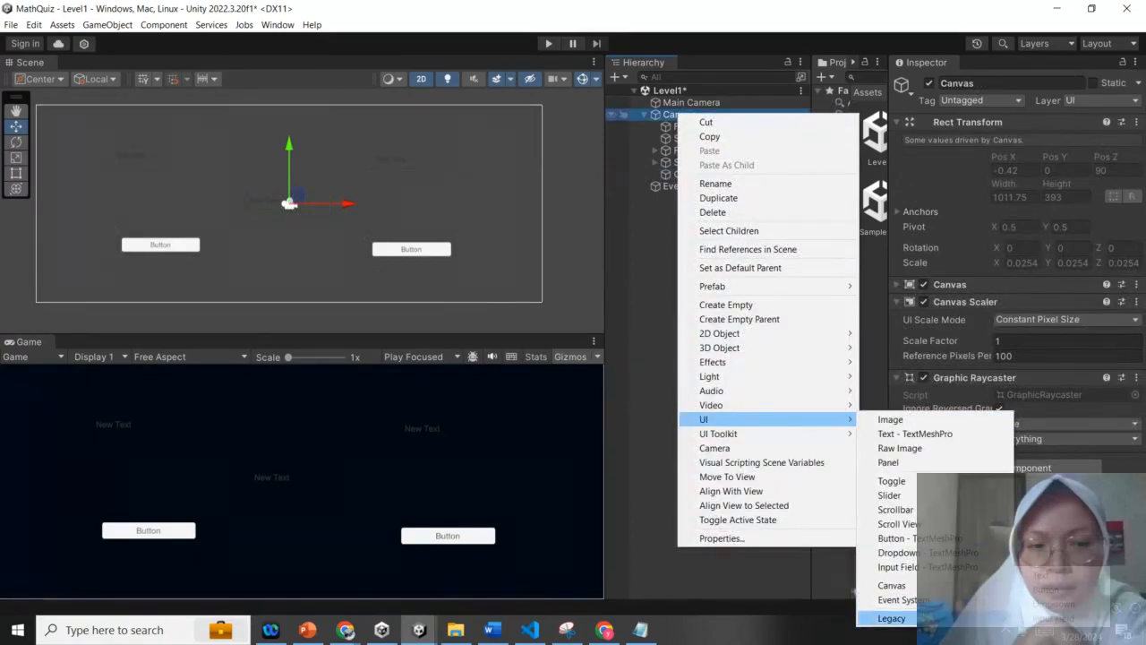
pyautogui.click(1041, 576)
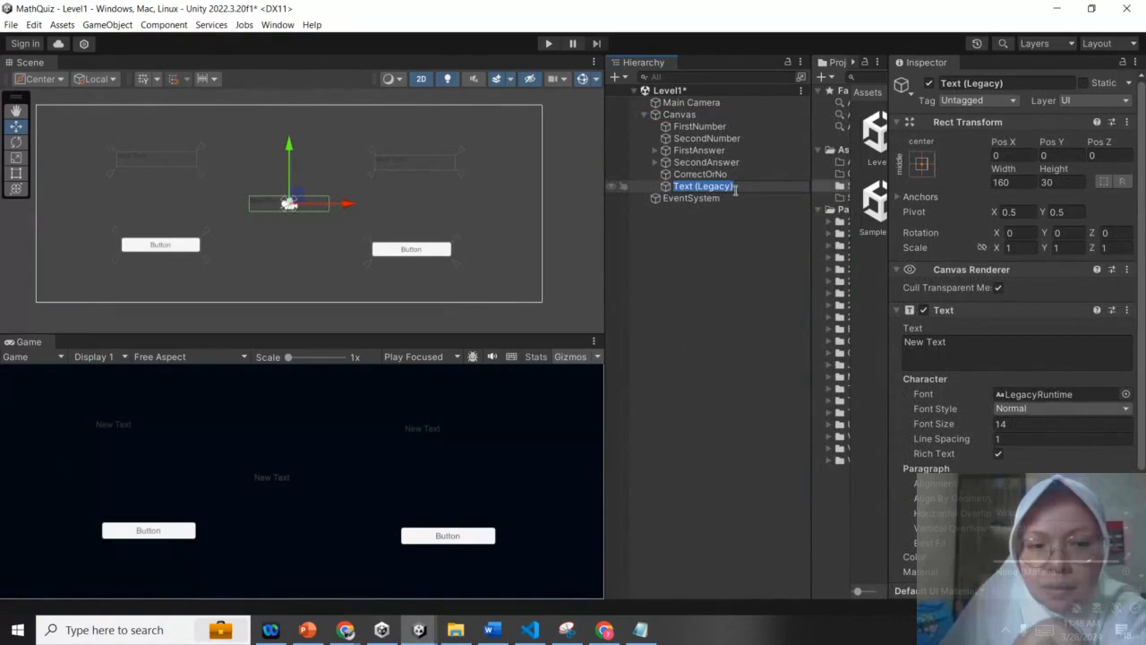
pyautogui.write('Co')
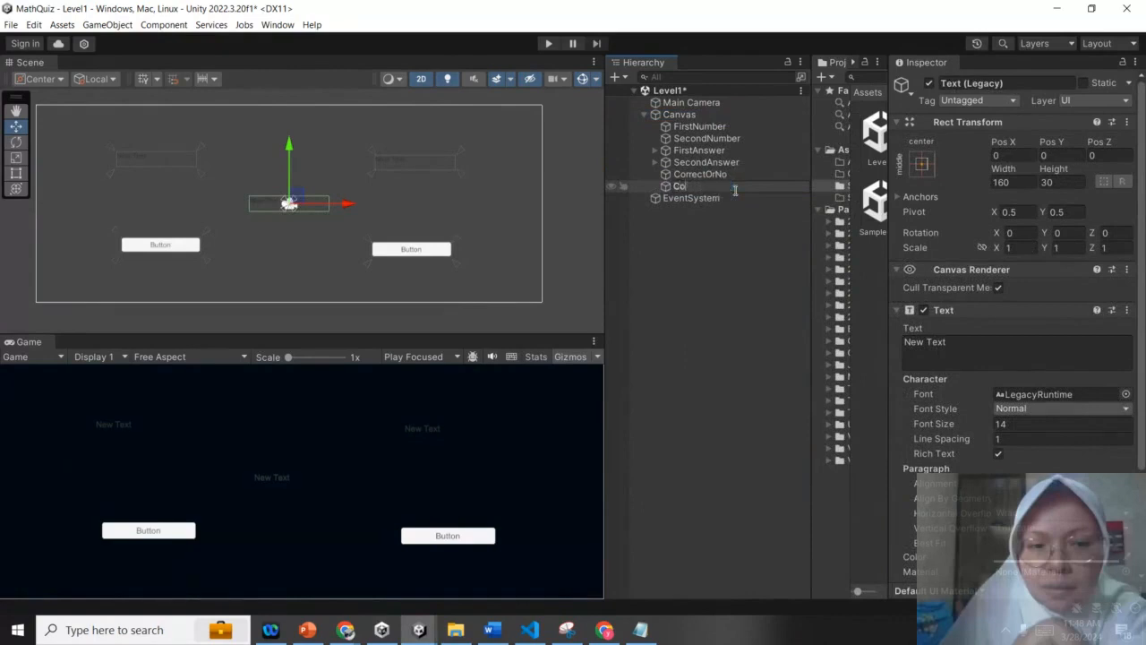
pyautogui.write('rrectAnswer')
pyautogui.press('Return')
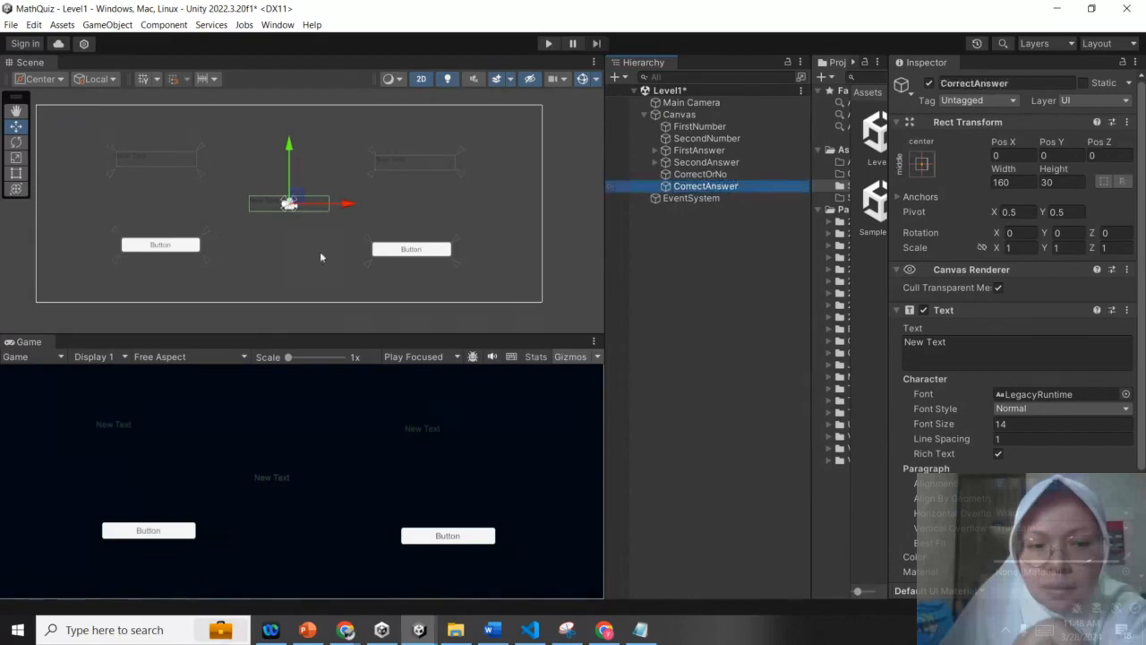
# - Move the CorrectAnswer text up to about Y 150 and place its anchors around its own corners
pyautogui.moveTo(290, 140); pyautogui.dragTo(278, 71)
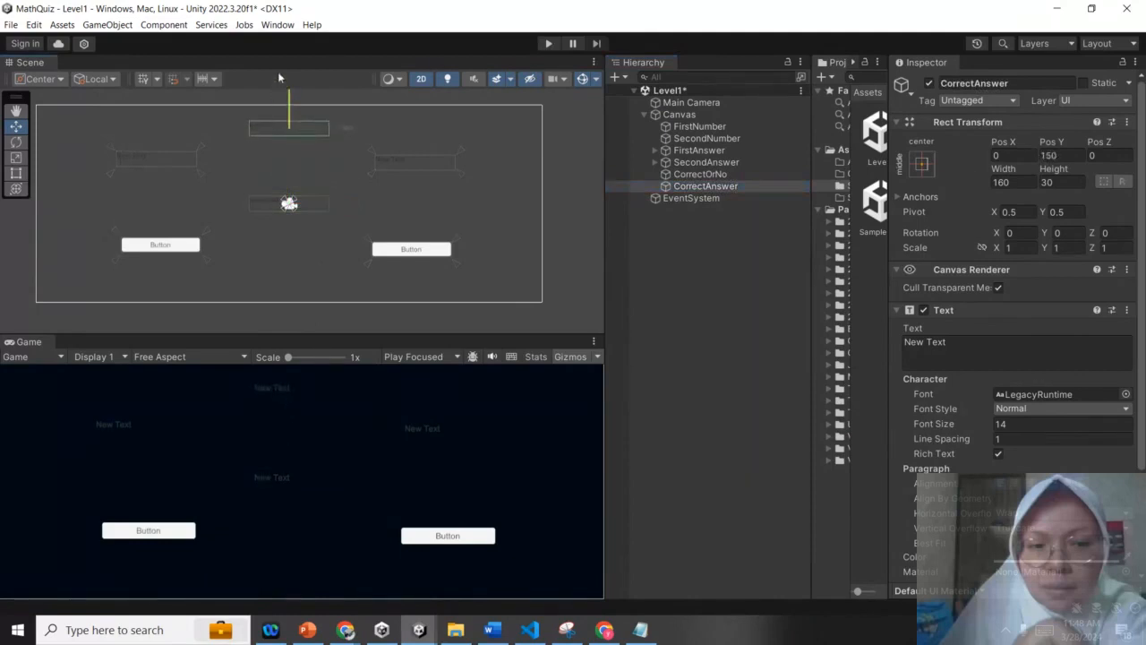
pyautogui.moveTo(289, 203); pyautogui.dragTo(338, 118)
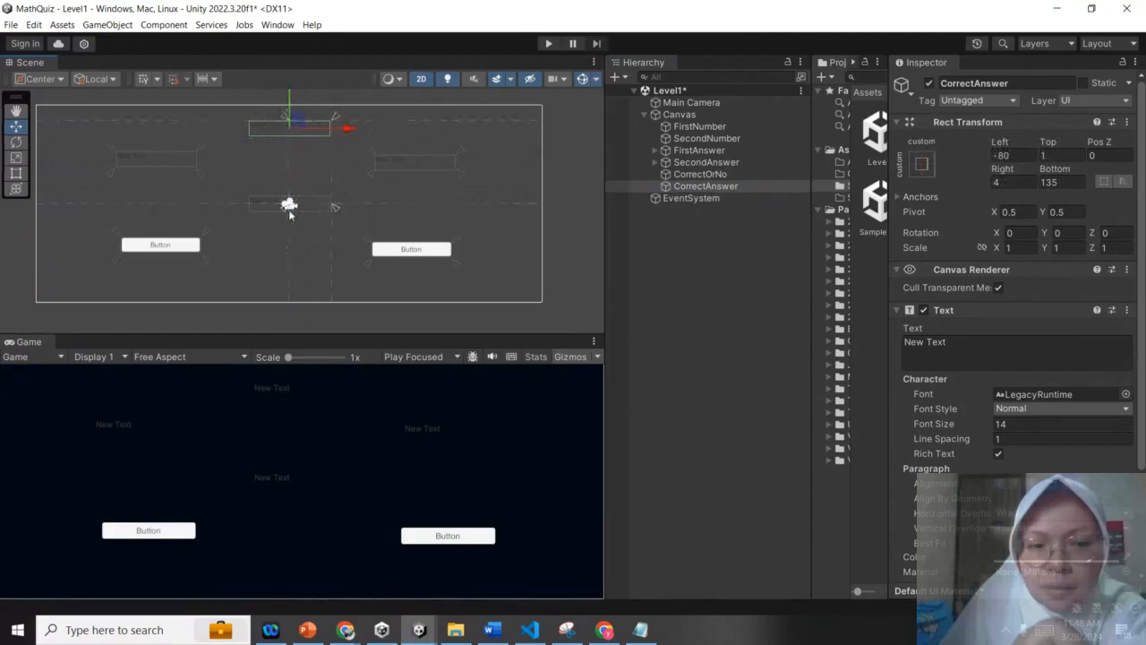
pyautogui.moveTo(284, 209); pyautogui.dragTo(245, 142)
# - Make the FirstNumber text read "First Number" at font size 100, with Best Fit enabled and horizontally centred alignment
pyautogui.click(710, 127)
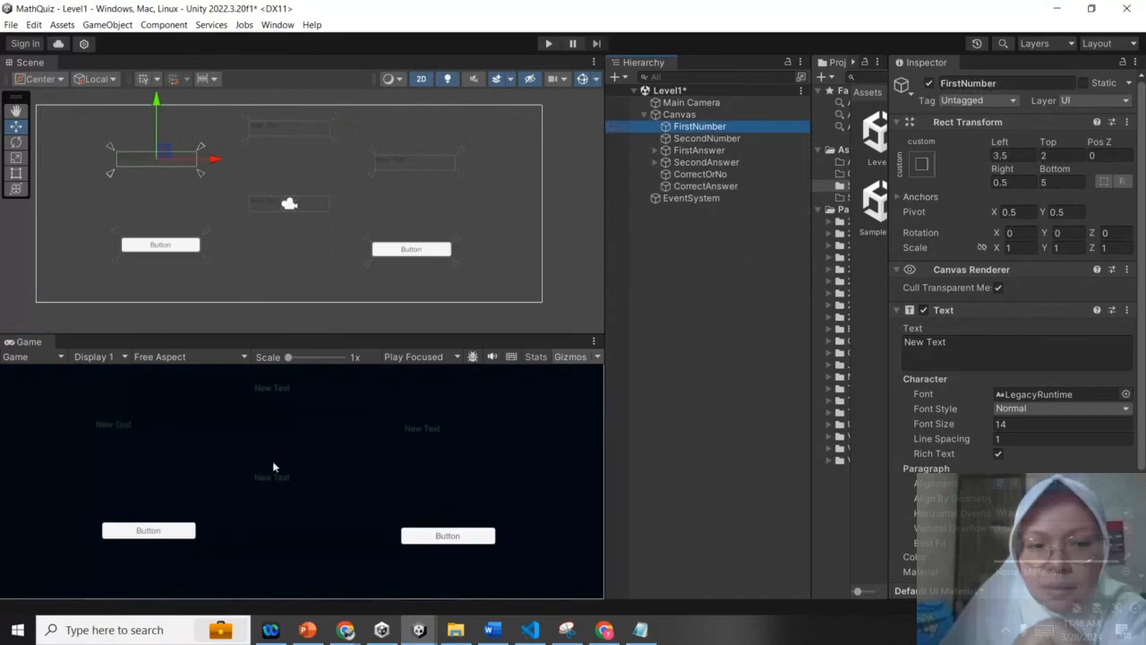
pyautogui.click(969, 341)
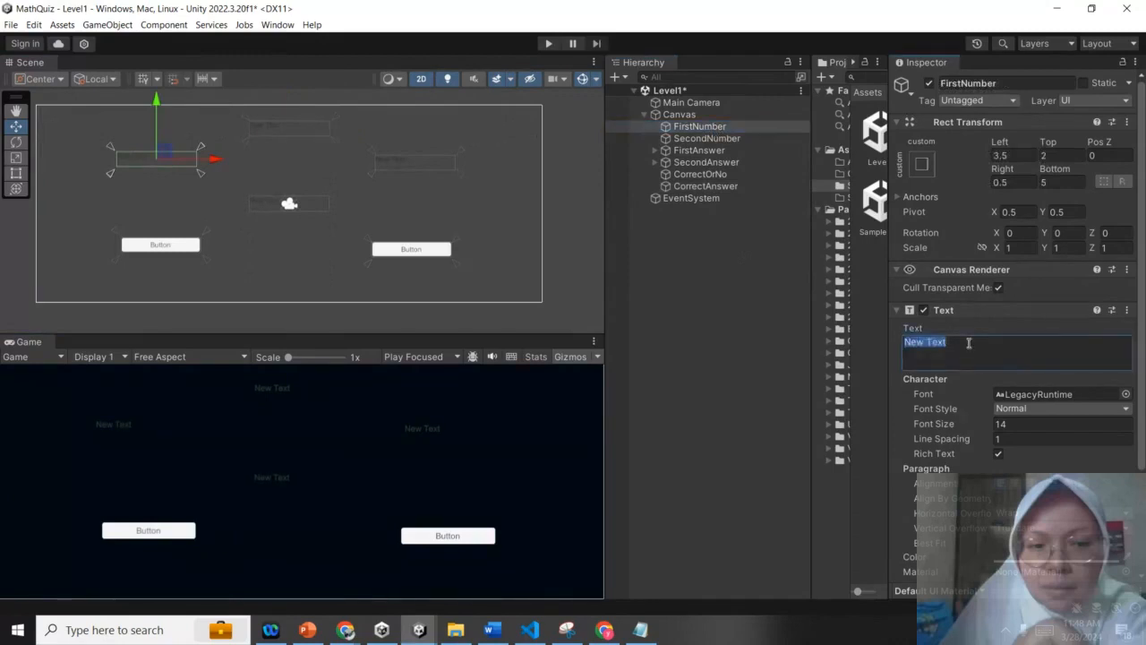
pyautogui.write('First Number')
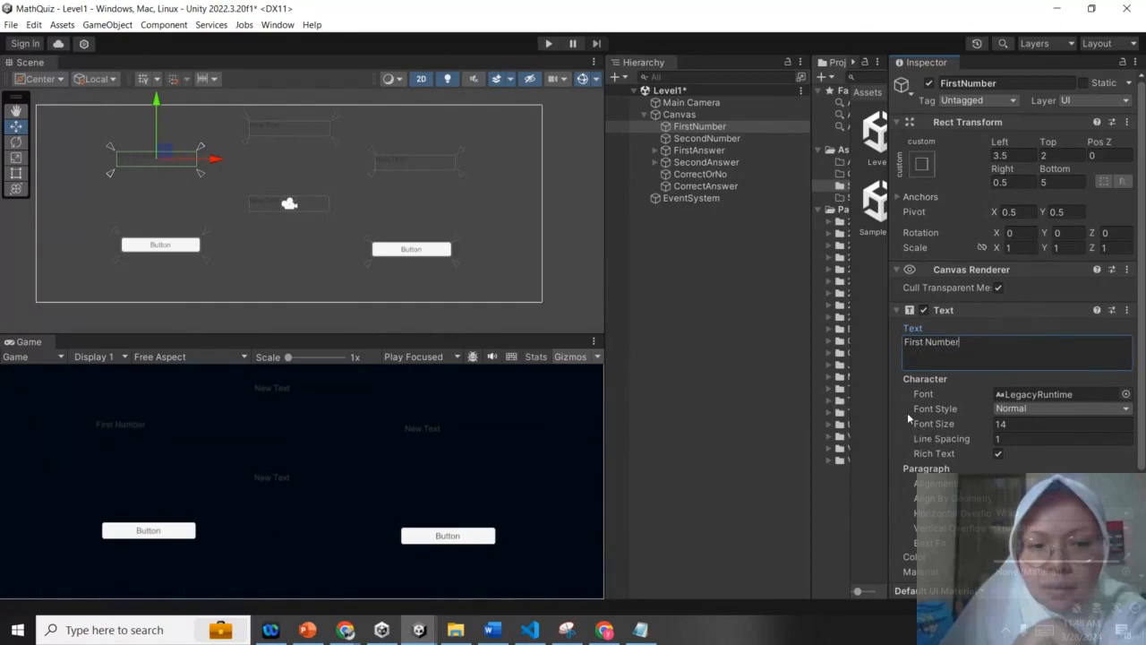
pyautogui.click(1015, 425)
pyautogui.write('100')
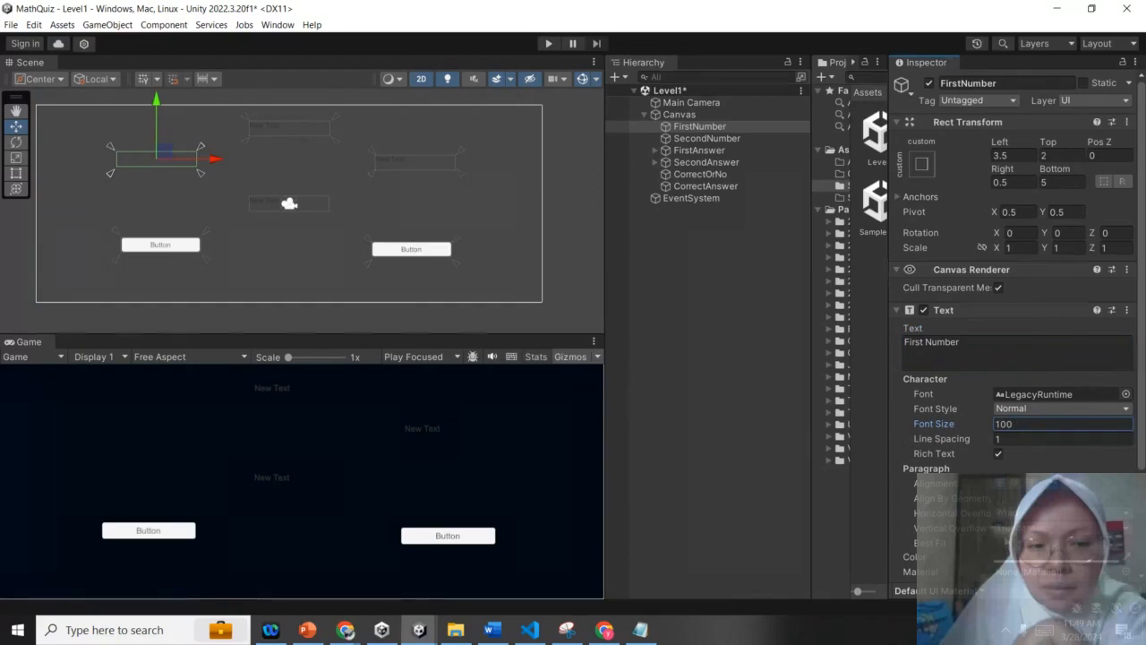
pyautogui.click(999, 544)
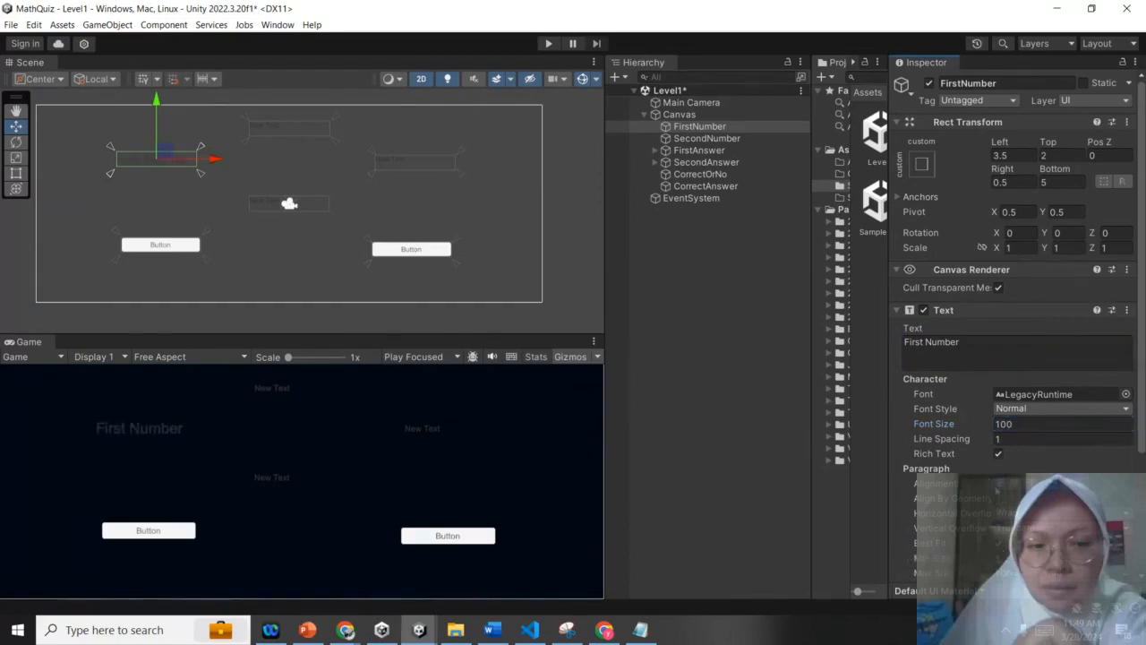
pyautogui.click(1015, 487)
# - Make the SecondNumber text read "Second Number" at font size 100, with Best Fit enabled
pyautogui.click(710, 138)
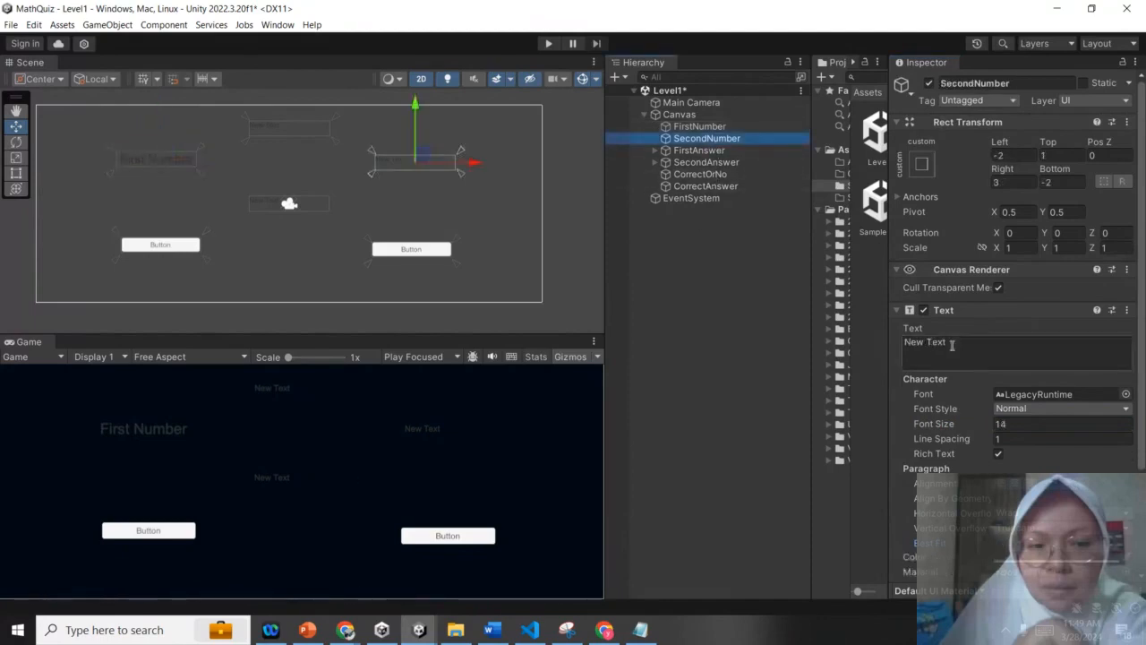
pyautogui.click(954, 341)
pyautogui.write('Sec')
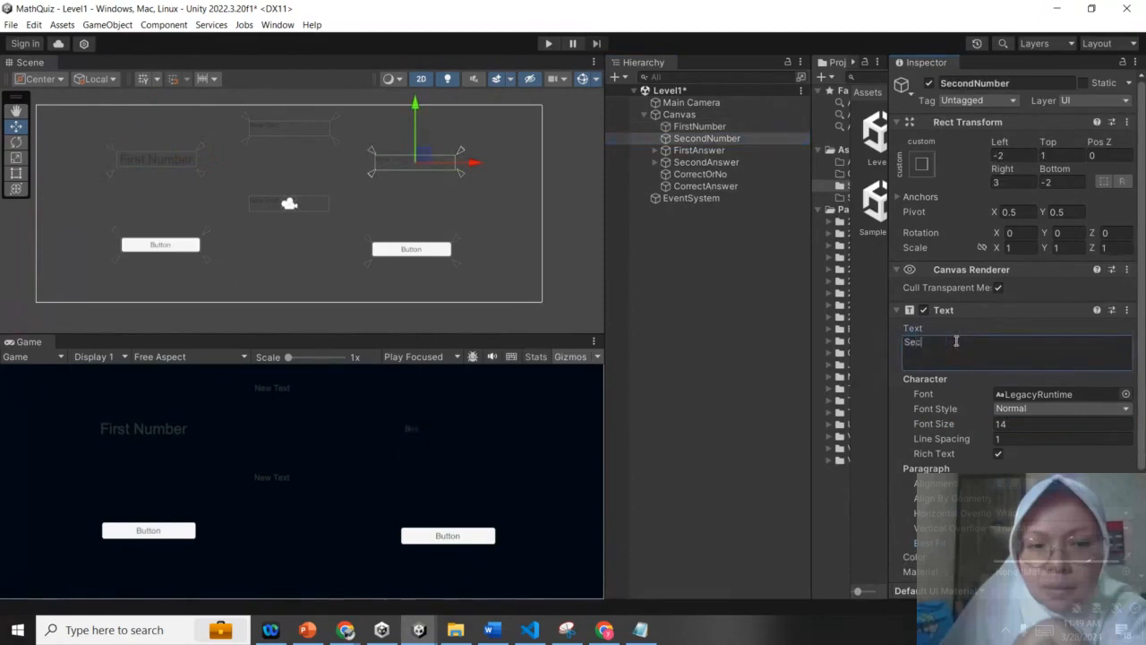
pyautogui.write('ond Number')
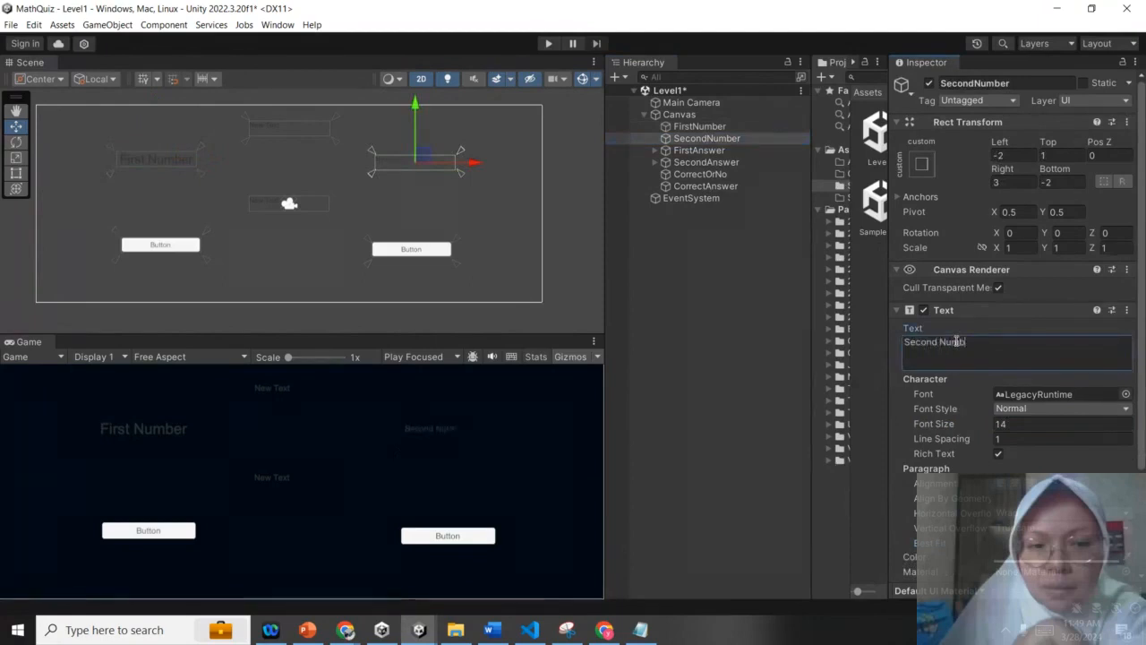
pyautogui.click(1020, 429)
pyautogui.write('100')
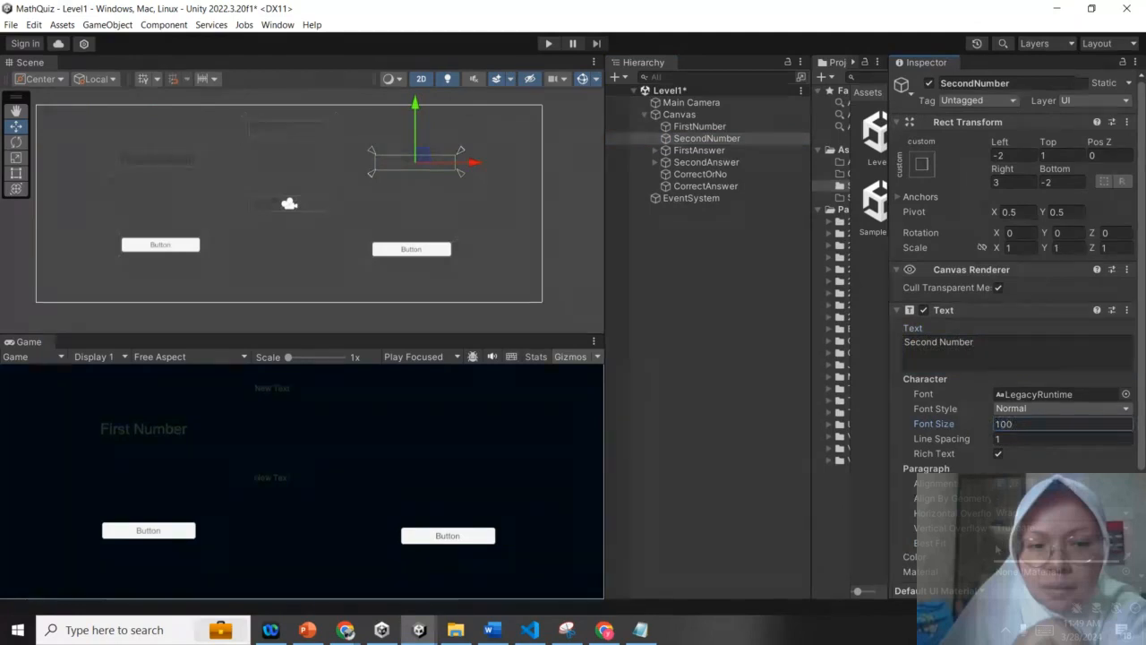
pyautogui.press('Return')
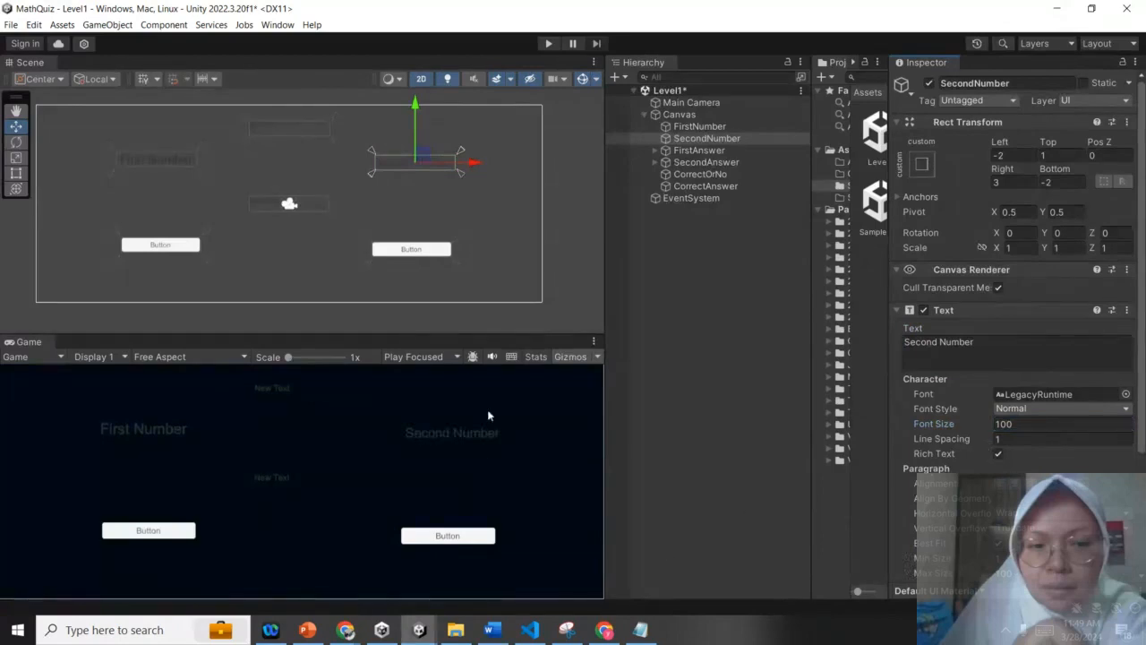
# - Change the FirstAnswer button's label to "FirstAnswer" and set its font size to 100
pyautogui.click(664, 150)
pyautogui.click(656, 150)
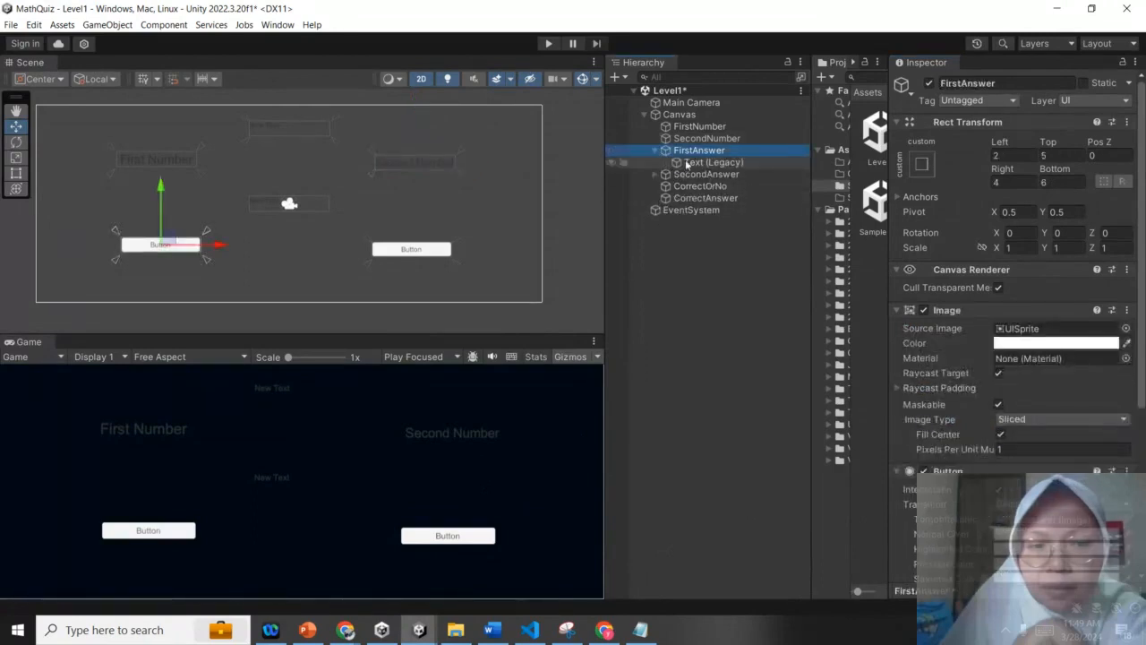
pyautogui.click(685, 162)
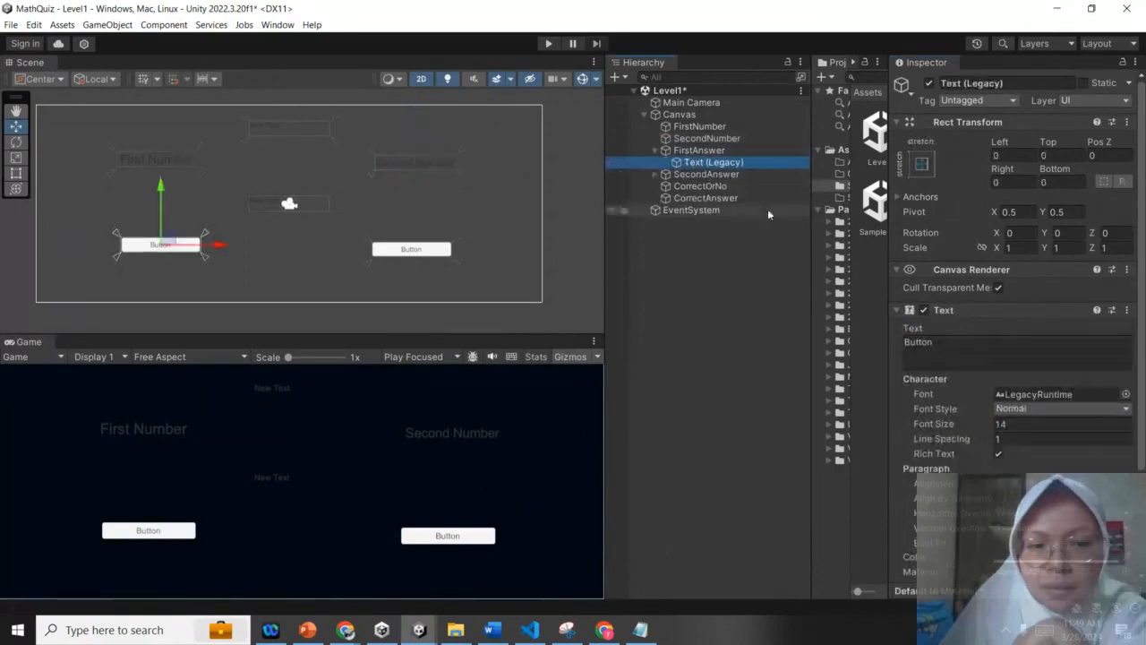
pyautogui.doubleClick(924, 345)
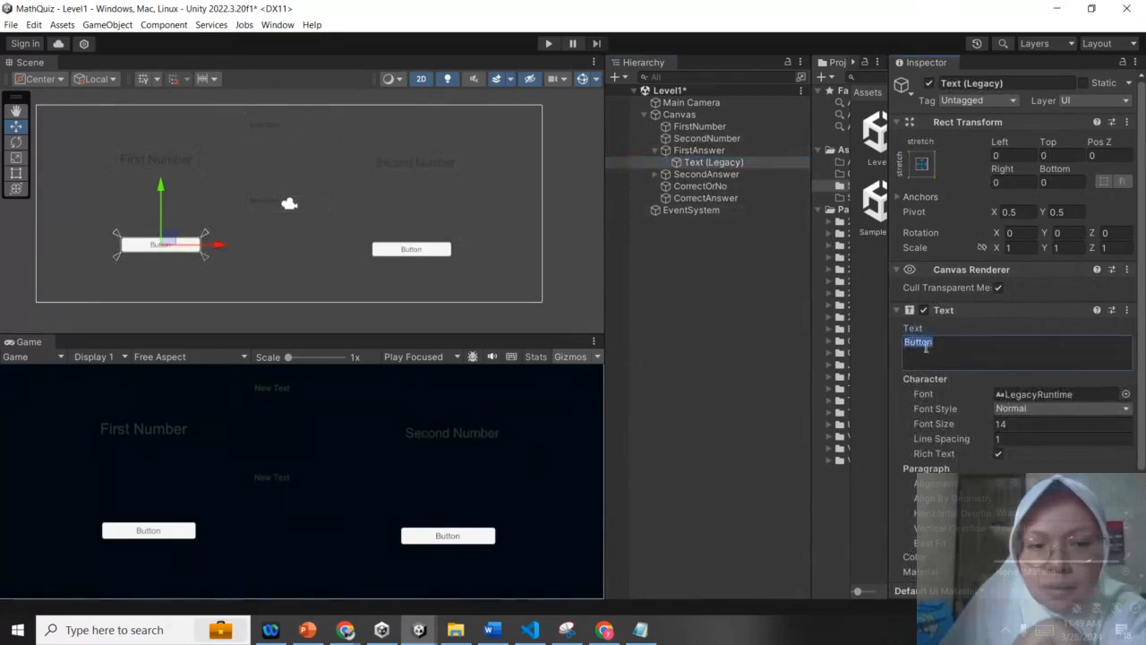
pyautogui.write('FirstAnswer')
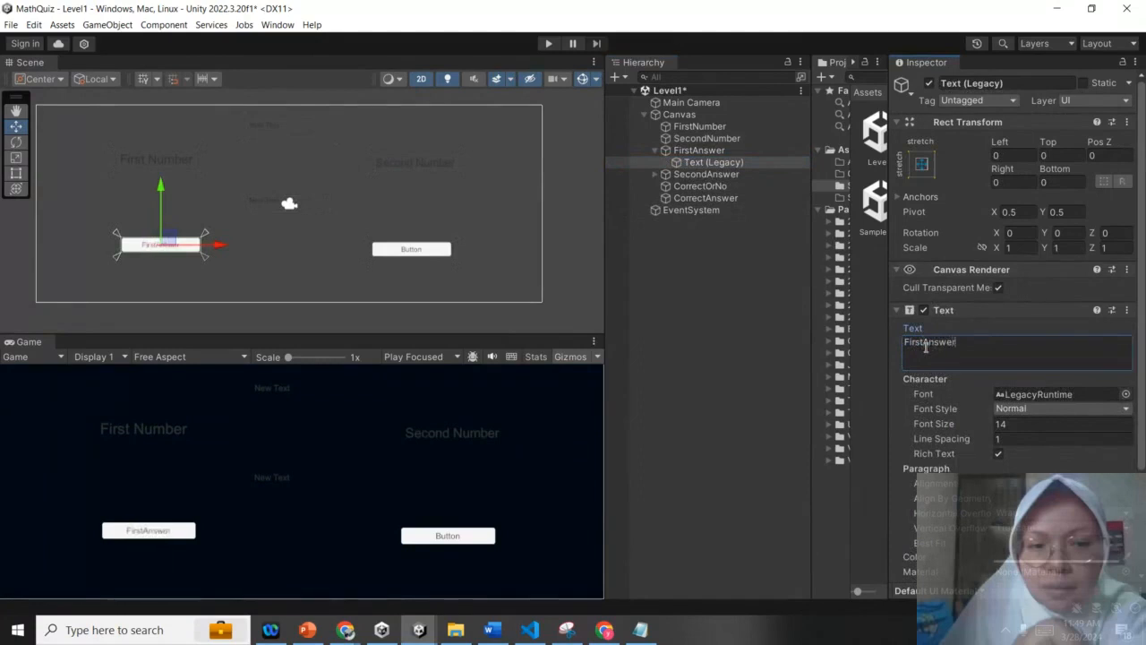
pyautogui.click(1015, 424)
pyautogui.write('100')
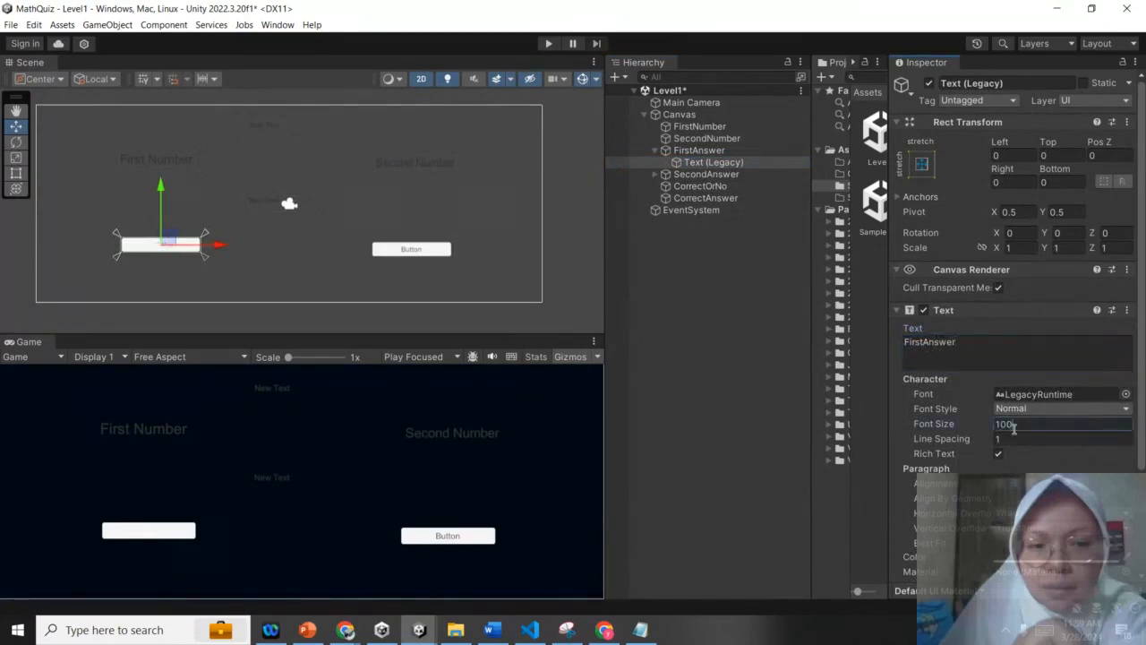
# - Change the SecondAnswer button's label to "SecondAnswer" at font size 100, with Best Fit enabled
pyautogui.press('Return')
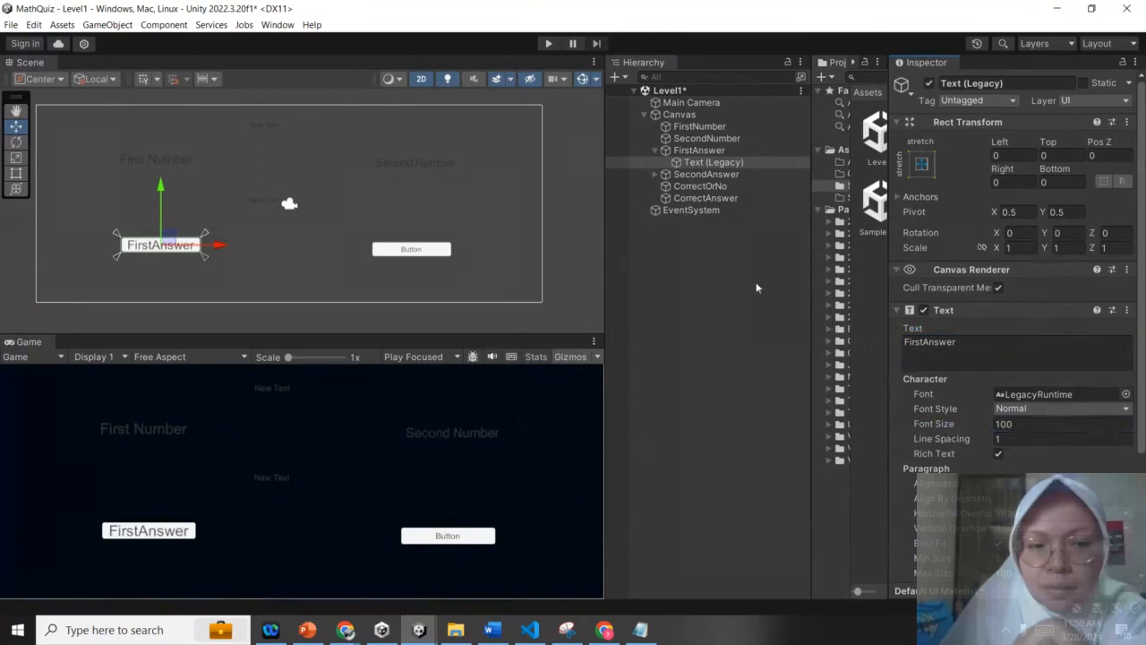
pyautogui.click(673, 177)
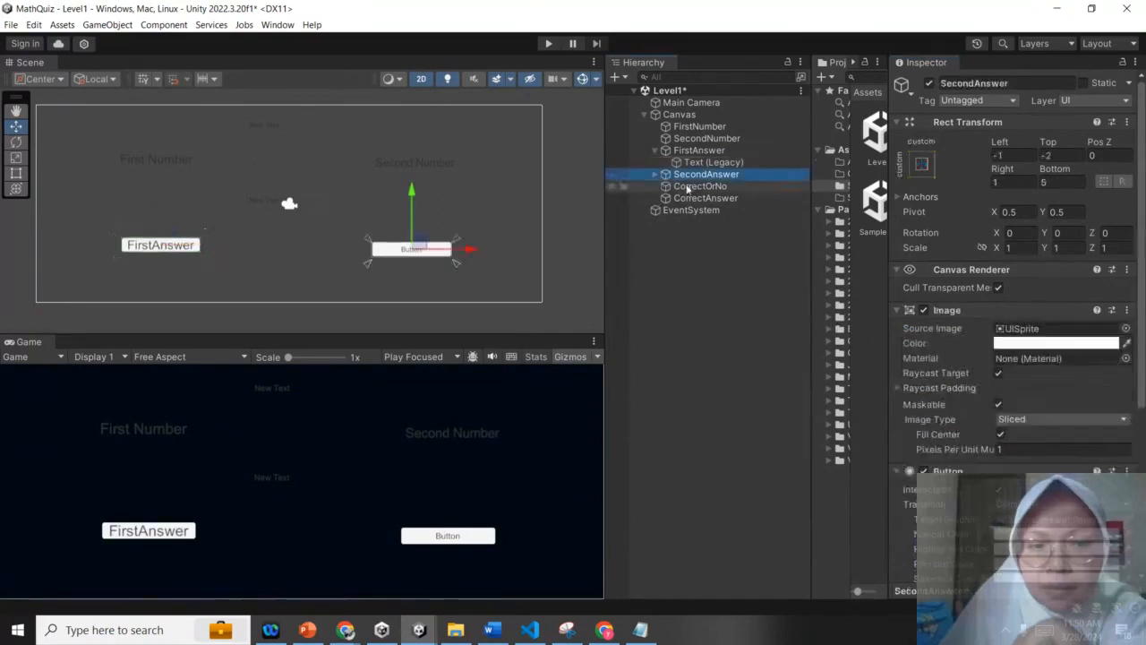
pyautogui.click(655, 174)
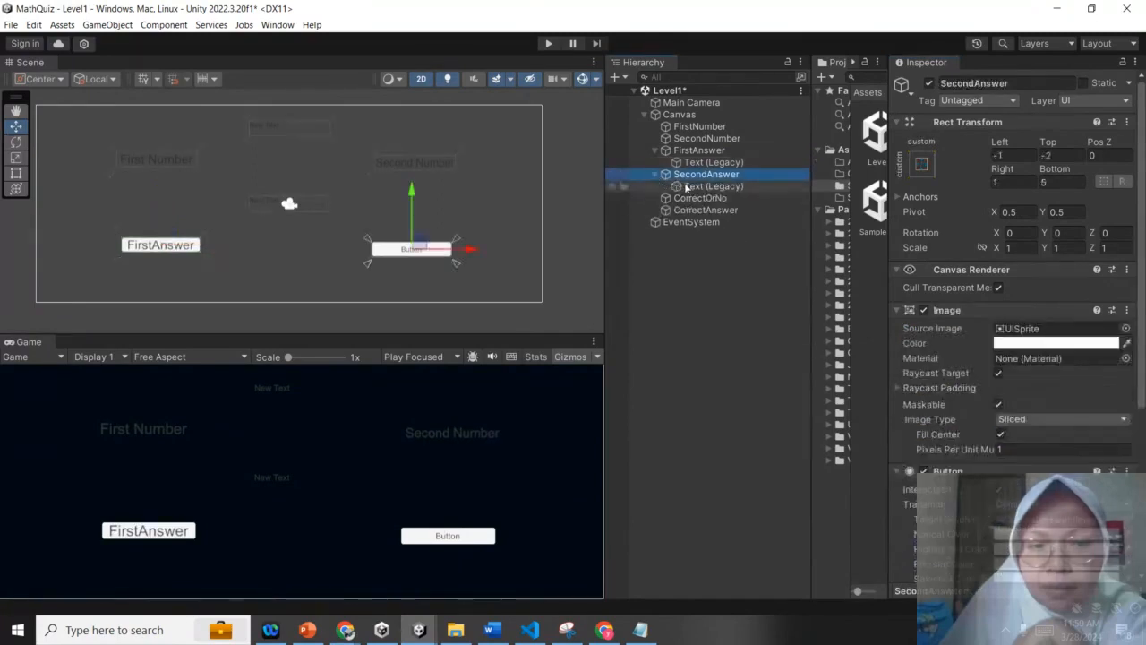
pyautogui.click(694, 185)
pyautogui.click(973, 341)
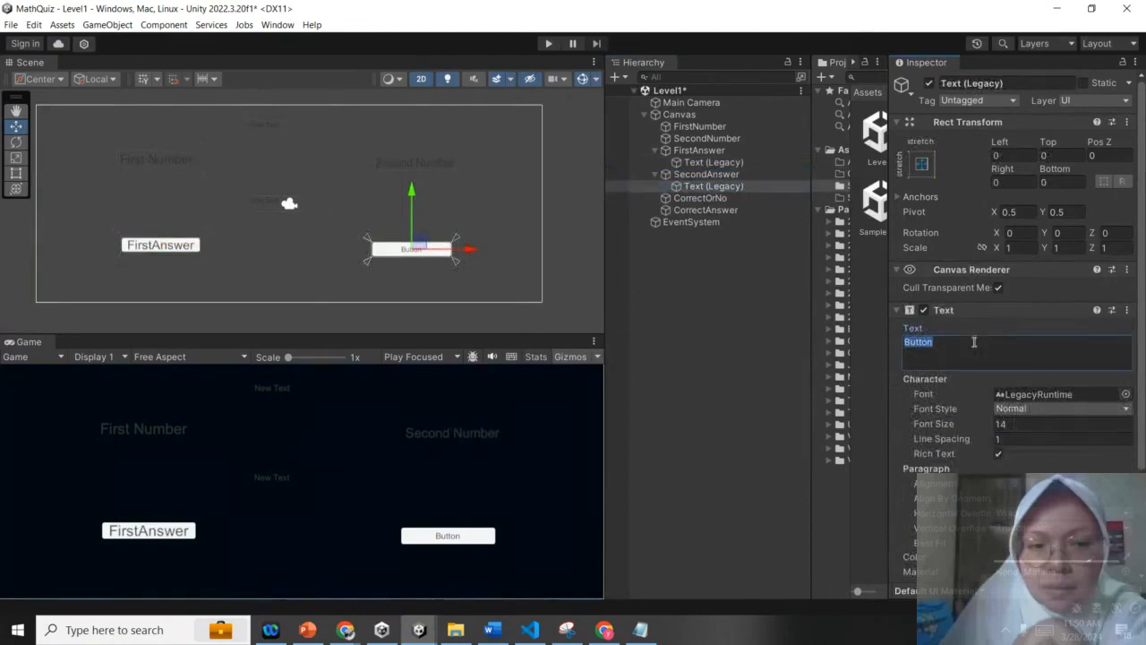
pyautogui.write('SecondAnswer')
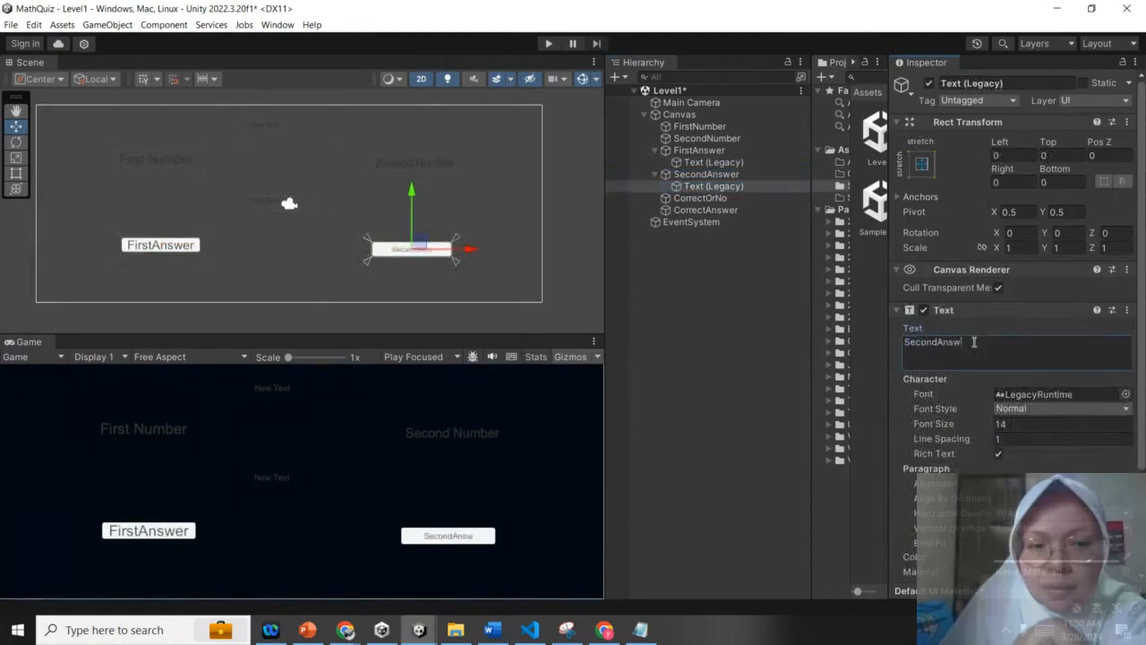
pyautogui.click(1018, 426)
pyautogui.write('100')
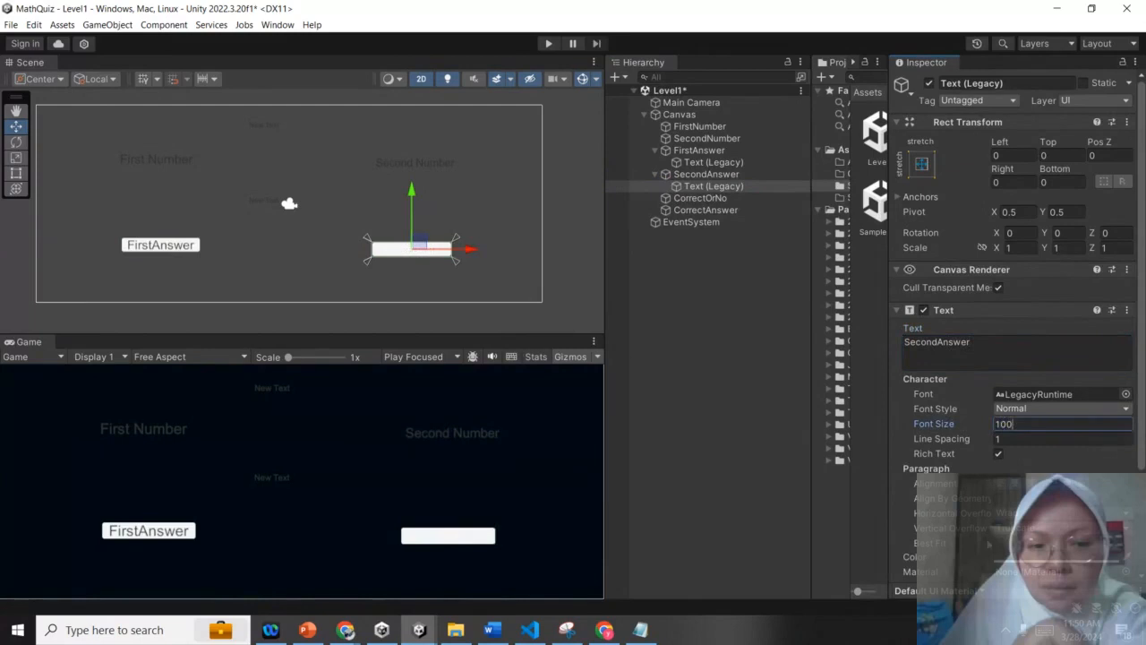
pyautogui.click(998, 543)
pyautogui.scroll(-3, 1012, 358)
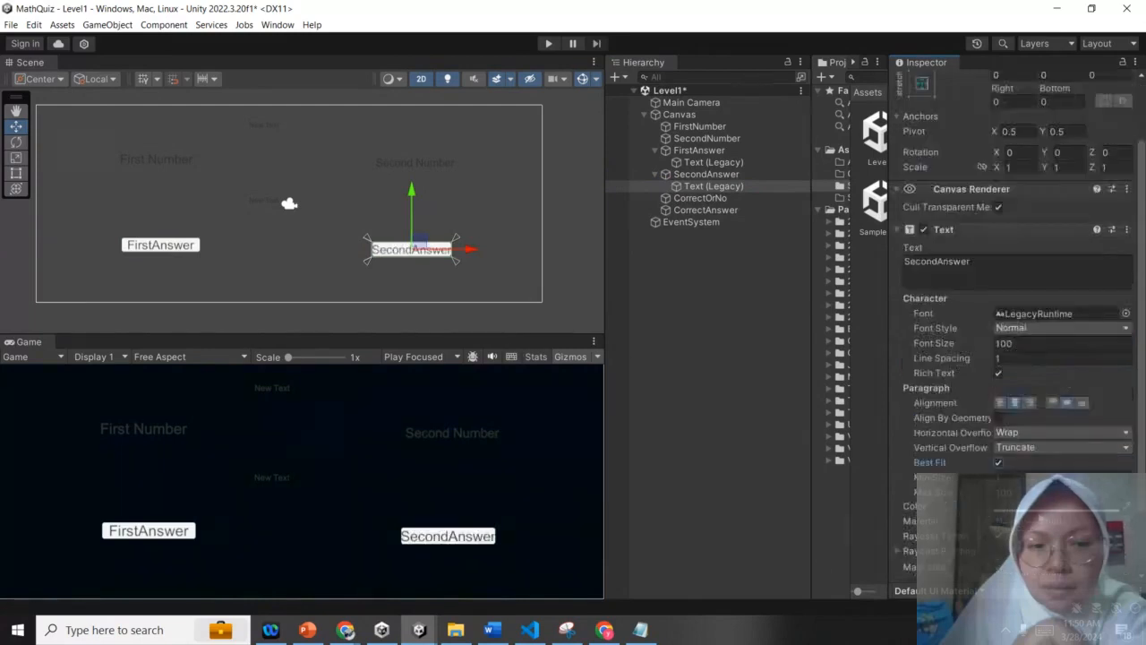
pyautogui.scroll(-3, 1012, 358)
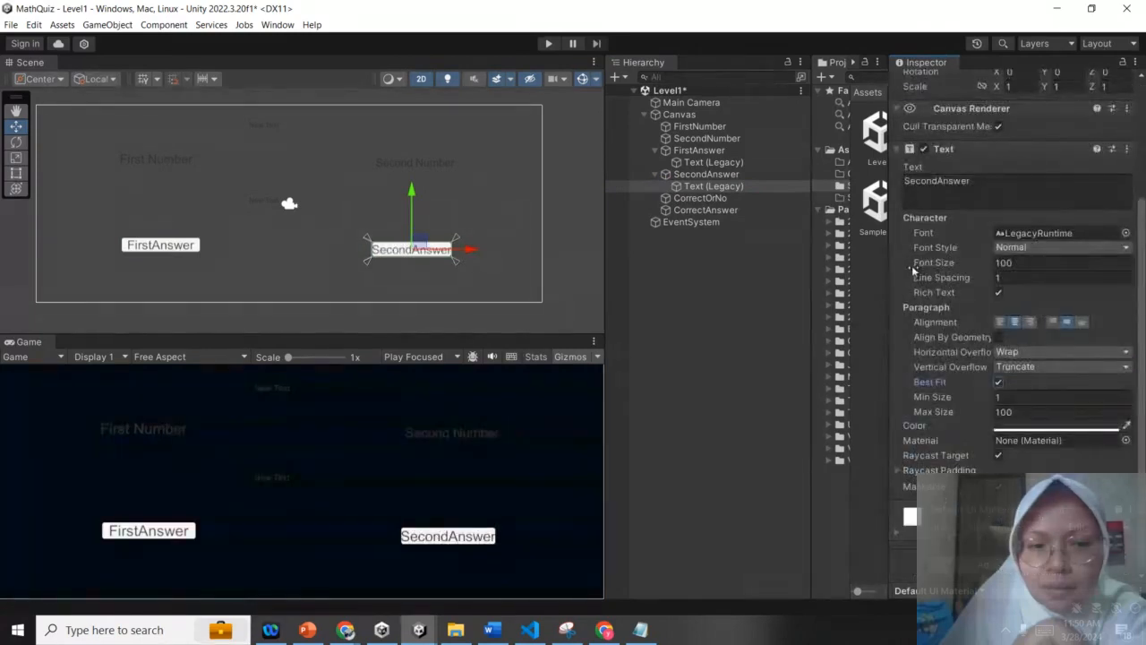
# - Make the CorrectOrNo text read "Correct Or No" at font size 100, with Best Fit enabled
pyautogui.click(711, 198)
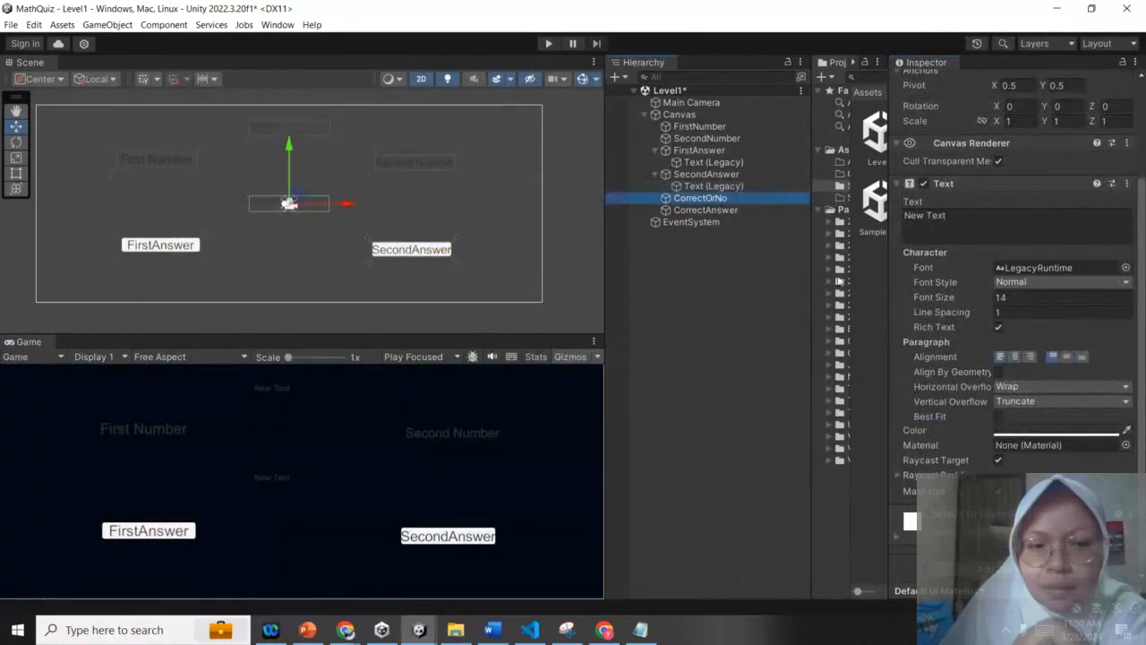
pyautogui.click(1003, 297)
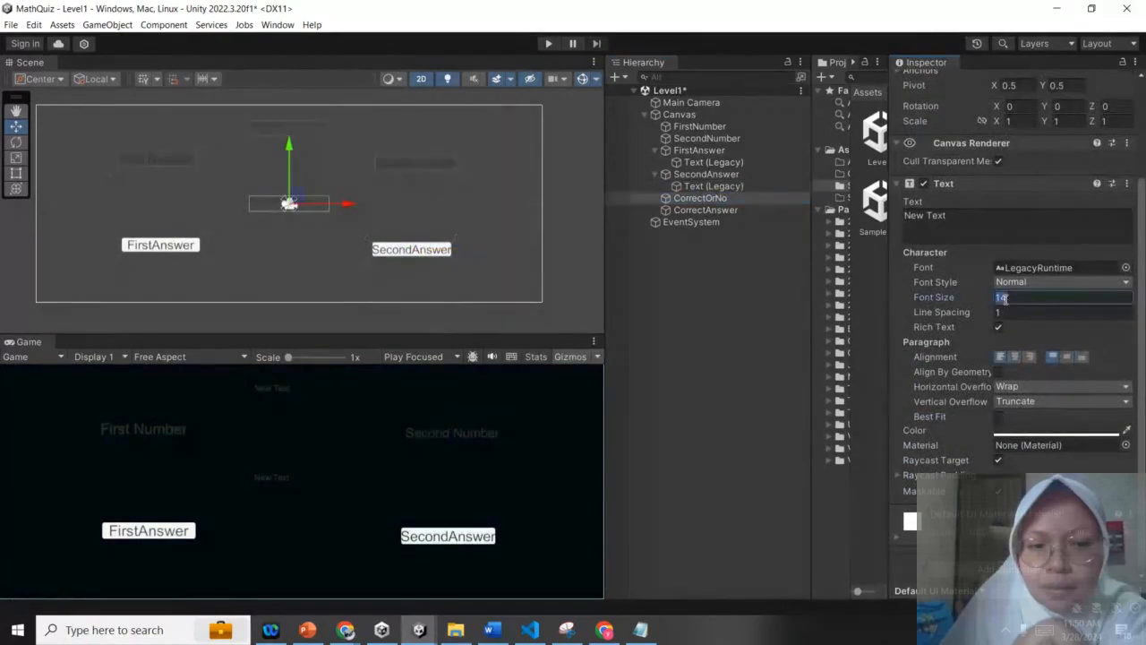
pyautogui.write('100')
pyautogui.click(997, 417)
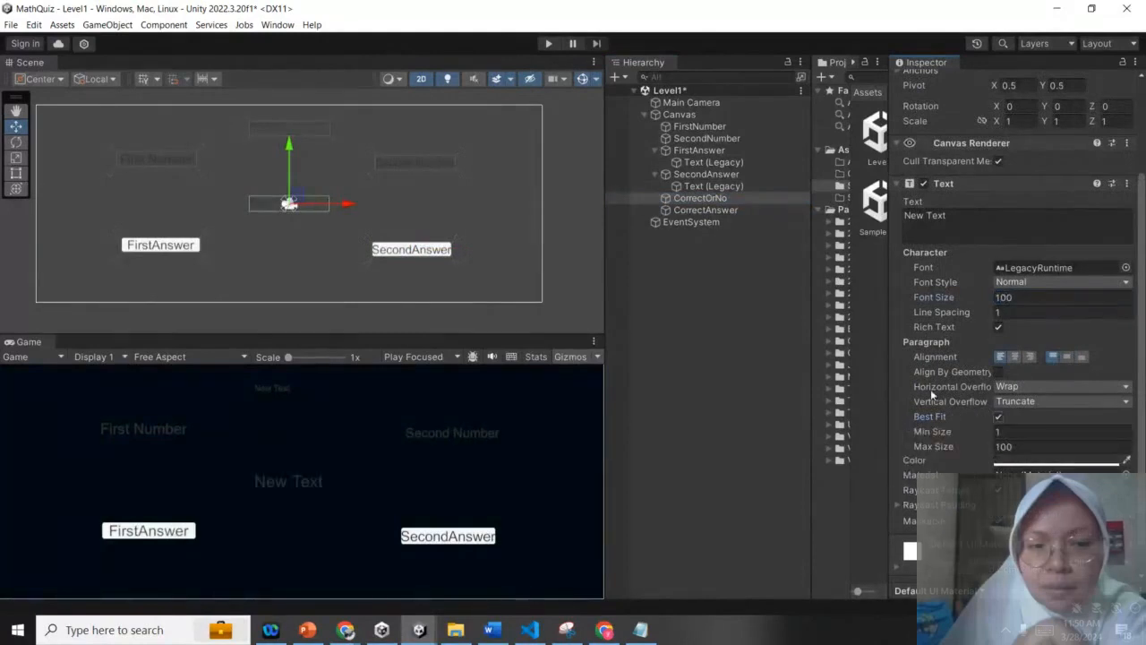
pyautogui.click(949, 217)
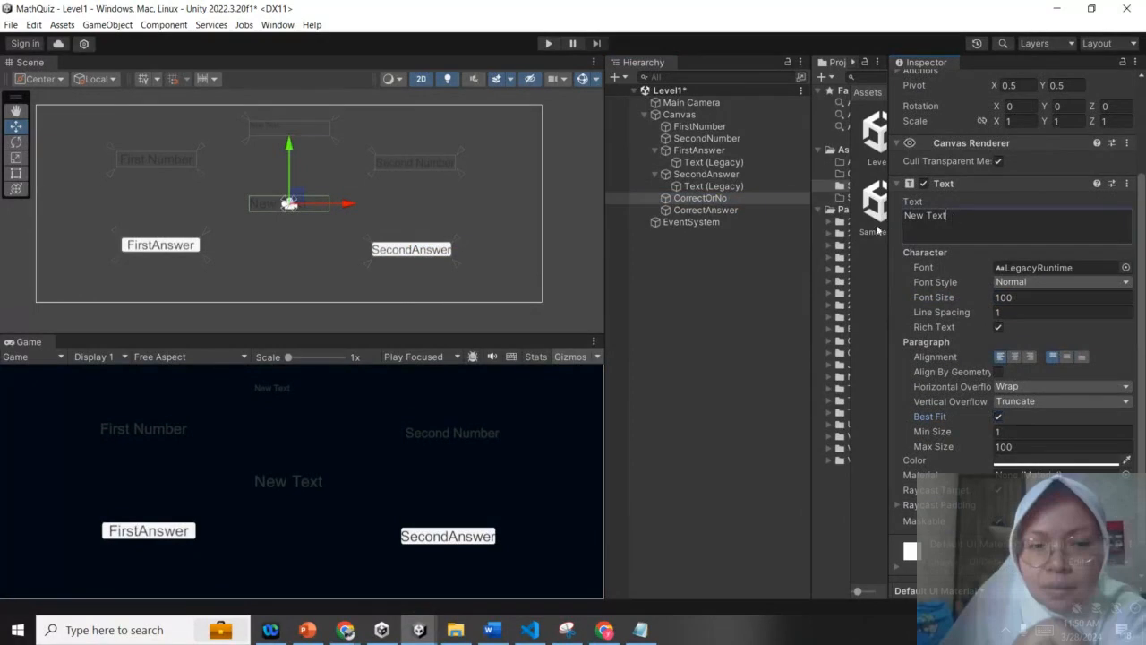
pyautogui.moveTo(948, 216); pyautogui.dragTo(877, 230)
pyautogui.write('Correct Or')
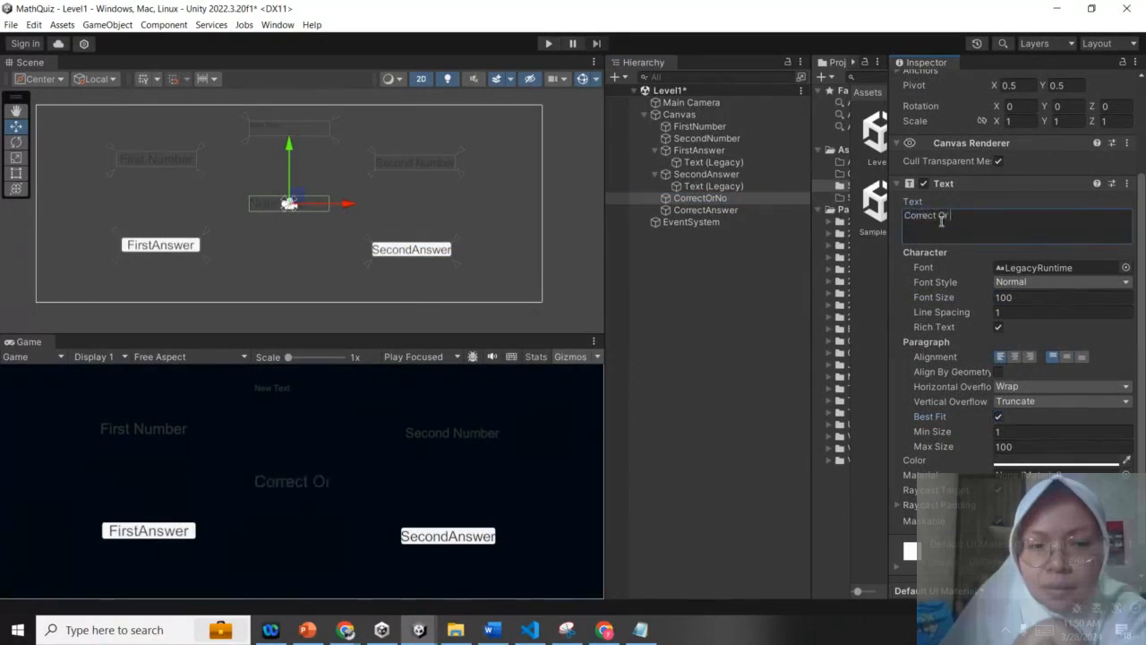
pyautogui.write(' NO')
pyautogui.press('BackSpace')
pyautogui.write('o')
# - Make the CorrectAnswer text read "Correct Answer" at font size 100, with Best Fit enabled
pyautogui.click(716, 209)
pyautogui.click(976, 215)
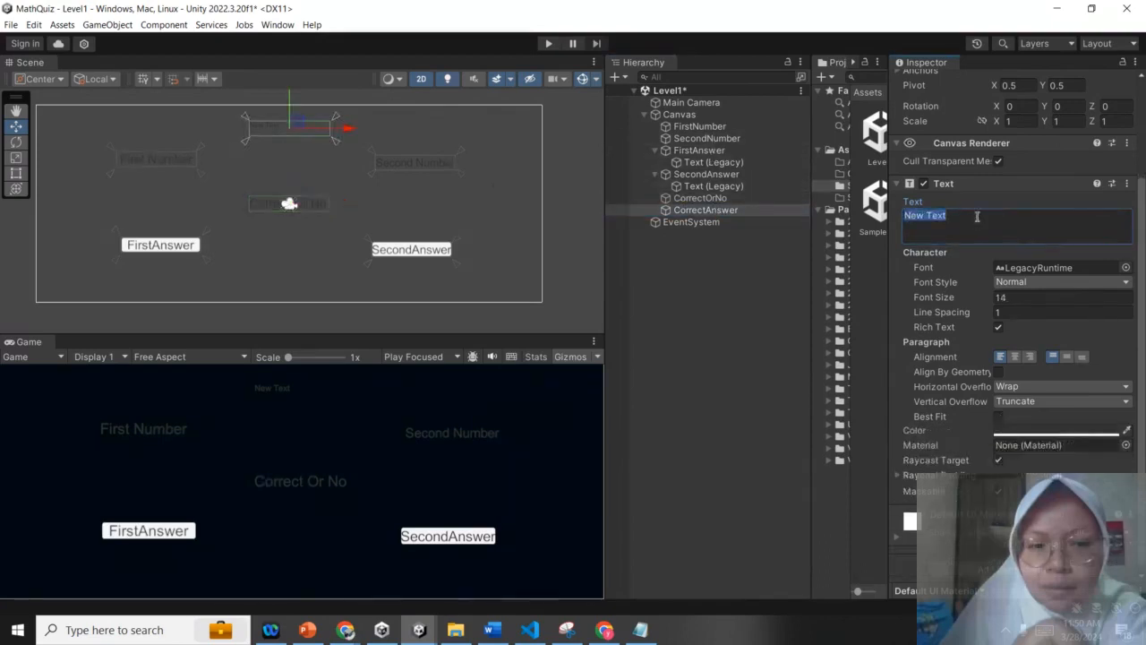
pyautogui.write('C')
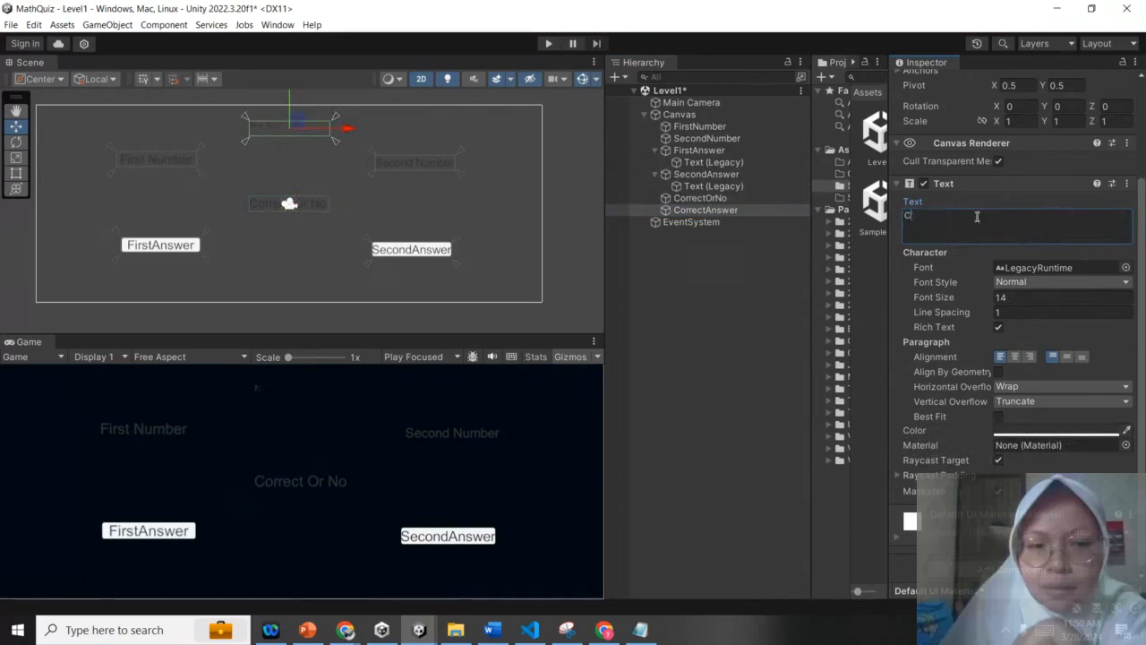
pyautogui.write('orrect Answer')
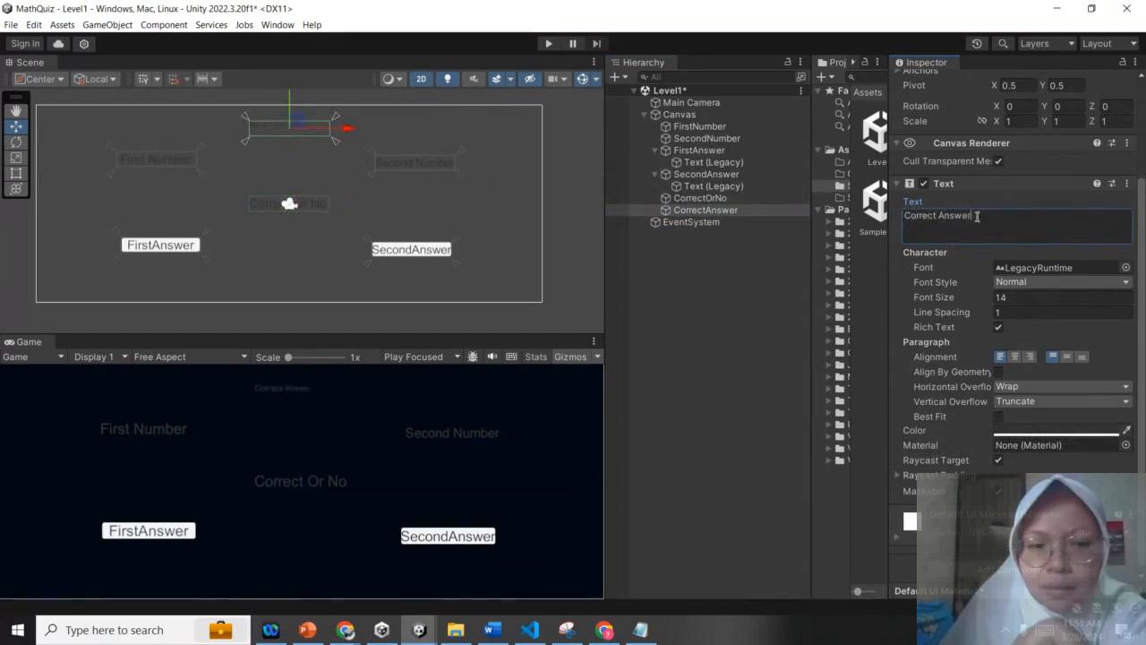
pyautogui.click(1008, 300)
pyautogui.write('100')
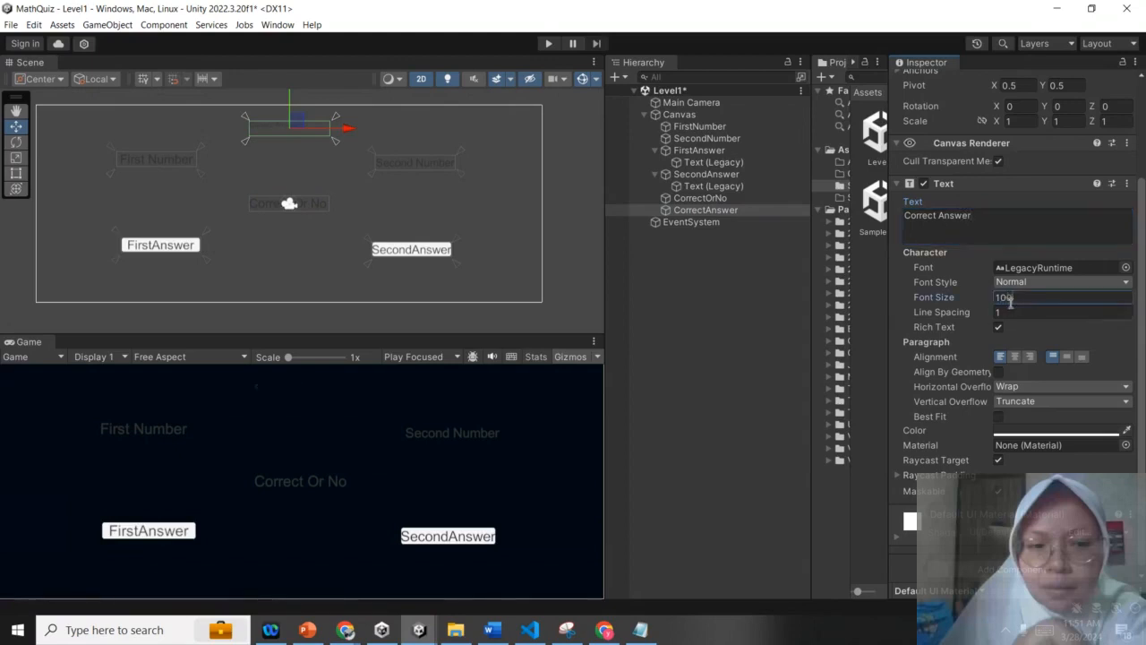
pyautogui.click(998, 417)
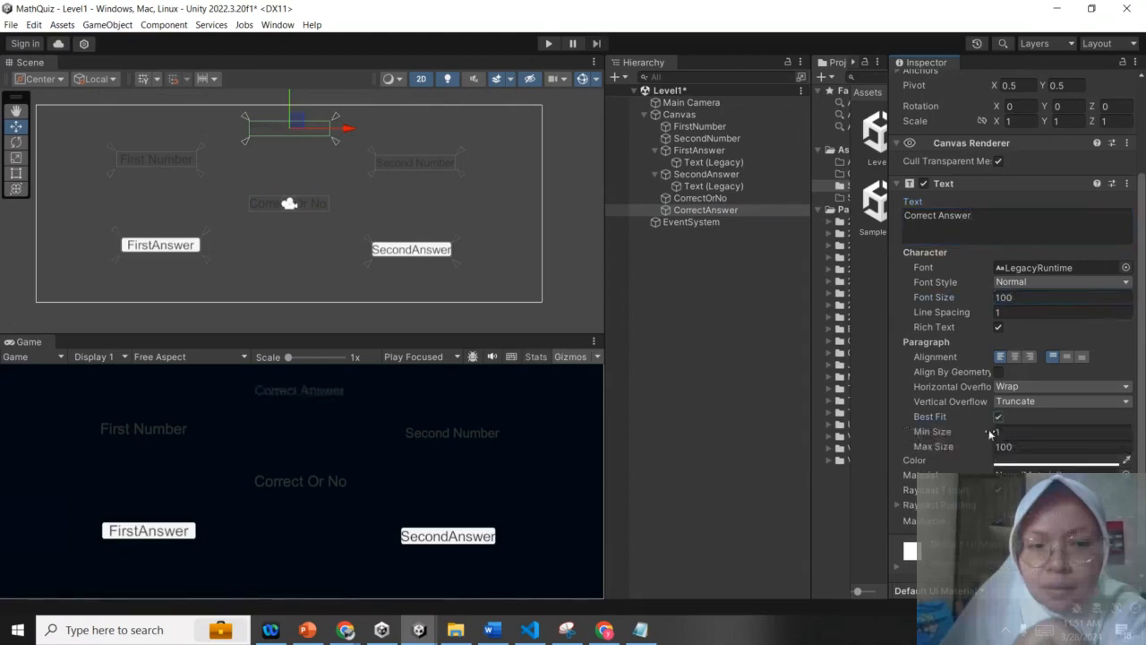
# - Check the online meeting's public chat in Chrome and return to the MathQuiz project in Unity
pyautogui.click(345, 629)
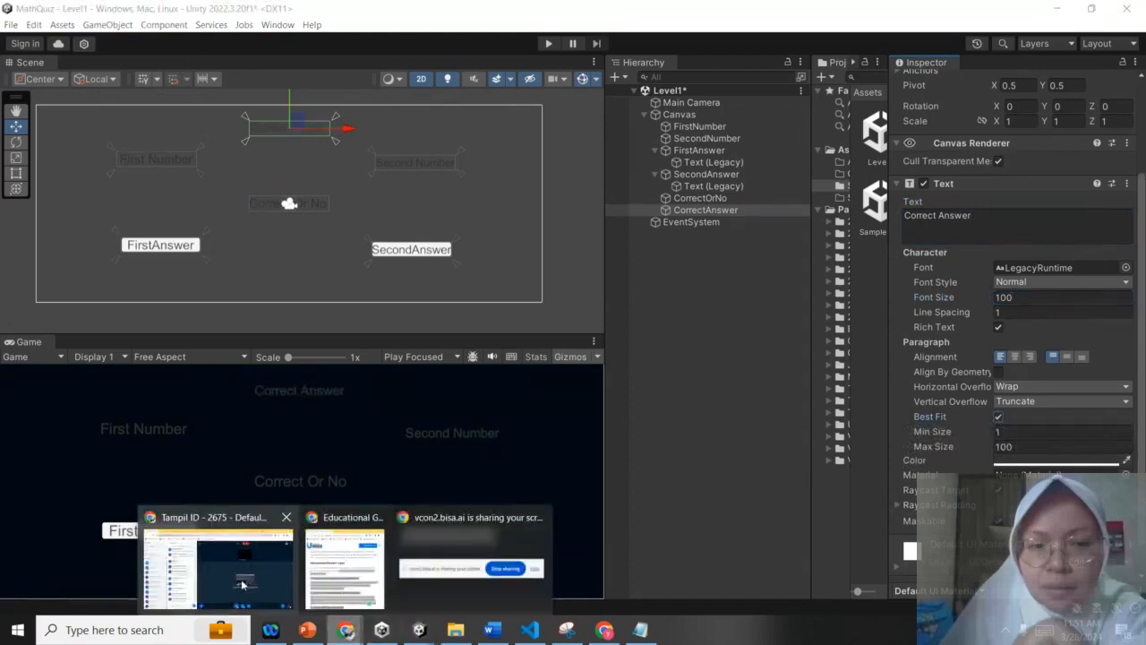
pyautogui.click(242, 584)
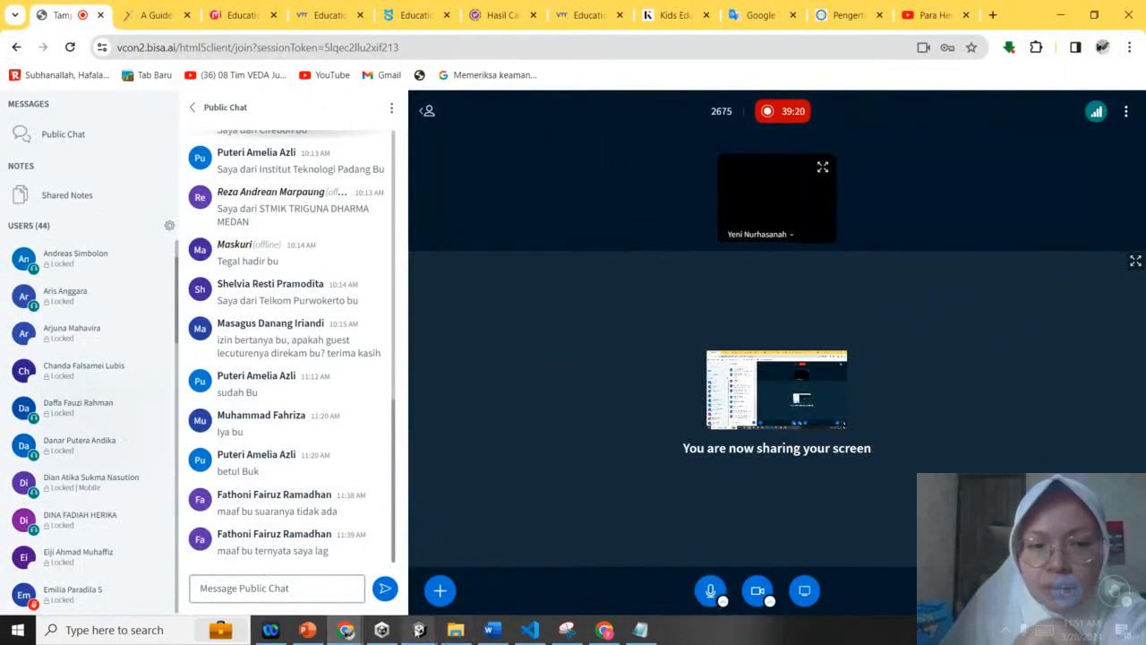
pyautogui.moveTo(425, 631)
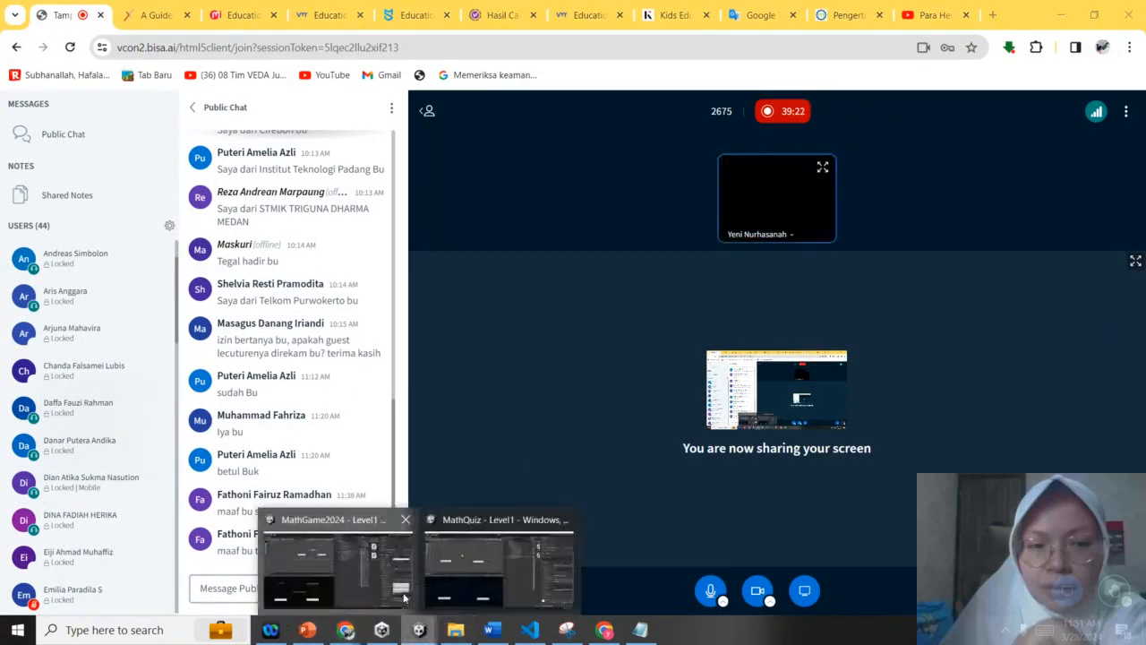
pyautogui.click(458, 575)
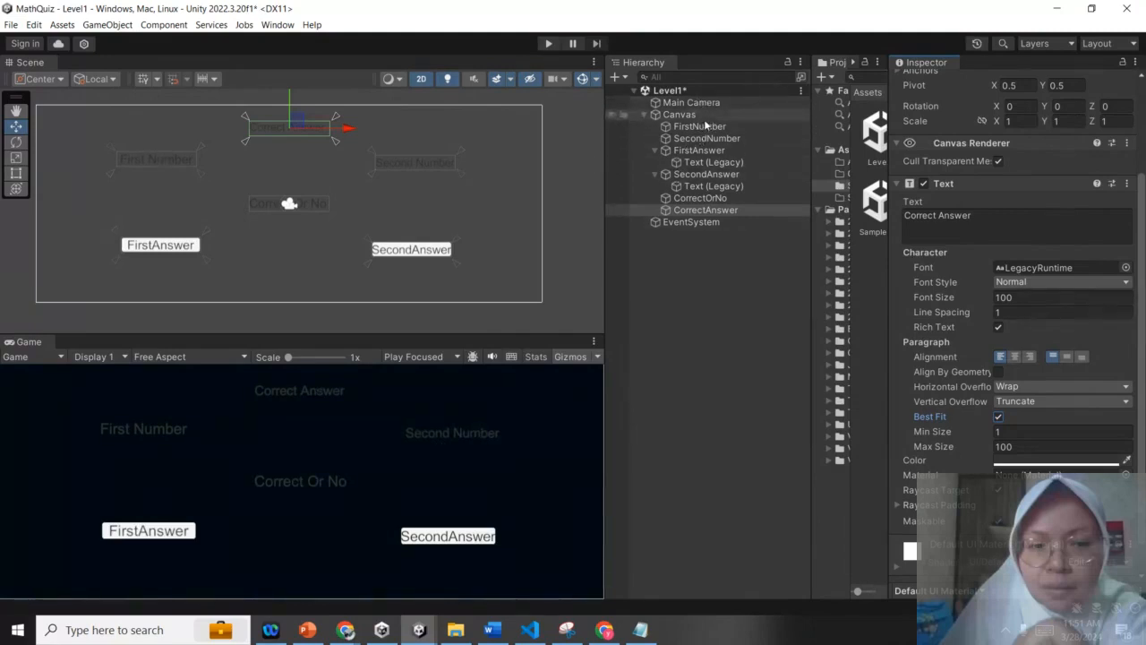
# - Save the Level1 scene and add an empty GameObject named MathScript to it
pyautogui.hotkey('ctrl', 's')
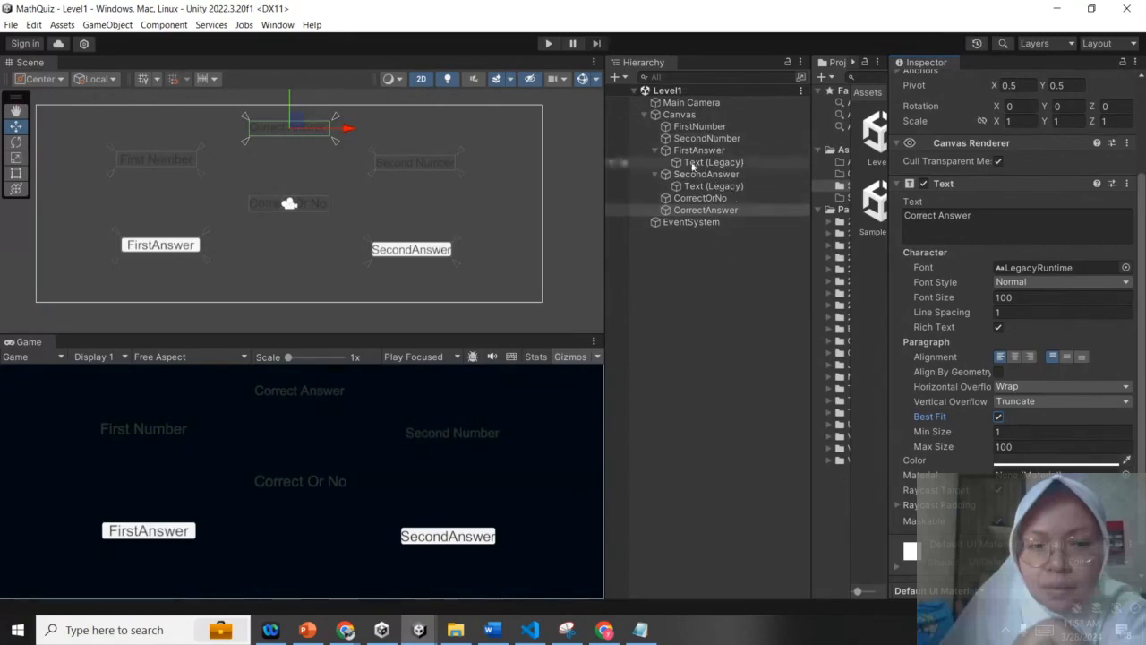
pyautogui.click(751, 284)
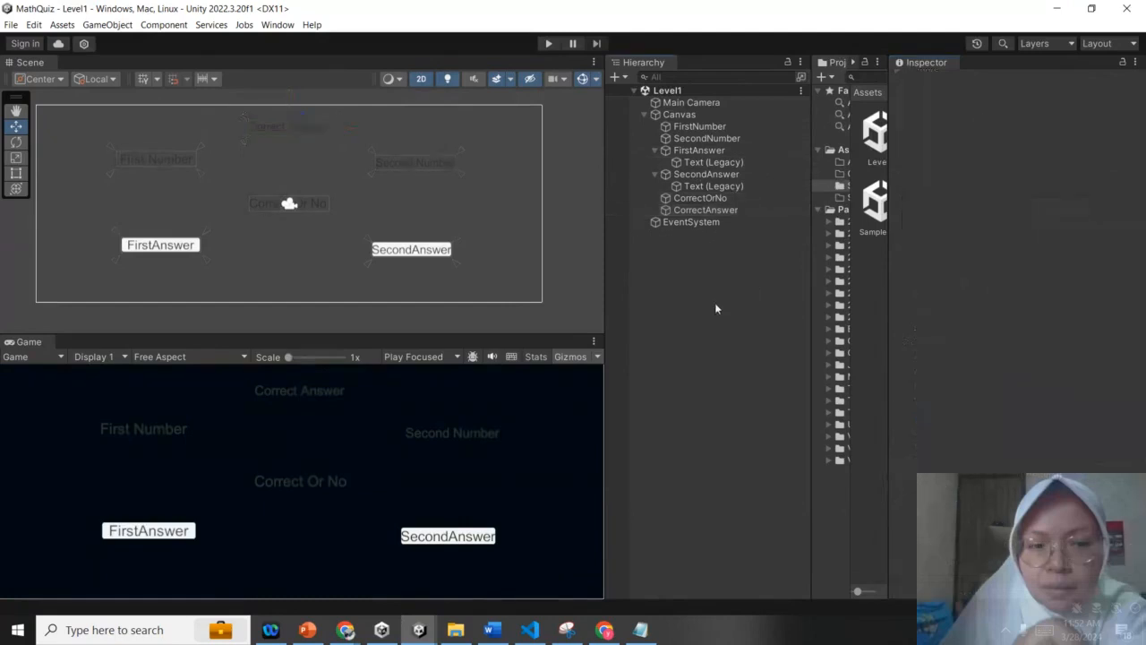
pyautogui.click(680, 92)
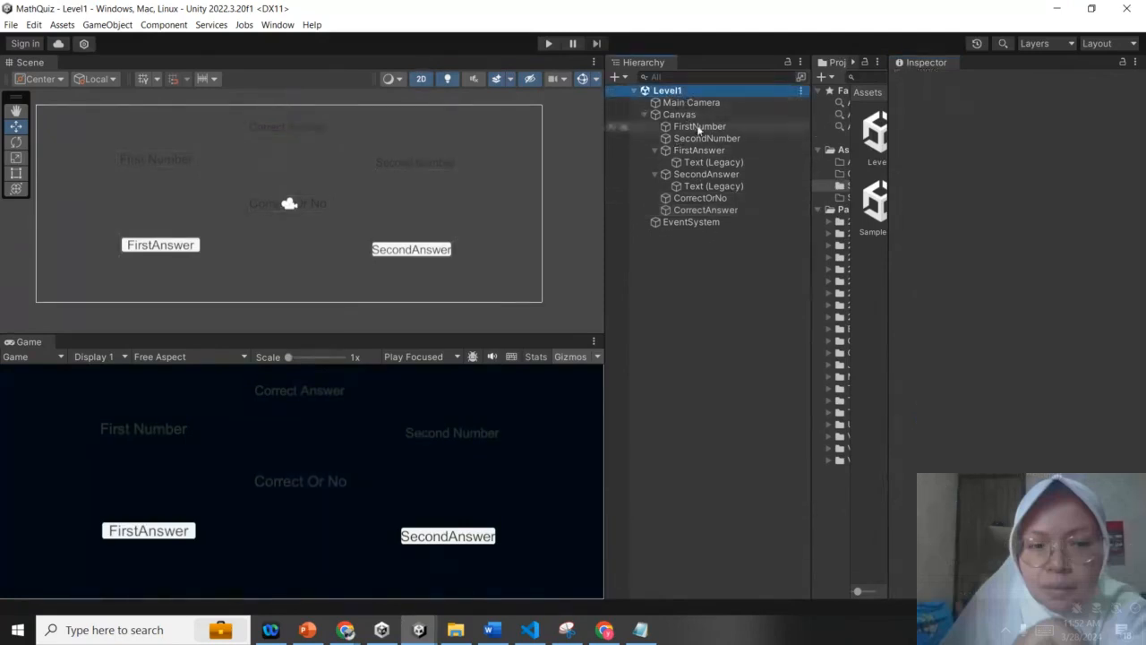
pyautogui.rightClick(679, 92)
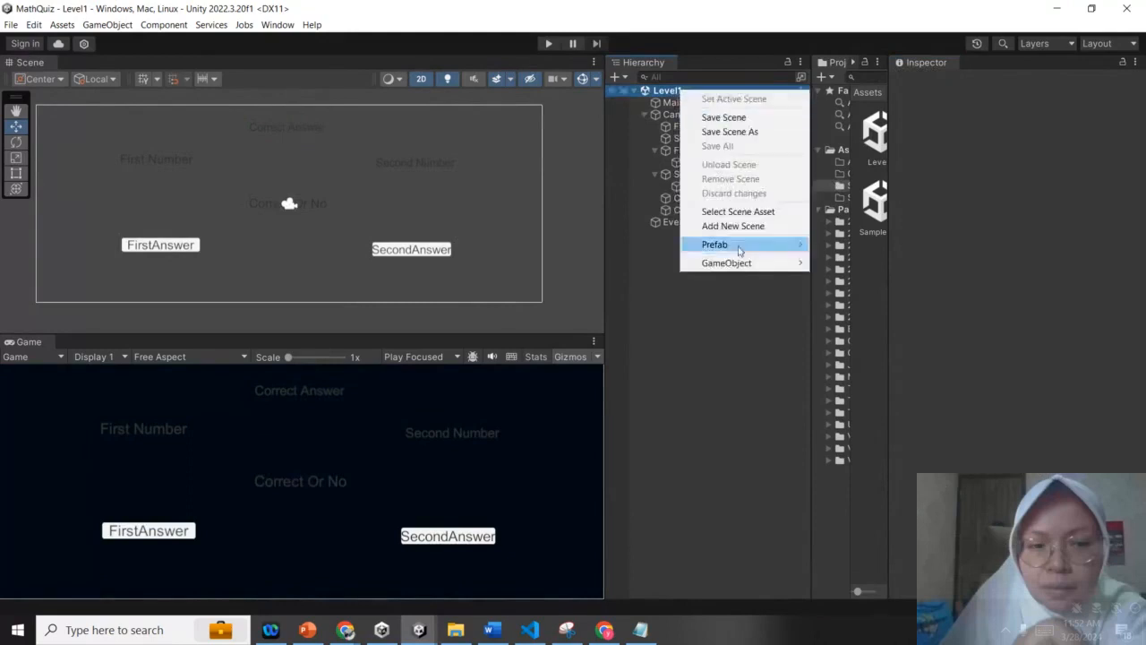
pyautogui.moveTo(741, 265)
pyautogui.click(833, 263)
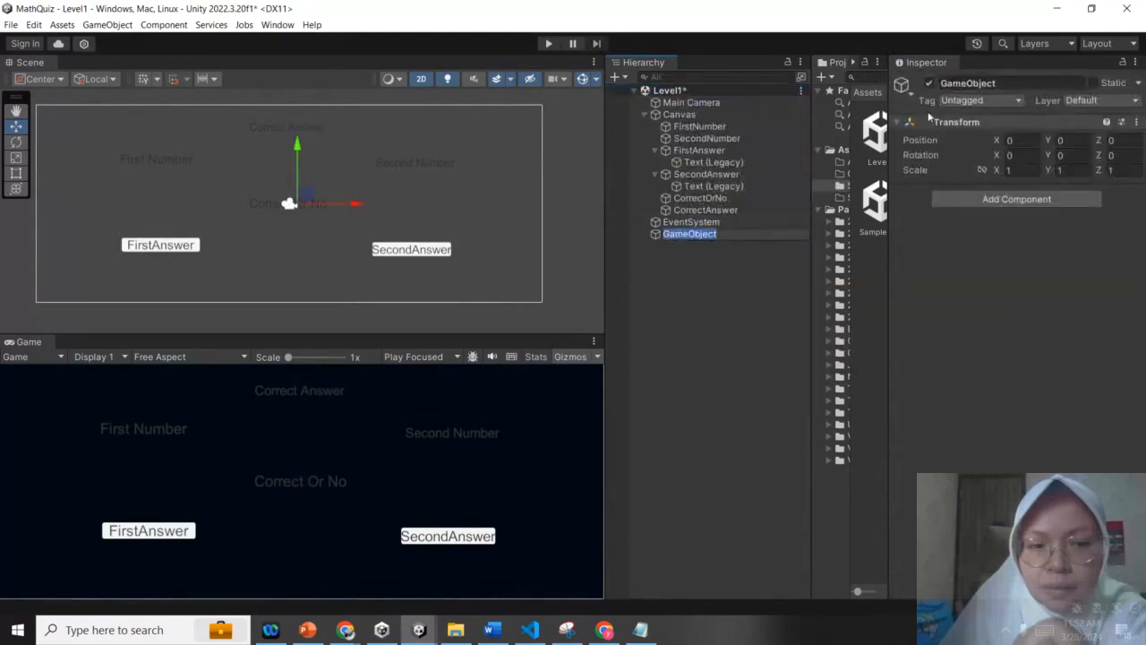
pyautogui.click(993, 83)
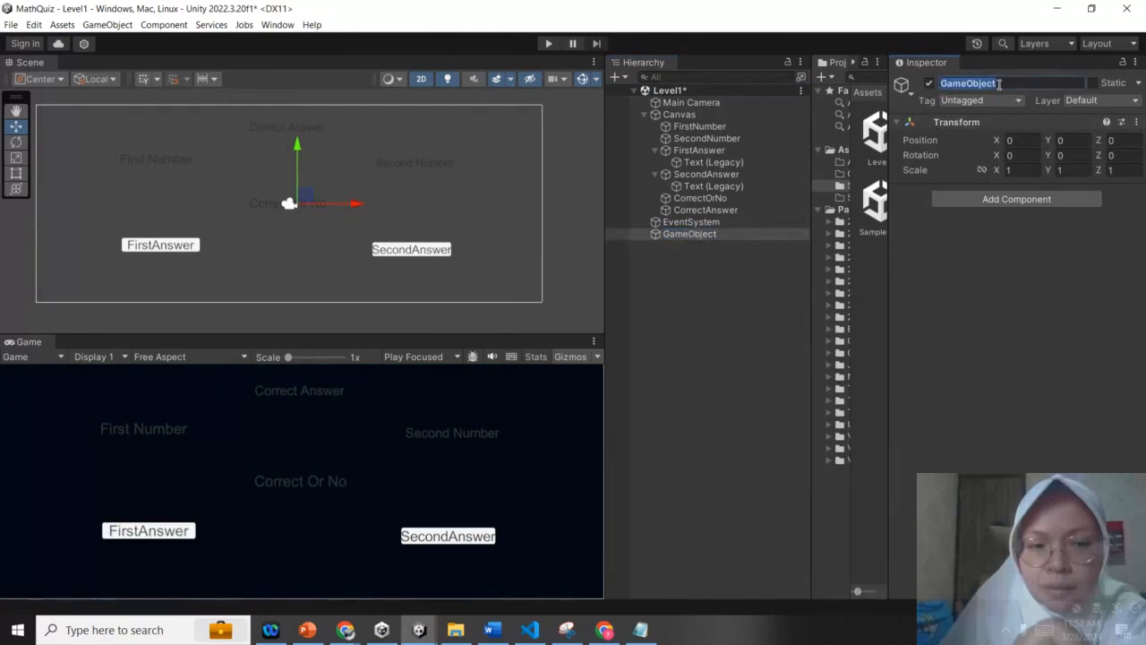
pyautogui.write('MathScript')
pyautogui.press('Return')
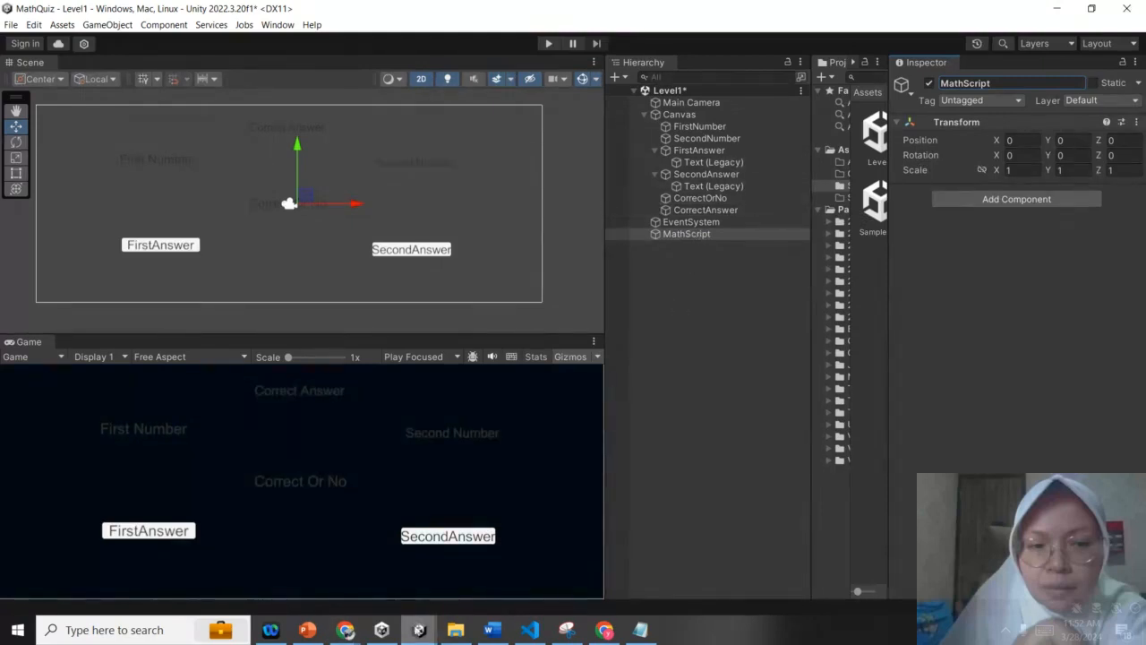
# - Examine the MathScript object's script component in the MathGame2024 project and return to the MathQuiz project
pyautogui.moveTo(418, 629)
pyautogui.click(358, 573)
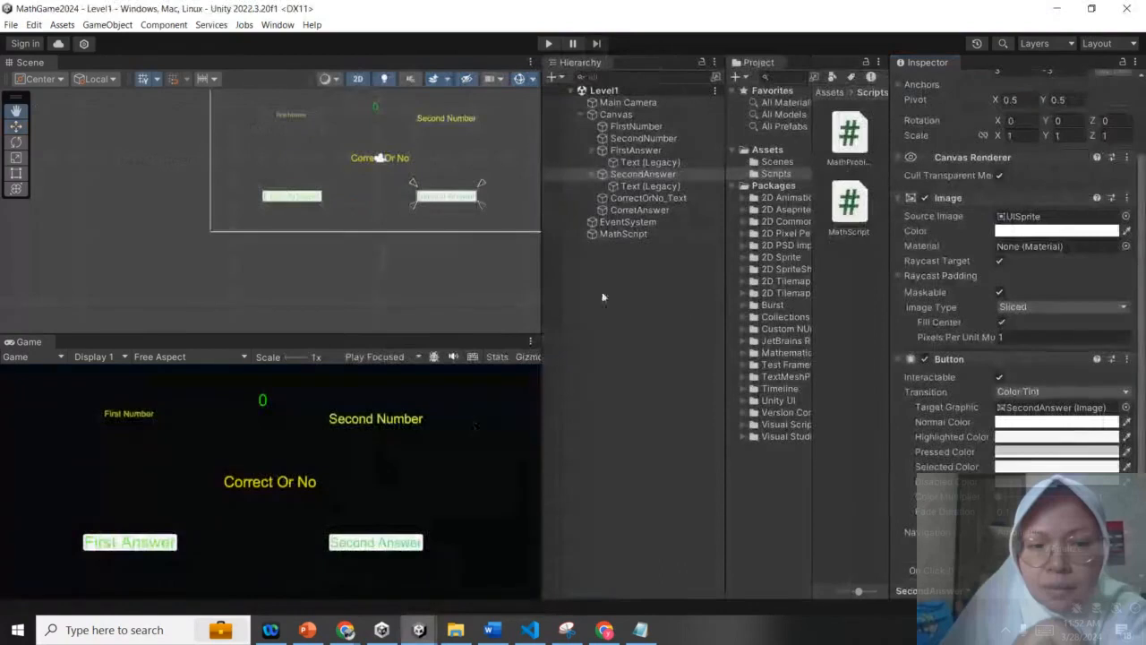
pyautogui.click(632, 234)
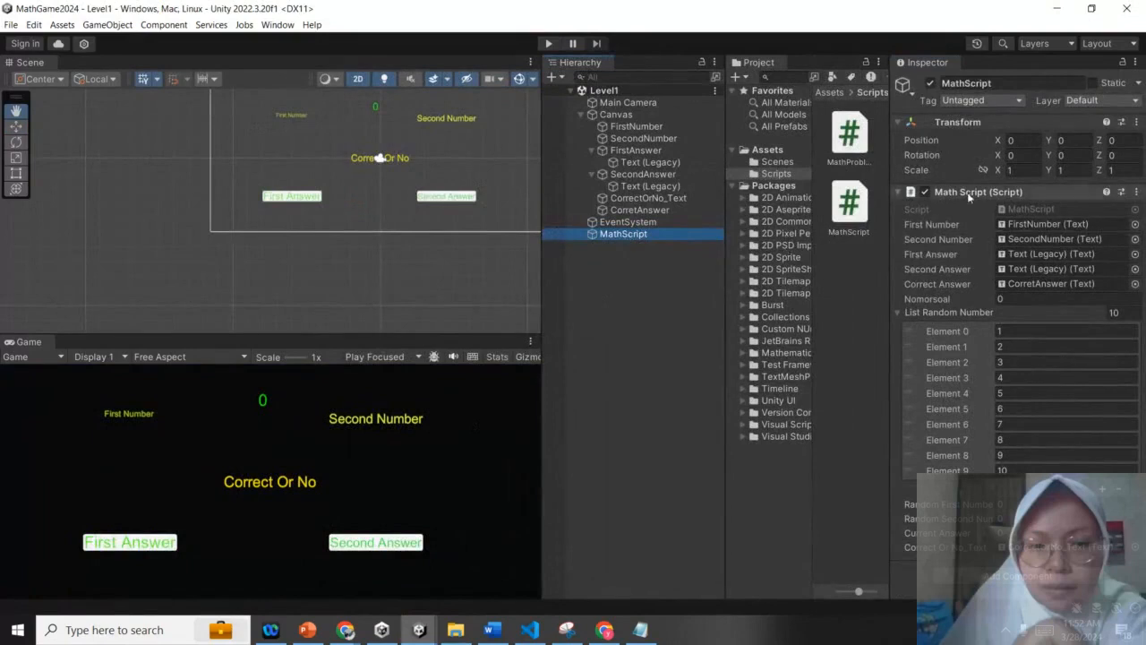
pyautogui.moveTo(410, 634)
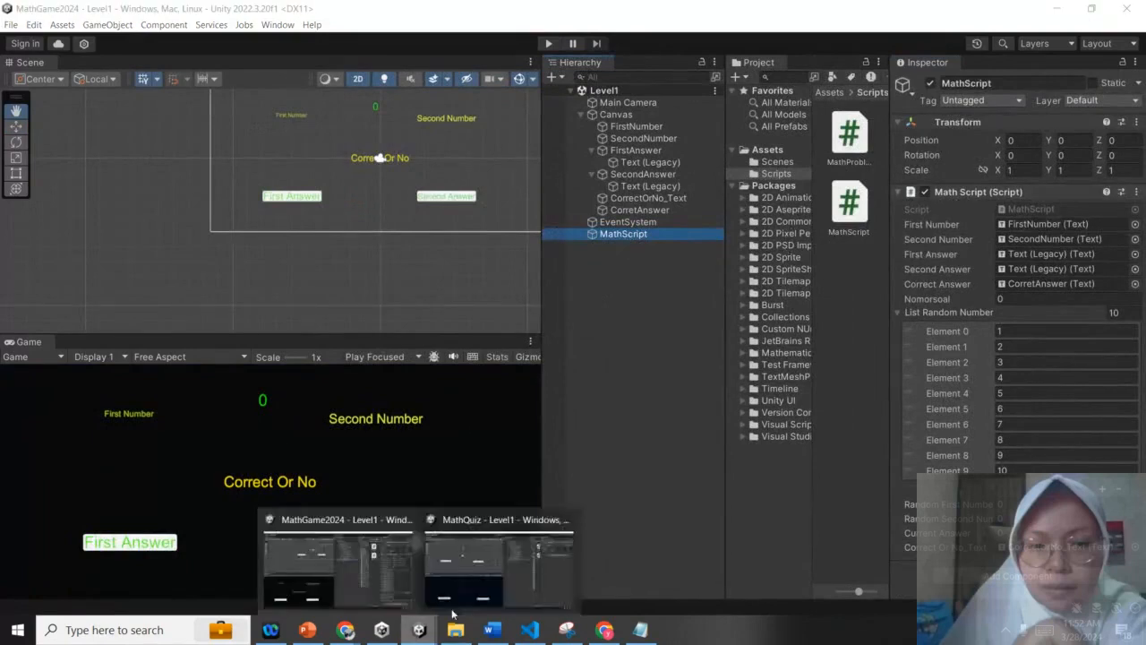
pyautogui.click(483, 581)
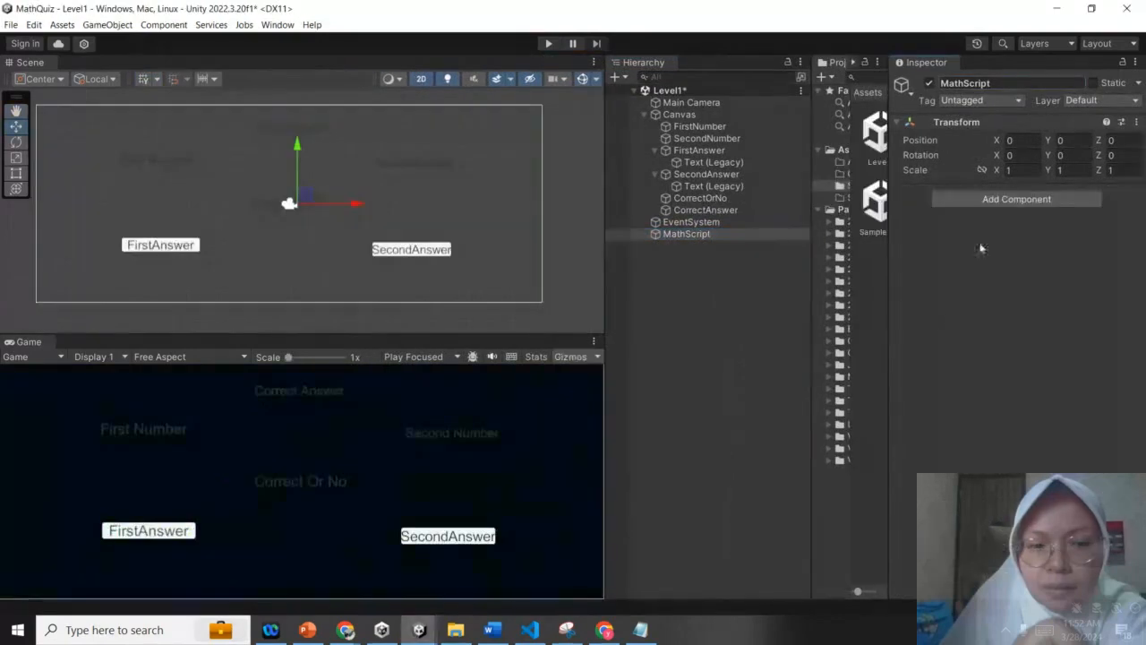
# - Create a new script named MathQuizScript and add it as a component to the MathScript object
pyautogui.click(992, 201)
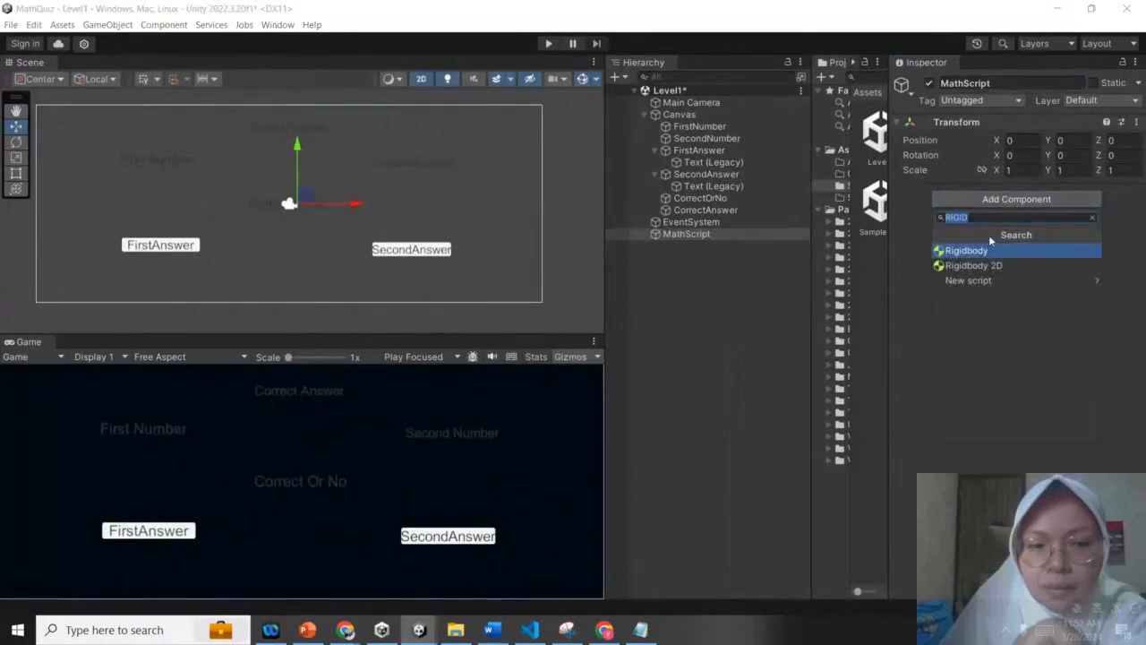
pyautogui.write('scri')
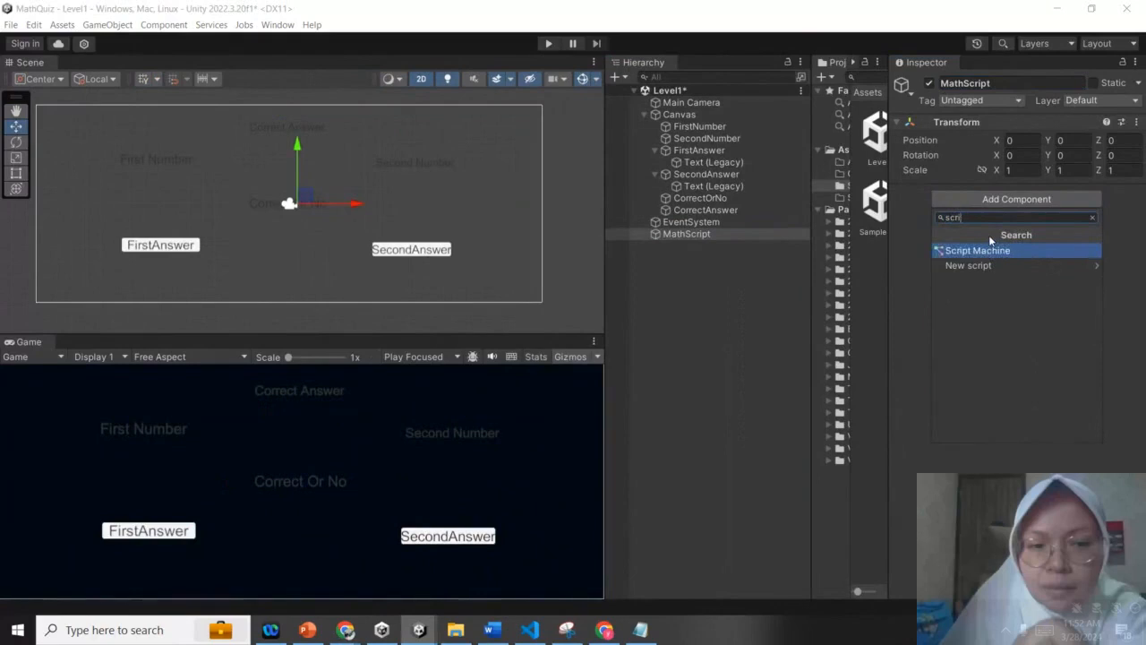
pyautogui.click(976, 265)
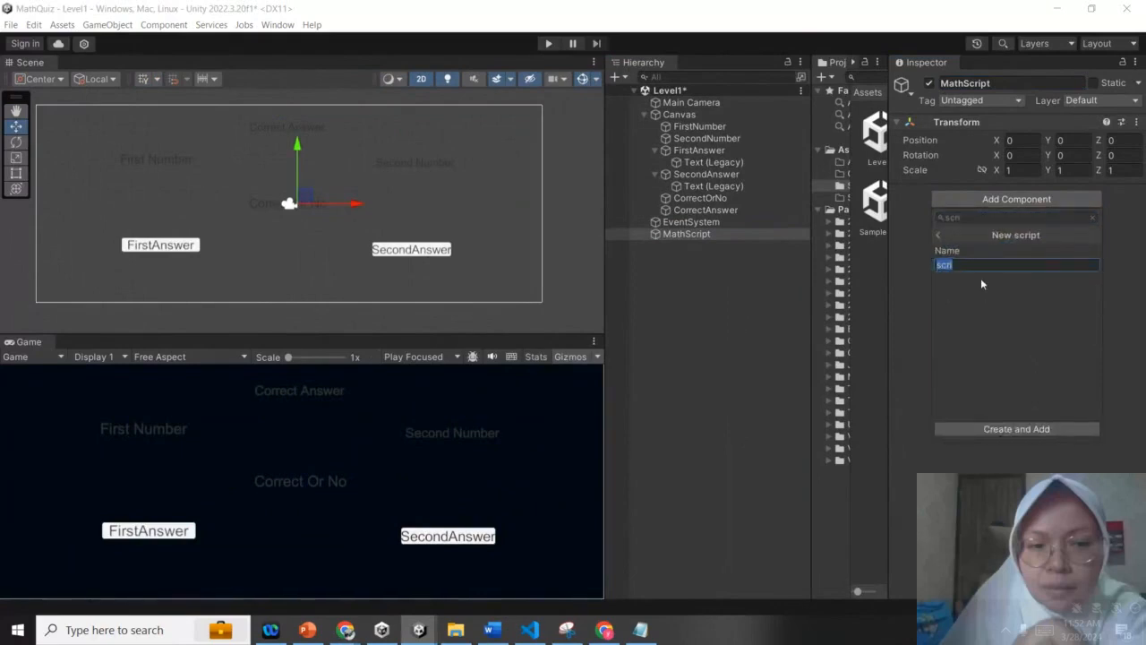
pyautogui.write('MathS')
pyautogui.click(960, 266)
pyautogui.write('QuizS')
pyautogui.click(995, 429)
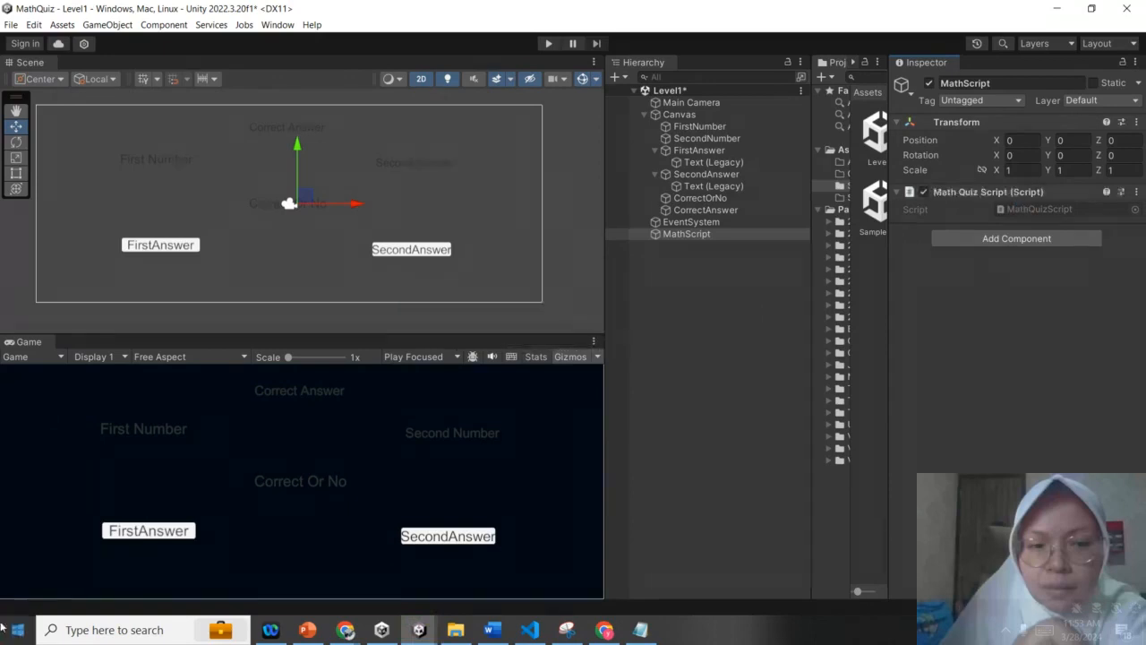
# - Open MathQuizScript in Visual Studio Code and locate its file in the MathQuiz project's assets
pyautogui.doubleClick(1038, 210)
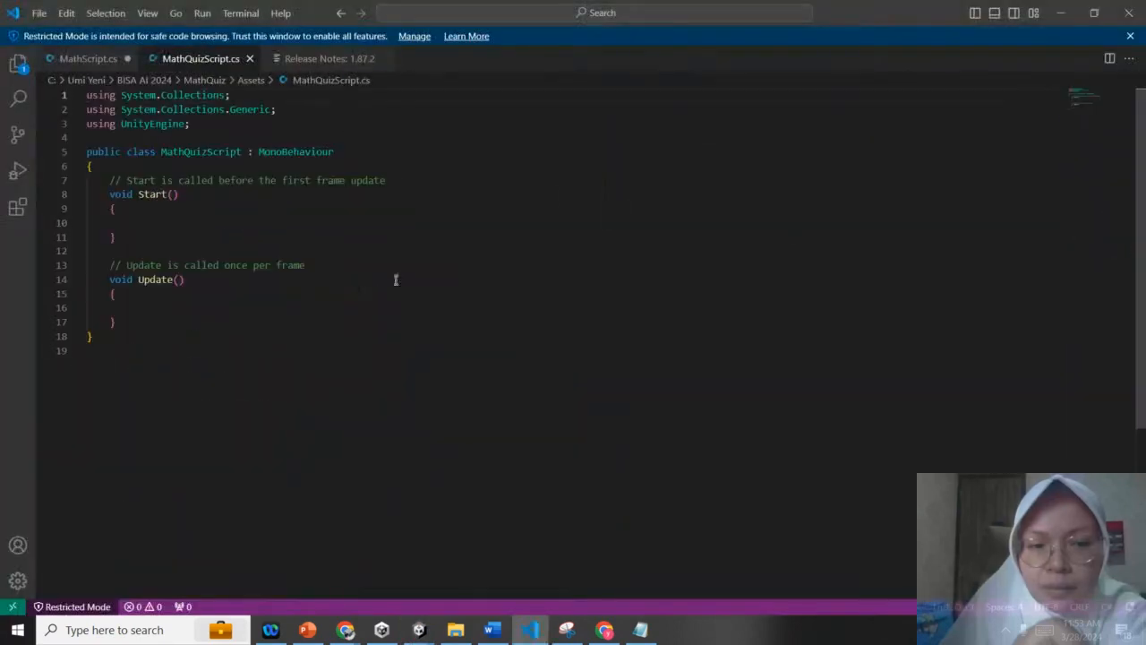
pyautogui.click(347, 137)
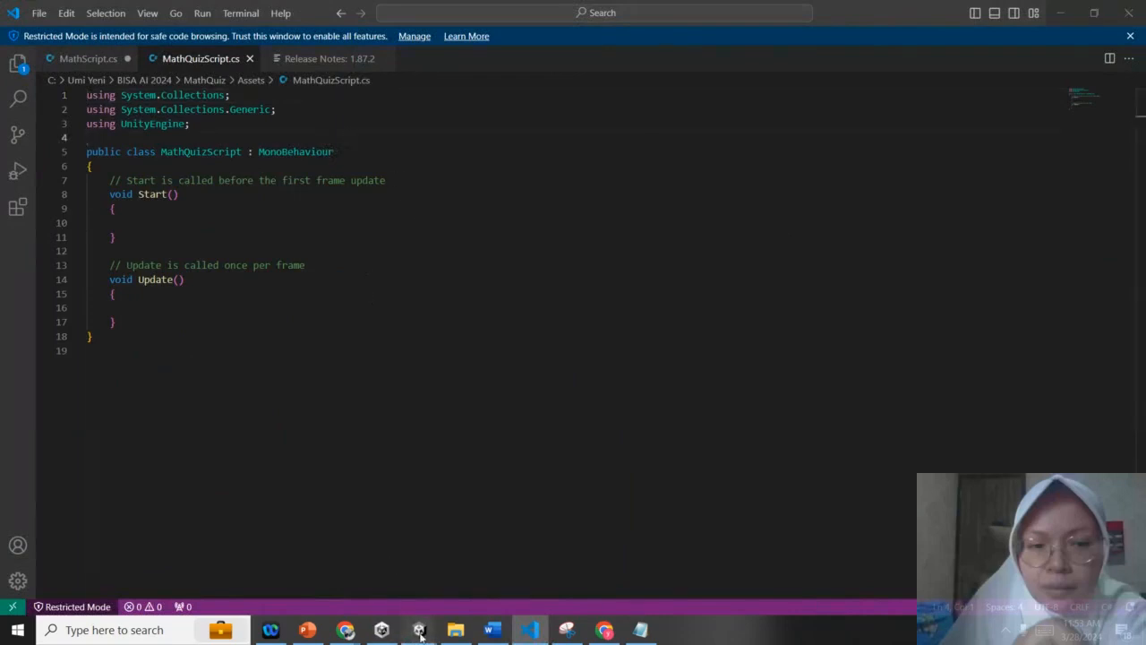
pyautogui.moveTo(419, 632)
pyautogui.click(454, 577)
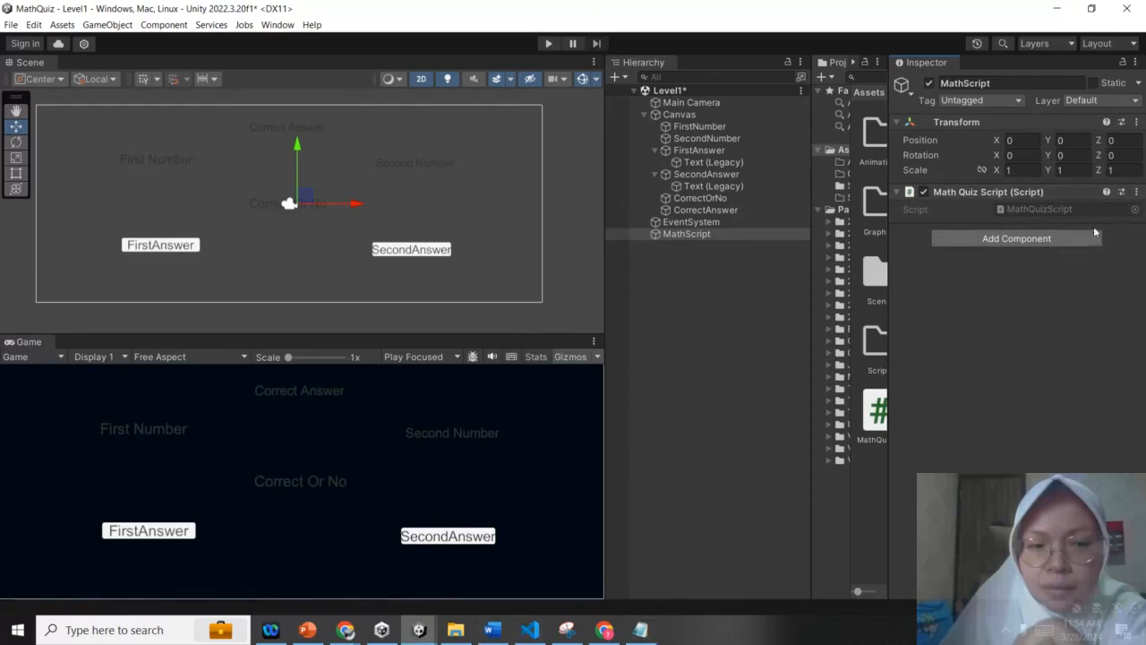
pyautogui.click(1067, 212)
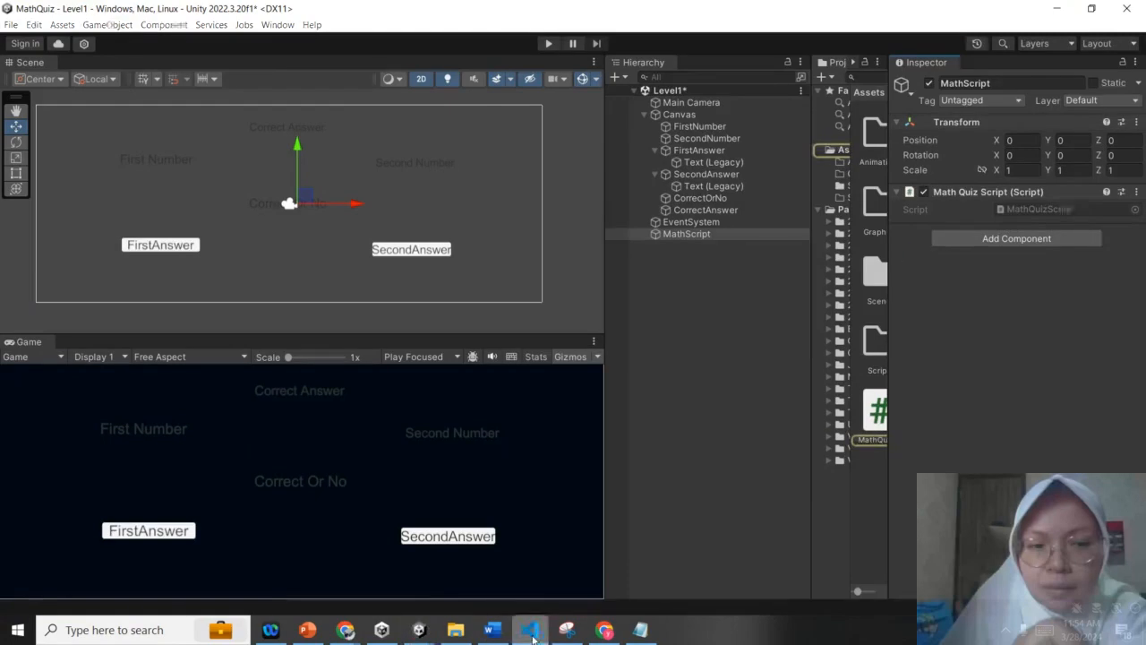
pyautogui.click(530, 630)
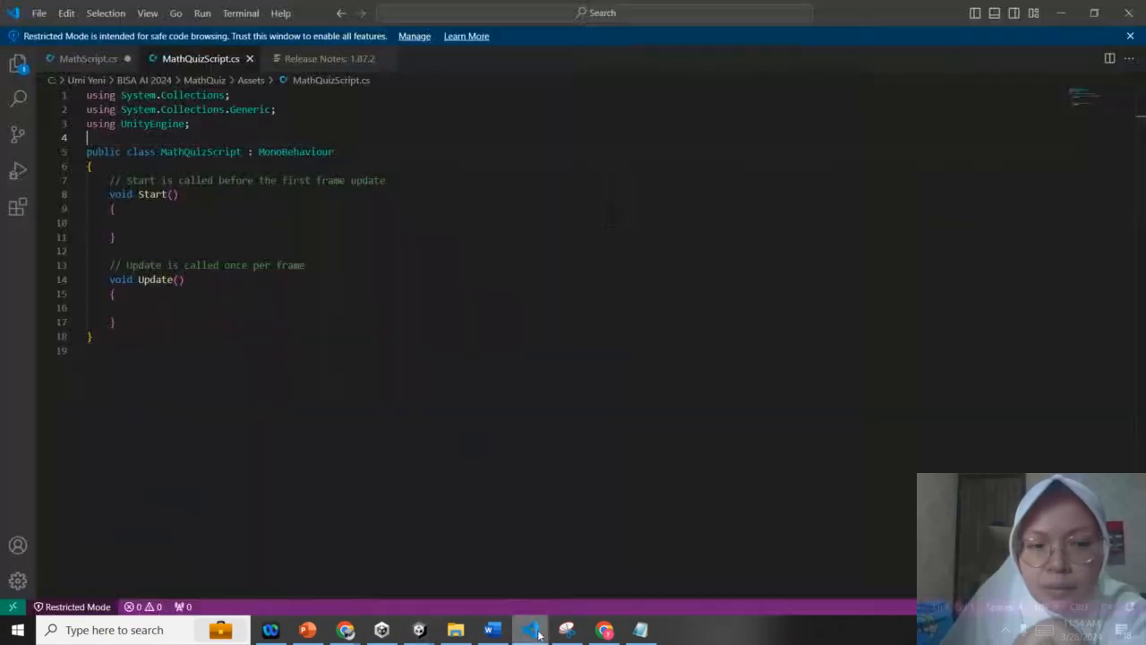
# - Insert an empty line below the opening brace of the MathQuizScript class
pyautogui.doubleClick(394, 153)
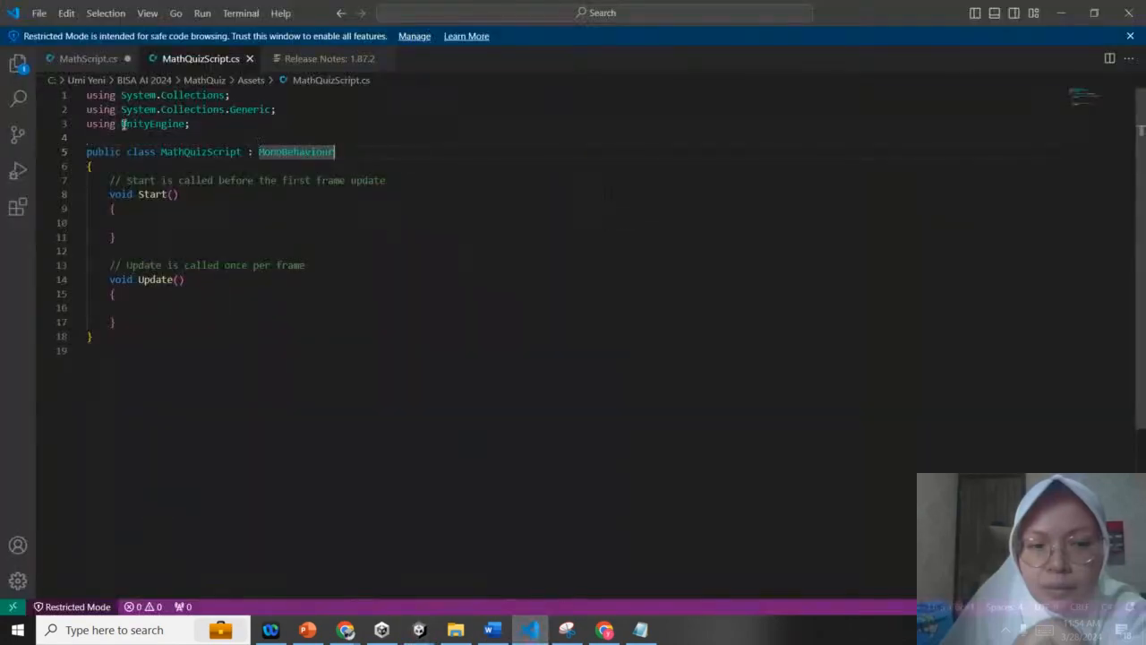
pyautogui.click(116, 166)
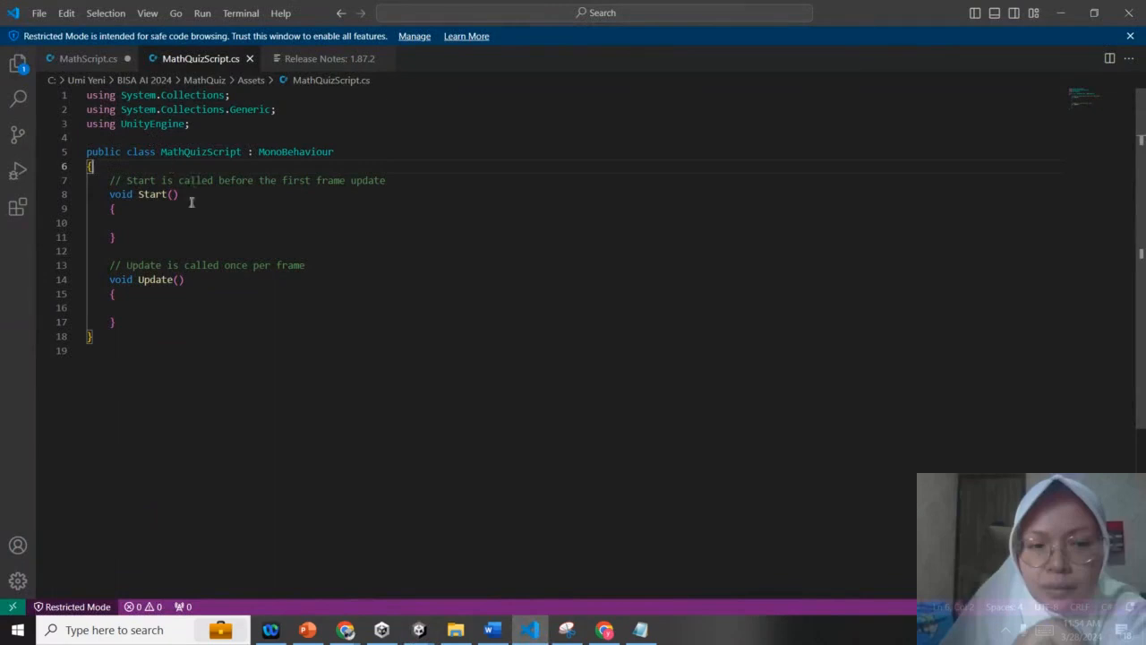
pyautogui.click(101, 339)
pyautogui.click(112, 168)
pyautogui.press('Return')
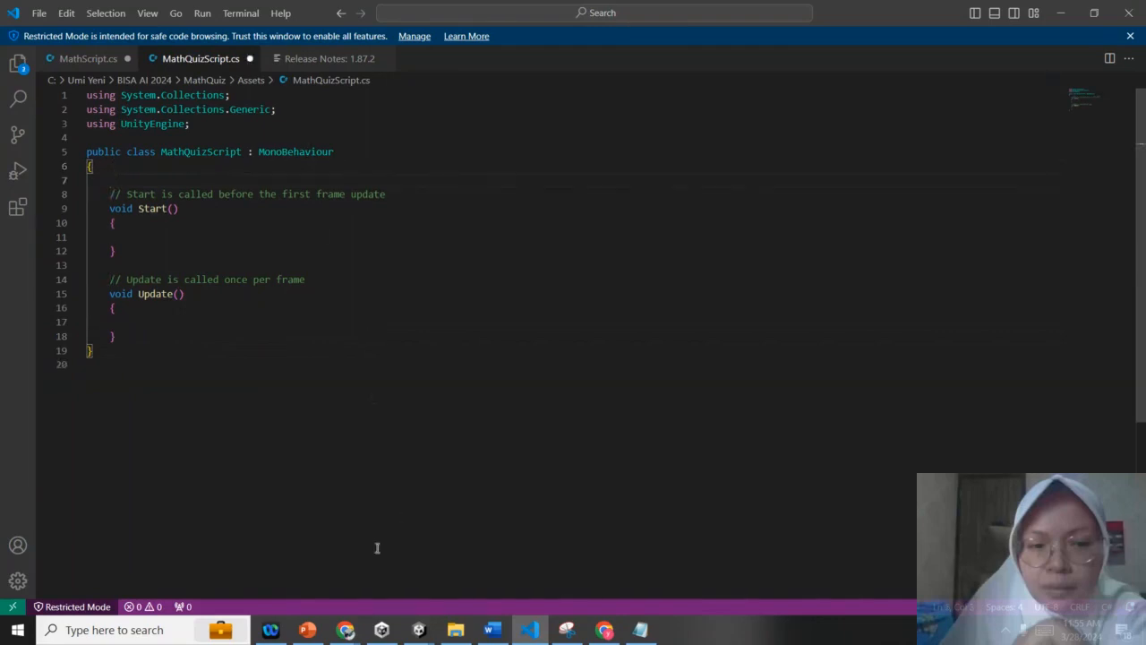
# - Look at the MathScript asset in Unity's MathGame2024 project and its MathScript.cs code in Visual Studio Code
pyautogui.click(418, 631)
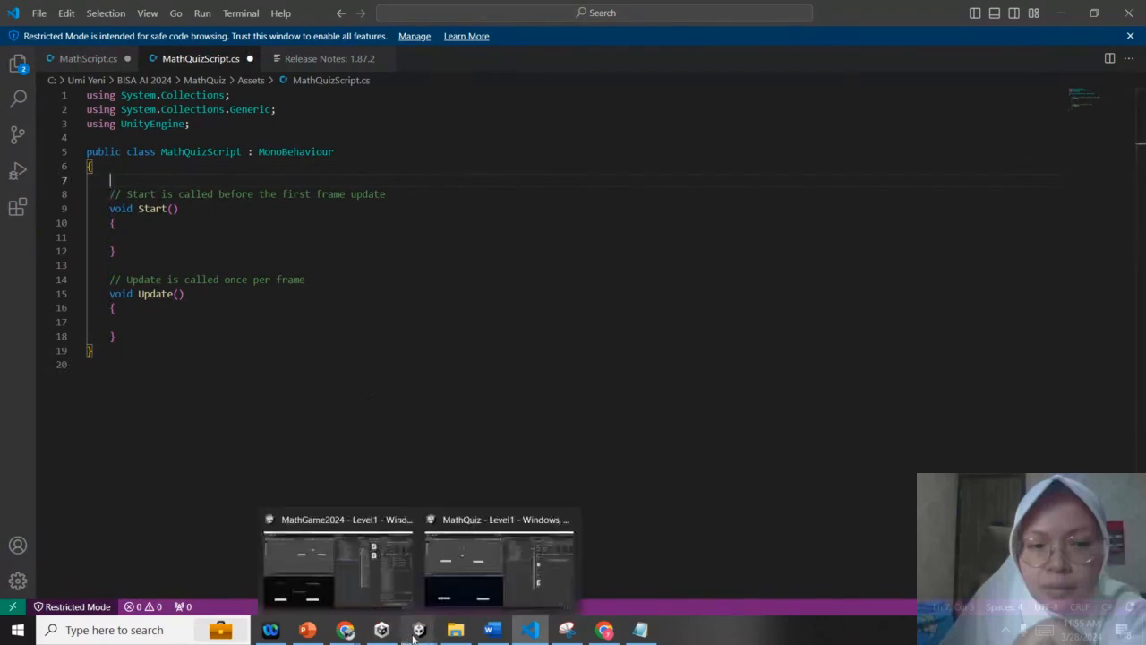
pyautogui.click(386, 582)
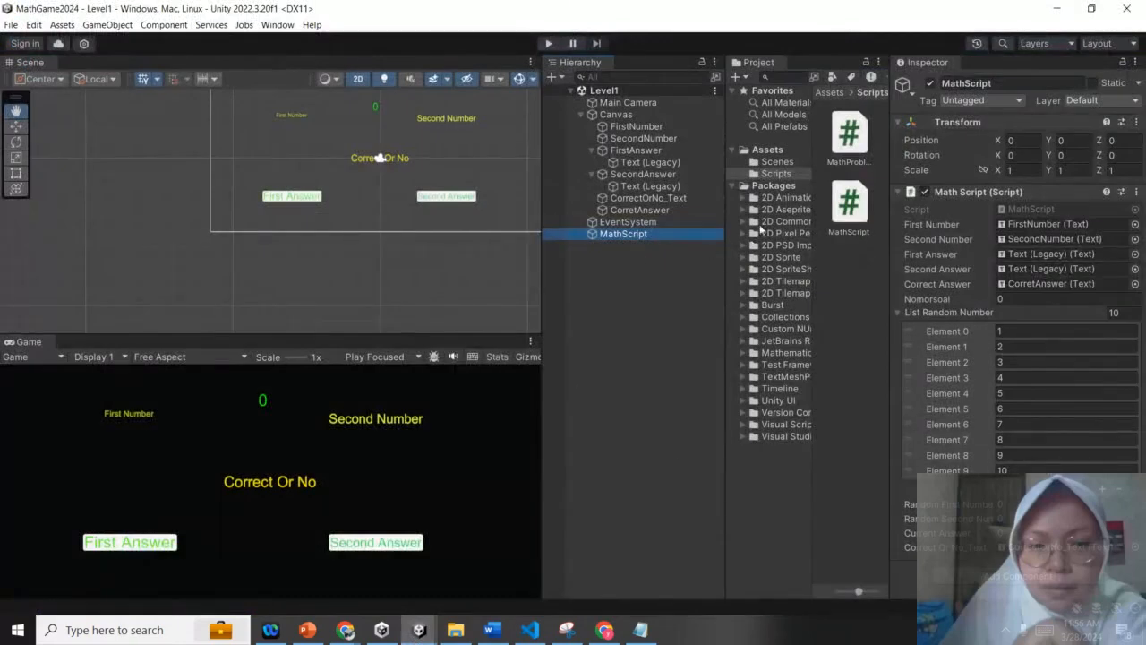
pyautogui.click(849, 204)
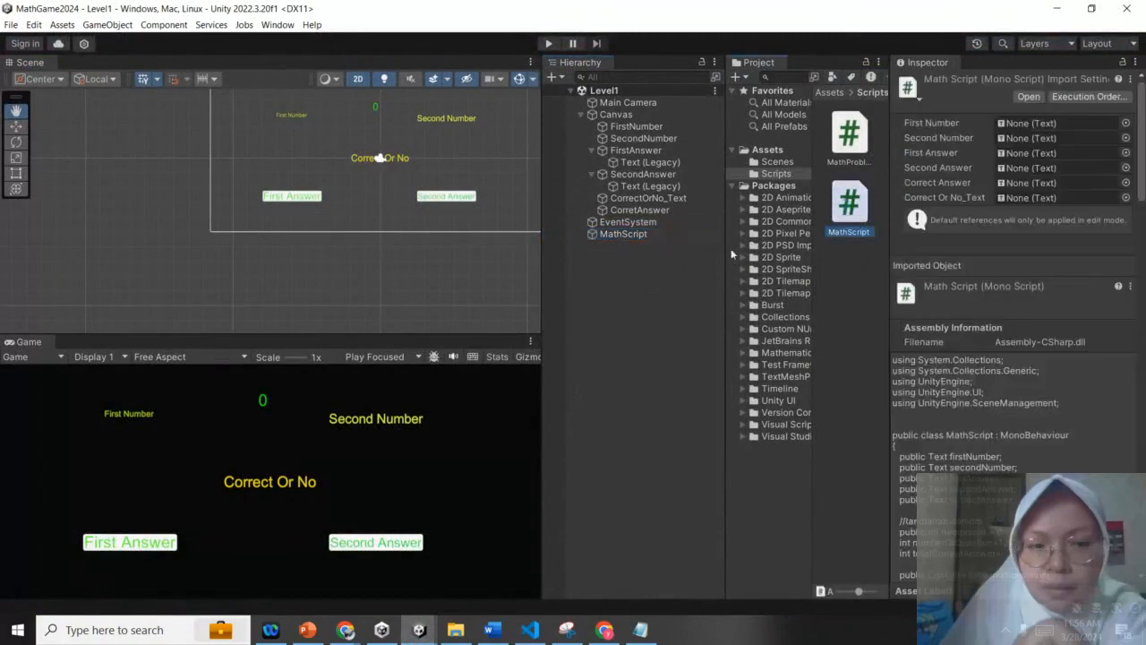
pyautogui.hotkey('alt', 'Tab')
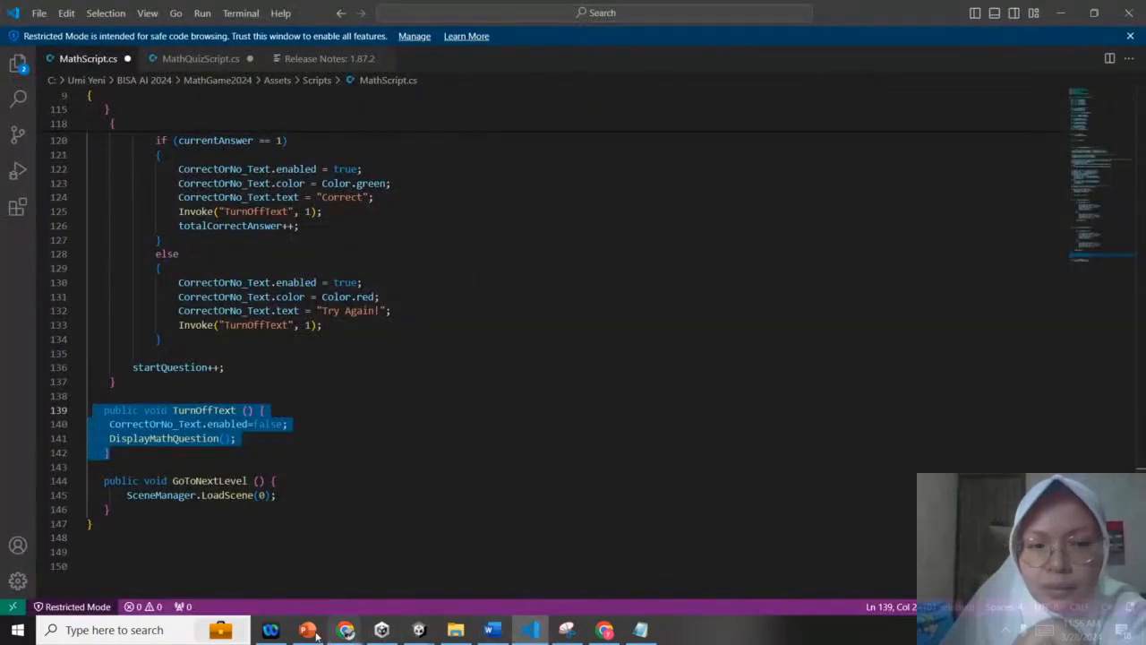
# - Switch to the PowerPoint presentation and show slide 11 with the MathScript variable declarations
pyautogui.click(308, 629)
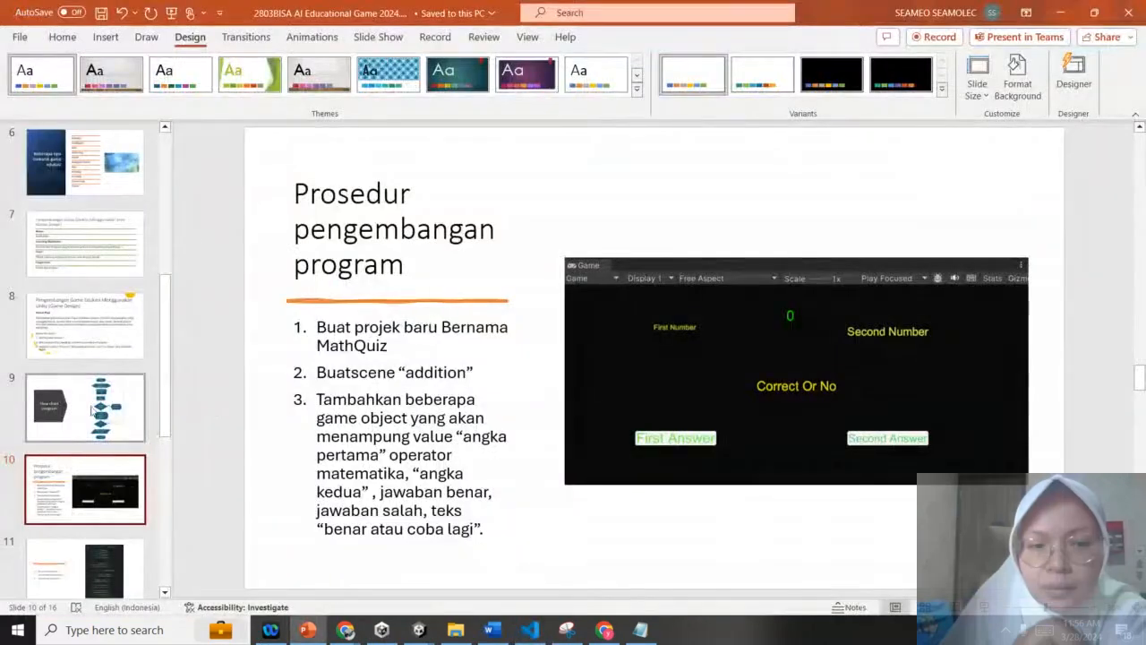
pyautogui.scroll(-2, 79, 490)
pyautogui.click(85, 452)
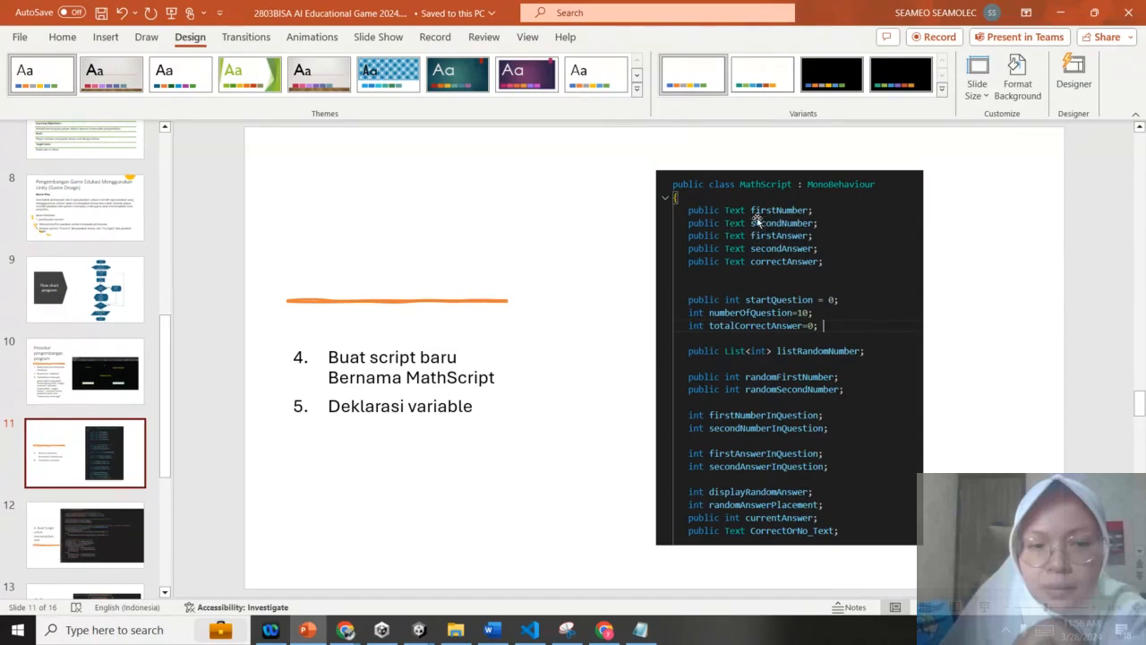
# - Return to the MathGame2024 project in Unity and examine the variable declarations in the MathScript asset's code
pyautogui.moveTo(414, 627)
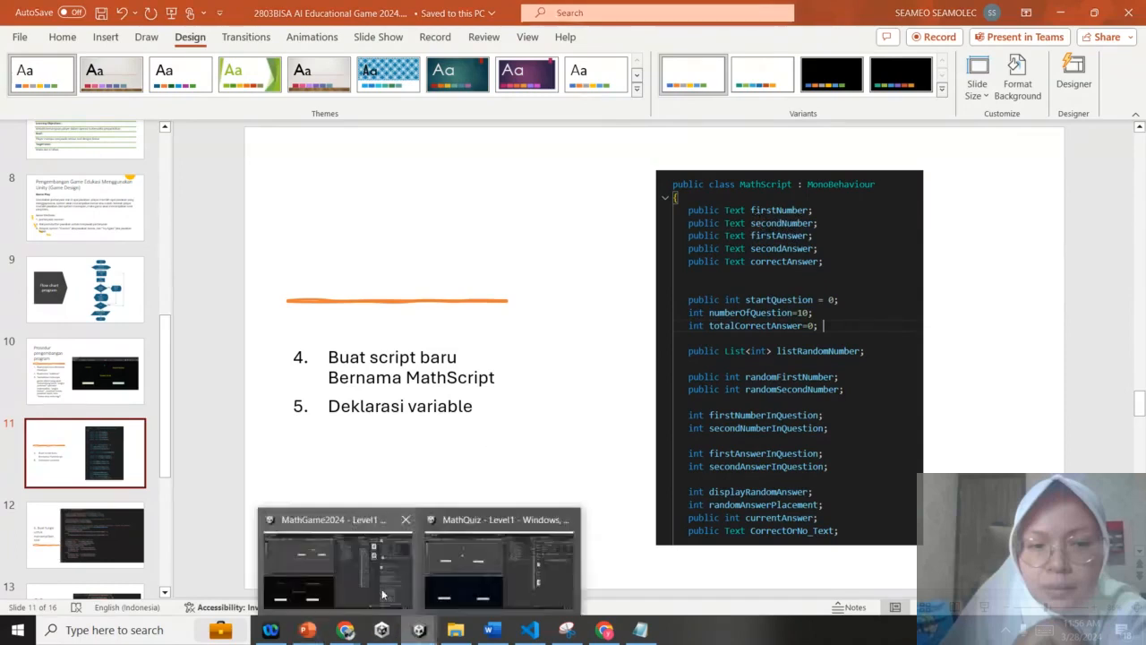
pyautogui.click(384, 595)
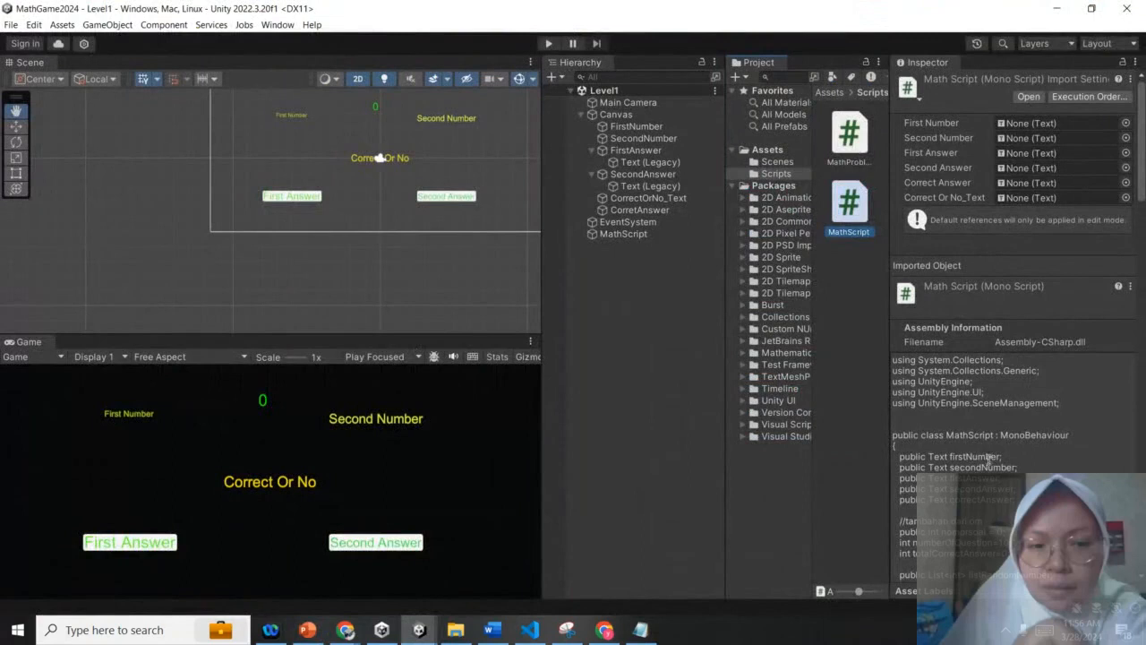
pyautogui.scroll(-1, 988, 458)
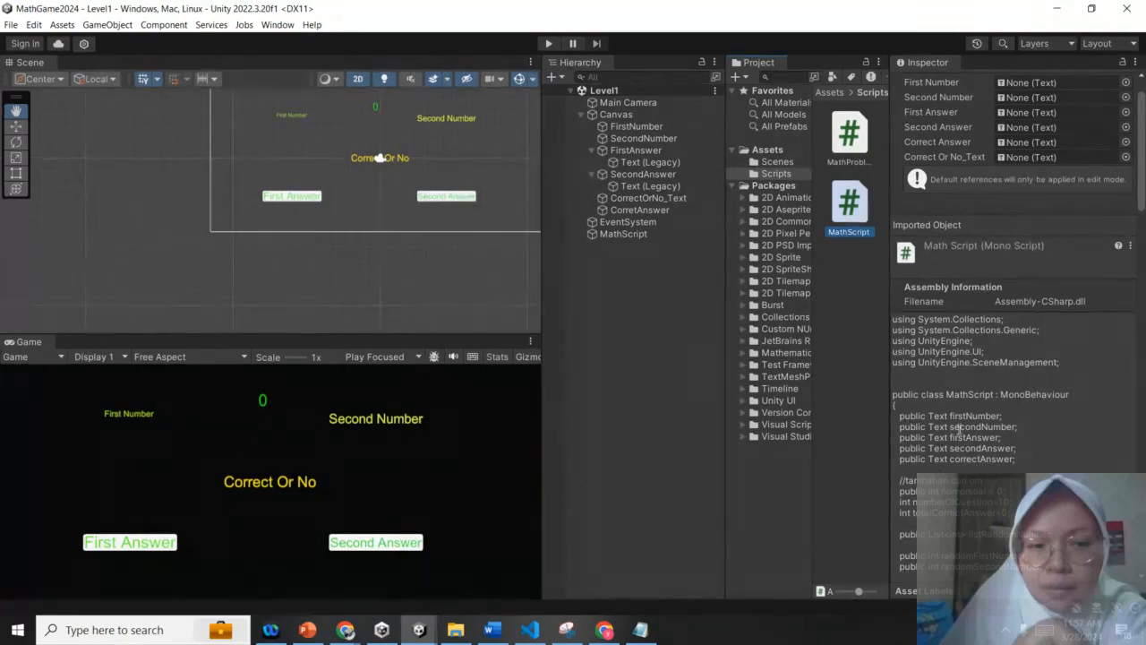
pyautogui.scroll(-5, 956, 428)
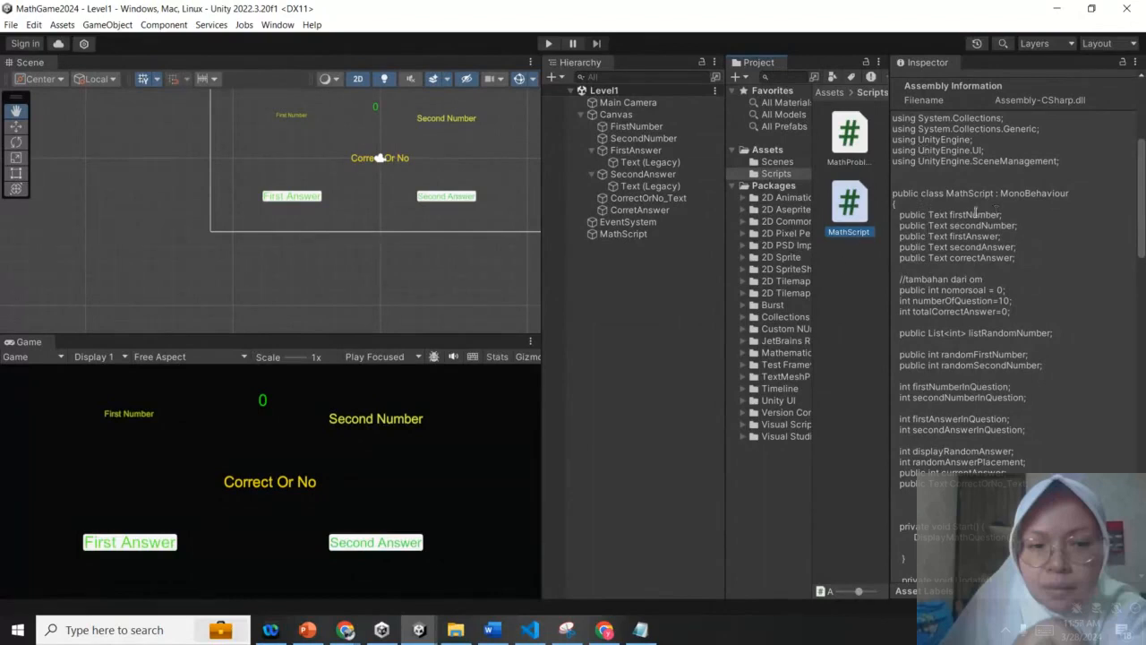
# - On MathGame2024's MathScript object, clear the First Number reference to None and reassign the FirstNumber text to it
pyautogui.click(619, 234)
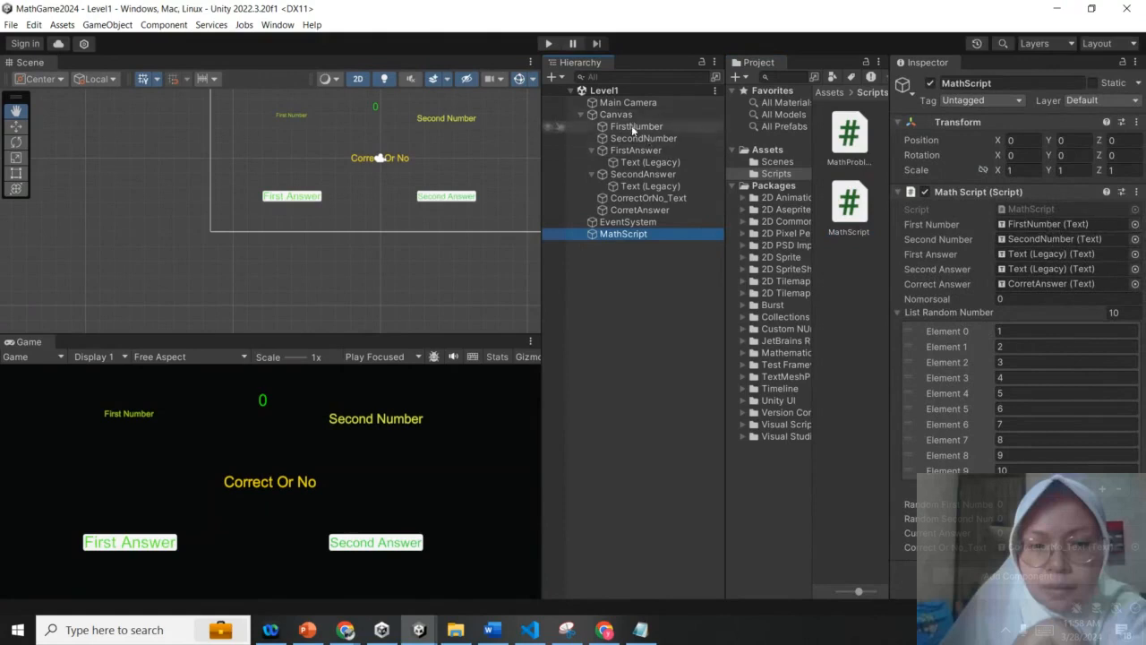
pyautogui.click(1134, 227)
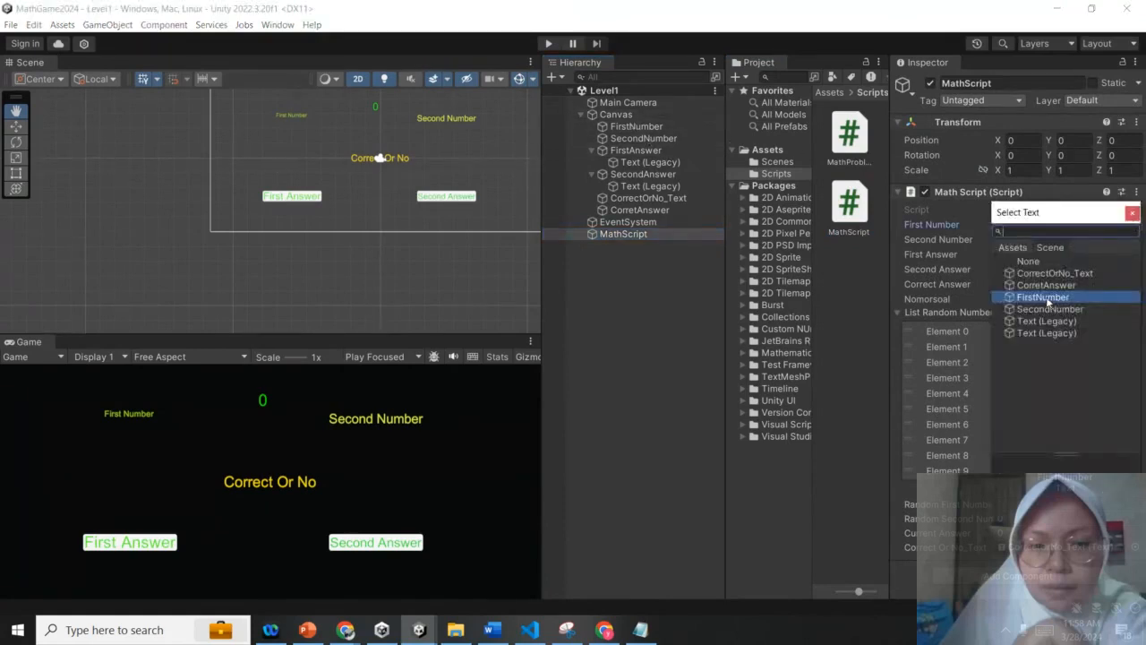
pyautogui.click(1043, 262)
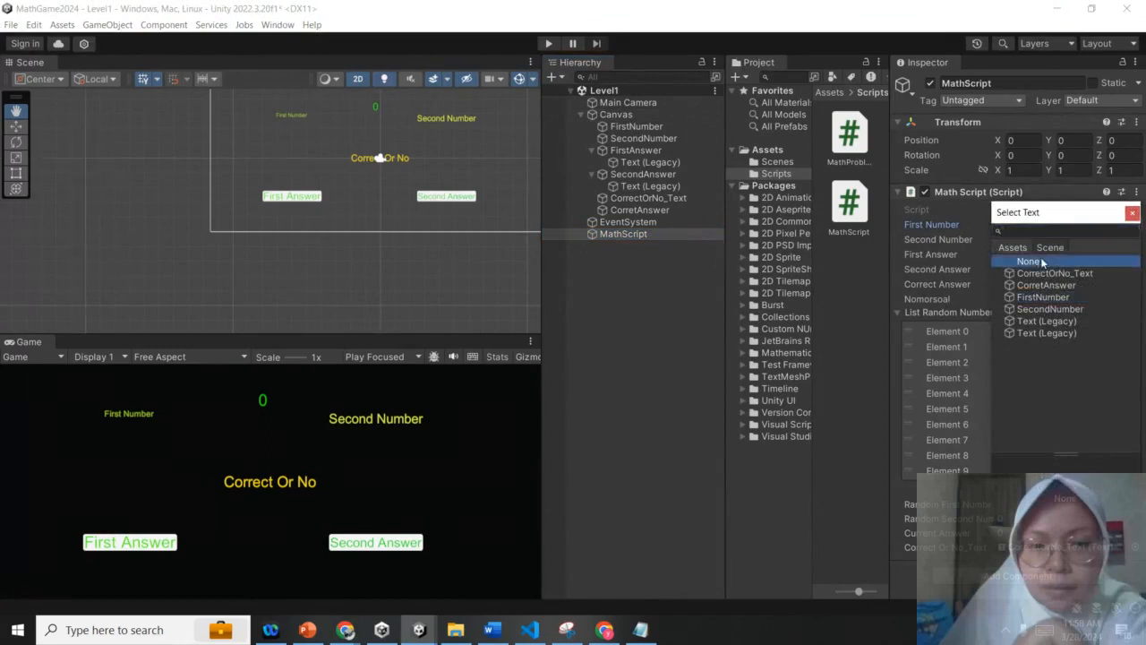
pyautogui.click(1133, 212)
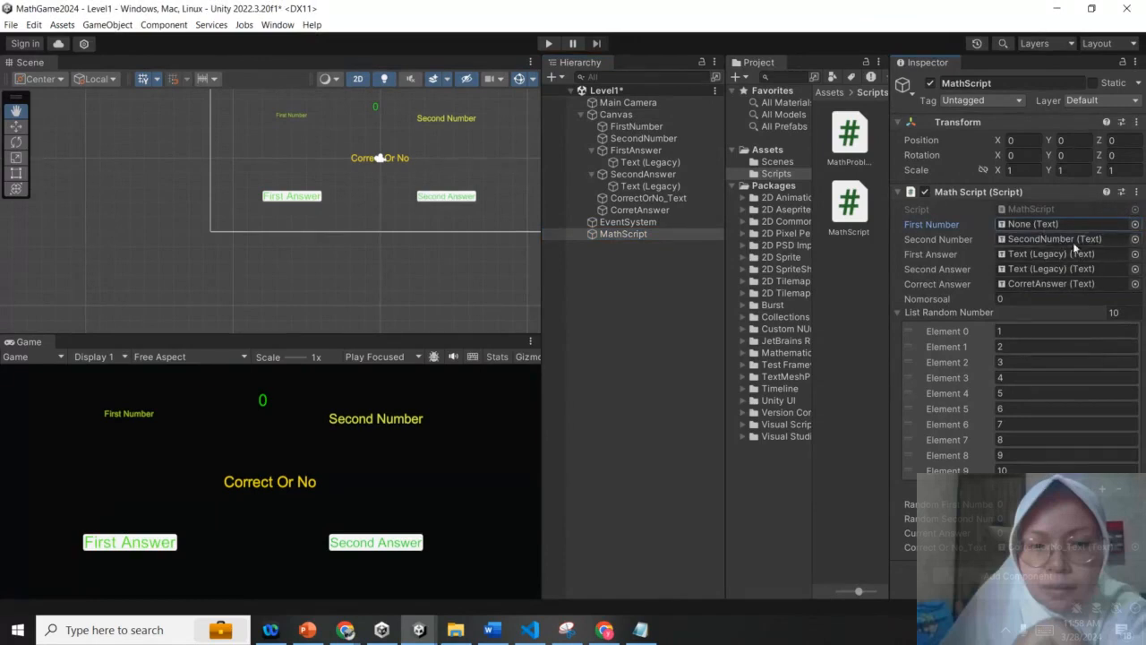
pyautogui.click(1134, 224)
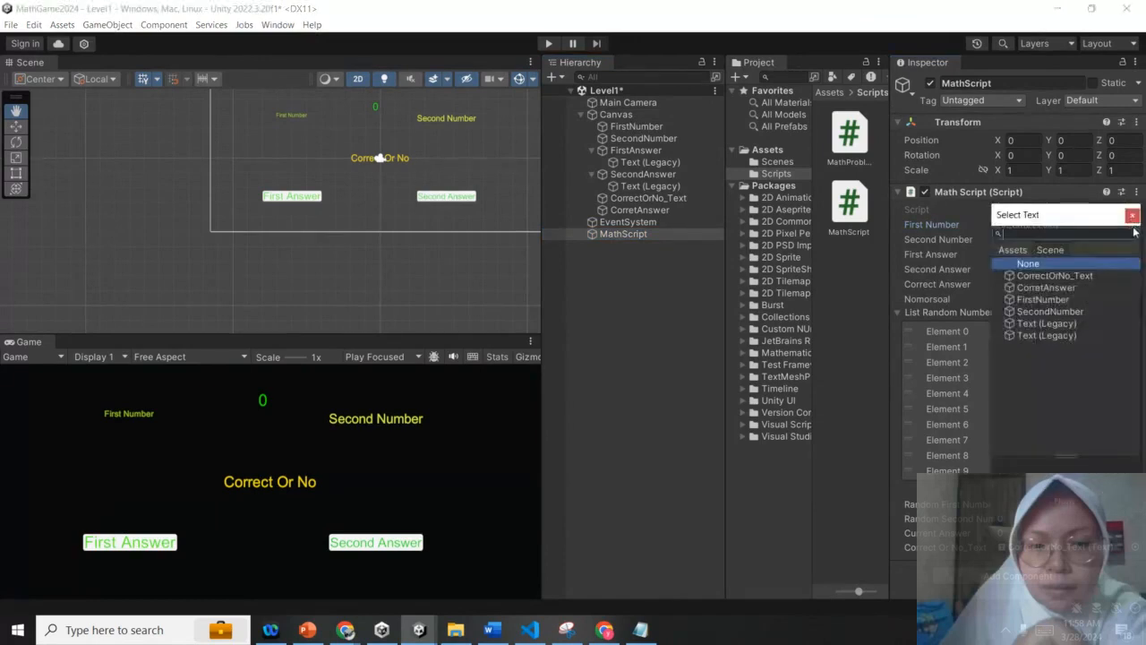
pyautogui.click(1043, 299)
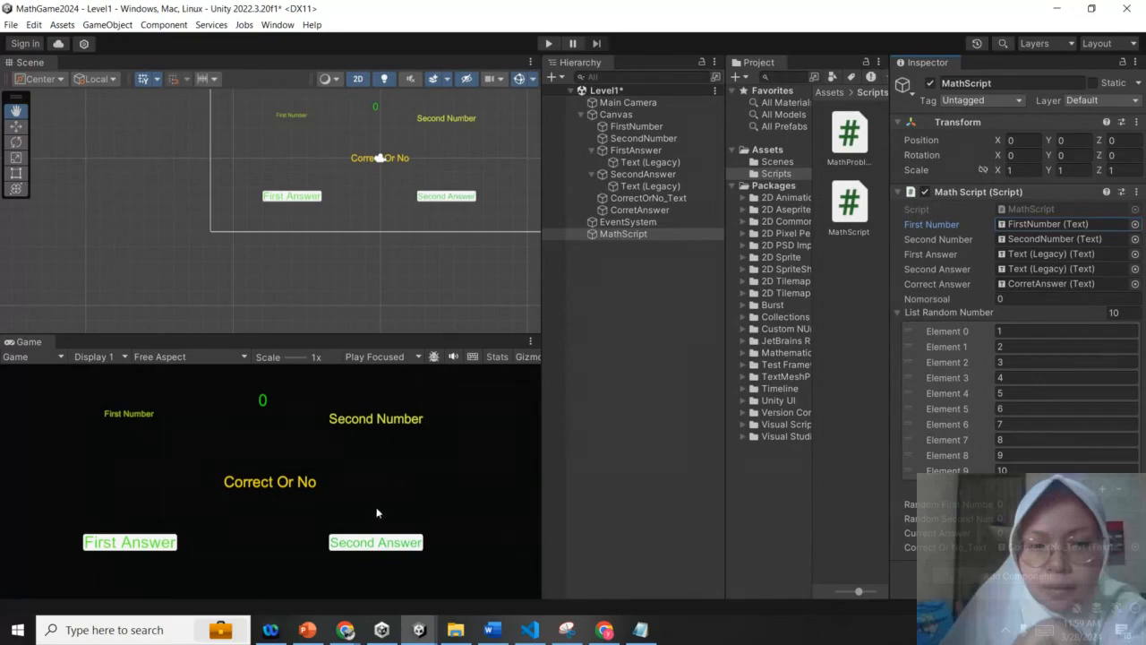
# - Switch to Chrome and check the online meeting's public chat
pyautogui.moveTo(346, 629)
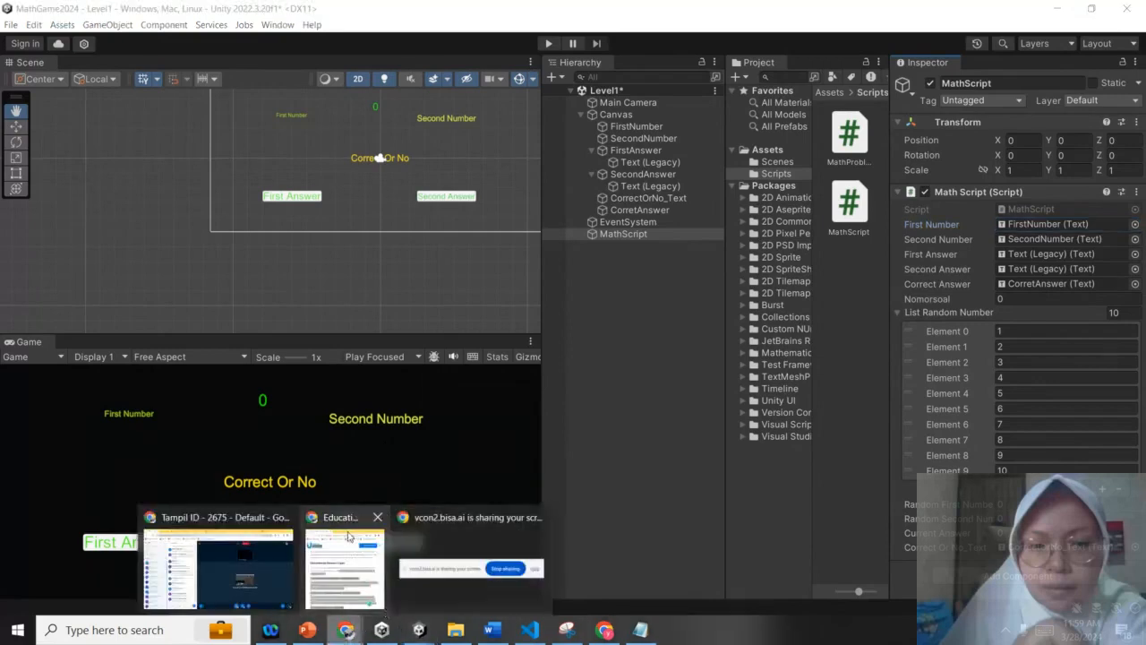
pyautogui.click(258, 566)
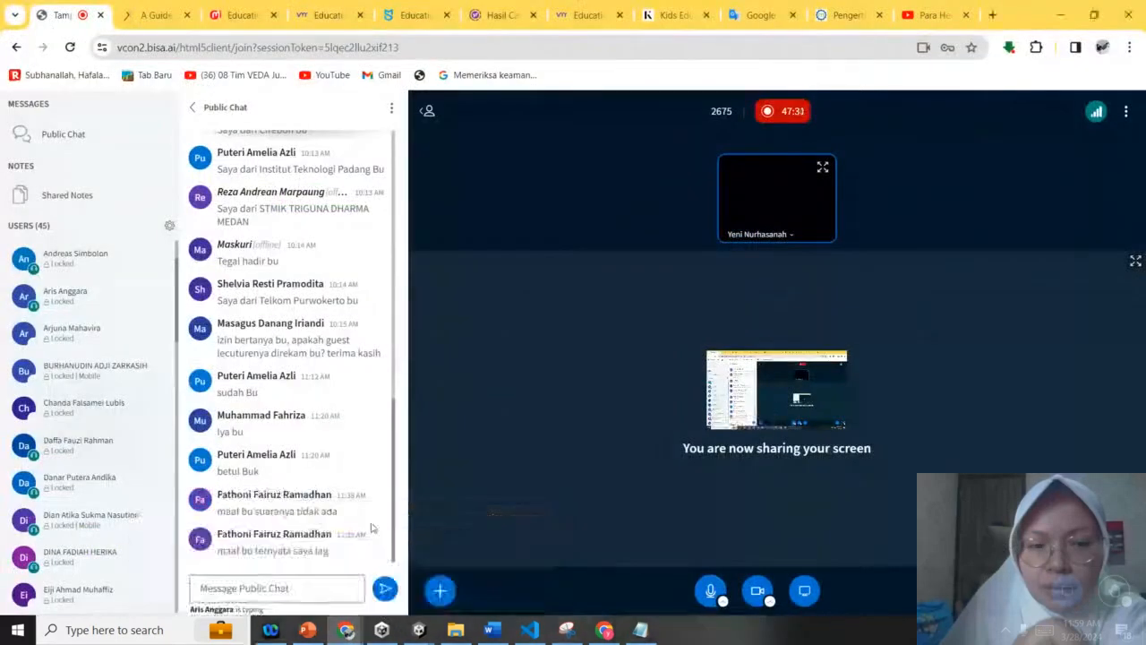